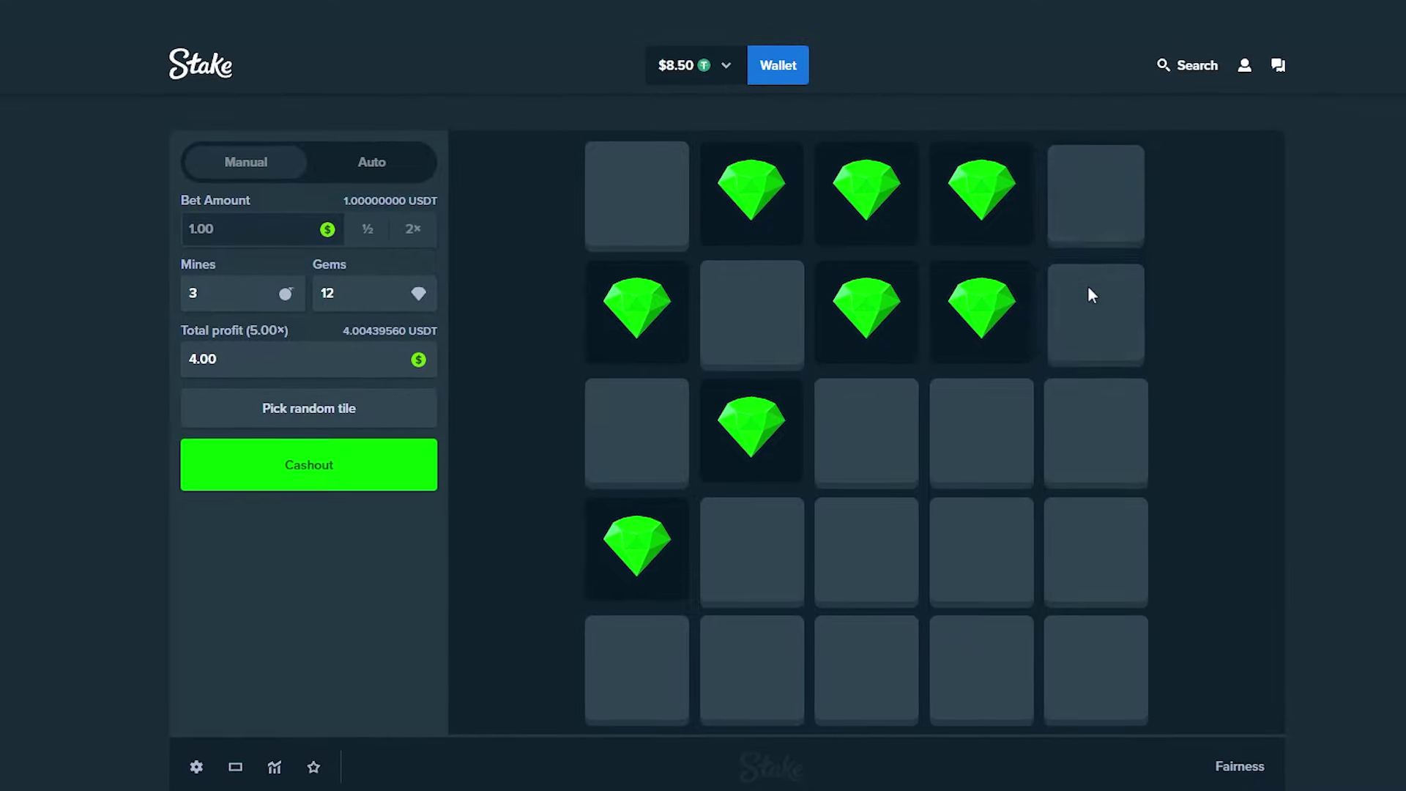
{"action": "left_click", "coordinate": [370, 471]}
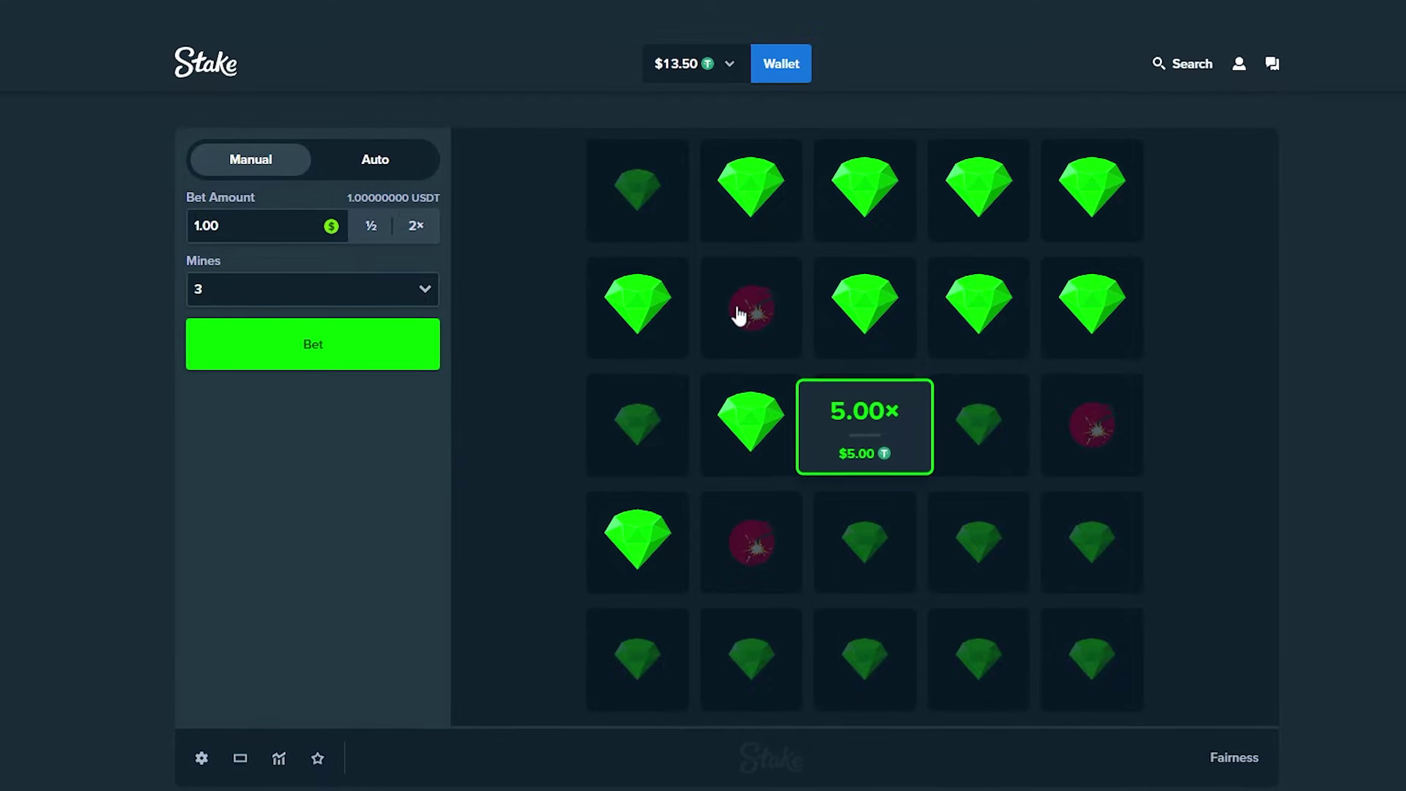
{"action": "left_click", "coordinate": [230, 90]}
{"action": "left_click", "coordinate": [245, 487]}
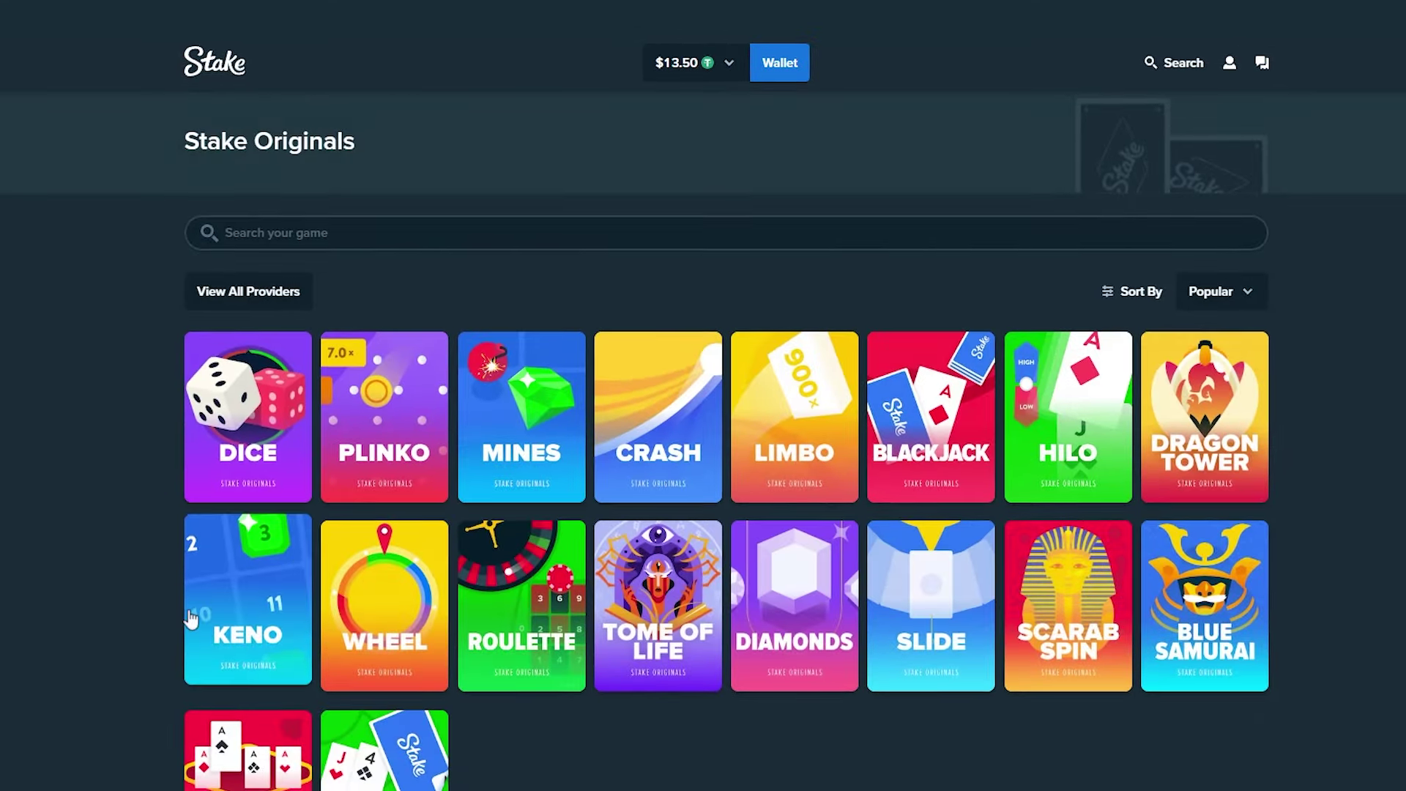
{"action": "left_click", "coordinate": [379, 605]}
{"action": "left_click", "coordinate": [287, 390]}
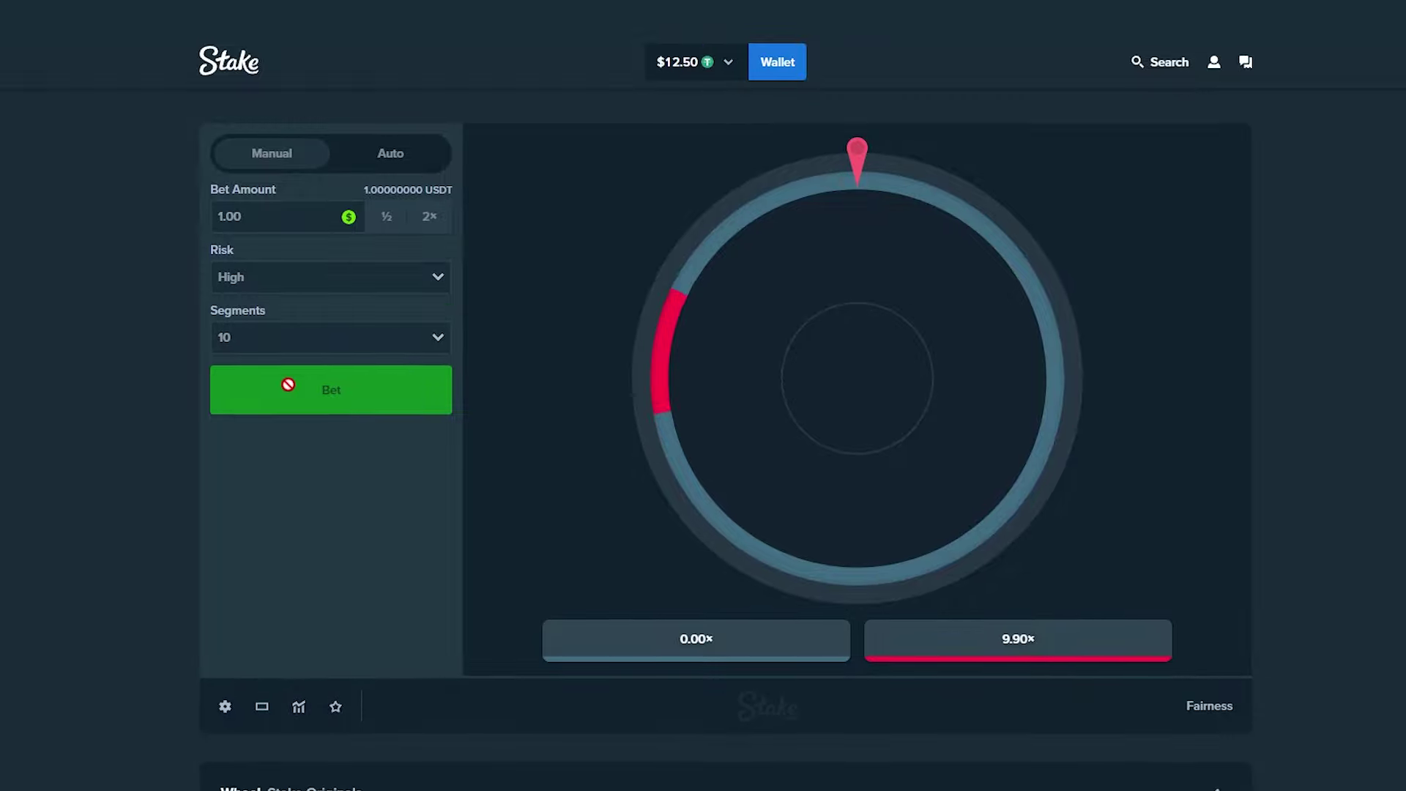
{"action": "left_click", "coordinate": [291, 391]}
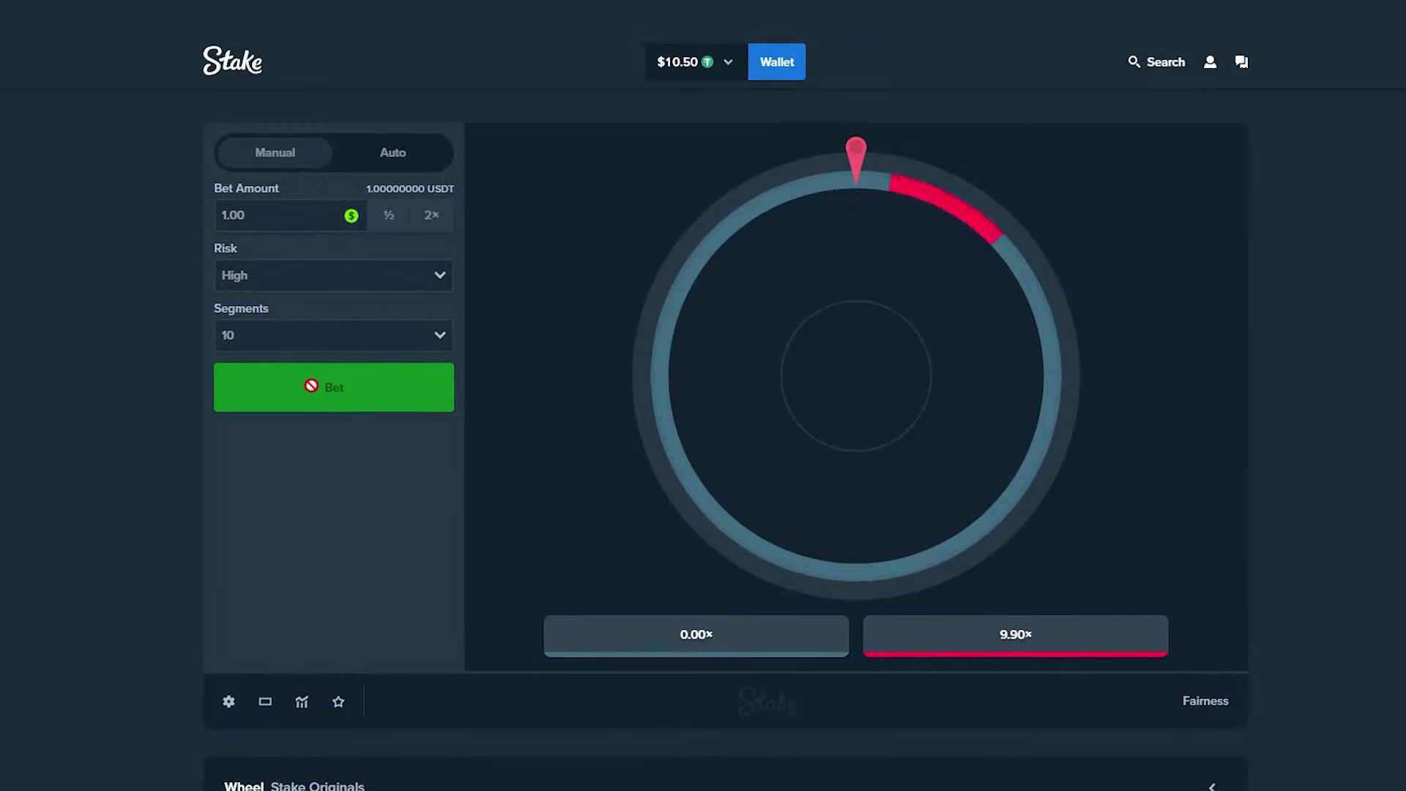
{"action": "left_click", "coordinate": [314, 385]}
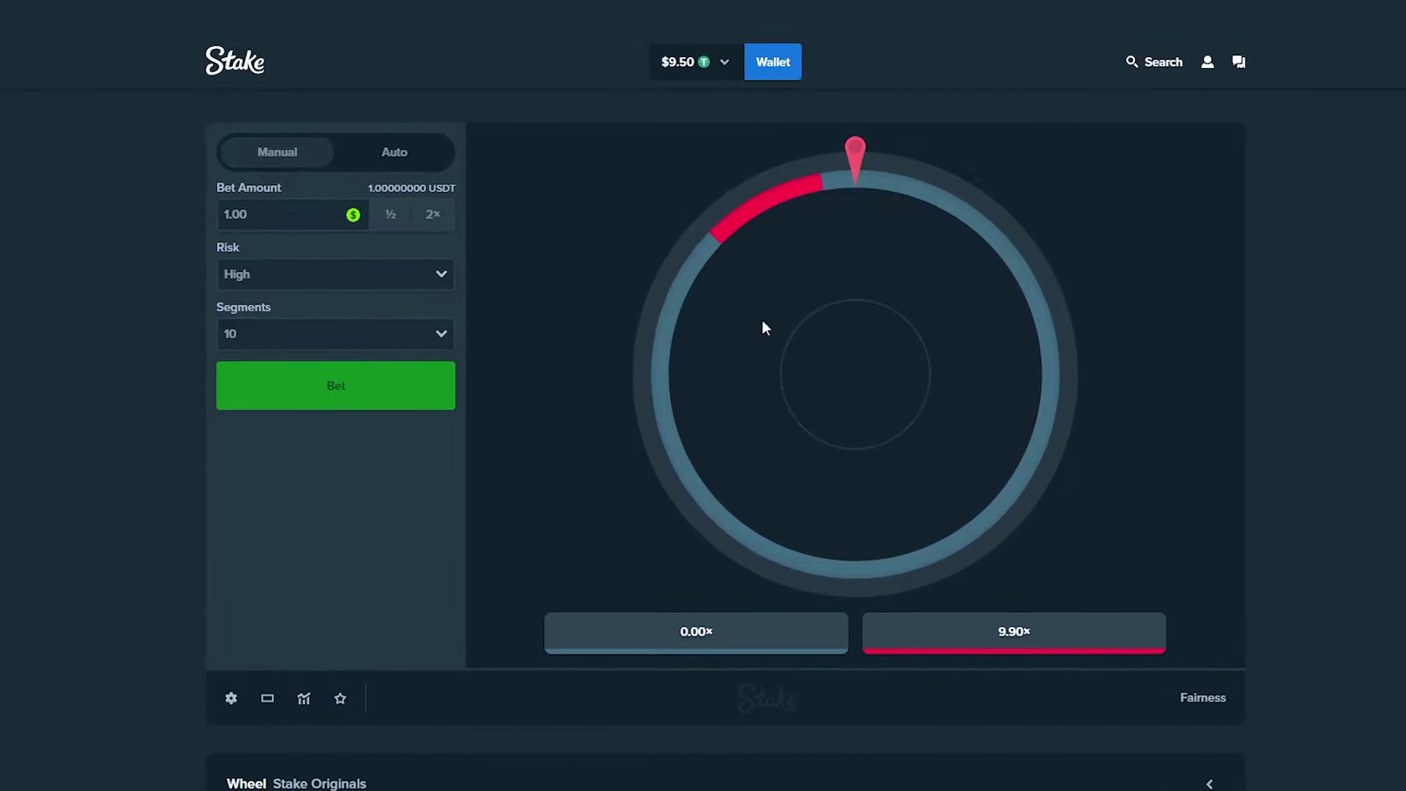
{"action": "left_click", "coordinate": [284, 394]}
{"action": "left_click", "coordinate": [284, 394]}
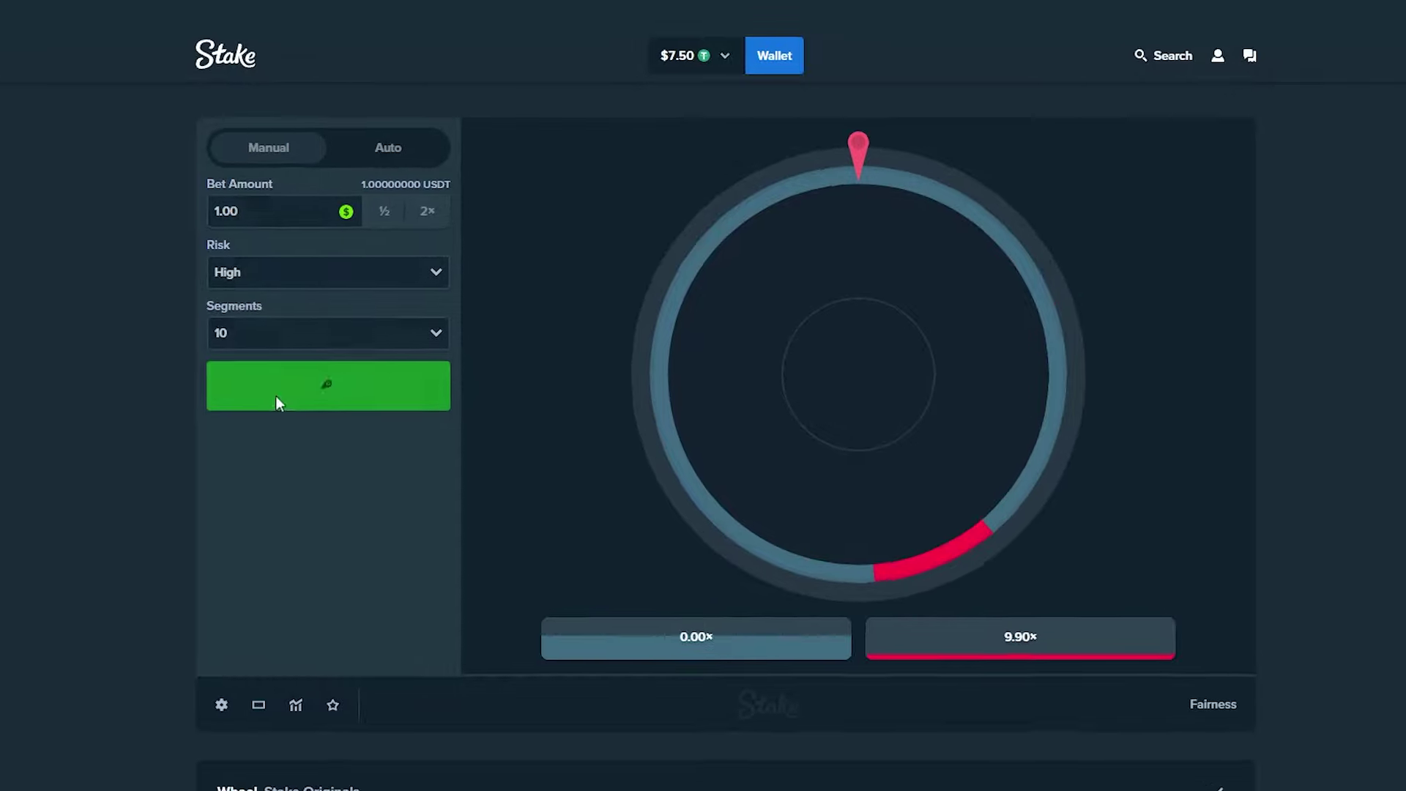
{"action": "left_click", "coordinate": [267, 399]}
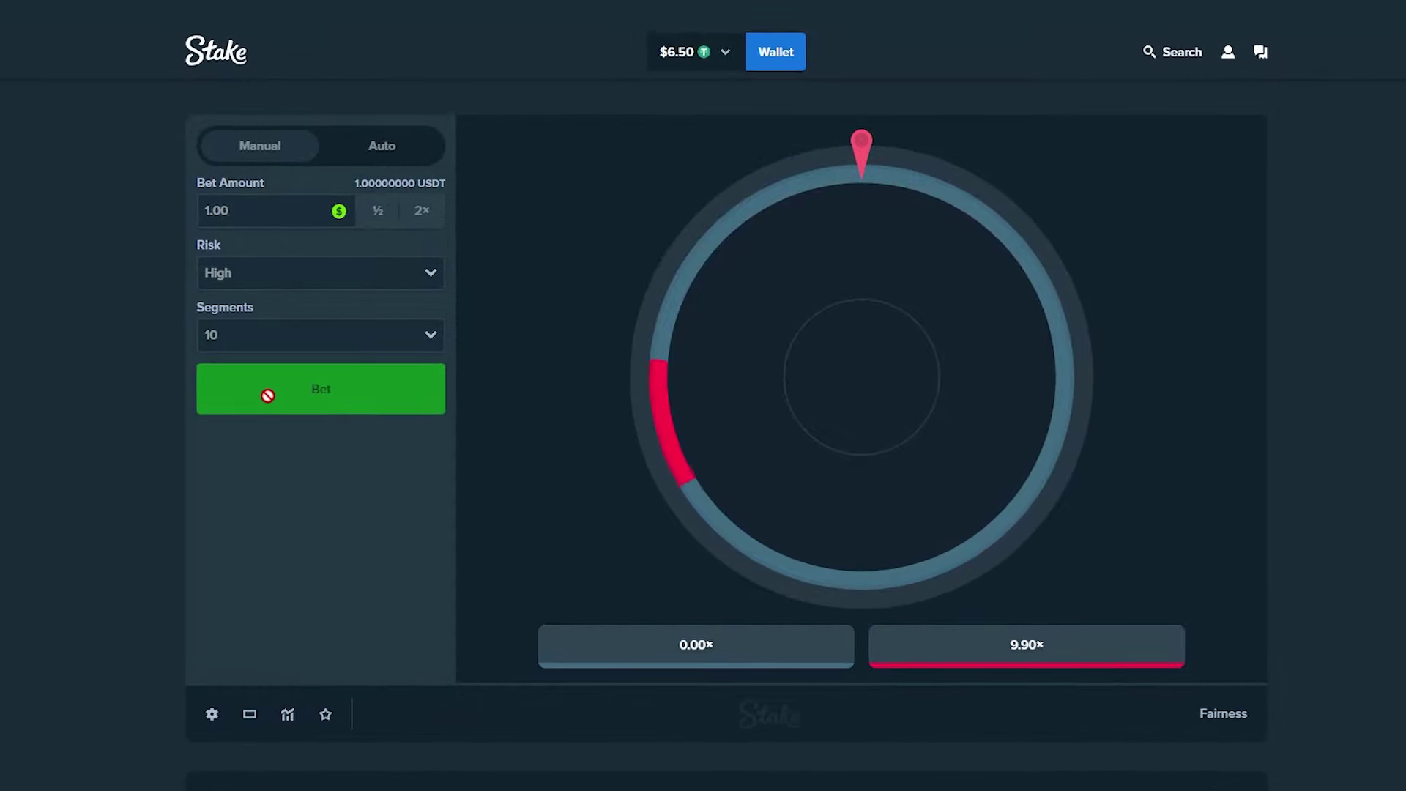
{"action": "left_click", "coordinate": [269, 396]}
{"action": "left_click", "coordinate": [379, 210]}
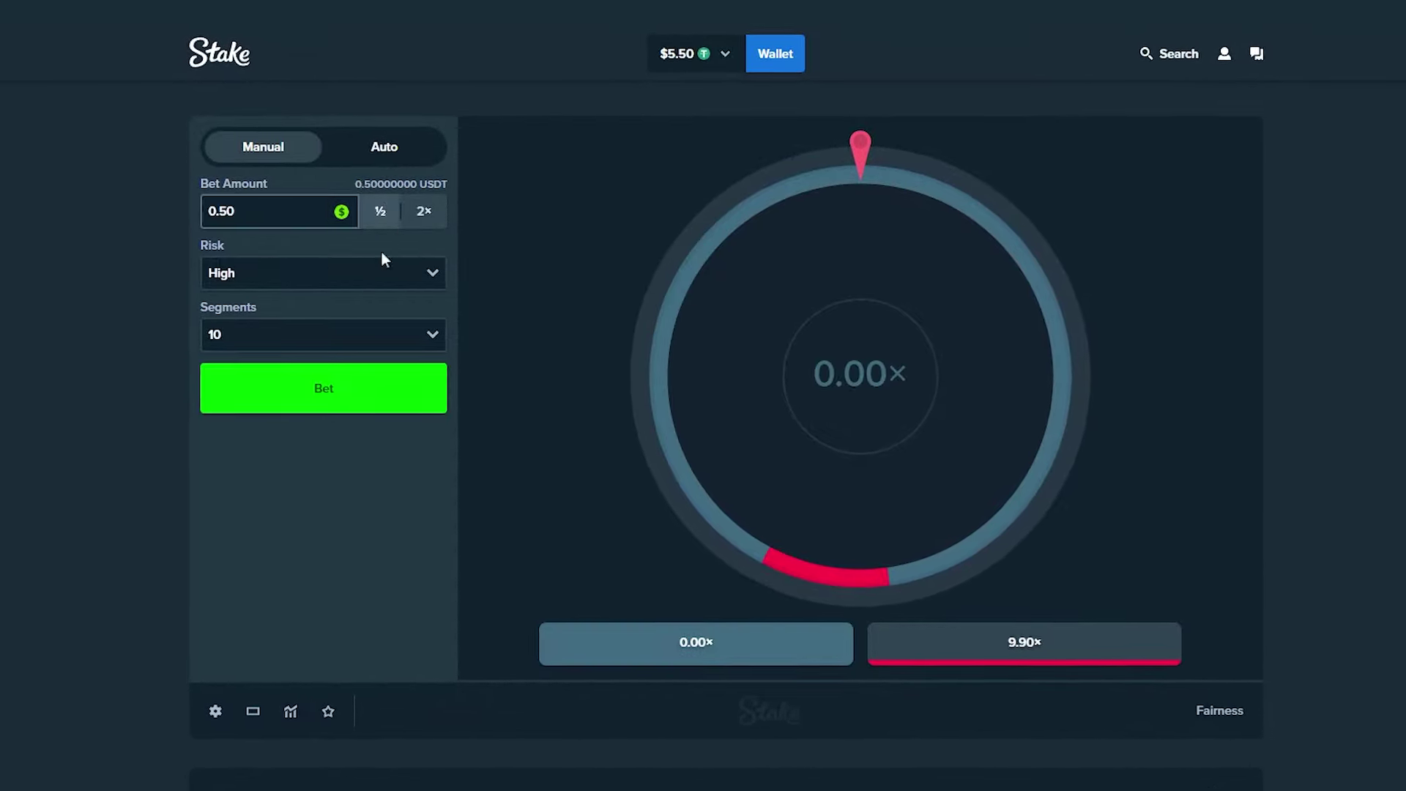
{"action": "left_click", "coordinate": [344, 375]}
{"action": "left_click", "coordinate": [344, 388]}
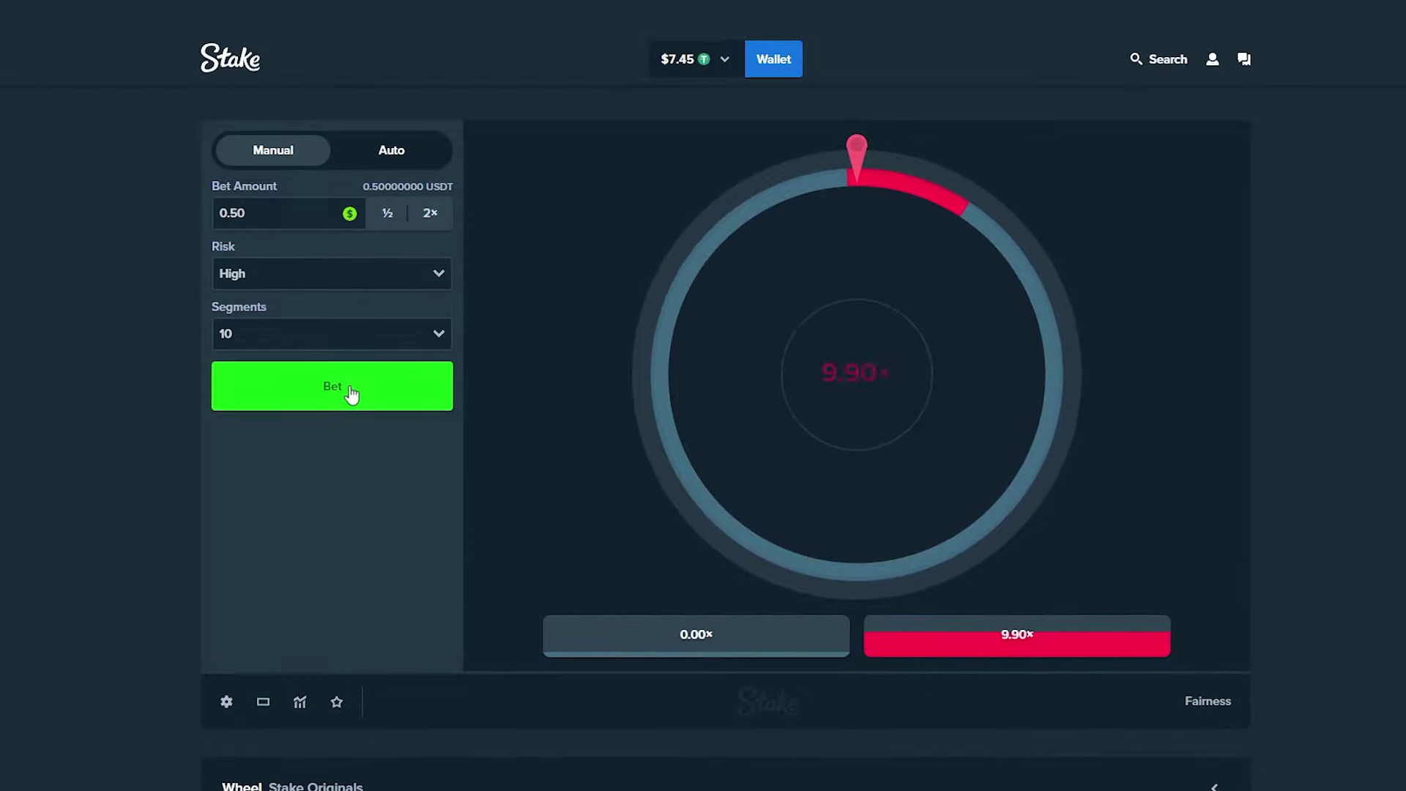
{"action": "left_click", "coordinate": [364, 383]}
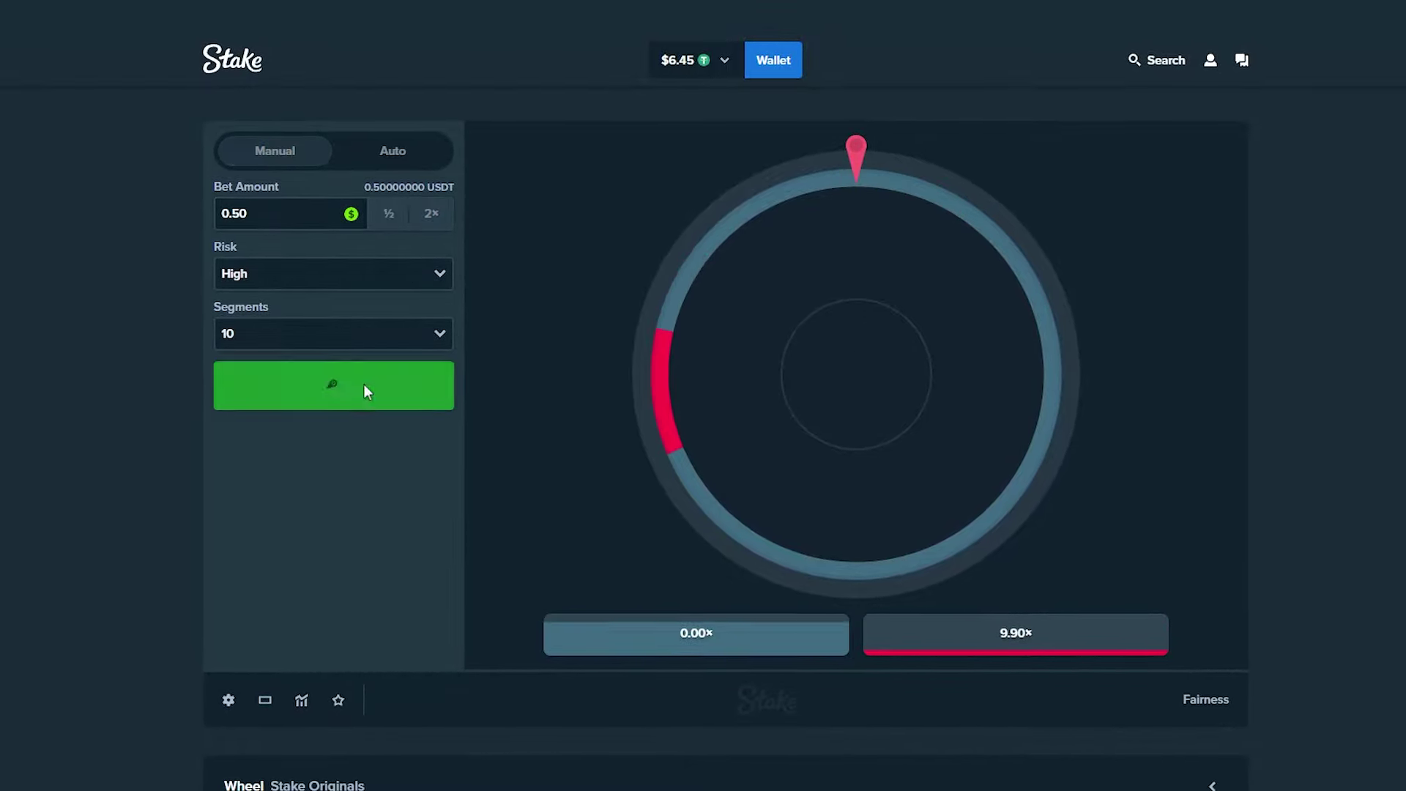
{"action": "left_click", "coordinate": [369, 388]}
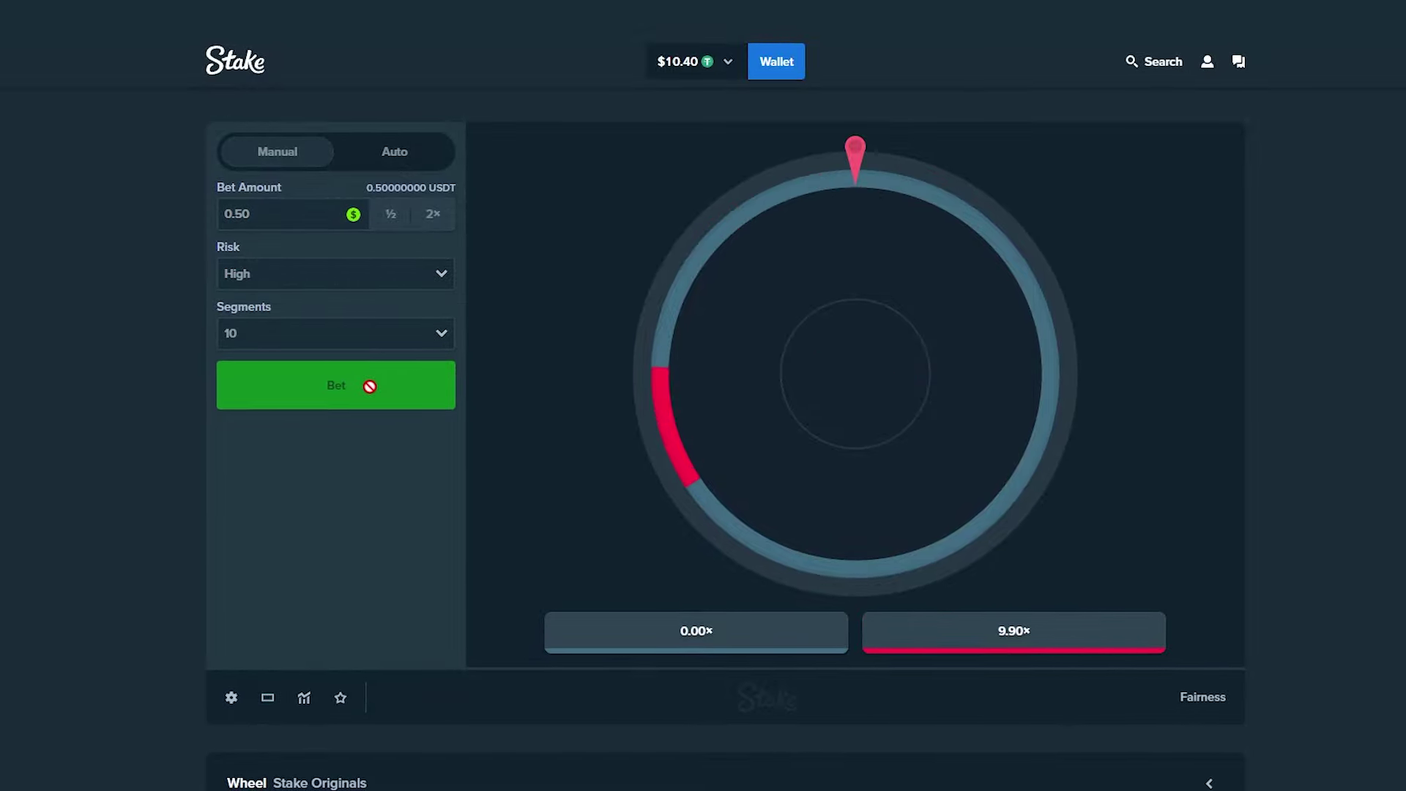
{"action": "left_click", "coordinate": [369, 385]}
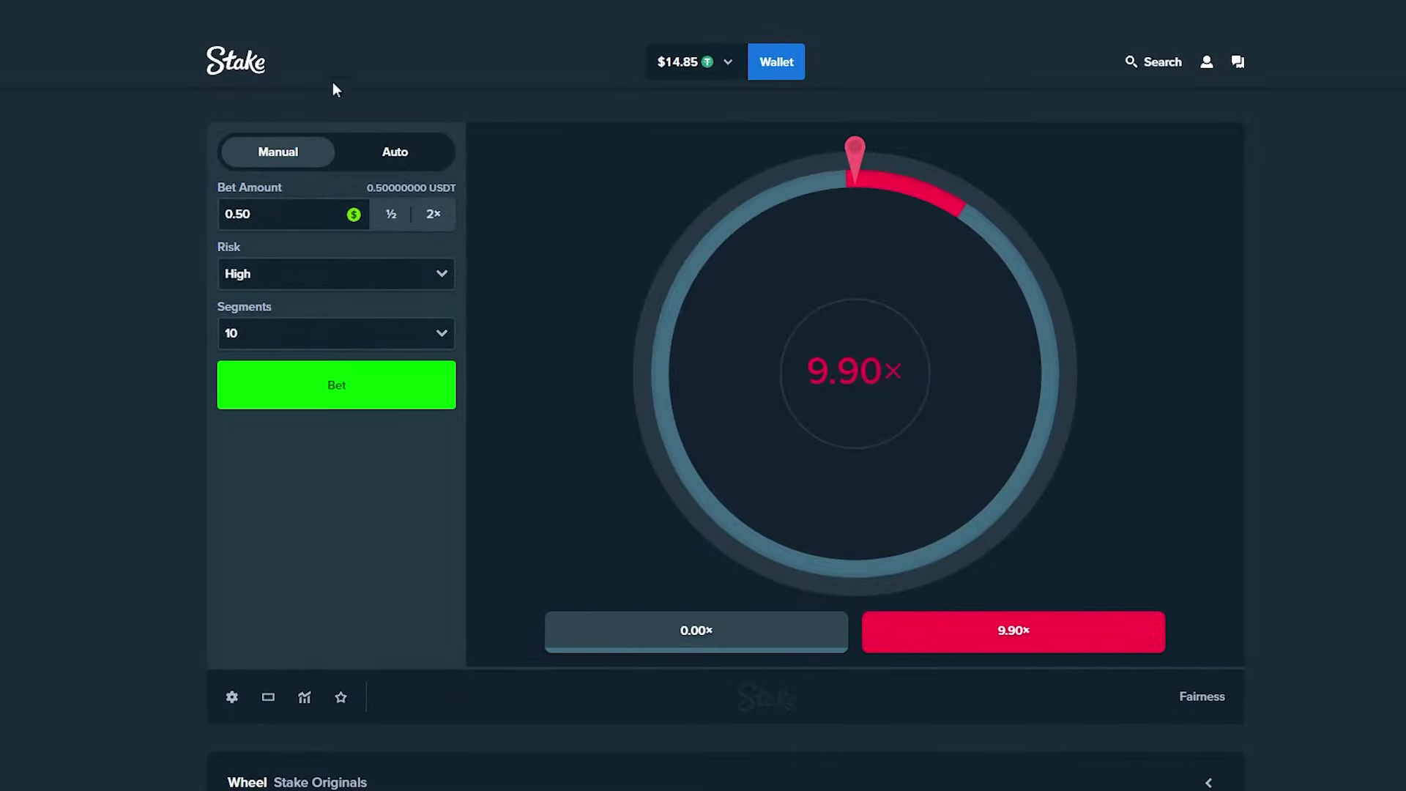
{"action": "left_click", "coordinate": [242, 66]}
{"action": "left_click", "coordinate": [389, 475]}
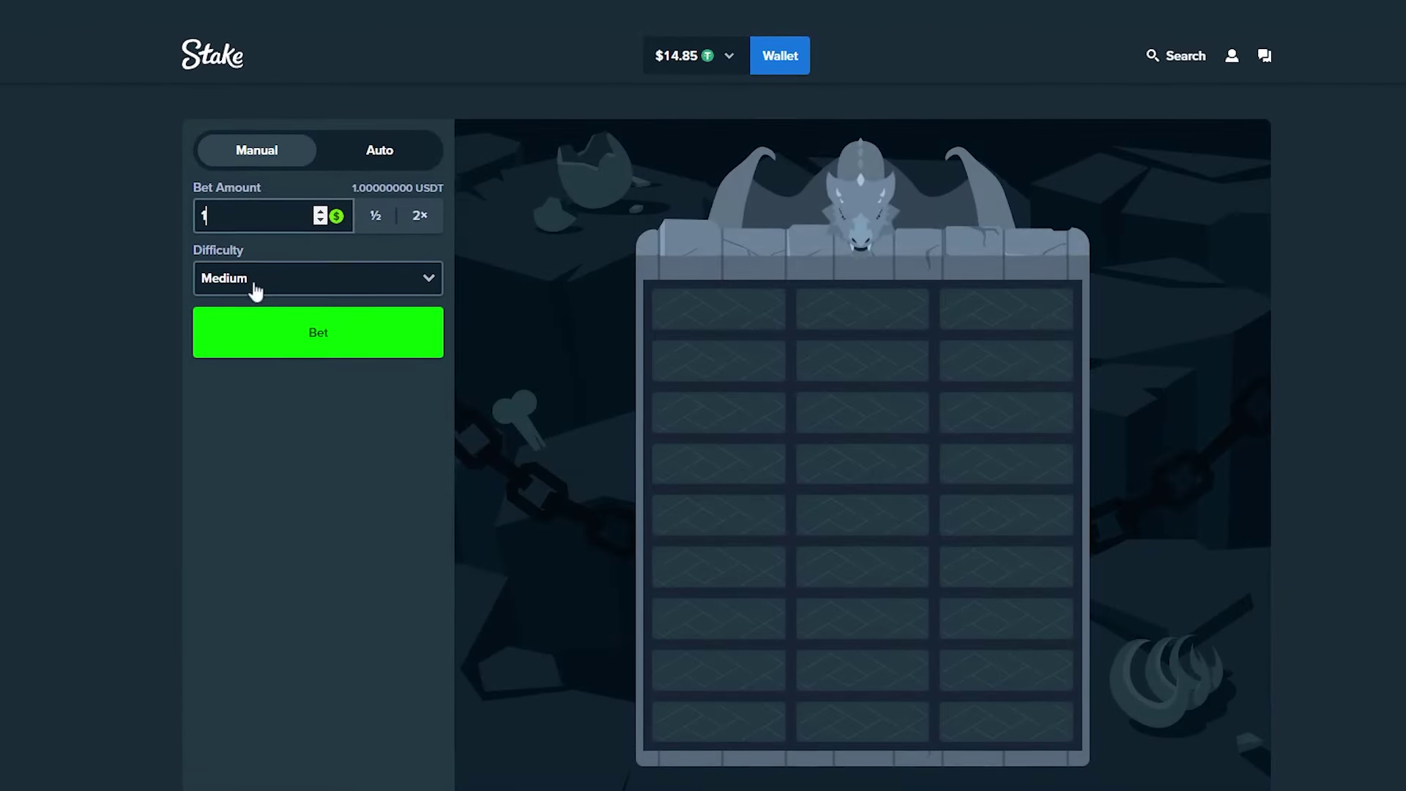
{"action": "left_click", "coordinate": [277, 331]}
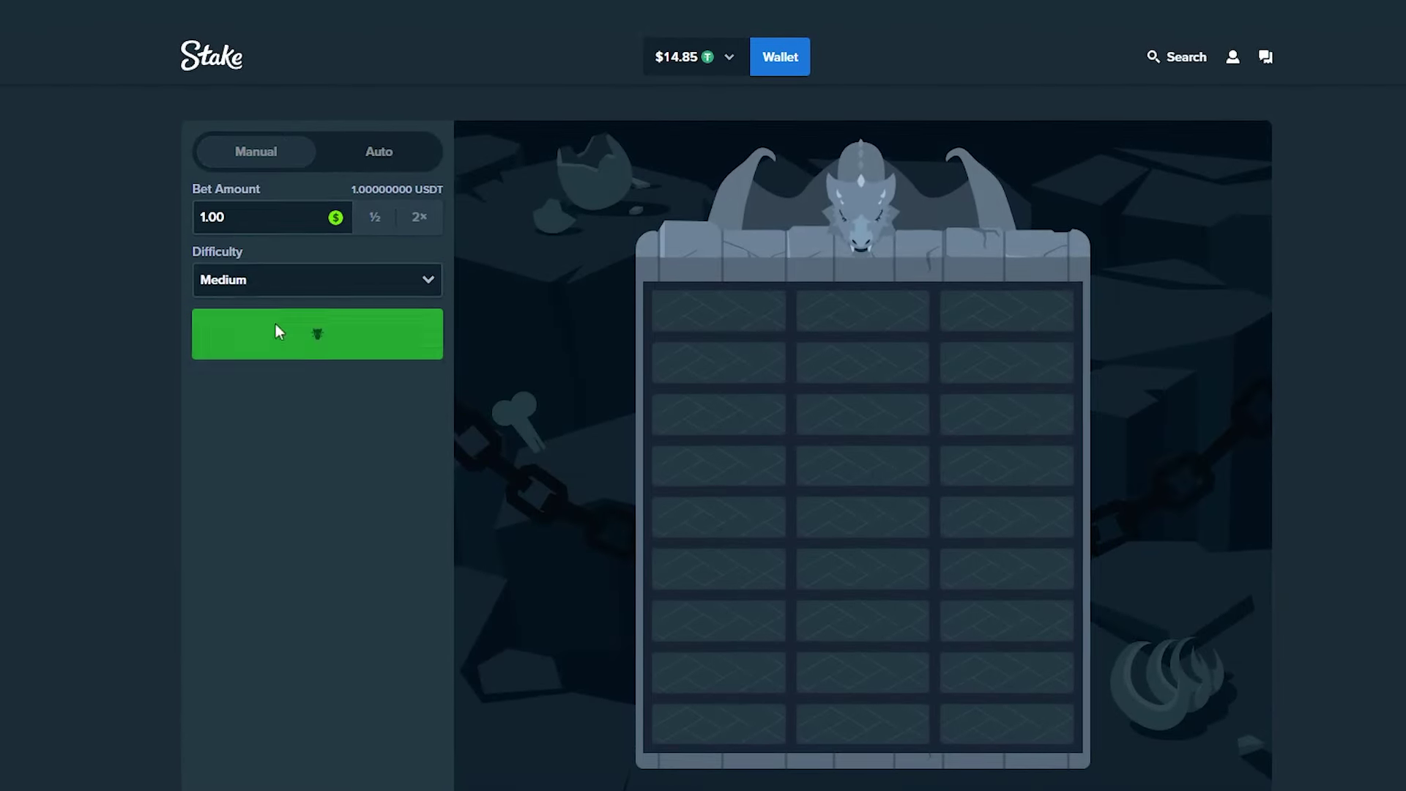
{"action": "left_click", "coordinate": [858, 746]}
{"action": "left_click", "coordinate": [766, 692]}
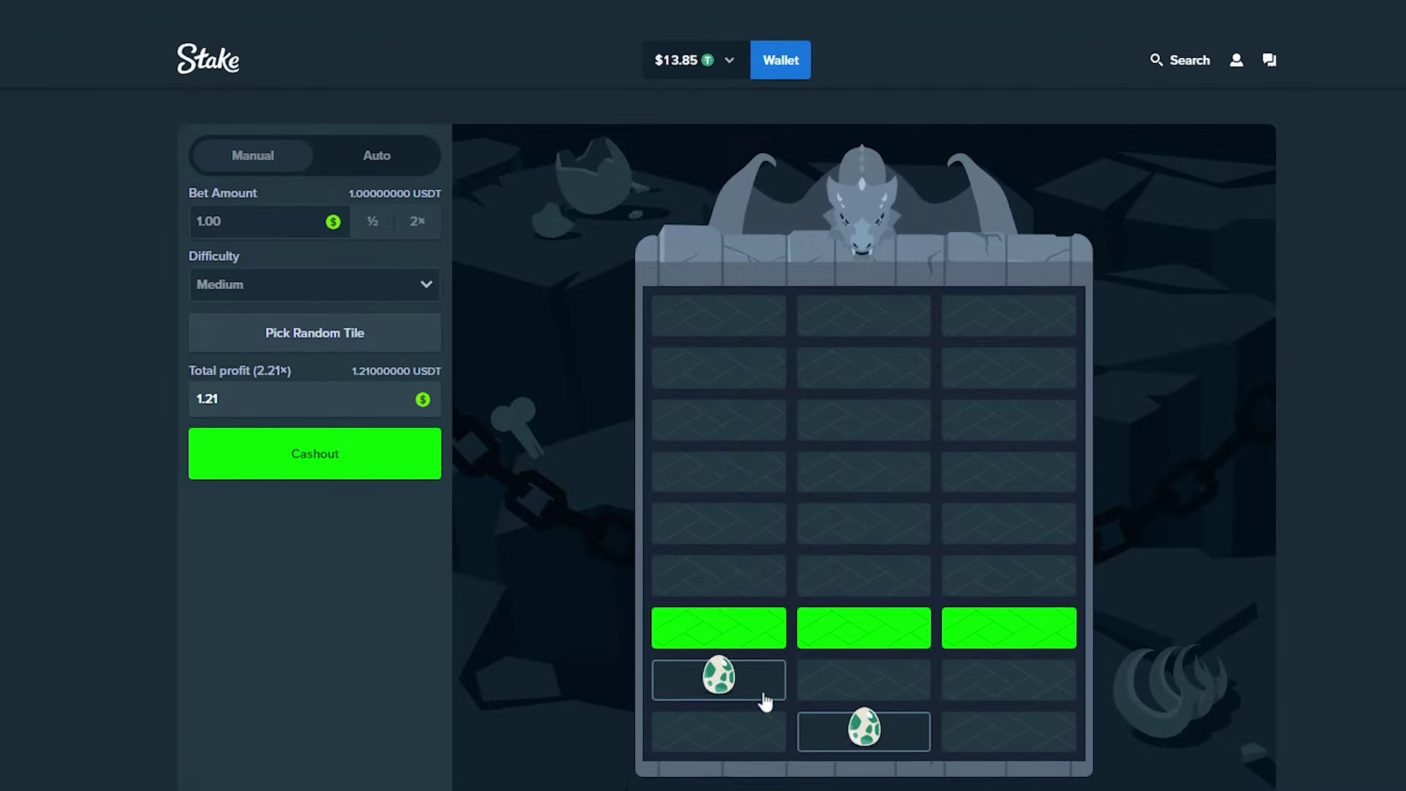
{"action": "left_click", "coordinate": [818, 644]}
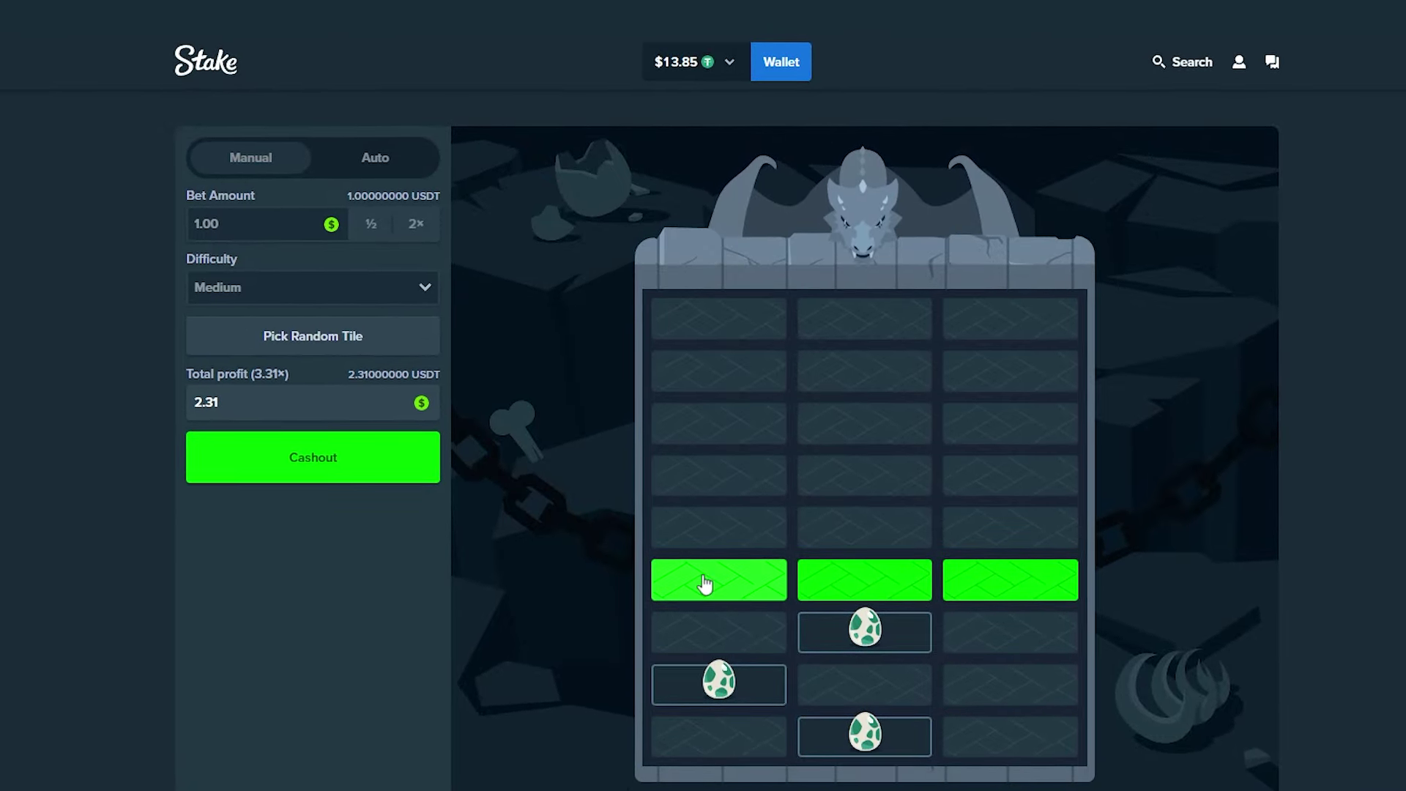
{"action": "left_click", "coordinate": [751, 597]}
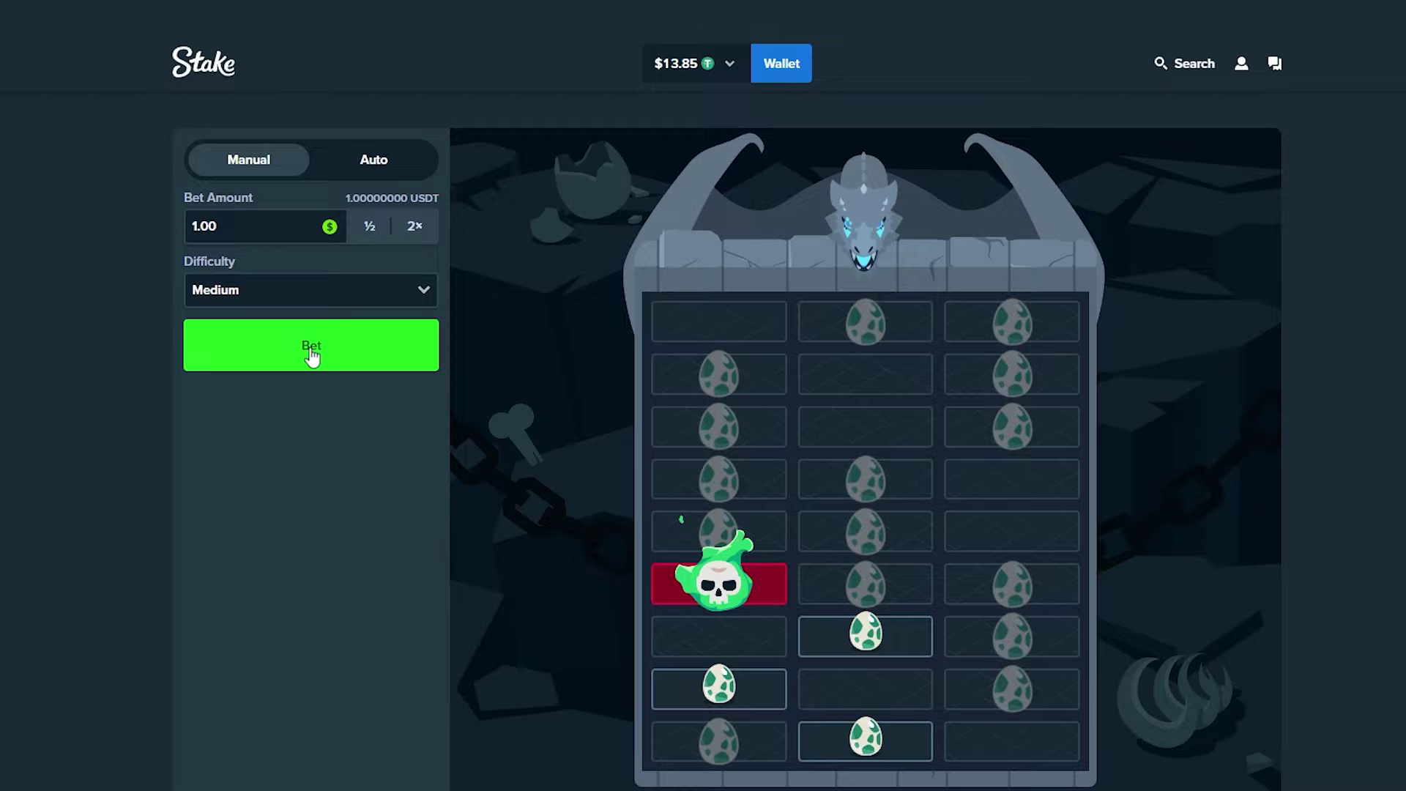
{"action": "left_click", "coordinate": [319, 355]}
{"action": "left_click", "coordinate": [883, 744]}
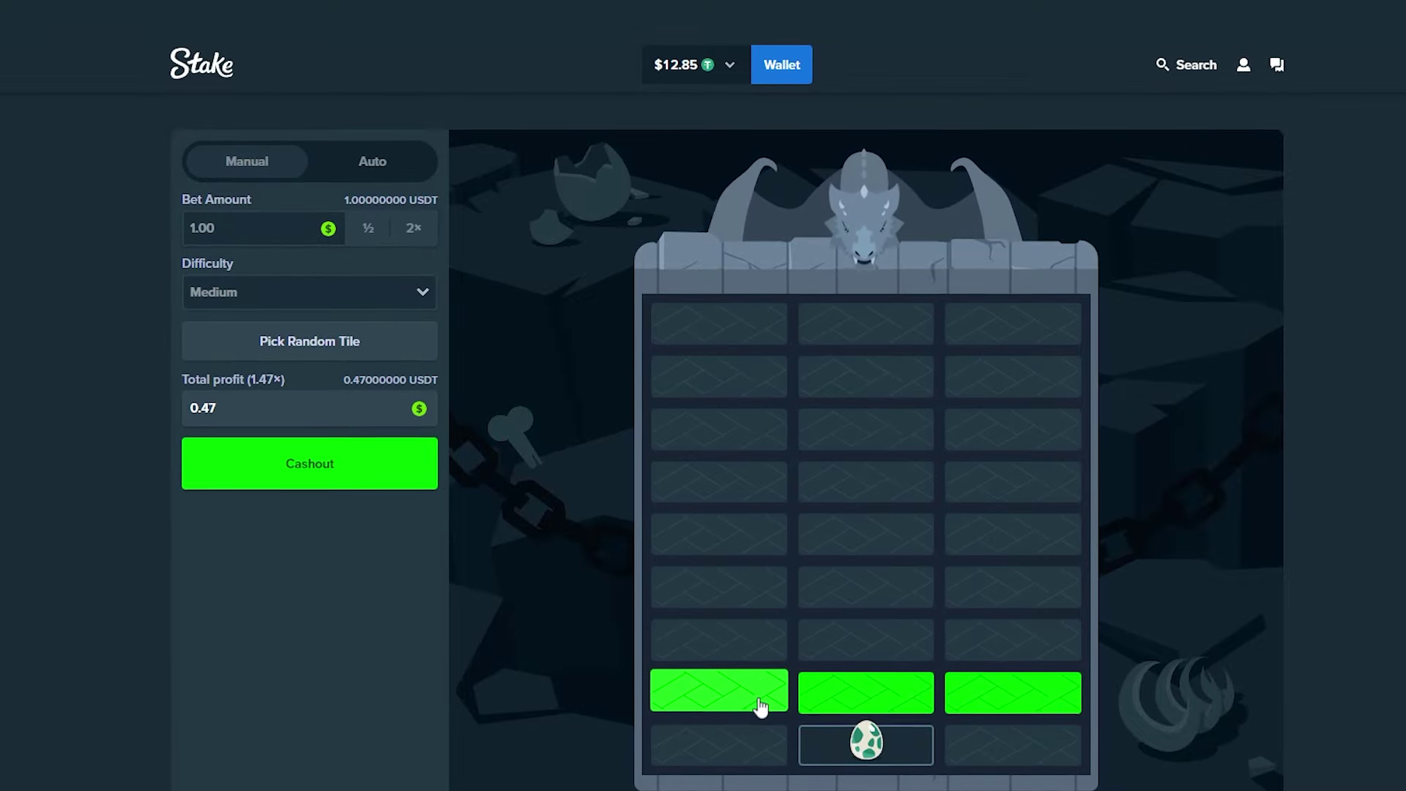
{"action": "left_click", "coordinate": [761, 707]}
{"action": "left_click", "coordinate": [423, 354]}
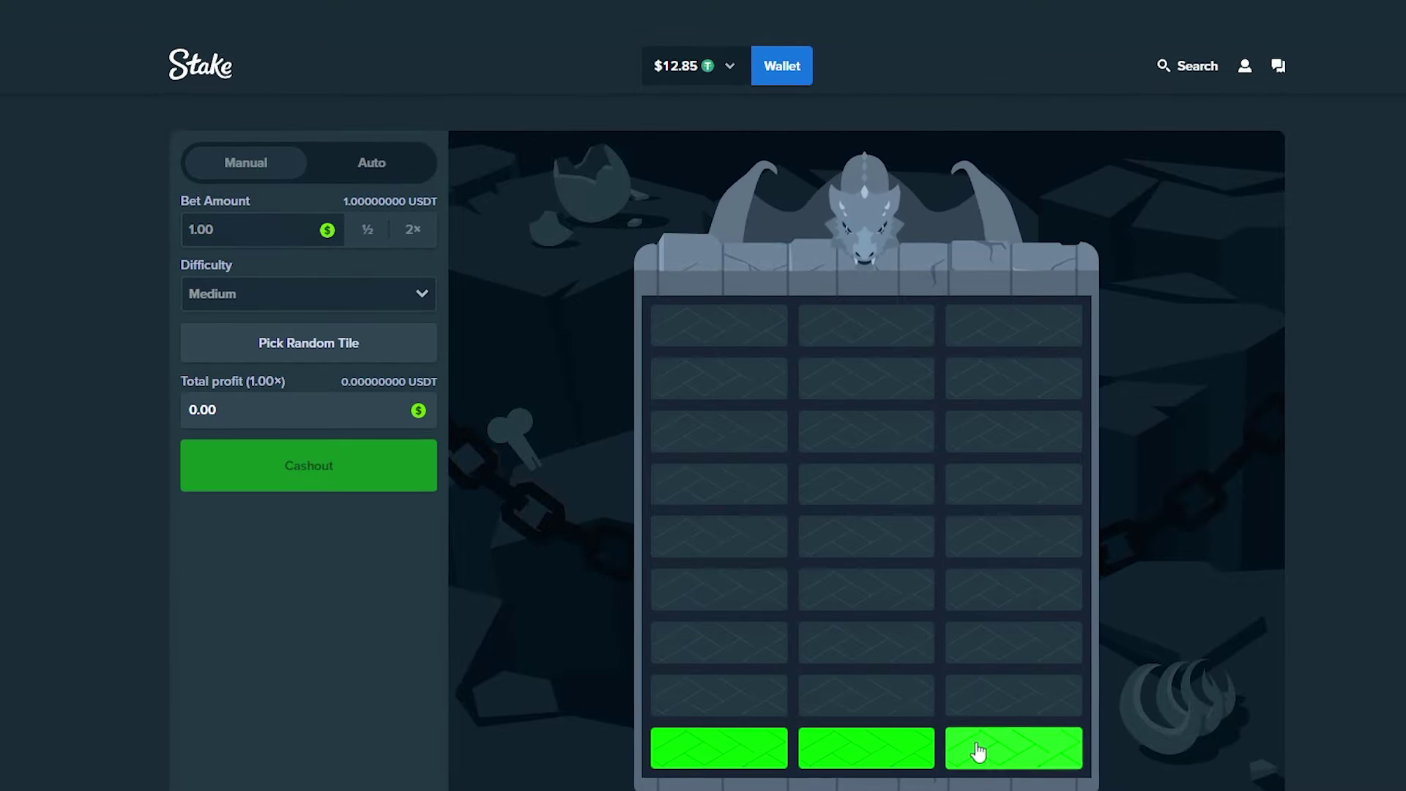
{"action": "left_click", "coordinate": [978, 751]}
{"action": "left_click", "coordinate": [367, 228]}
{"action": "left_click", "coordinate": [314, 350]}
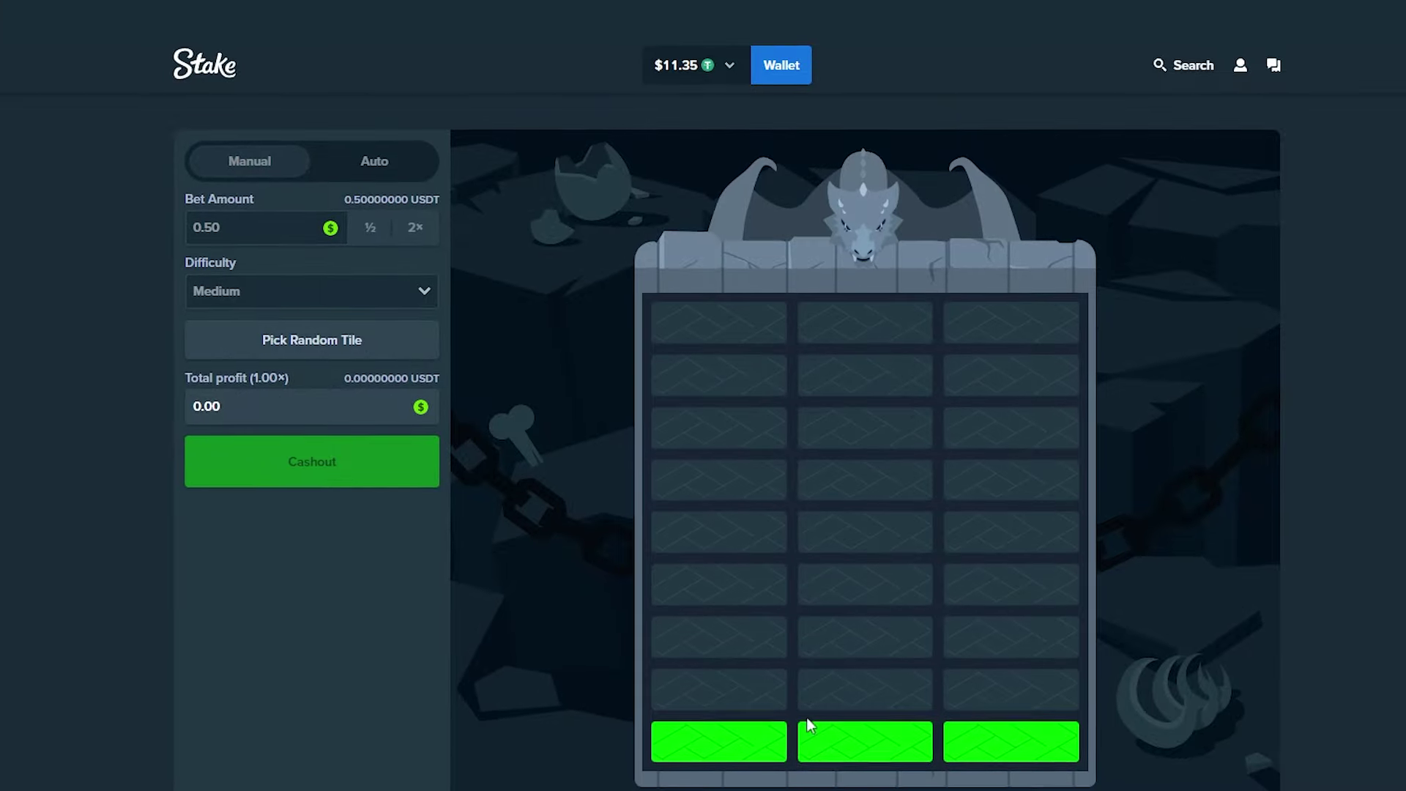
{"action": "left_click", "coordinate": [810, 729]}
{"action": "left_click", "coordinate": [759, 682]}
{"action": "left_click", "coordinate": [872, 636]}
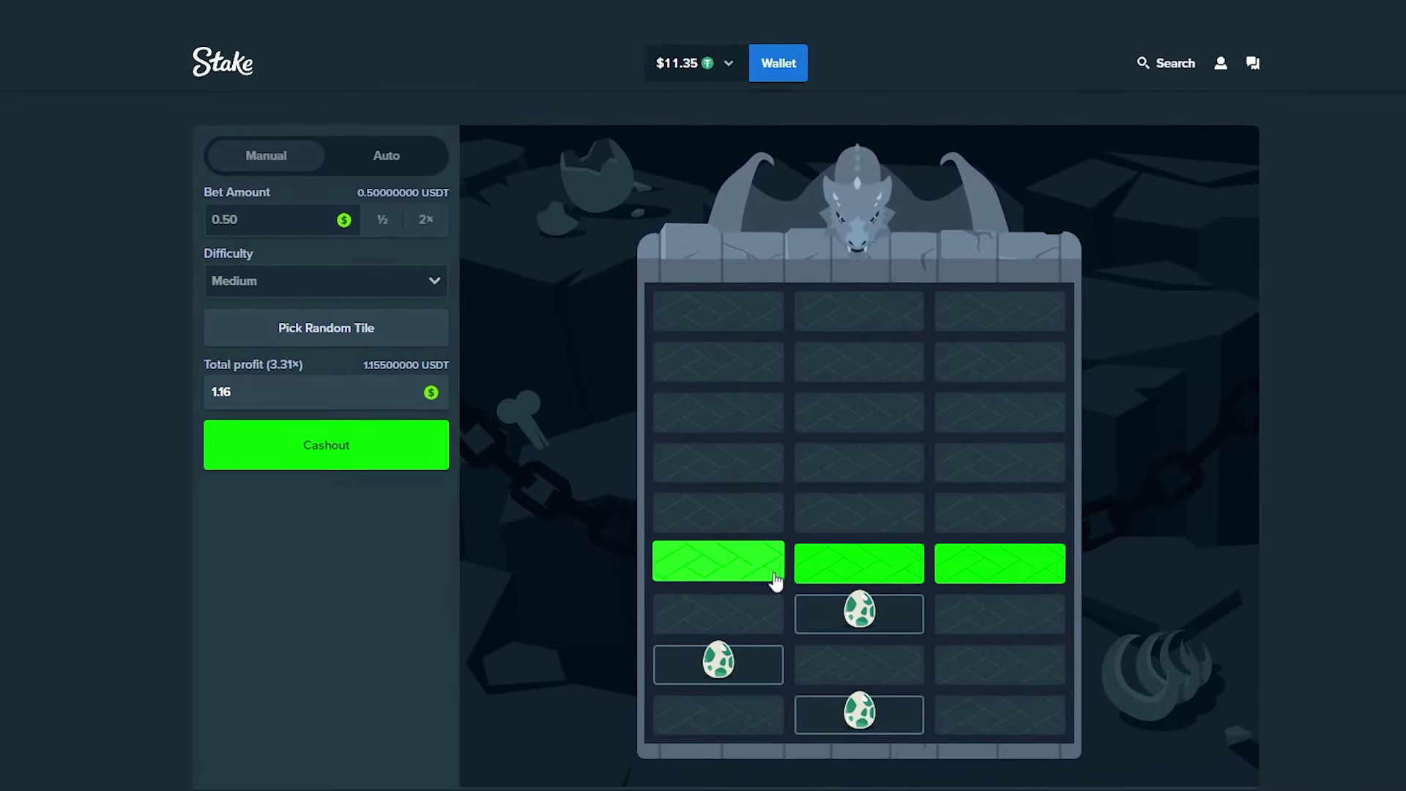
{"action": "left_click", "coordinate": [762, 567]}
{"action": "left_click", "coordinate": [293, 329]}
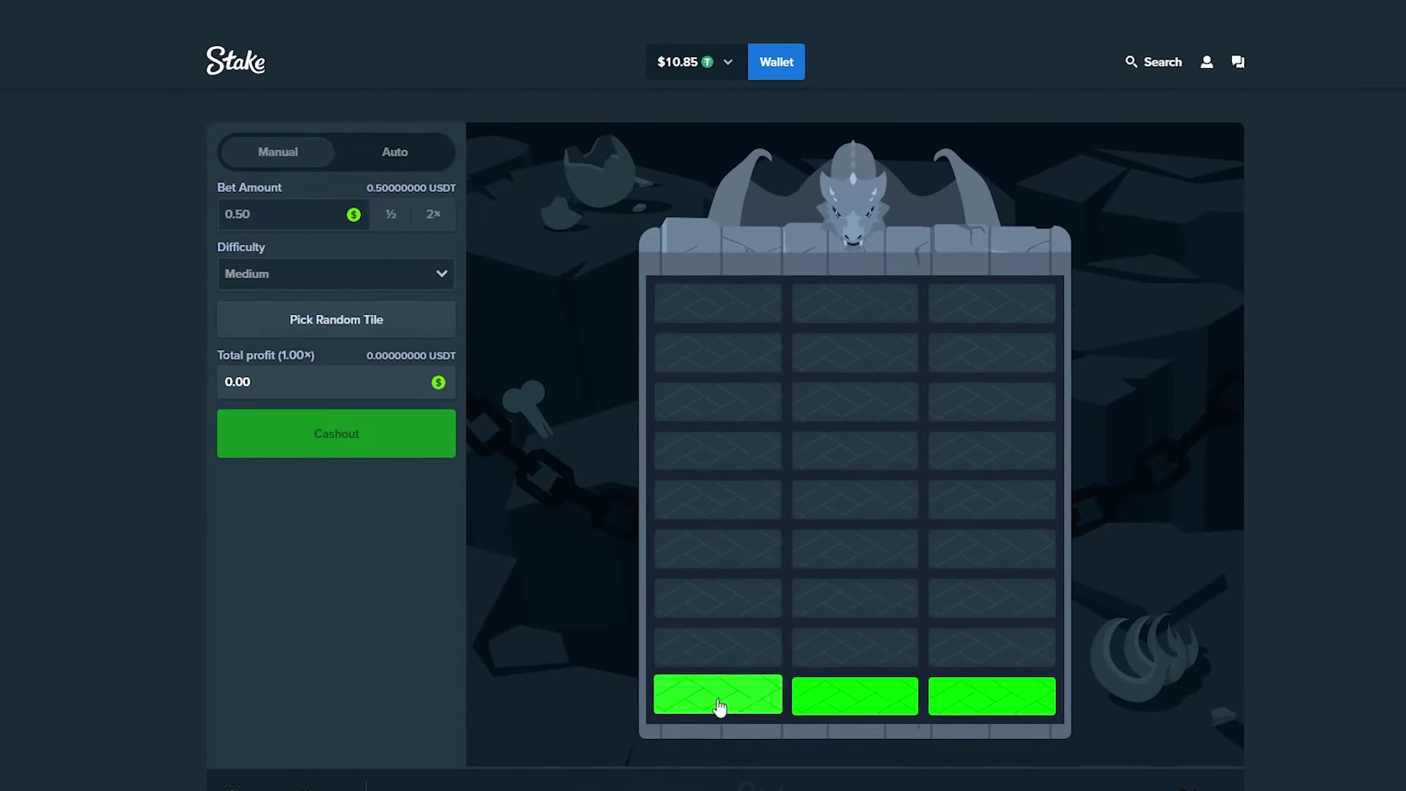
{"action": "left_click", "coordinate": [718, 705]}
{"action": "left_click", "coordinate": [401, 345]}
{"action": "left_click", "coordinate": [858, 704]}
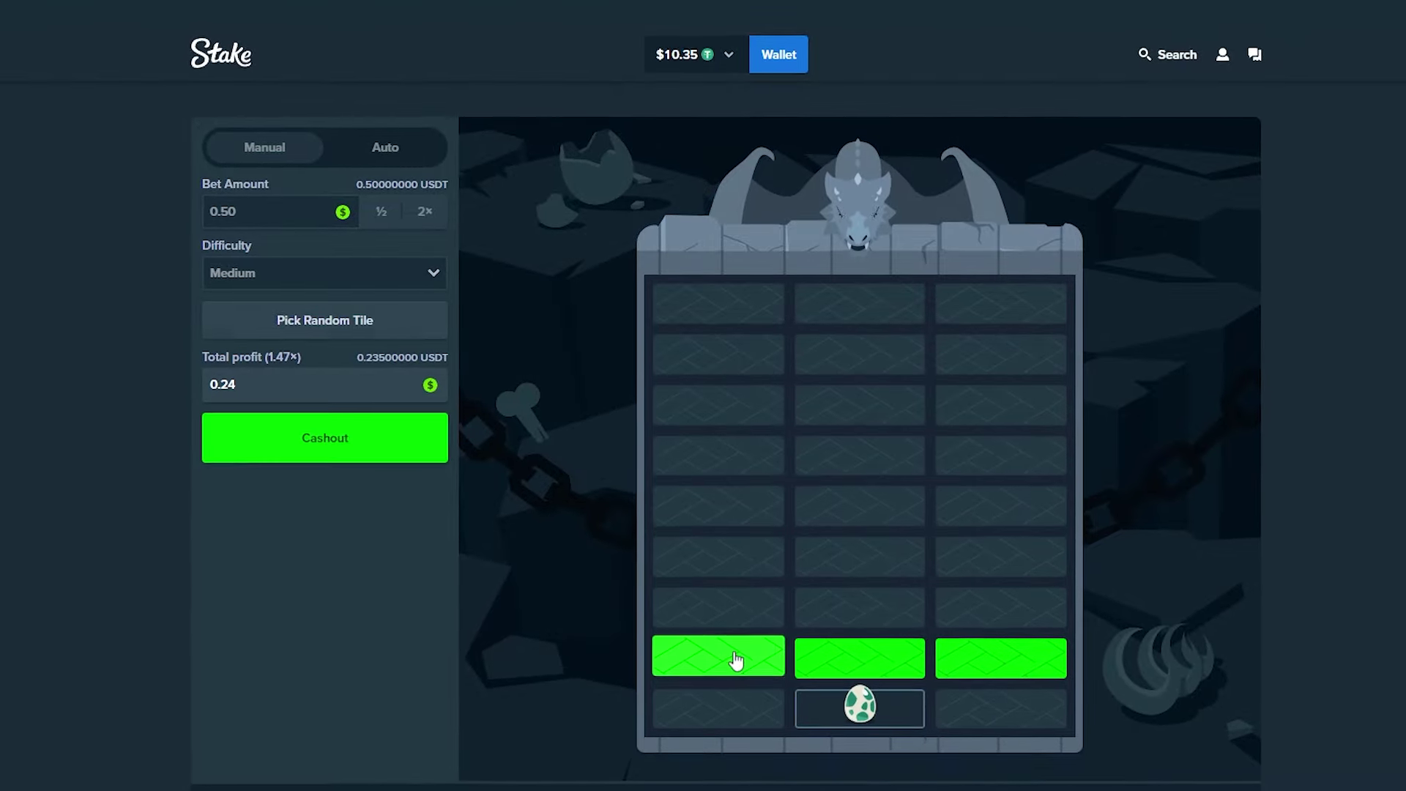
{"action": "left_click", "coordinate": [728, 657]}
{"action": "left_click", "coordinate": [841, 610]}
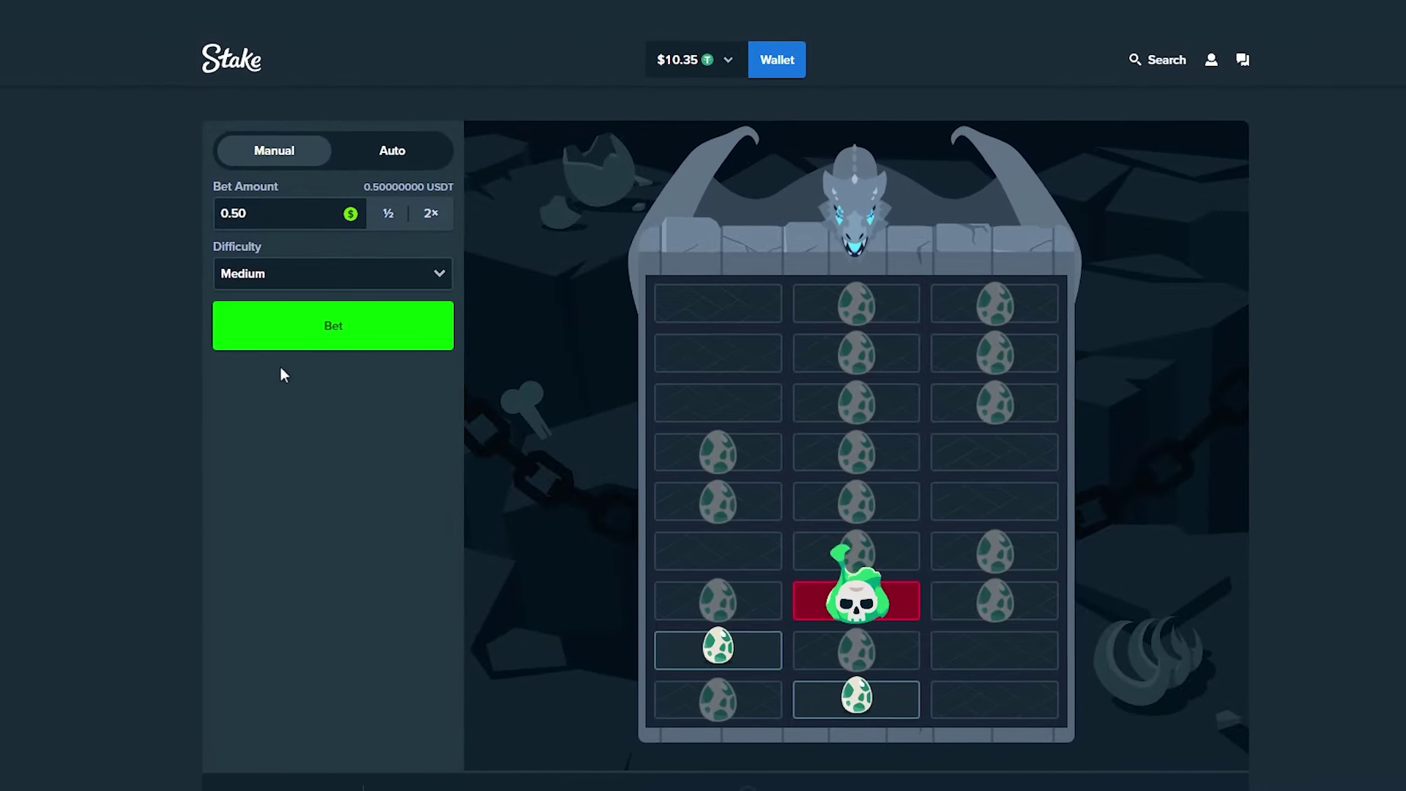
{"action": "left_click", "coordinate": [296, 338]}
{"action": "left_click", "coordinate": [858, 699]}
{"action": "left_click", "coordinate": [767, 659]}
{"action": "left_click", "coordinate": [841, 602]}
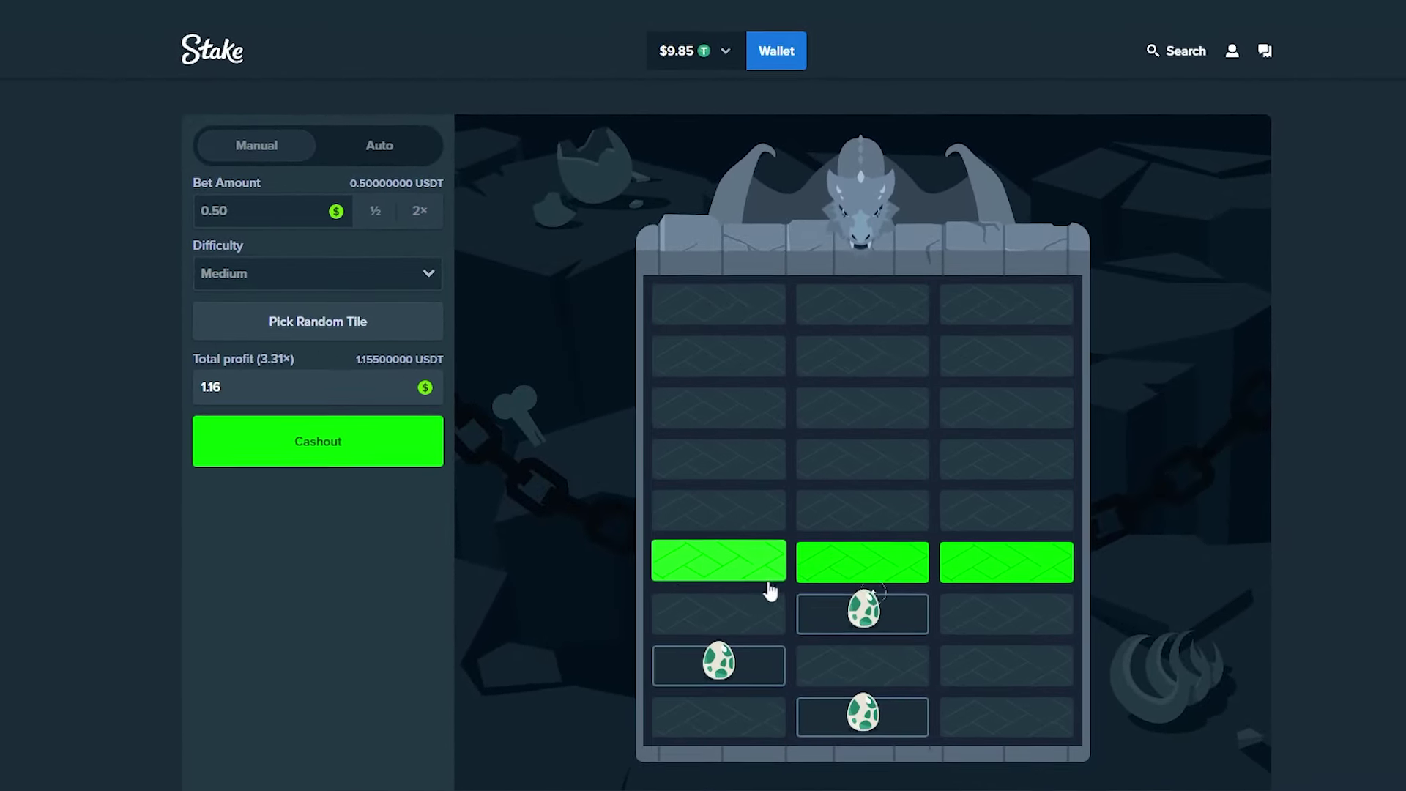
{"action": "left_click", "coordinate": [763, 556]}
{"action": "left_click", "coordinate": [310, 339]}
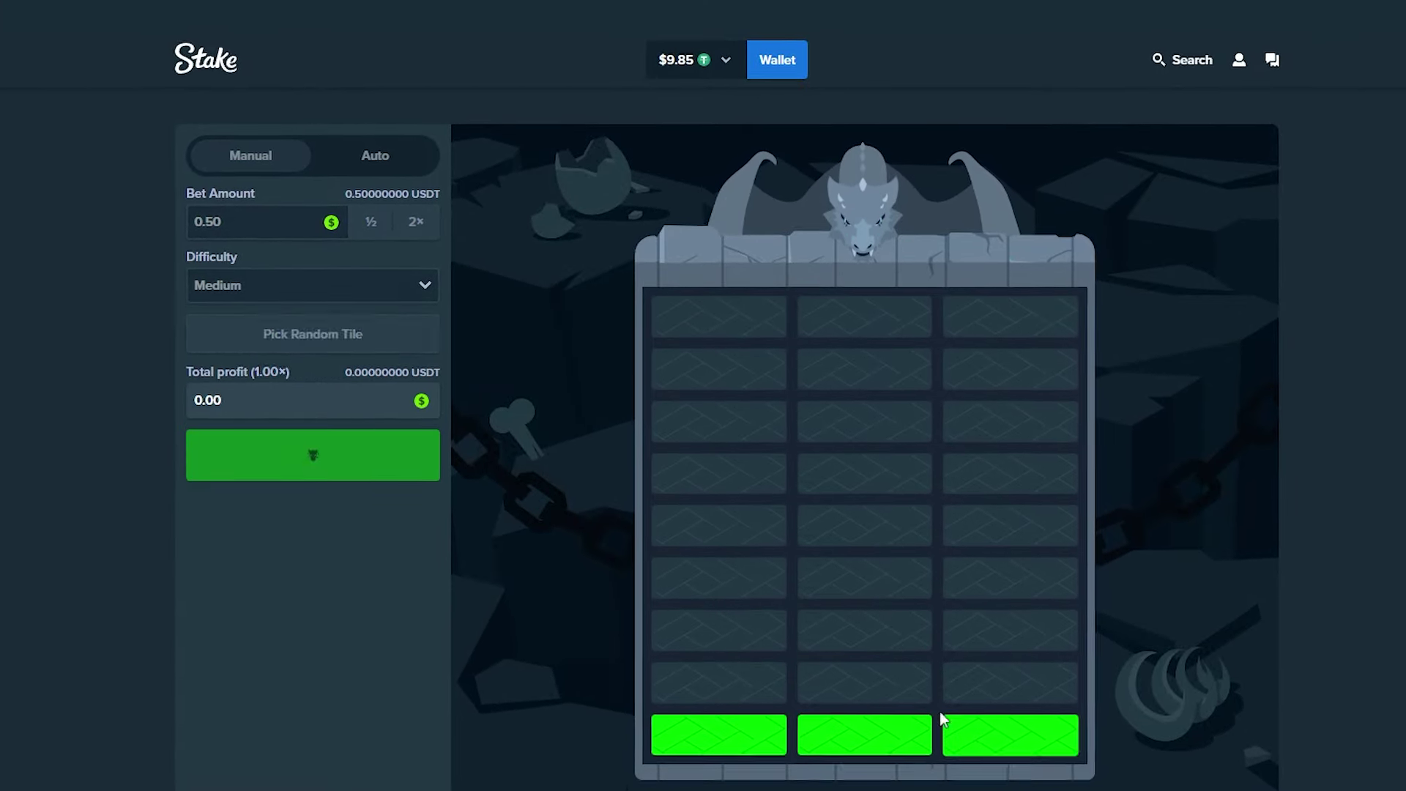
{"action": "left_click", "coordinate": [990, 725]}
{"action": "left_click", "coordinate": [912, 672]}
{"action": "left_click", "coordinate": [371, 369]}
{"action": "left_click", "coordinate": [846, 746]}
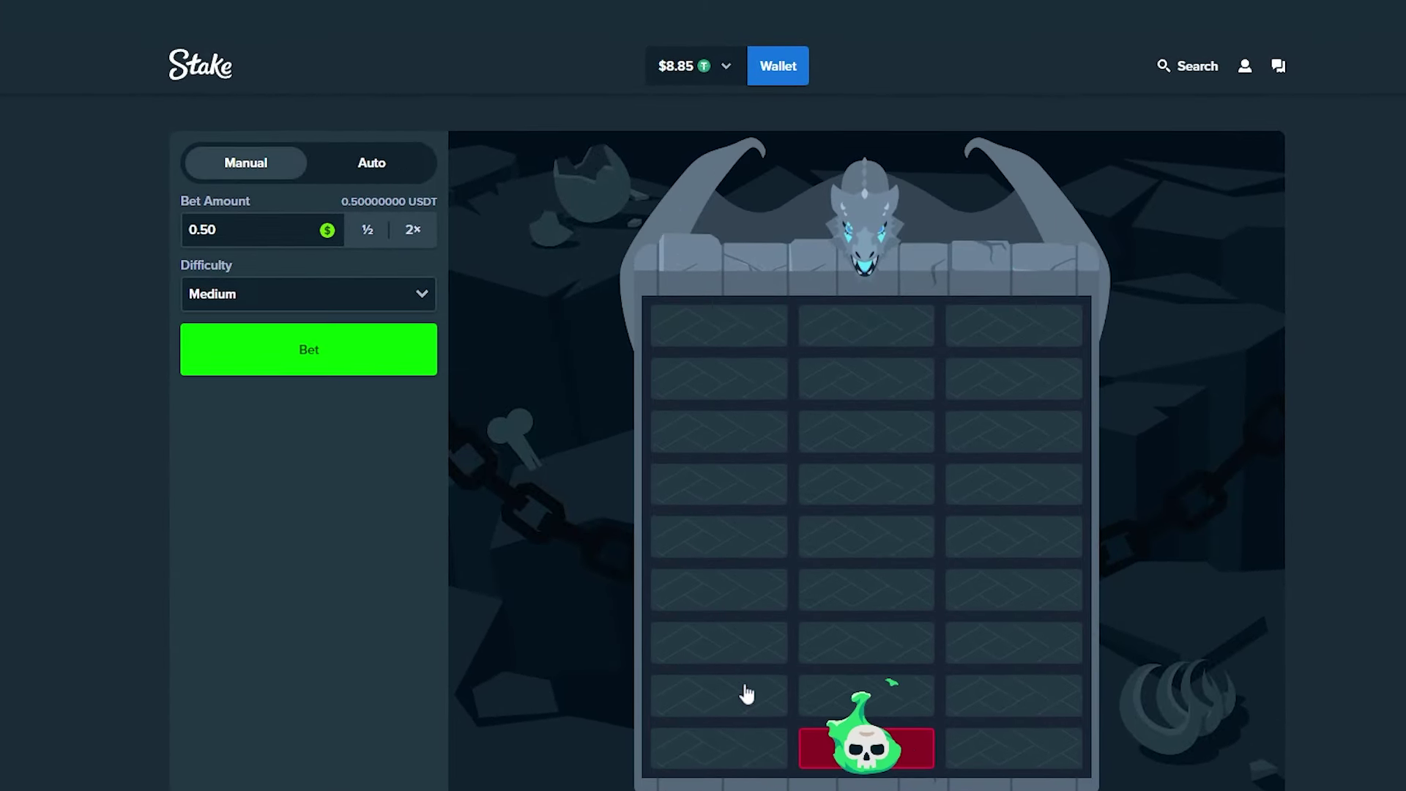
{"action": "left_click", "coordinate": [396, 350]}
{"action": "left_click", "coordinate": [769, 761]}
{"action": "left_click", "coordinate": [863, 690]}
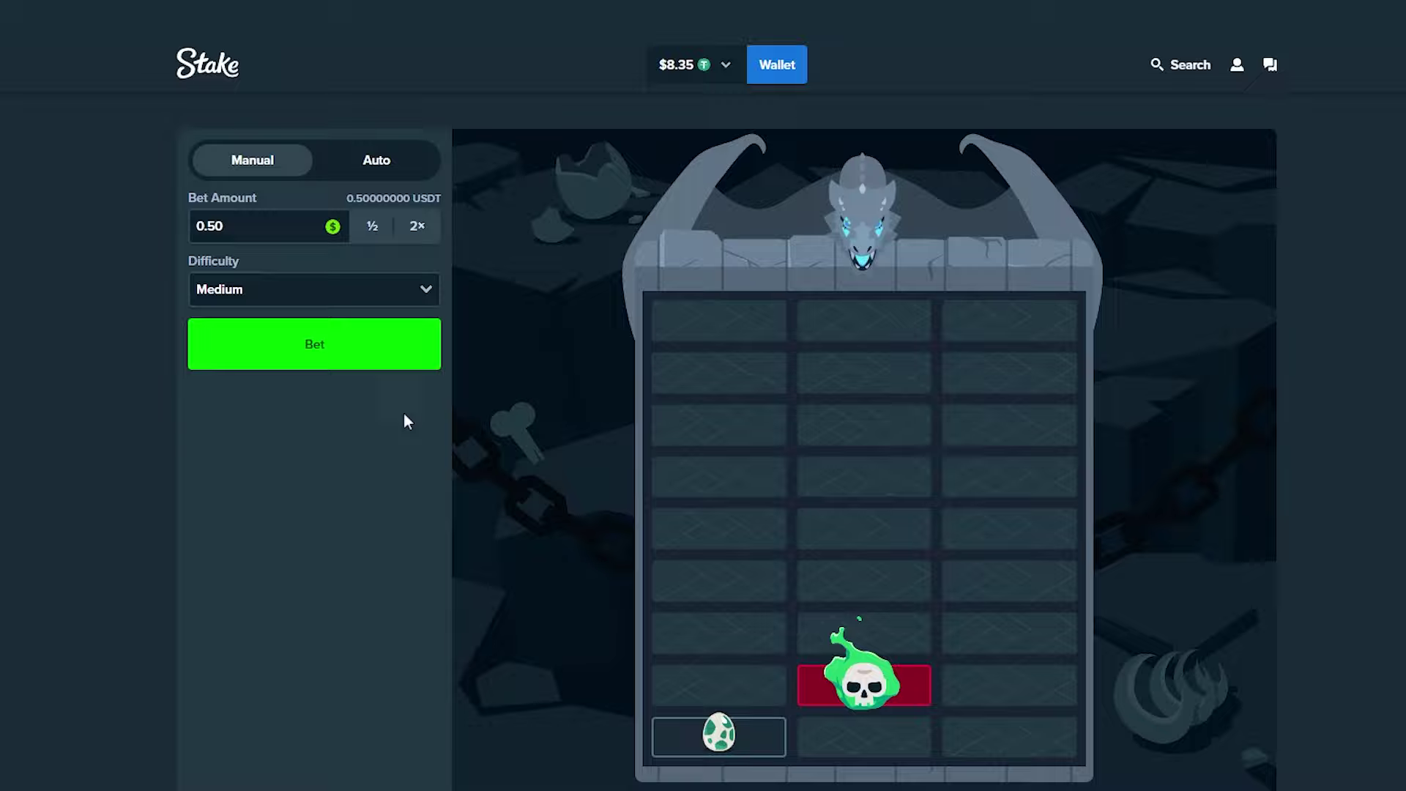
{"action": "left_click", "coordinate": [358, 350]}
{"action": "left_click", "coordinate": [879, 728]}
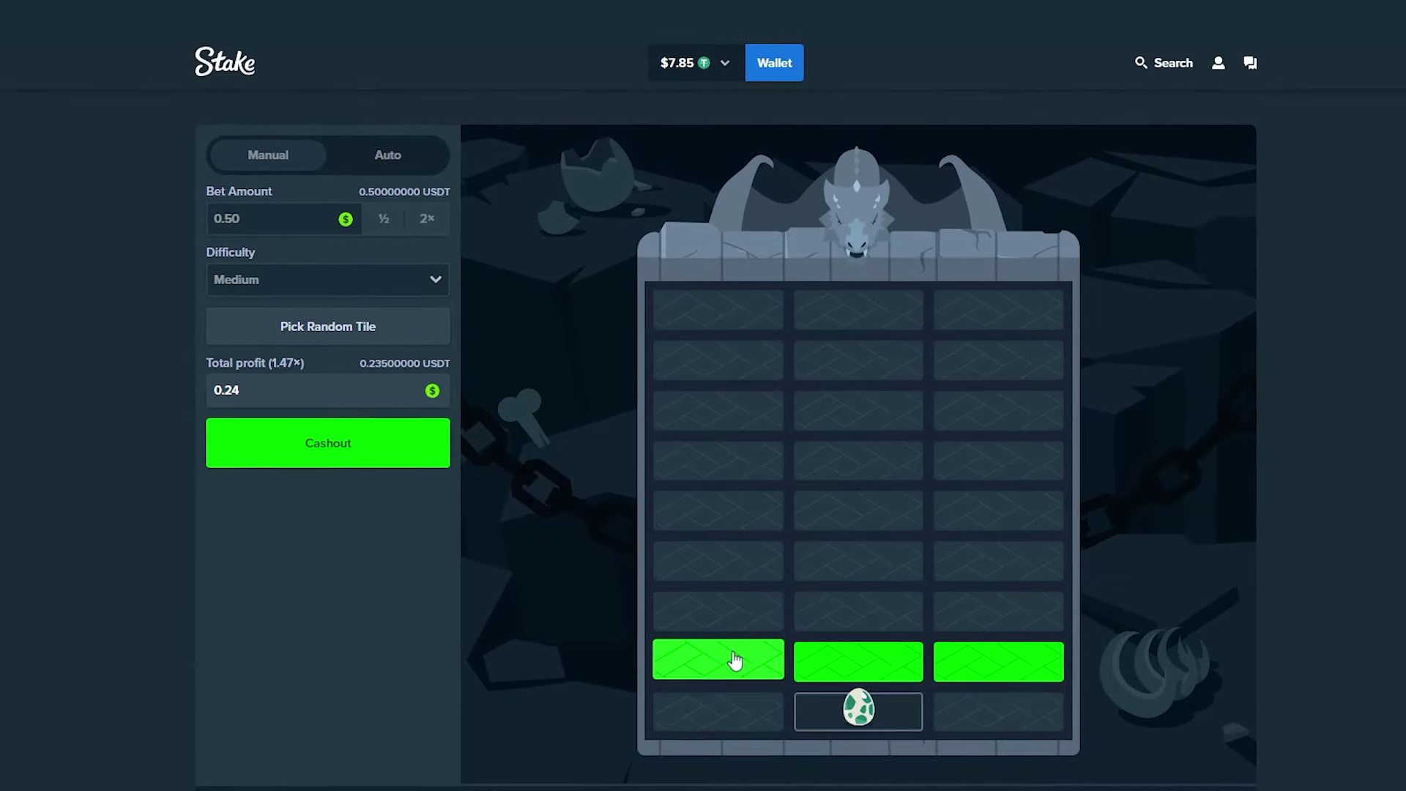
{"action": "left_click", "coordinate": [735, 665]}
{"action": "left_click", "coordinate": [852, 621]}
{"action": "left_click", "coordinate": [741, 555]}
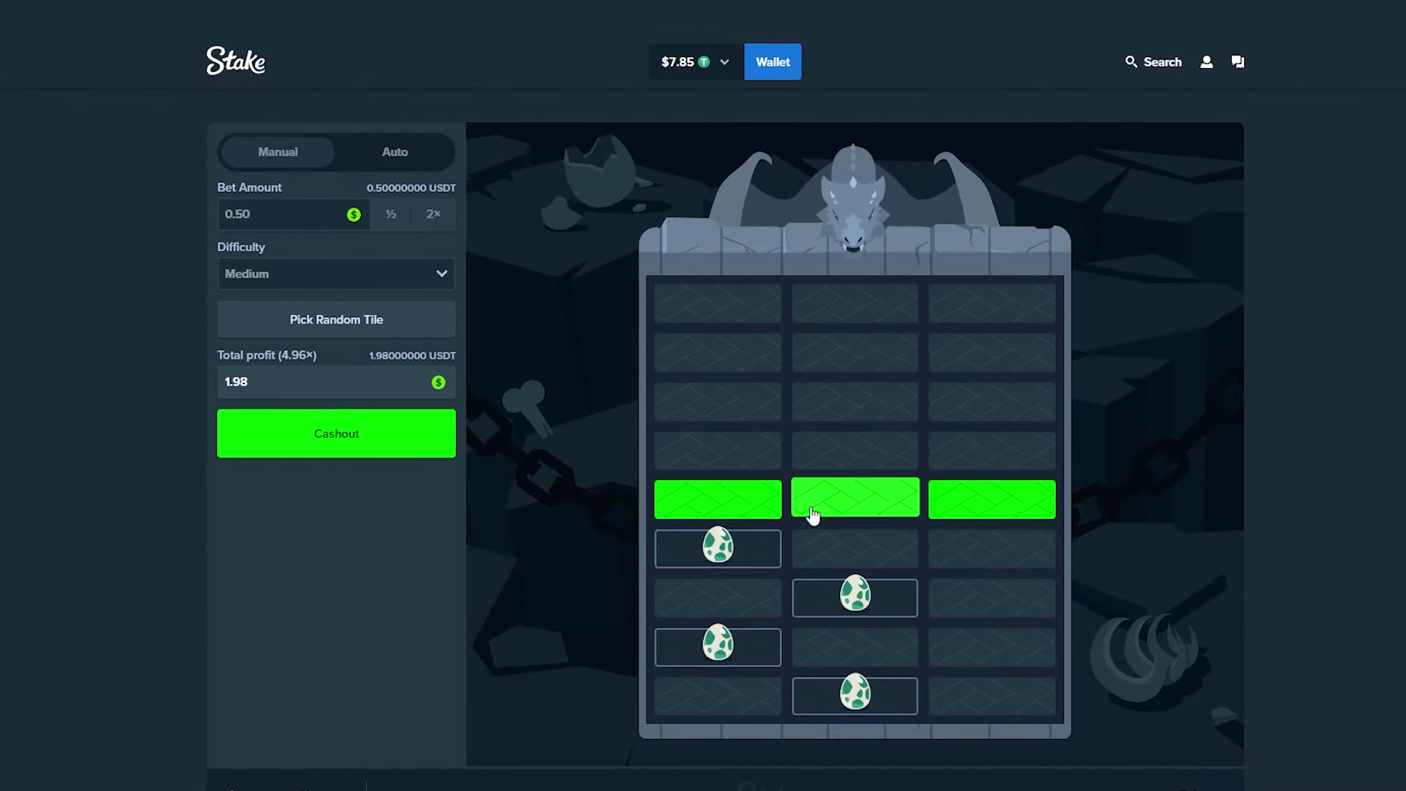
{"action": "left_click", "coordinate": [810, 504]}
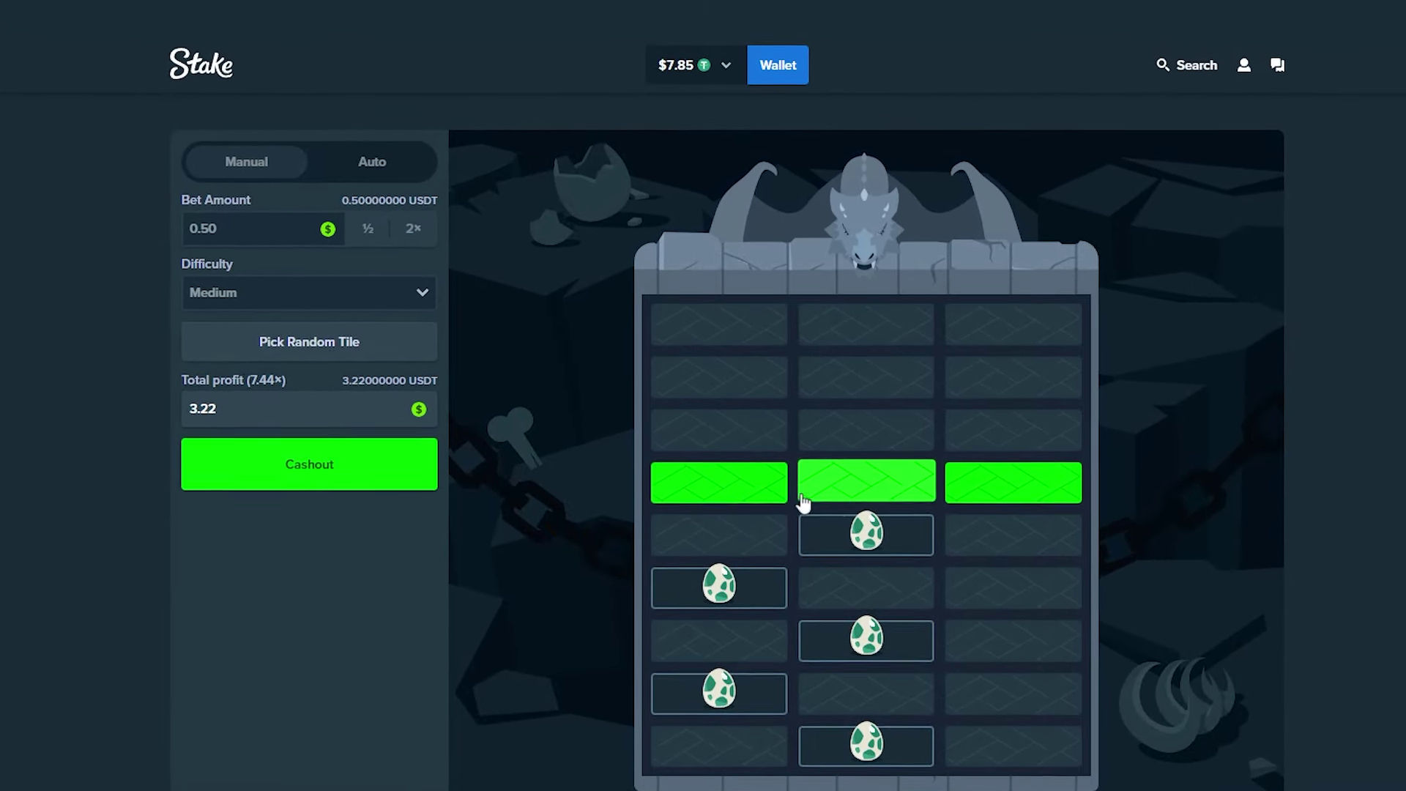
{"action": "left_click", "coordinate": [732, 495]}
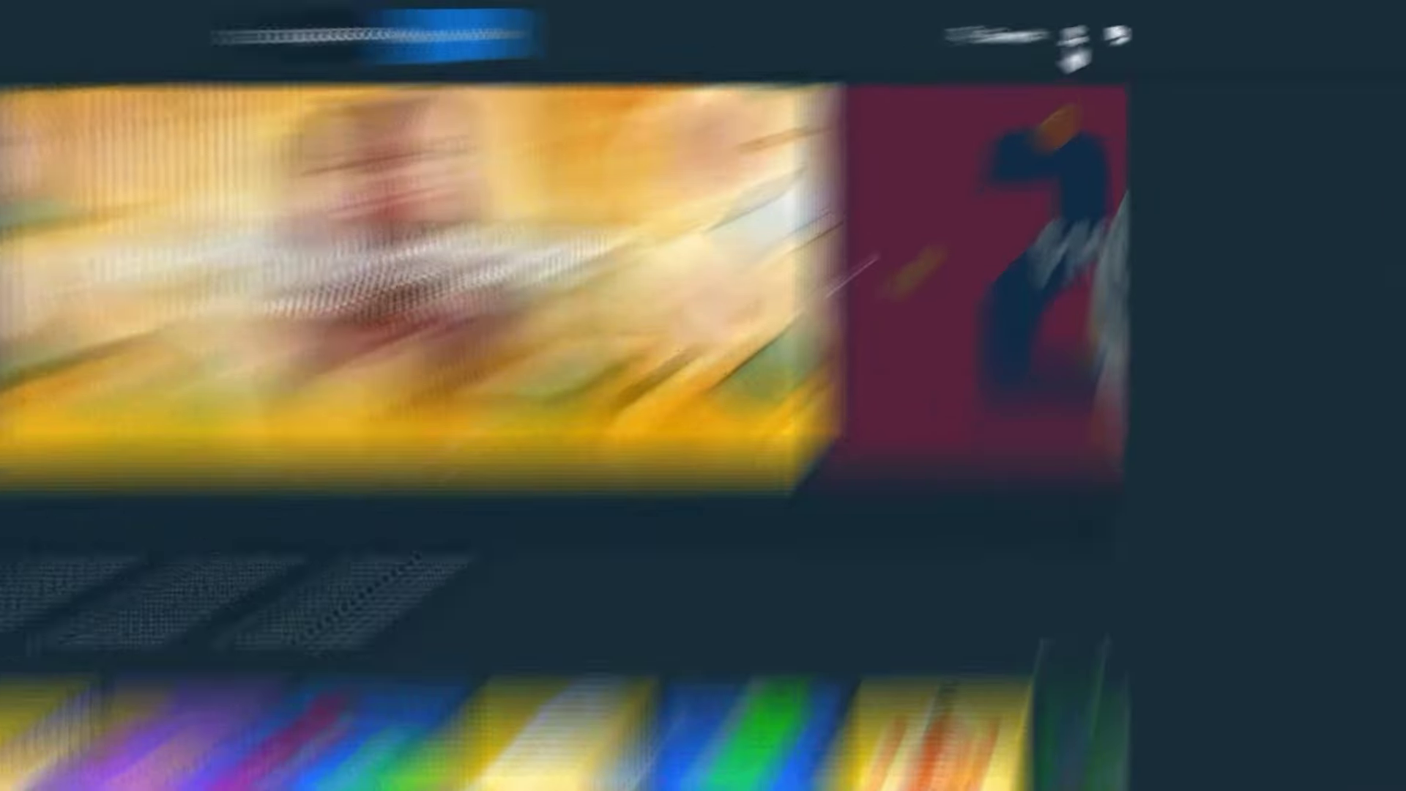
{"action": "left_click", "coordinate": [1131, 23]}
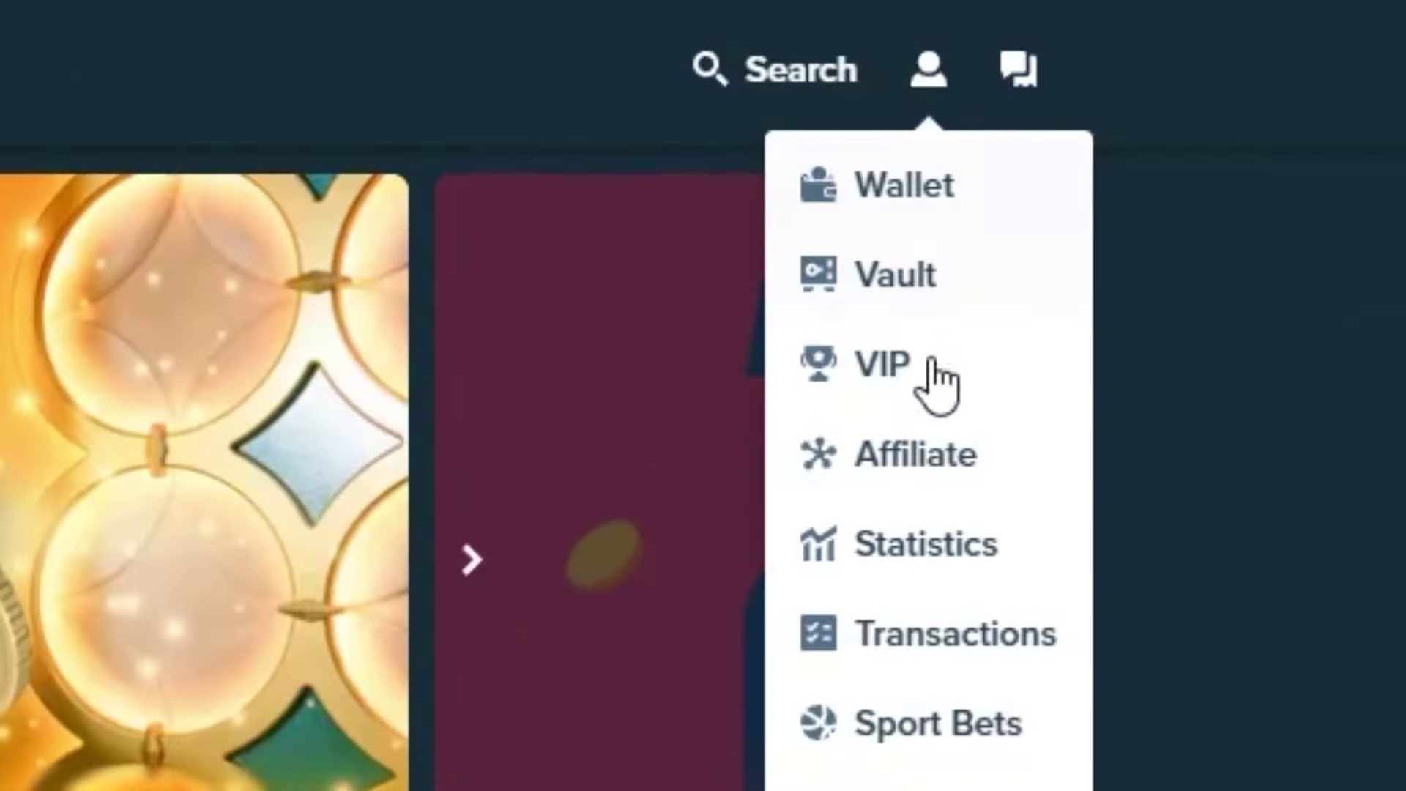
{"action": "left_click", "coordinate": [1132, 215]}
{"action": "left_click", "coordinate": [370, 332]}
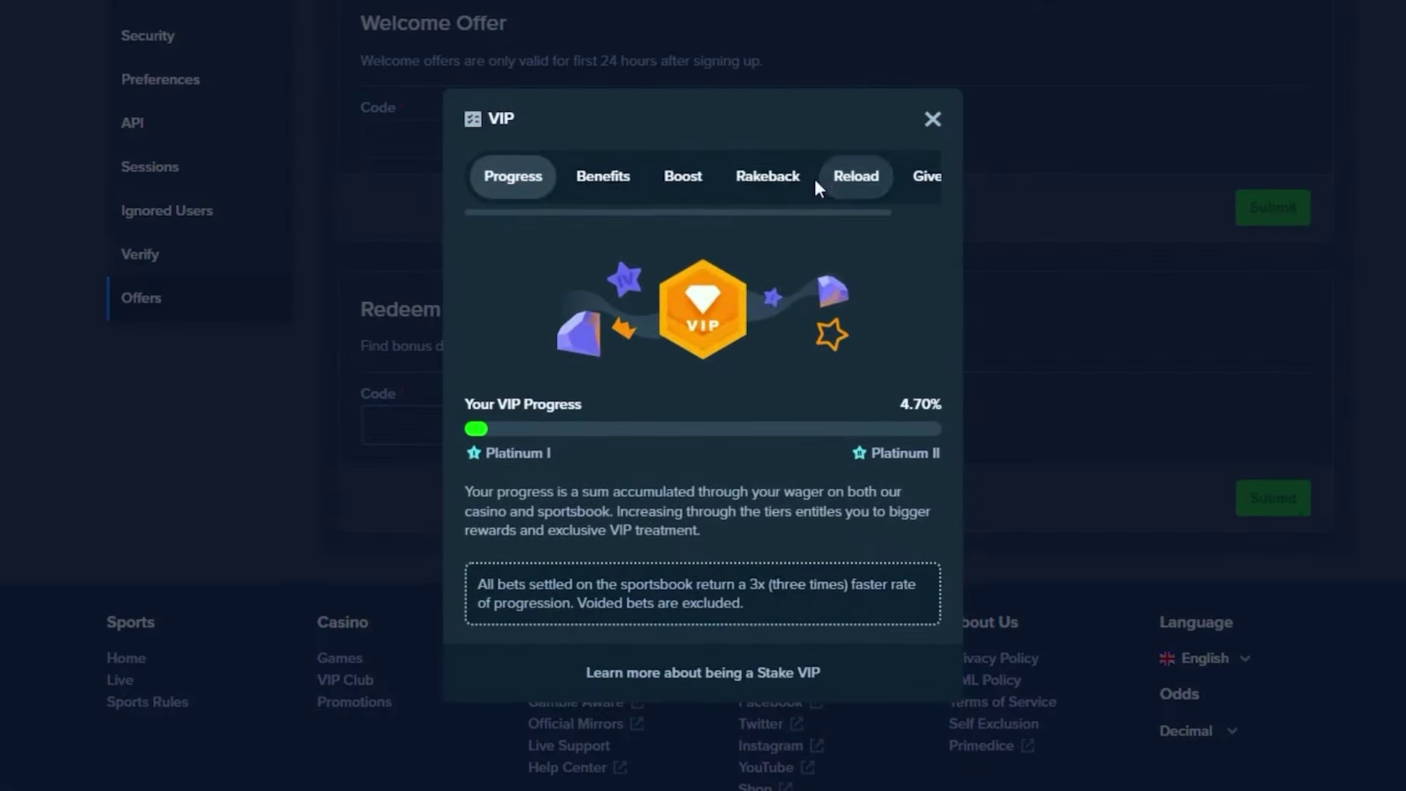
{"action": "left_click", "coordinate": [806, 180]}
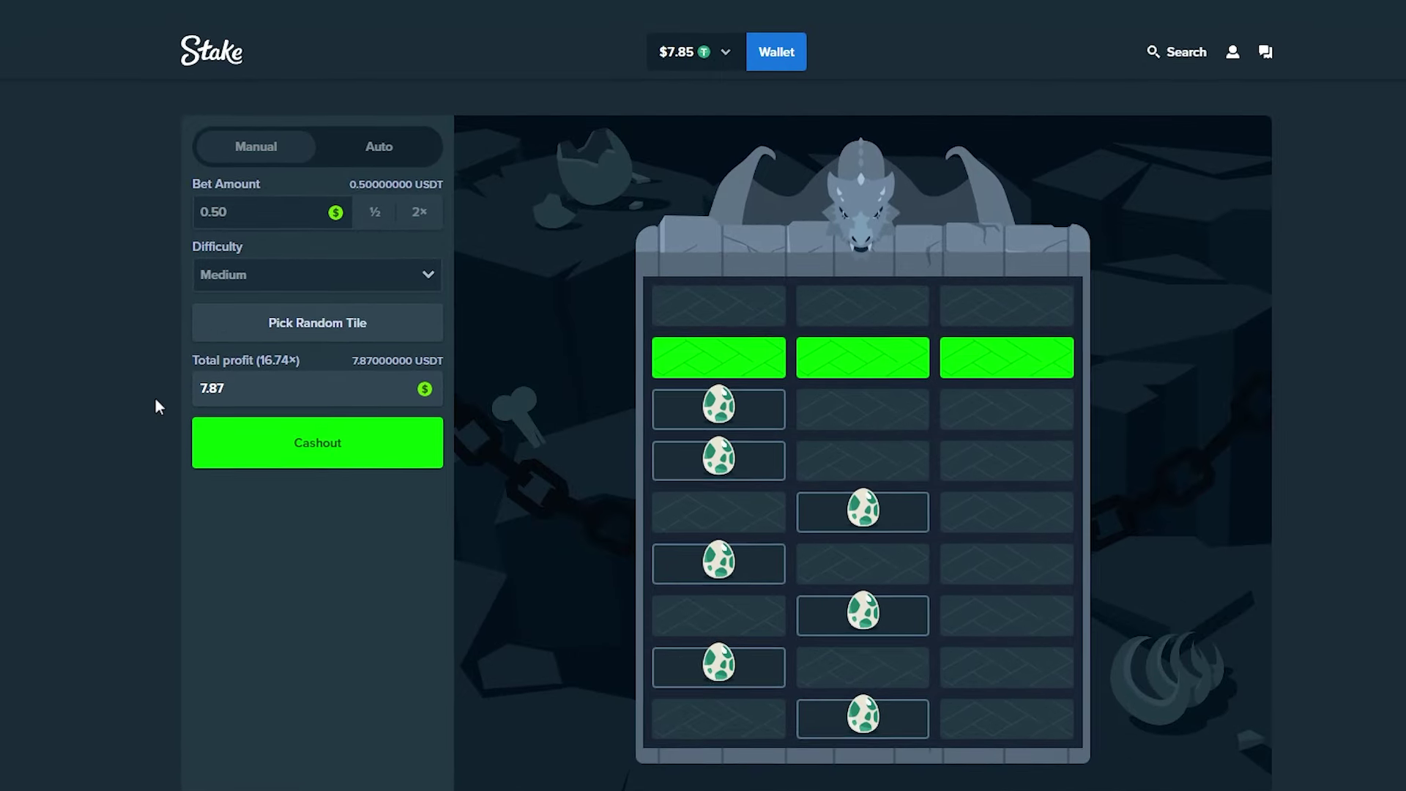
{"action": "left_click", "coordinate": [264, 462]}
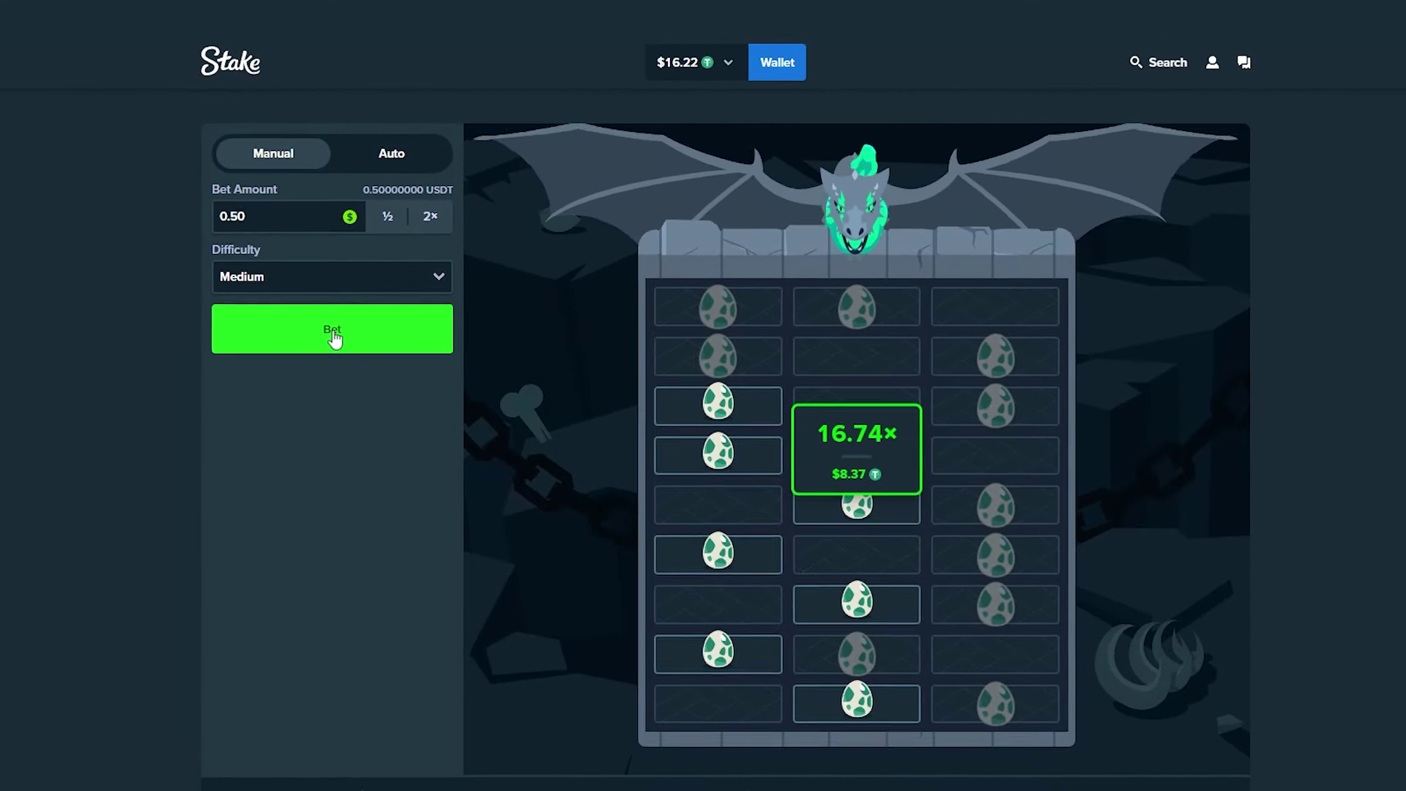
{"action": "left_click", "coordinate": [323, 337]}
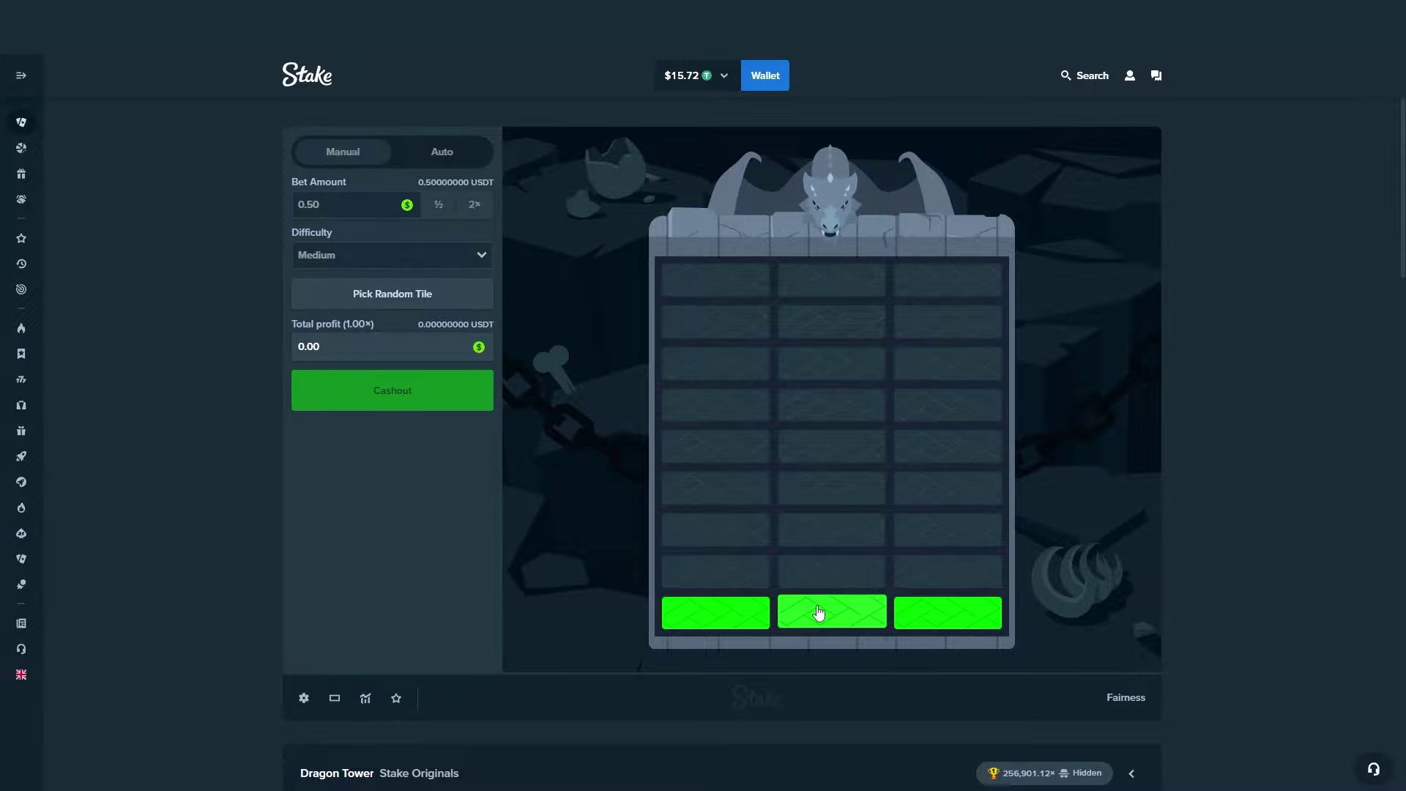
{"action": "left_click", "coordinate": [925, 612]}
Start repeated $0.50 Medium Dragon Tower rounds with the bet hotkey, cashing out once at 16.74×.
{"action": "key", "text": "space"}
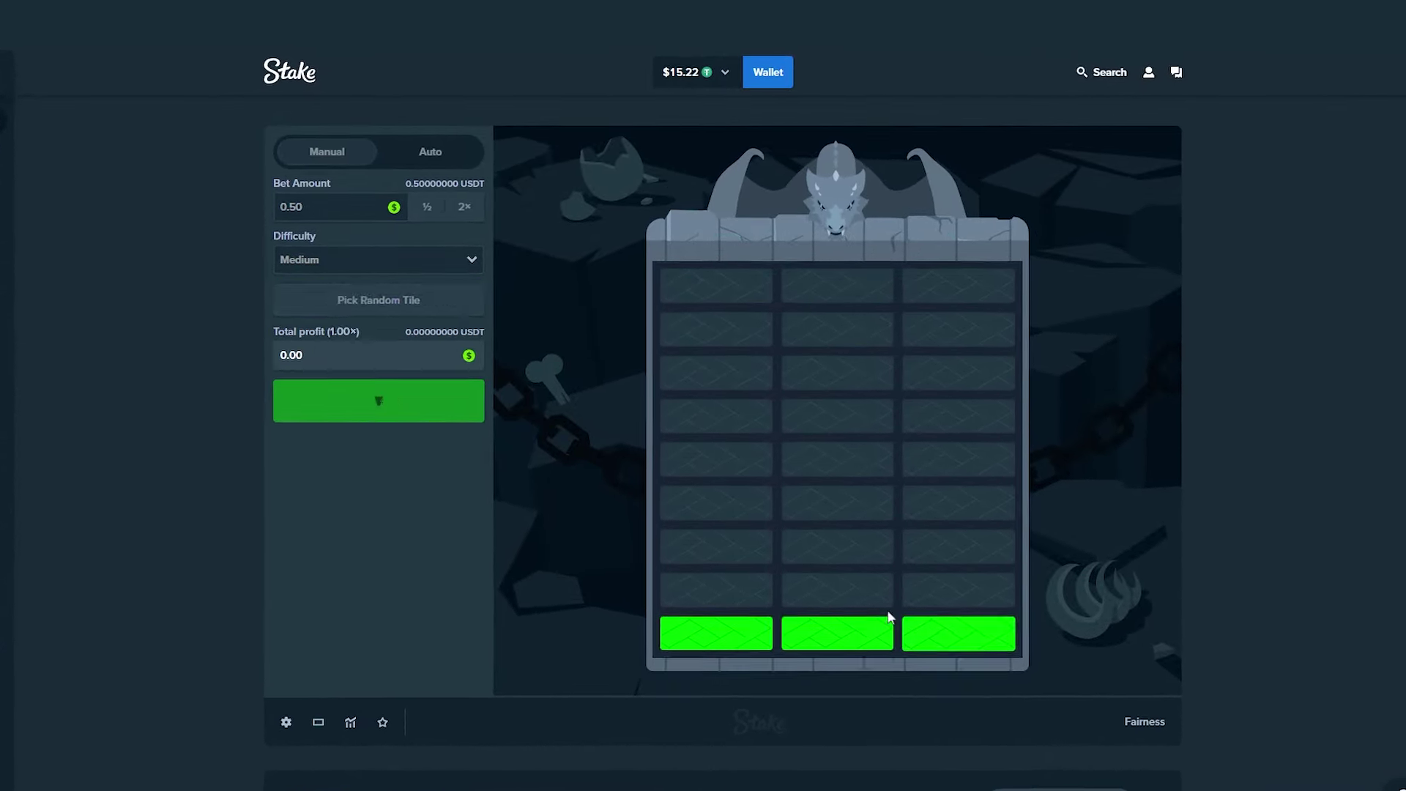
{"action": "left_click", "coordinate": [929, 615]}
{"action": "key", "text": "space"}
{"action": "left_click", "coordinate": [838, 651]}
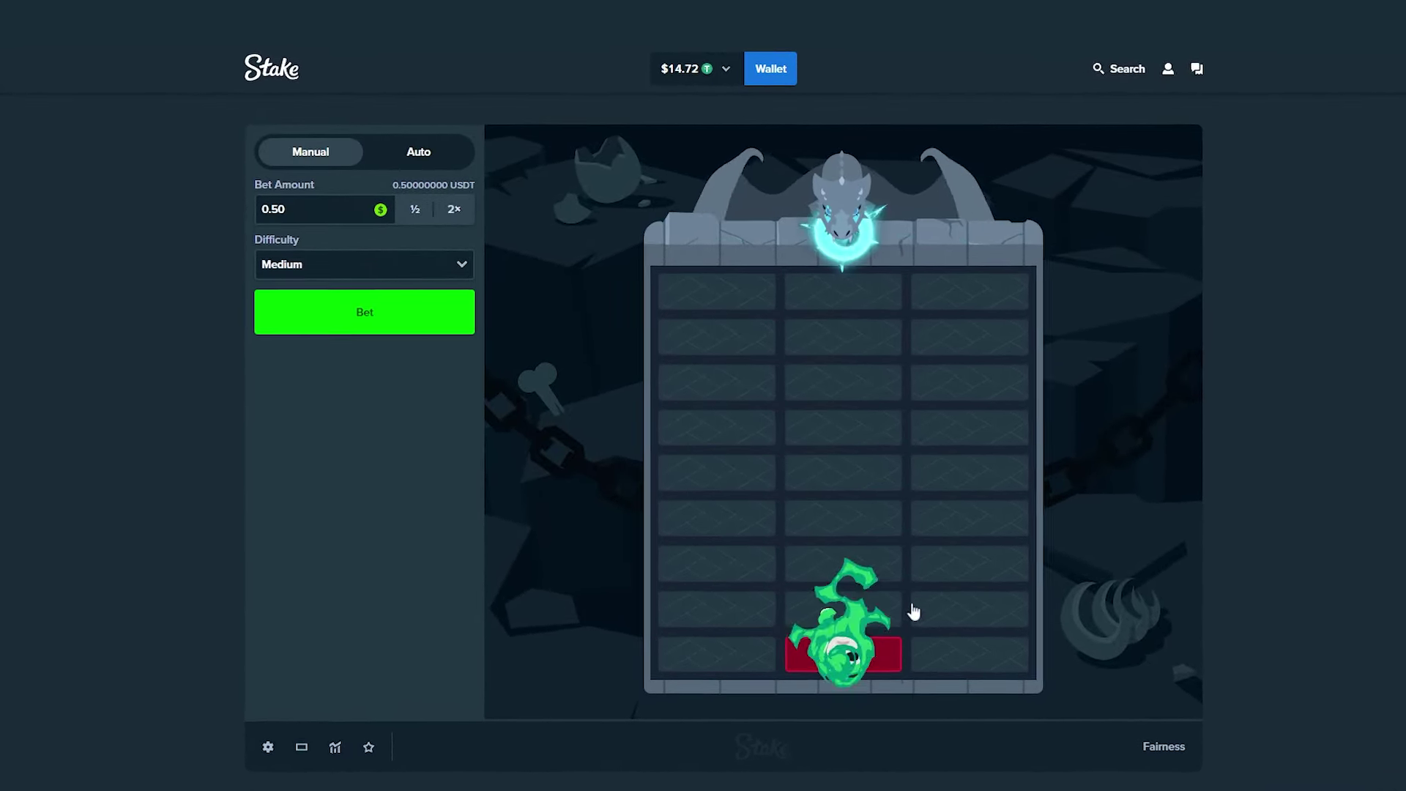
{"action": "left_click", "coordinate": [429, 321]}
{"action": "left_click", "coordinate": [846, 667]}
{"action": "left_click", "coordinate": [718, 621]}
{"action": "left_click", "coordinate": [847, 575]}
{"action": "left_click", "coordinate": [717, 529]}
{"action": "left_click", "coordinate": [847, 482]}
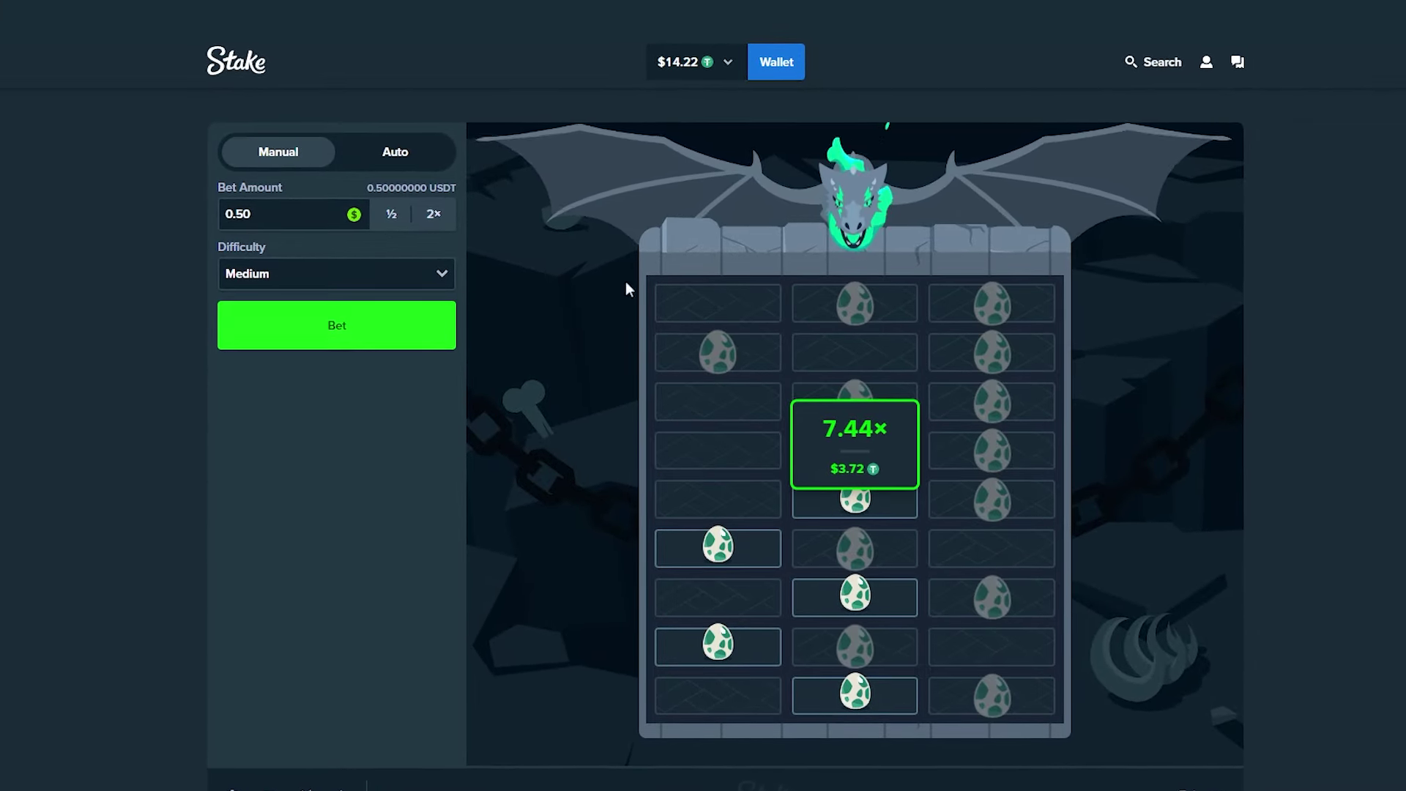
{"action": "key", "text": "space"}
{"action": "left_click", "coordinate": [864, 717]}
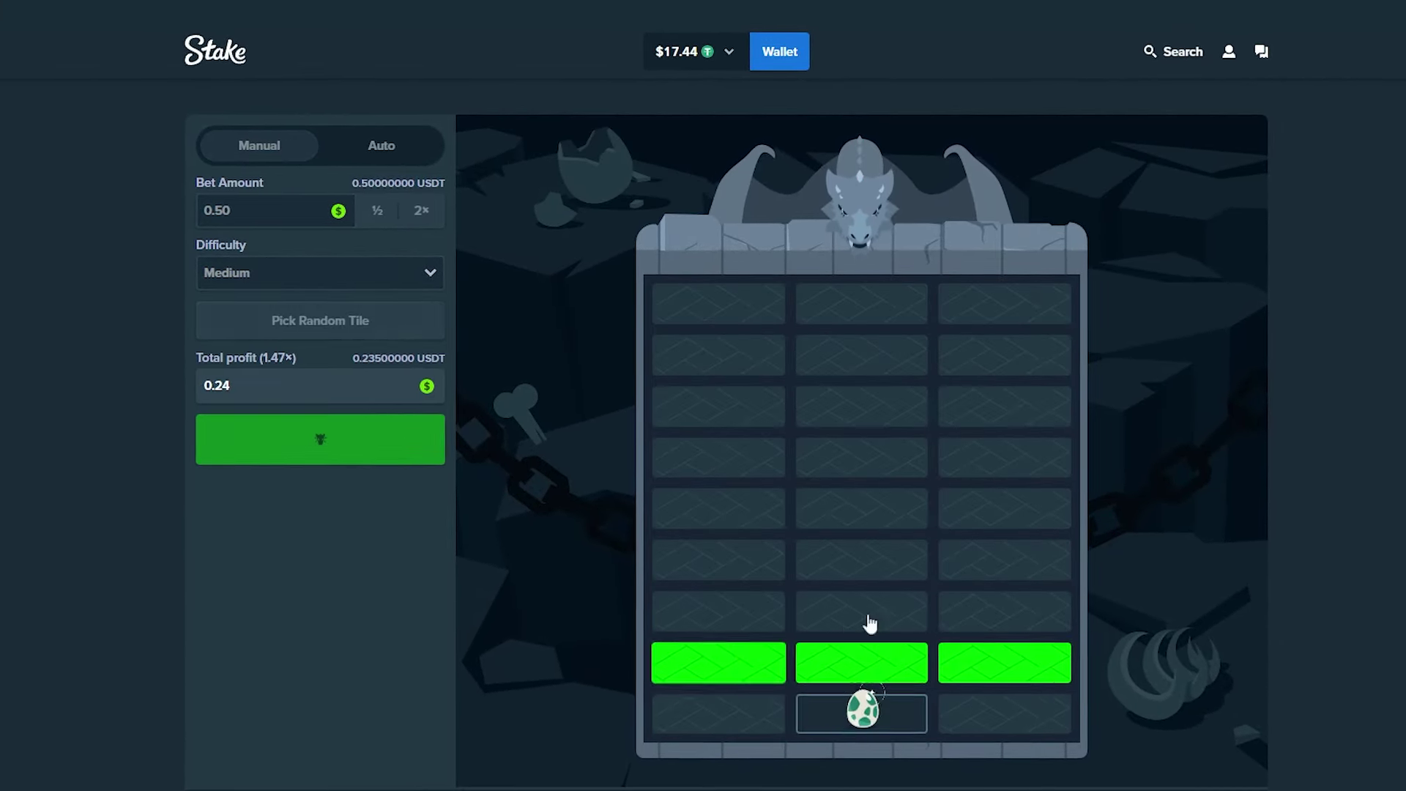
{"action": "left_click", "coordinate": [719, 663]}
{"action": "left_click", "coordinate": [863, 611]}
{"action": "left_click", "coordinate": [359, 433]}
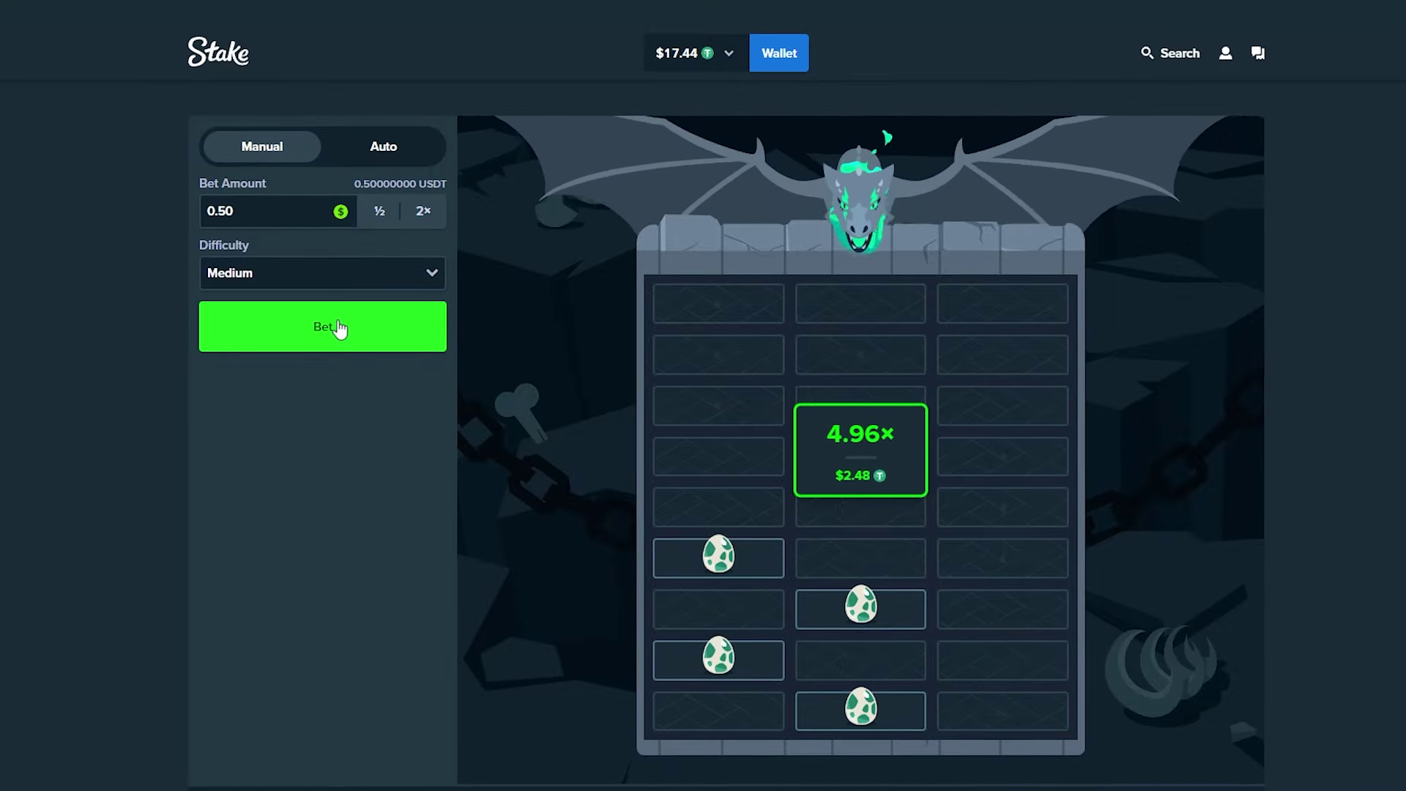
{"action": "left_click", "coordinate": [389, 339]}
{"action": "left_click", "coordinate": [861, 709]}
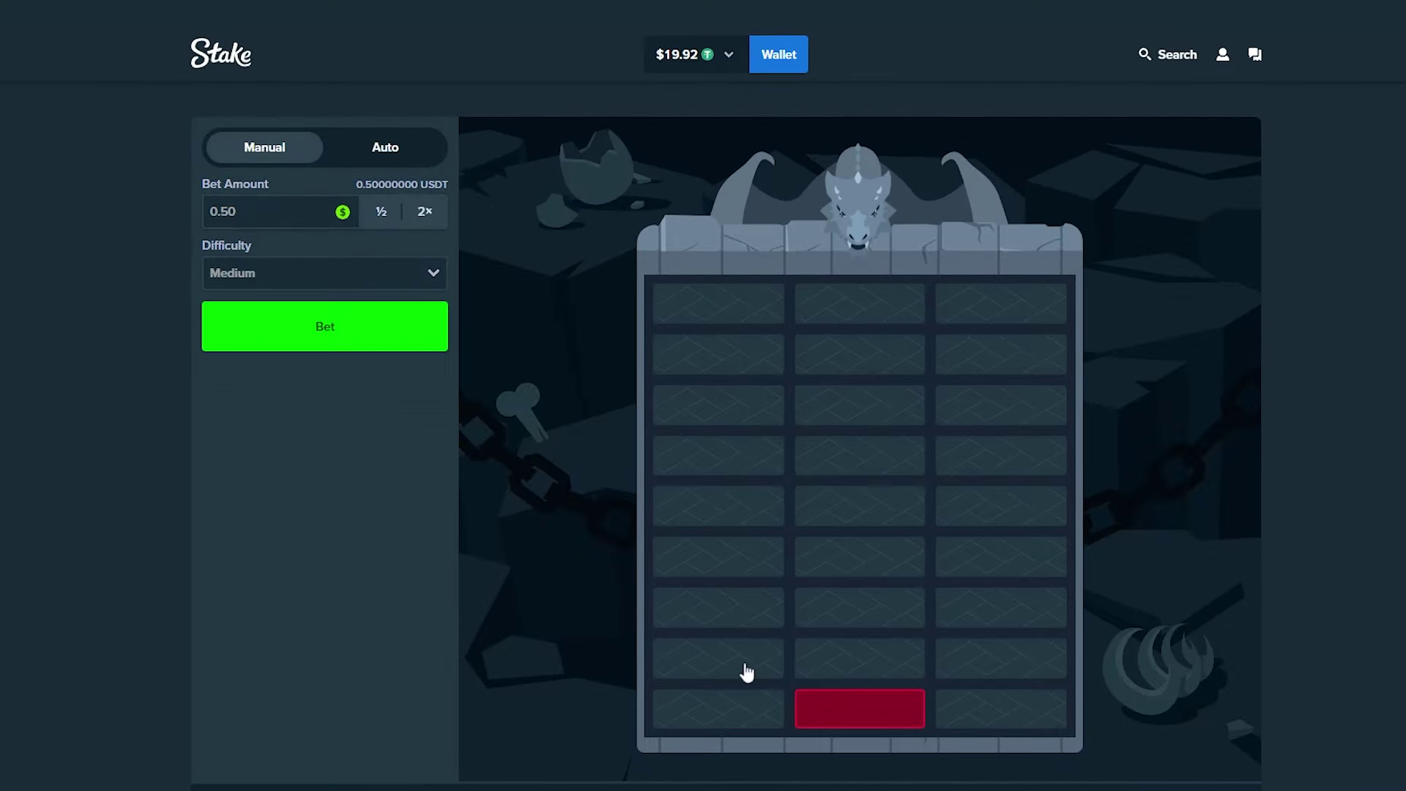
{"action": "key", "text": "space"}
{"action": "left_click", "coordinate": [764, 704]}
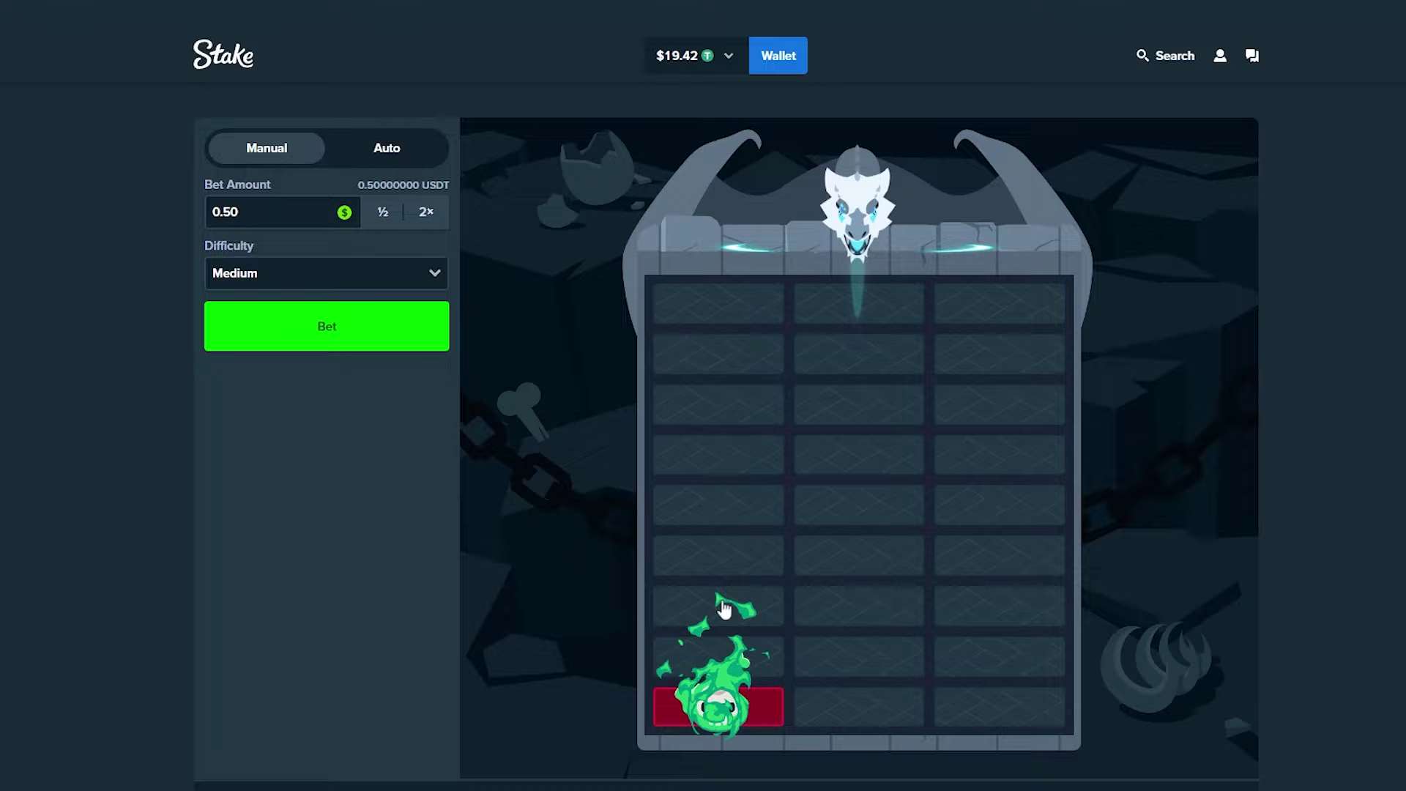
{"action": "key", "text": "space"}
{"action": "left_click", "coordinate": [860, 709]}
{"action": "left_click", "coordinate": [377, 346]}
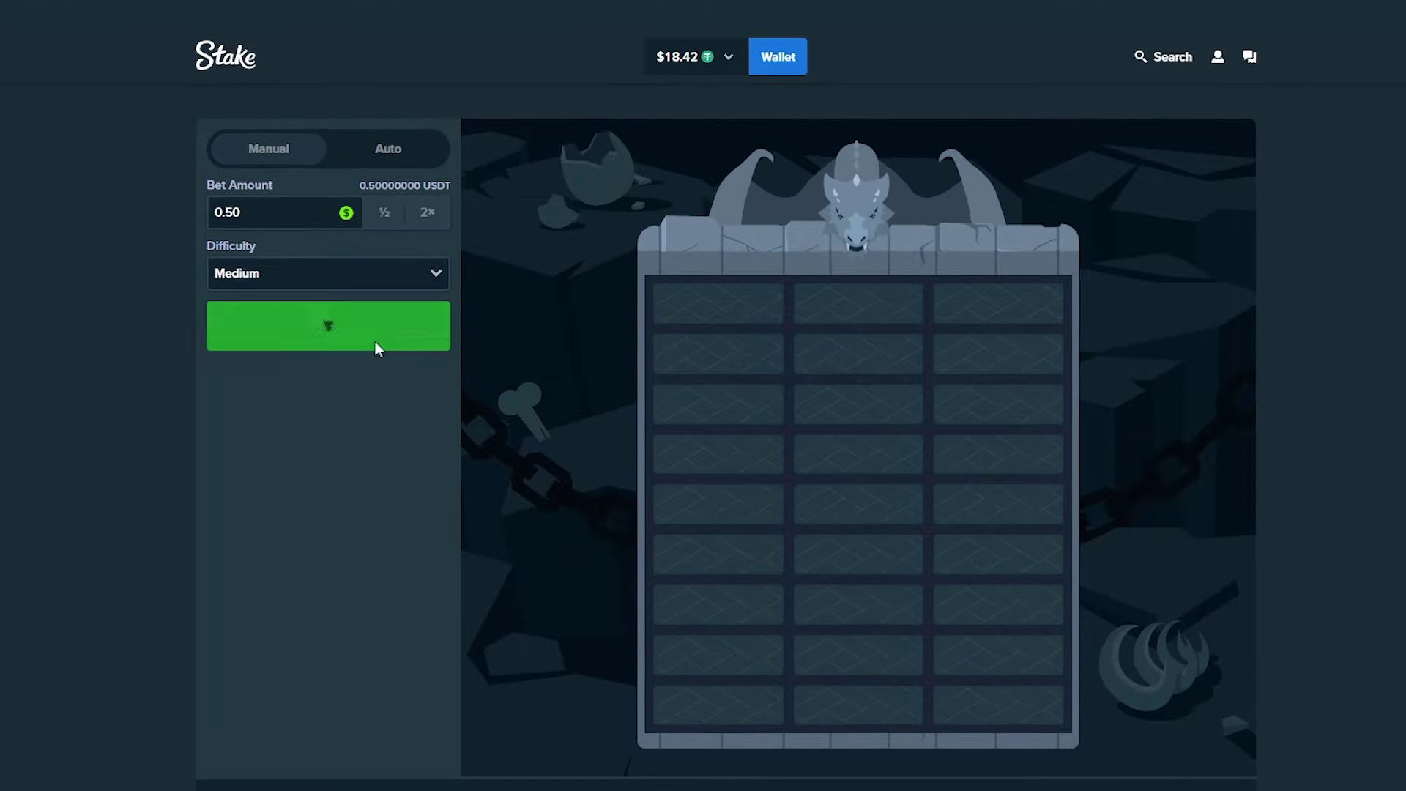
{"action": "left_click", "coordinate": [967, 703]}
{"action": "left_click", "coordinate": [879, 653]}
{"action": "left_click", "coordinate": [983, 616]}
{"action": "key", "text": "space"}
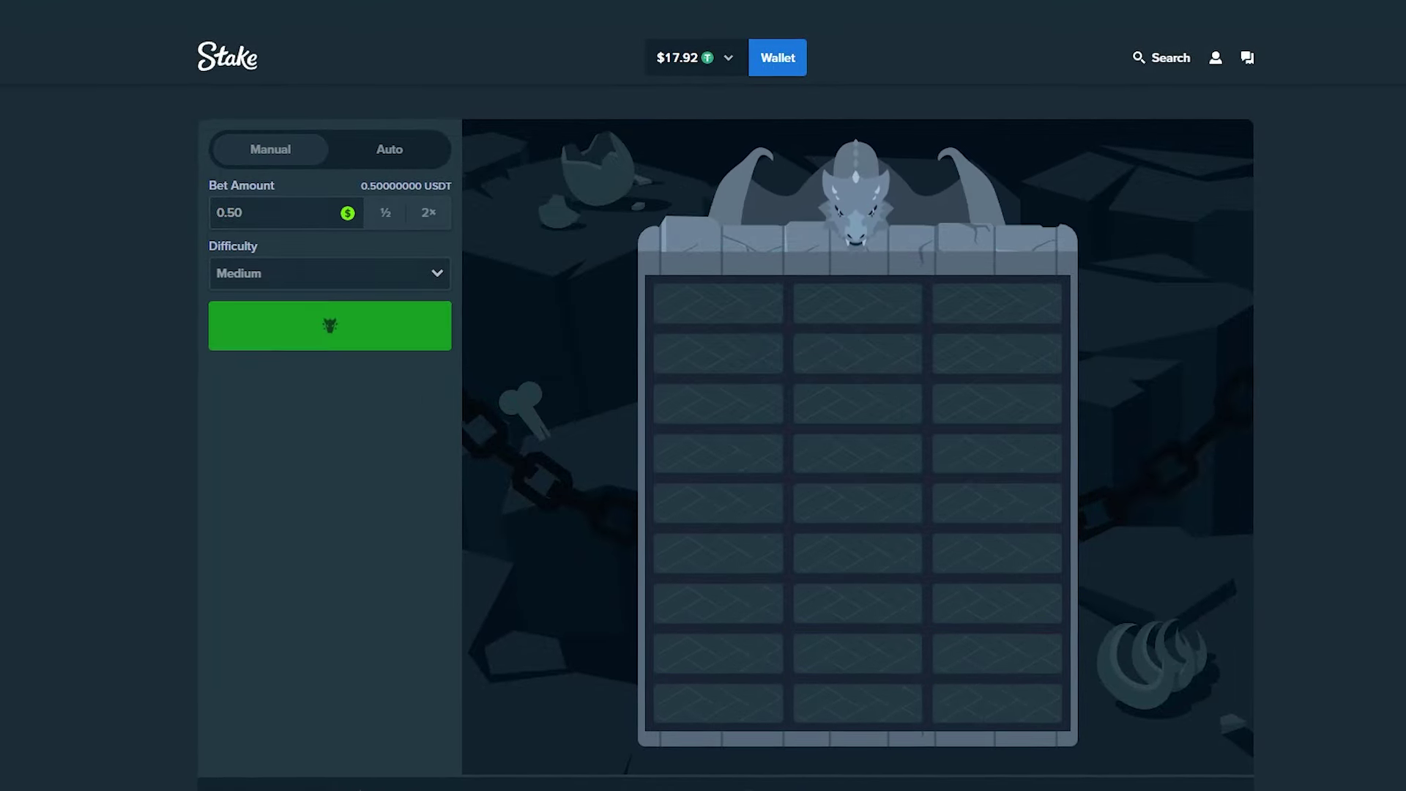
{"action": "left_click", "coordinate": [841, 704]}
{"action": "left_click", "coordinate": [763, 660]}
{"action": "key", "text": "space"}
{"action": "left_click", "coordinate": [715, 699]}
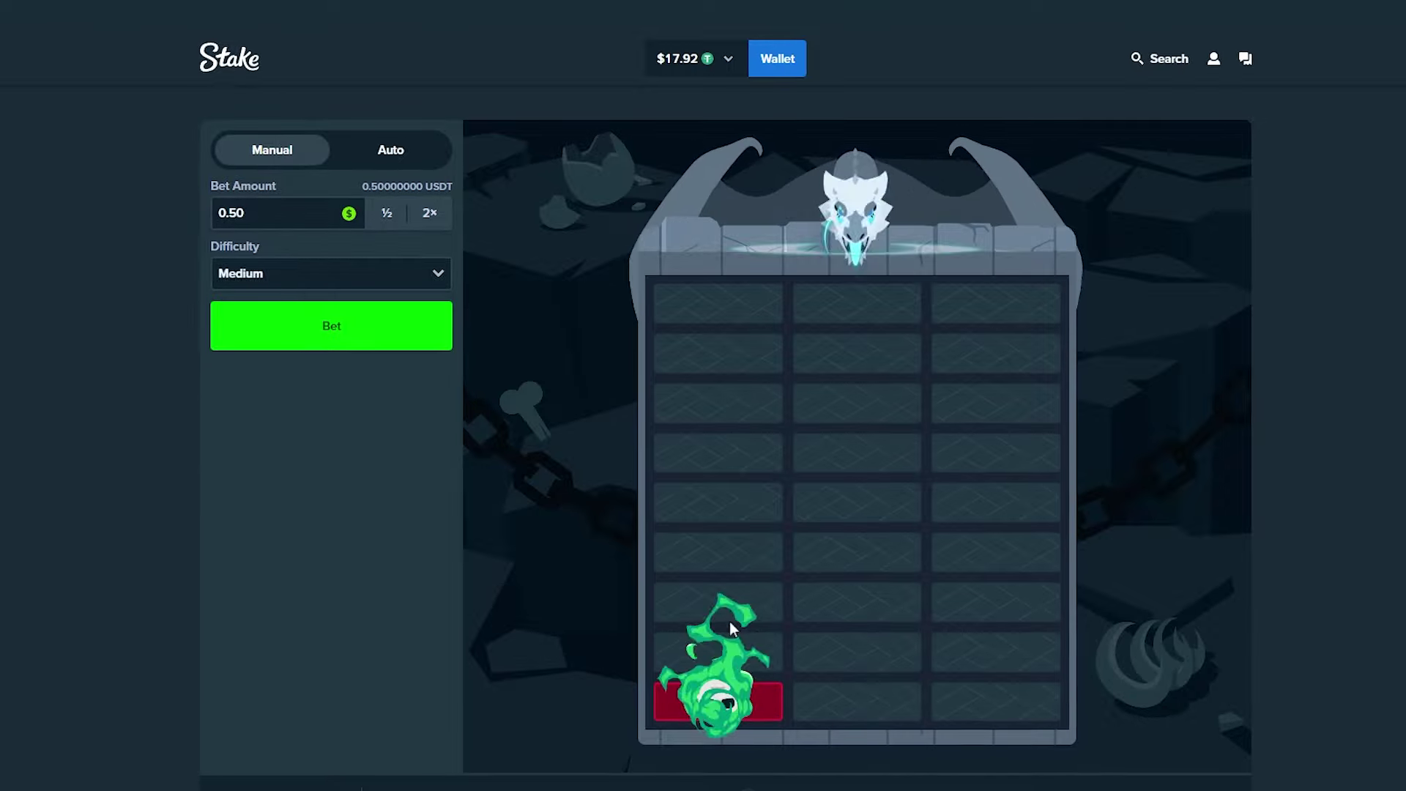
{"action": "left_click", "coordinate": [363, 333]}
{"action": "left_click", "coordinate": [818, 697]}
{"action": "key", "text": "space"}
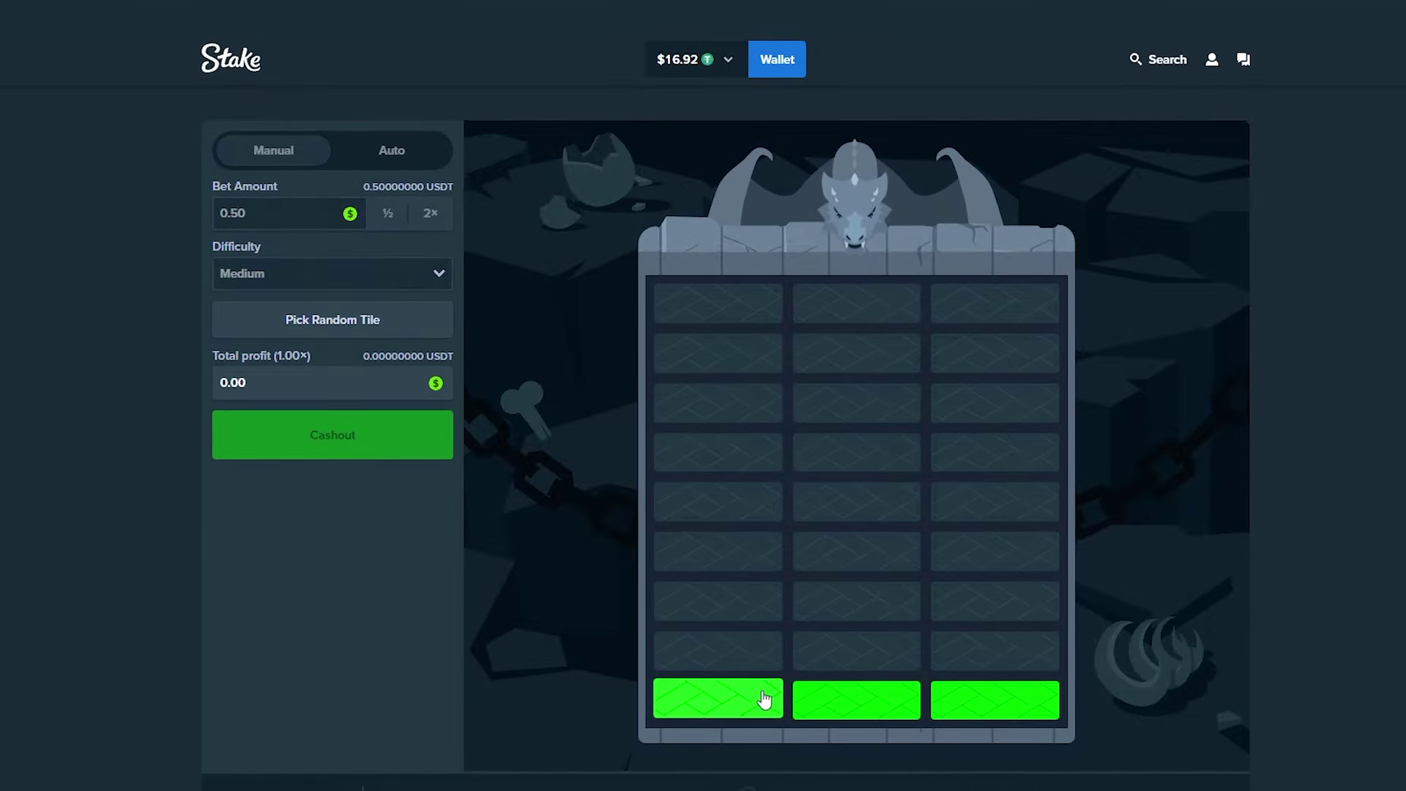
{"action": "left_click", "coordinate": [766, 697]}
{"action": "left_click", "coordinate": [740, 643]}
{"action": "key", "text": "space"}
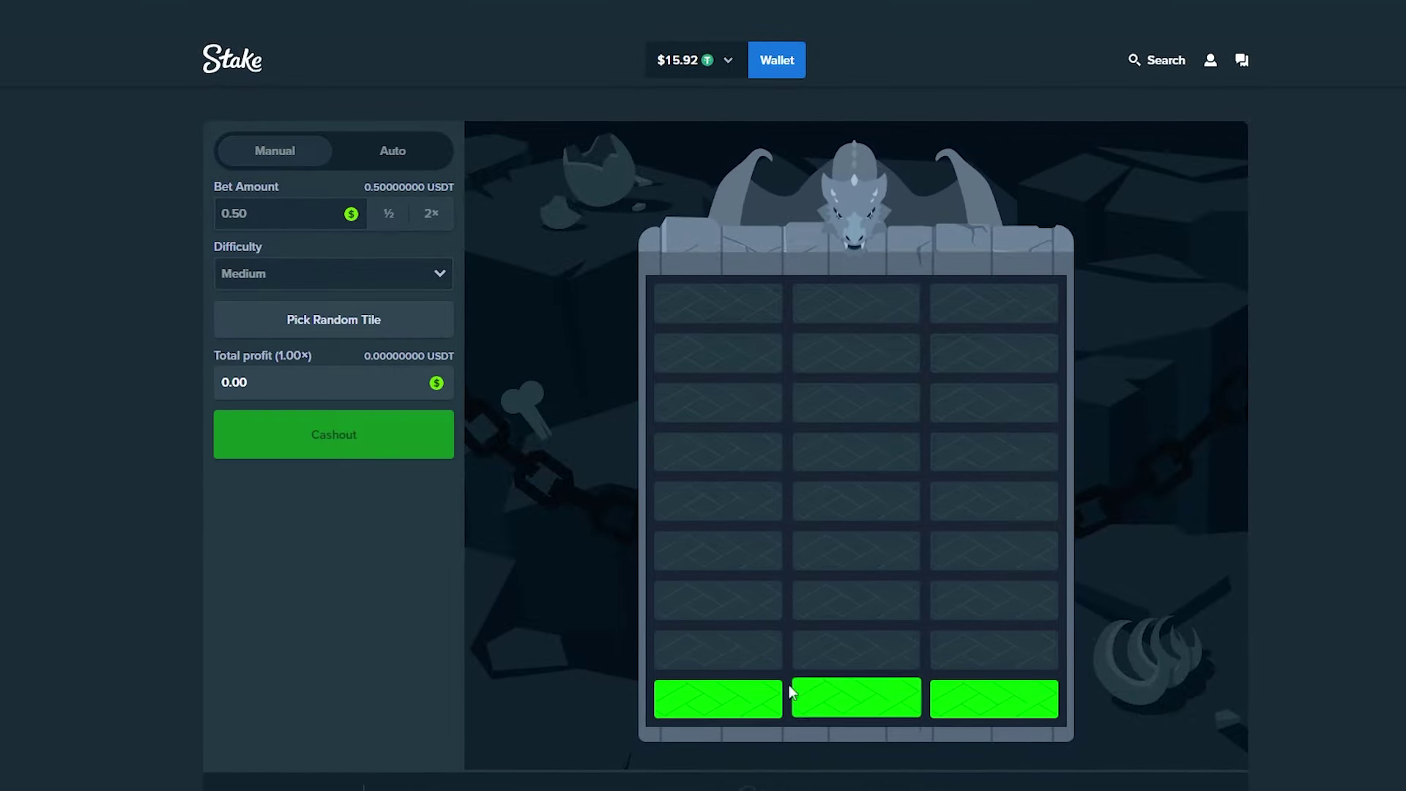
{"action": "left_click", "coordinate": [800, 690]}
{"action": "left_click", "coordinate": [358, 338]}
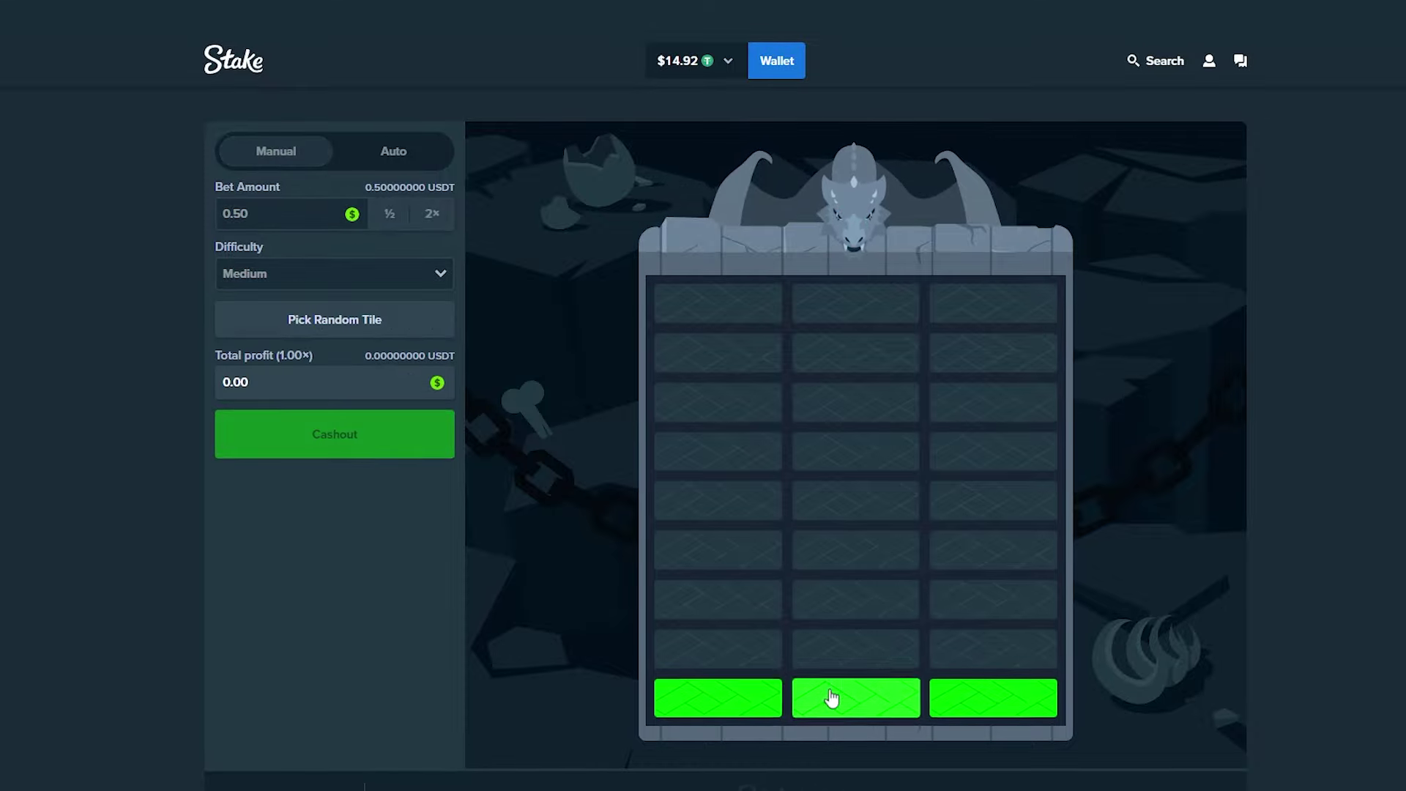
{"action": "left_click", "coordinate": [831, 699]}
{"action": "key", "text": "space"}
{"action": "left_click", "coordinate": [819, 697]}
{"action": "key", "text": "q"}
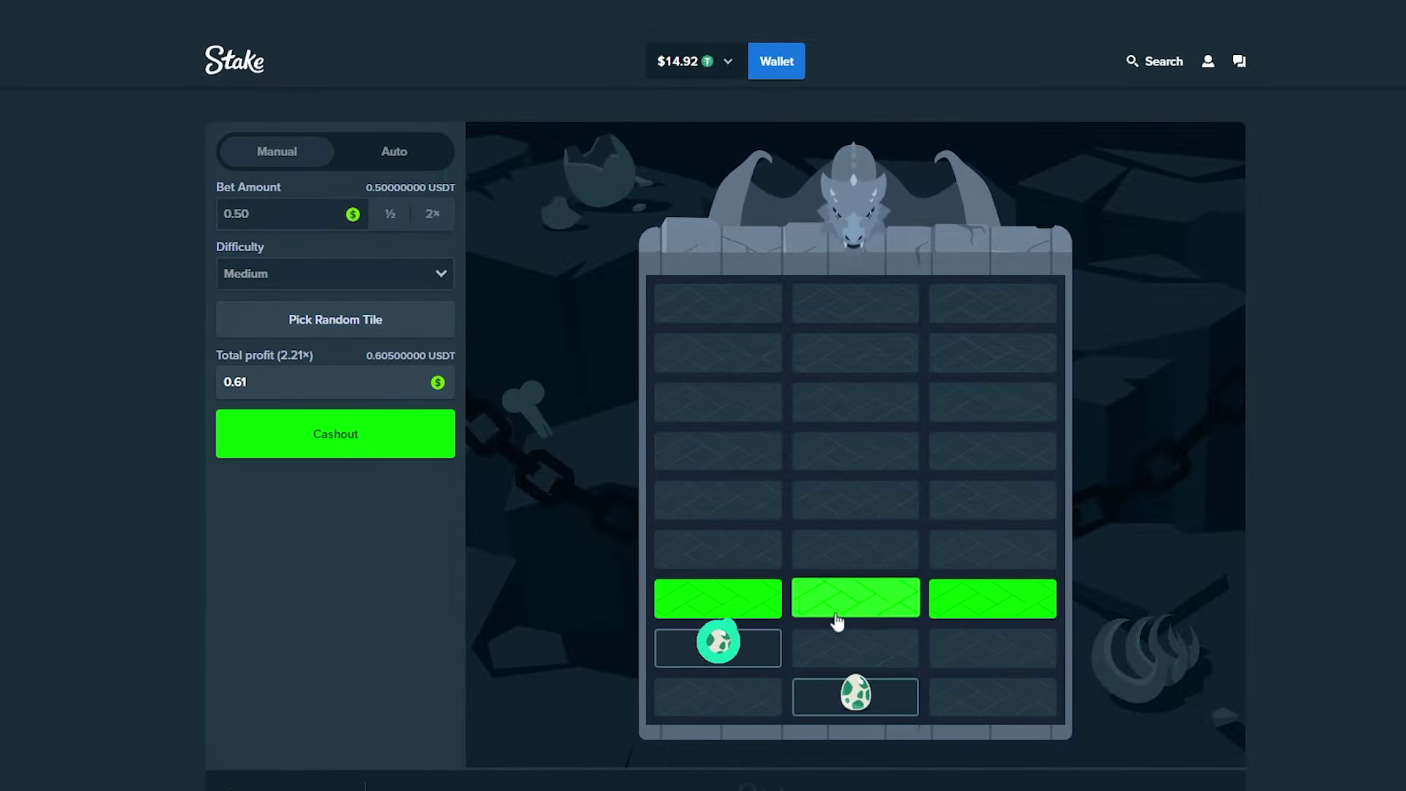
{"action": "left_click", "coordinate": [839, 602]}
{"action": "key", "text": "space"}
{"action": "key", "text": "q"}
{"action": "left_click", "coordinate": [805, 652]}
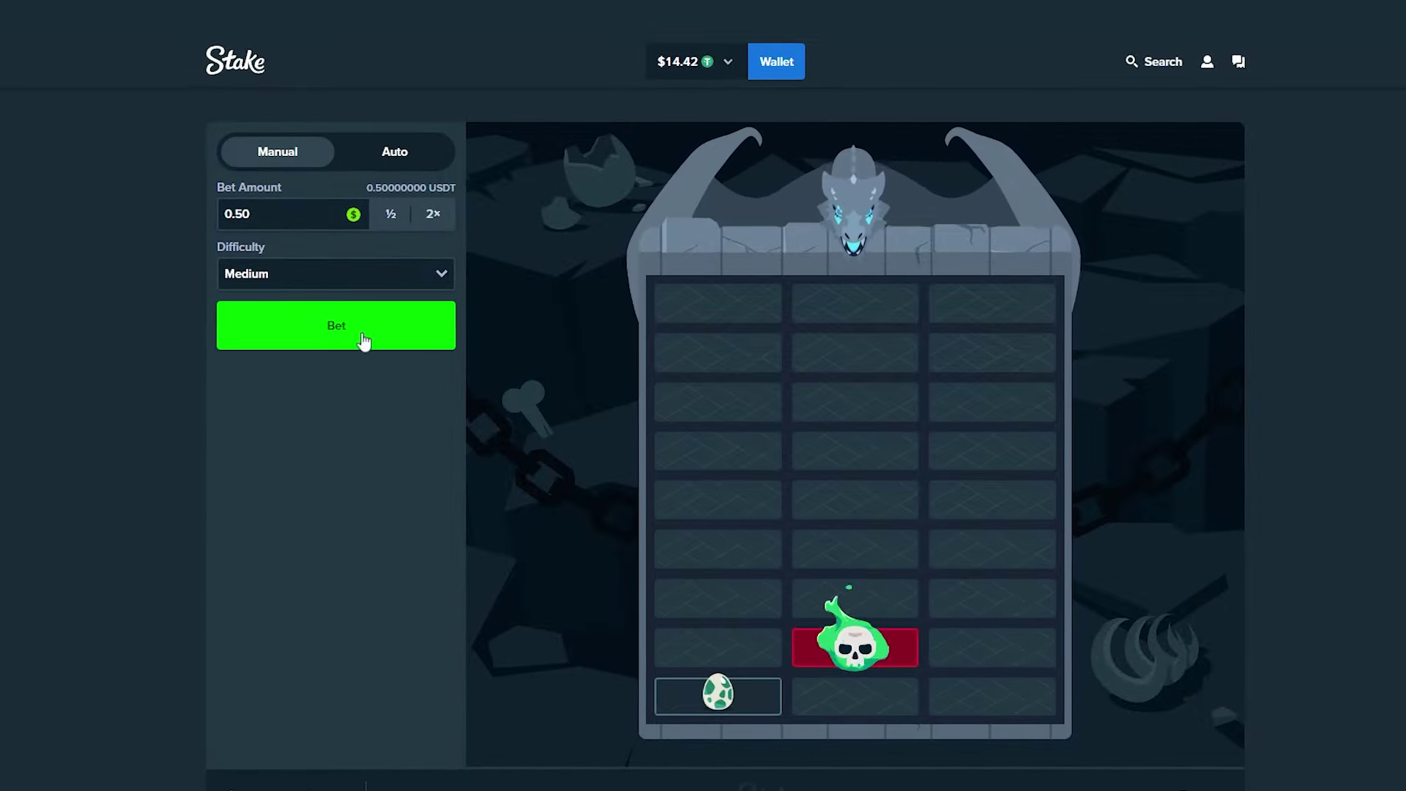
{"action": "key", "text": "space"}
{"action": "key", "text": "q"}
{"action": "left_click", "coordinate": [427, 343]}
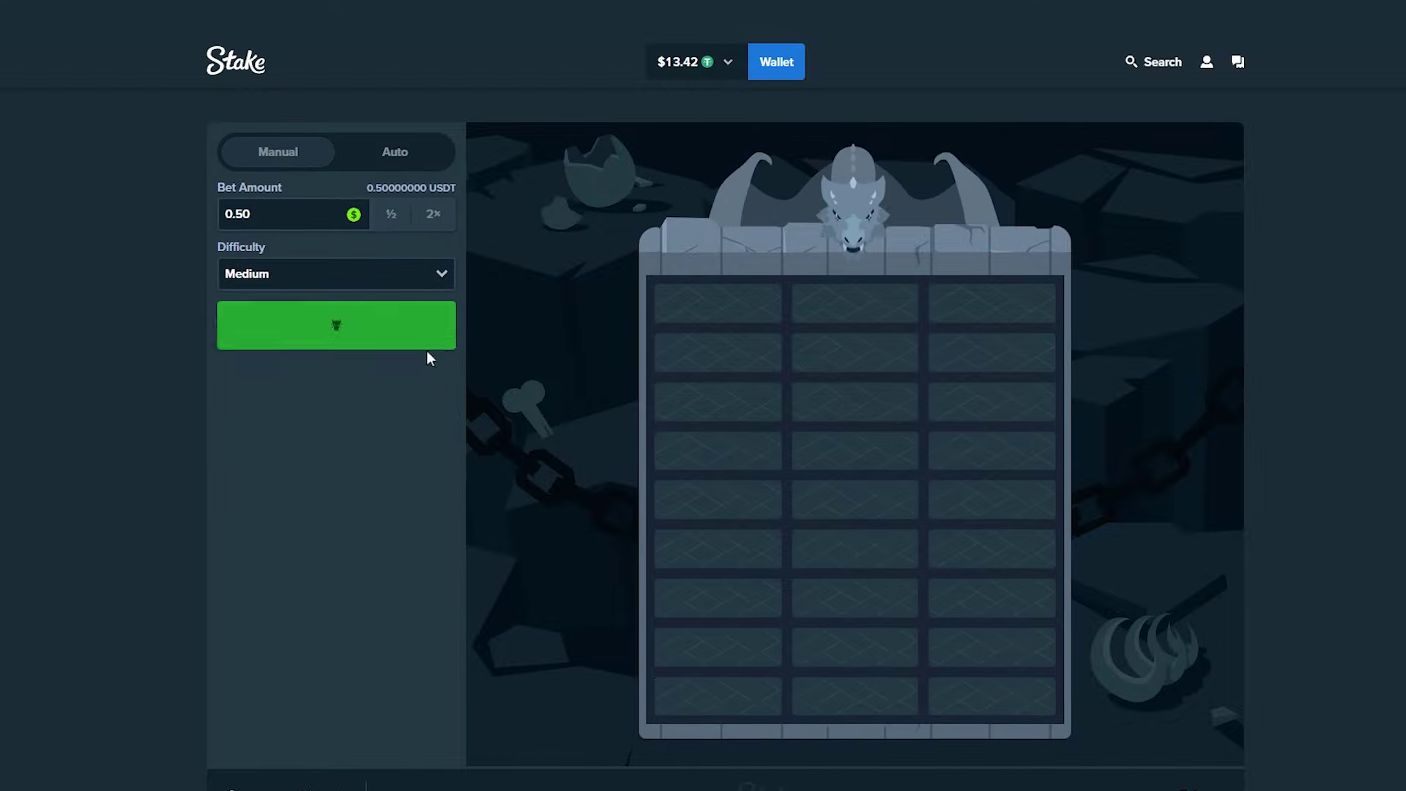
{"action": "key", "text": "q"}
{"action": "key", "text": "space"}
{"action": "left_click", "coordinate": [854, 714]}
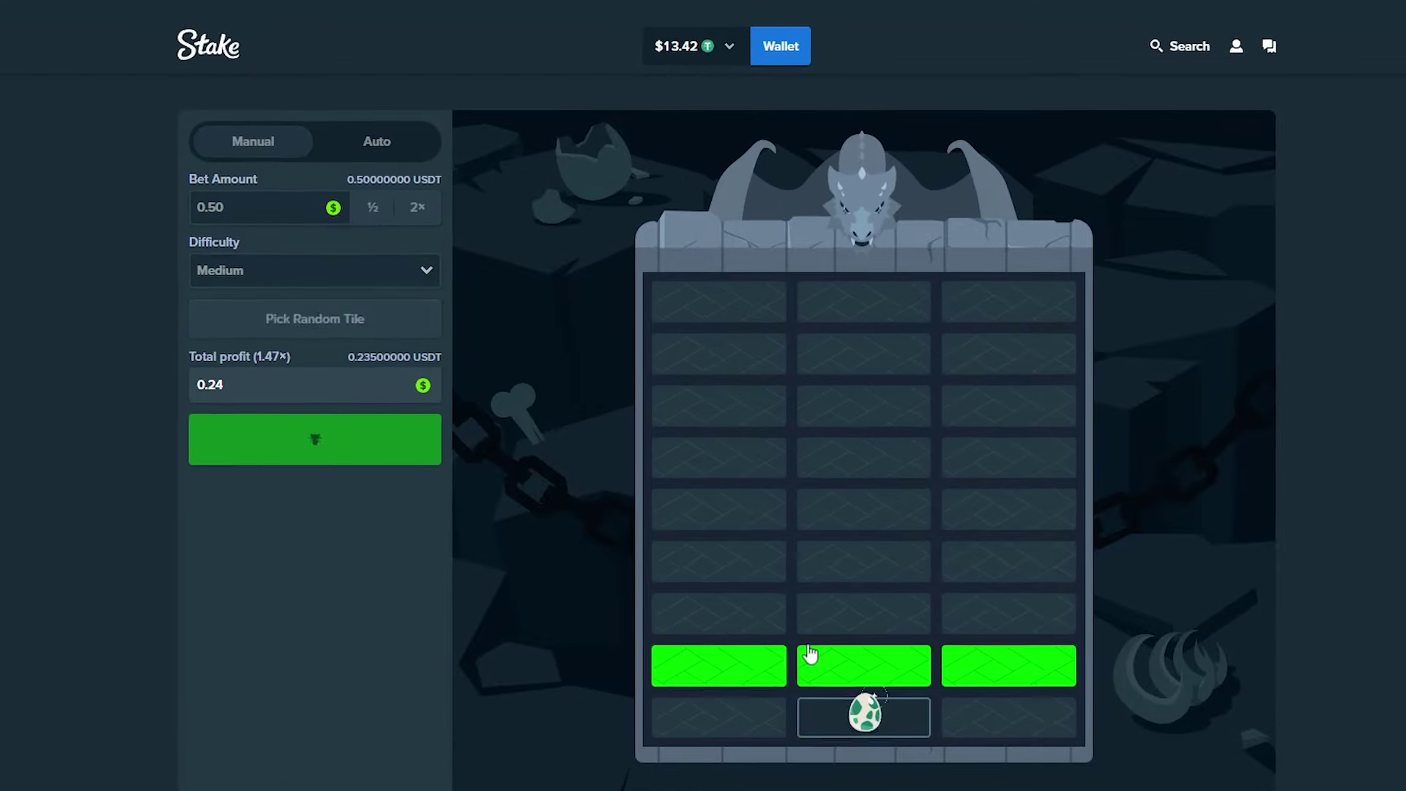
{"action": "key", "text": "q"}
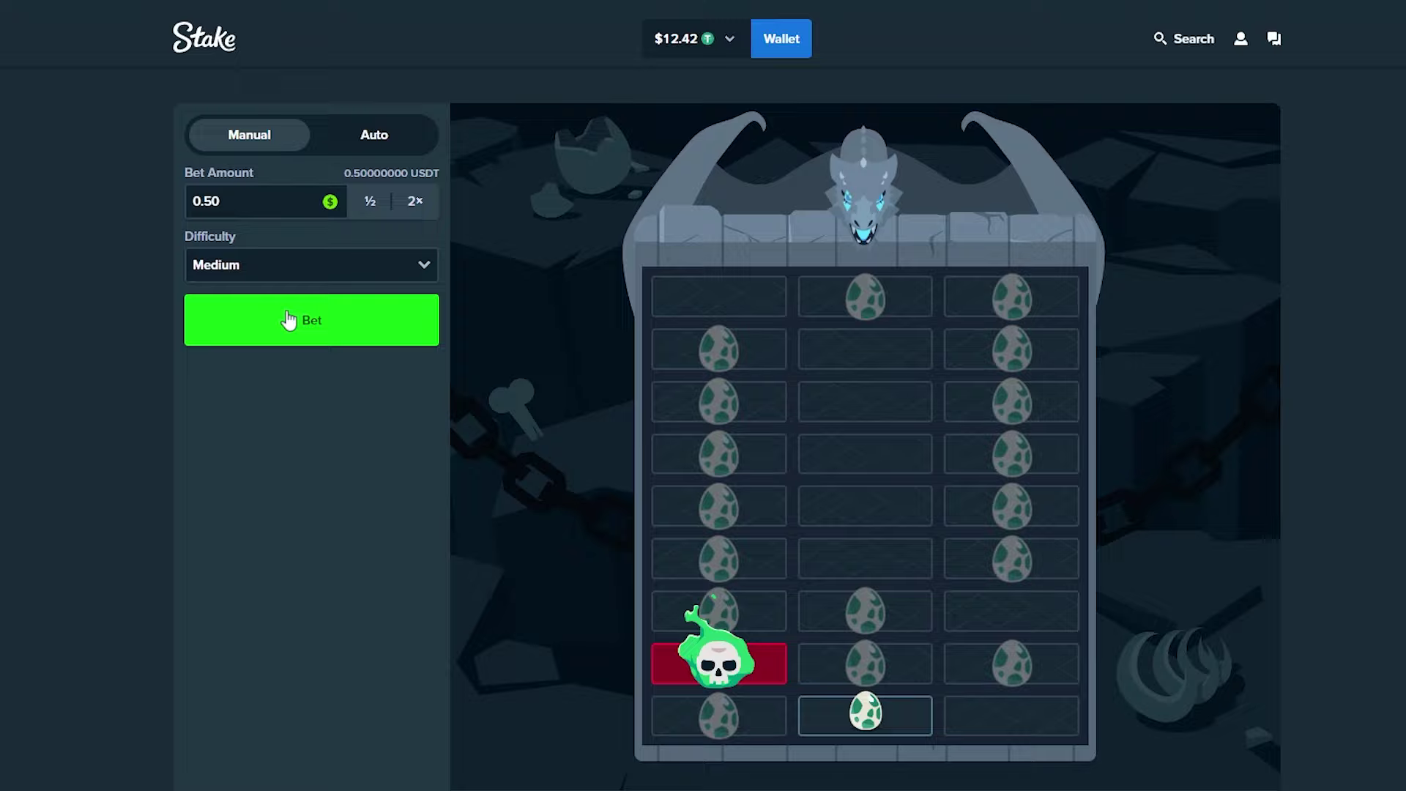
{"action": "left_click", "coordinate": [288, 320]}
{"action": "key", "text": "q"}
{"action": "left_click", "coordinate": [814, 657]}
{"action": "key", "text": "space"}
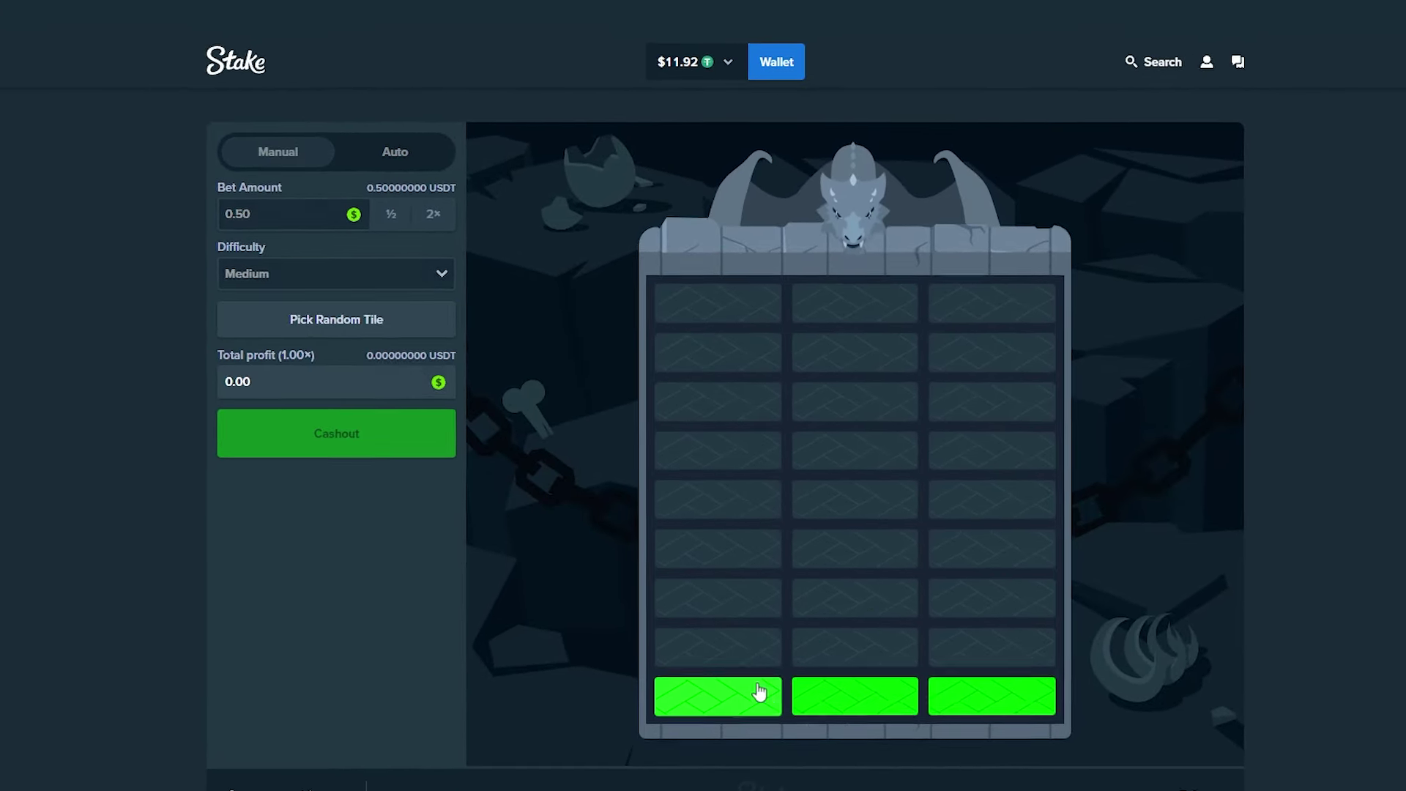
{"action": "left_click", "coordinate": [758, 692]}
{"action": "left_click", "coordinate": [856, 648]}
{"action": "left_click", "coordinate": [717, 599]}
{"action": "left_click", "coordinate": [717, 548]}
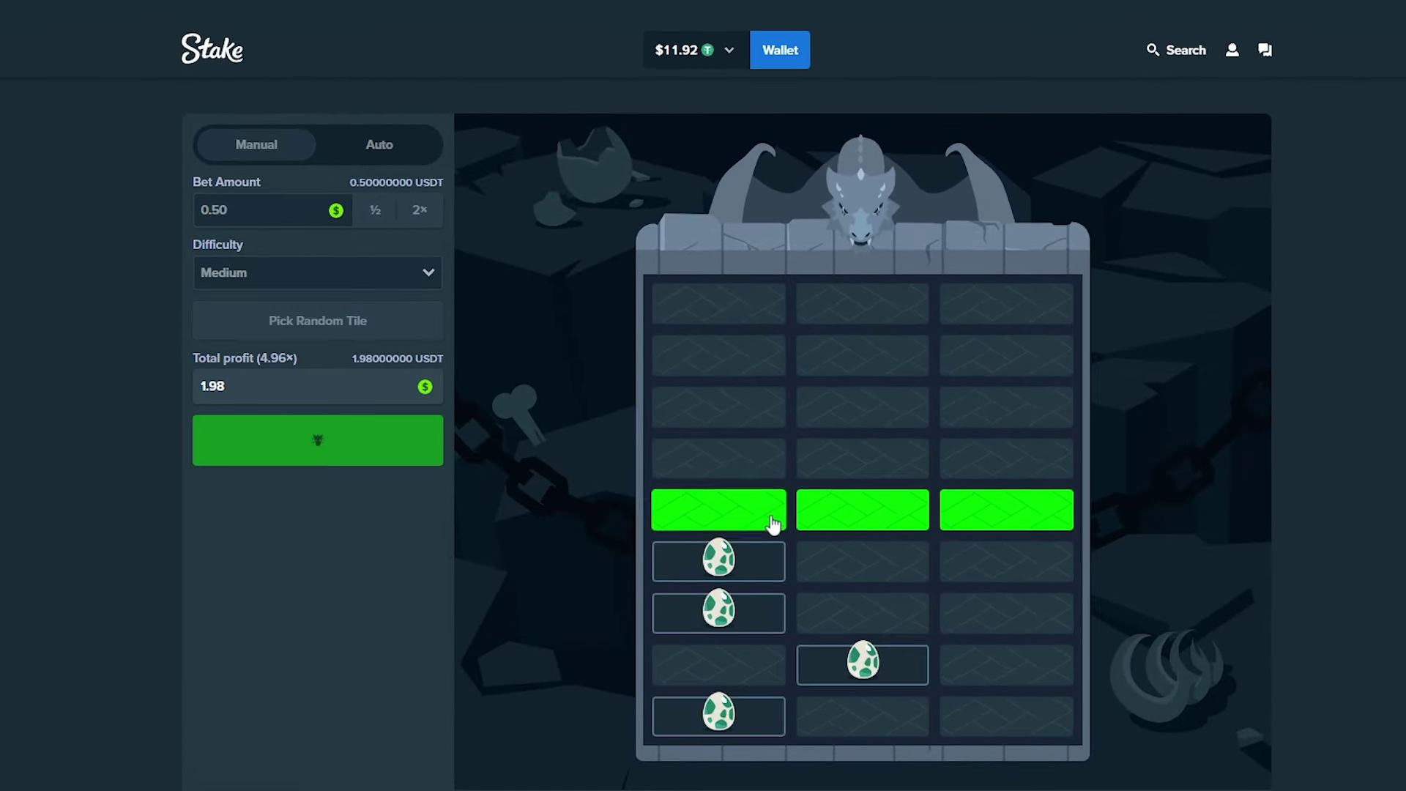
{"action": "left_click", "coordinate": [292, 329]}
{"action": "left_click", "coordinate": [836, 720]}
{"action": "left_click", "coordinate": [769, 670]}
{"action": "left_click", "coordinate": [814, 613]}
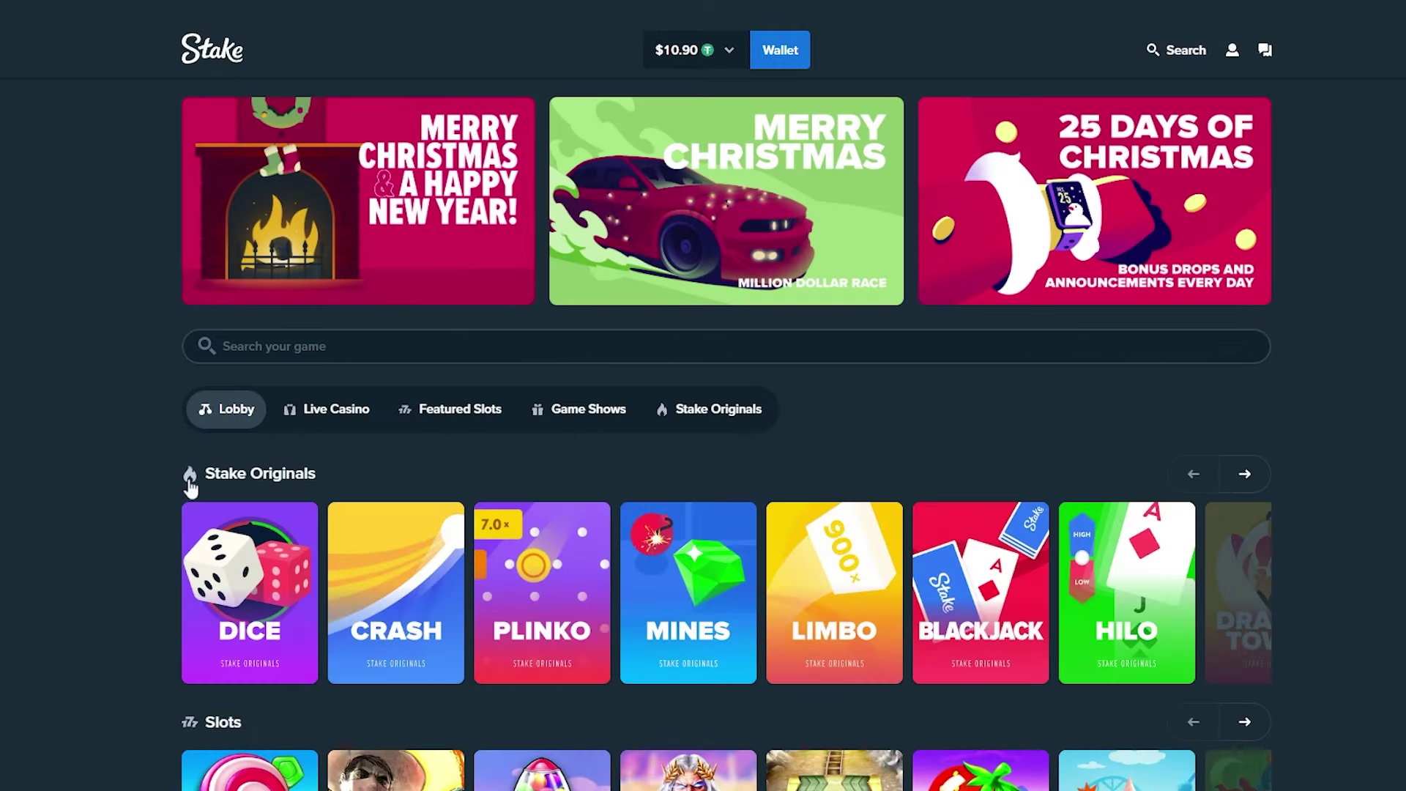
{"action": "left_click", "coordinate": [190, 476]}
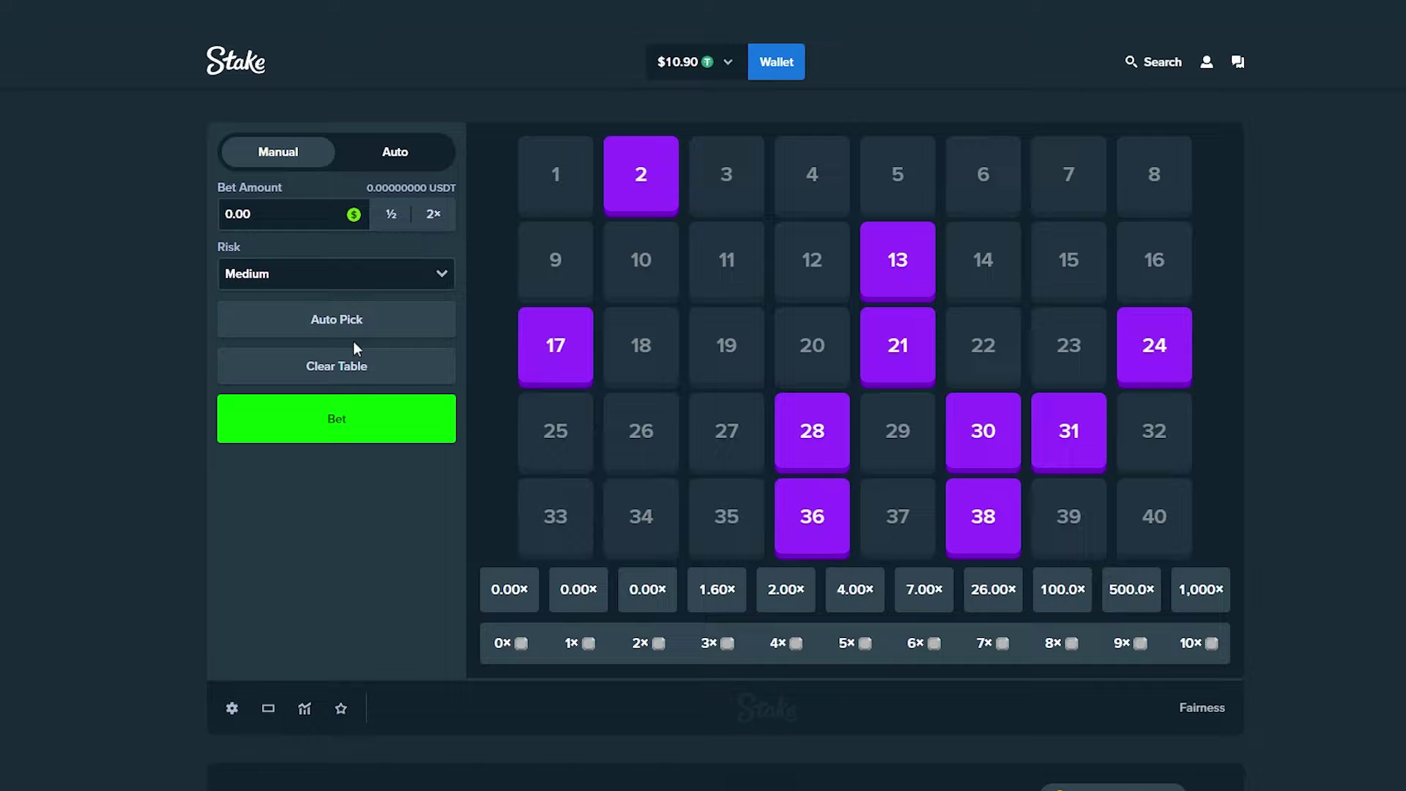
{"action": "left_click", "coordinate": [336, 366]}
{"action": "left_click", "coordinate": [814, 433]}
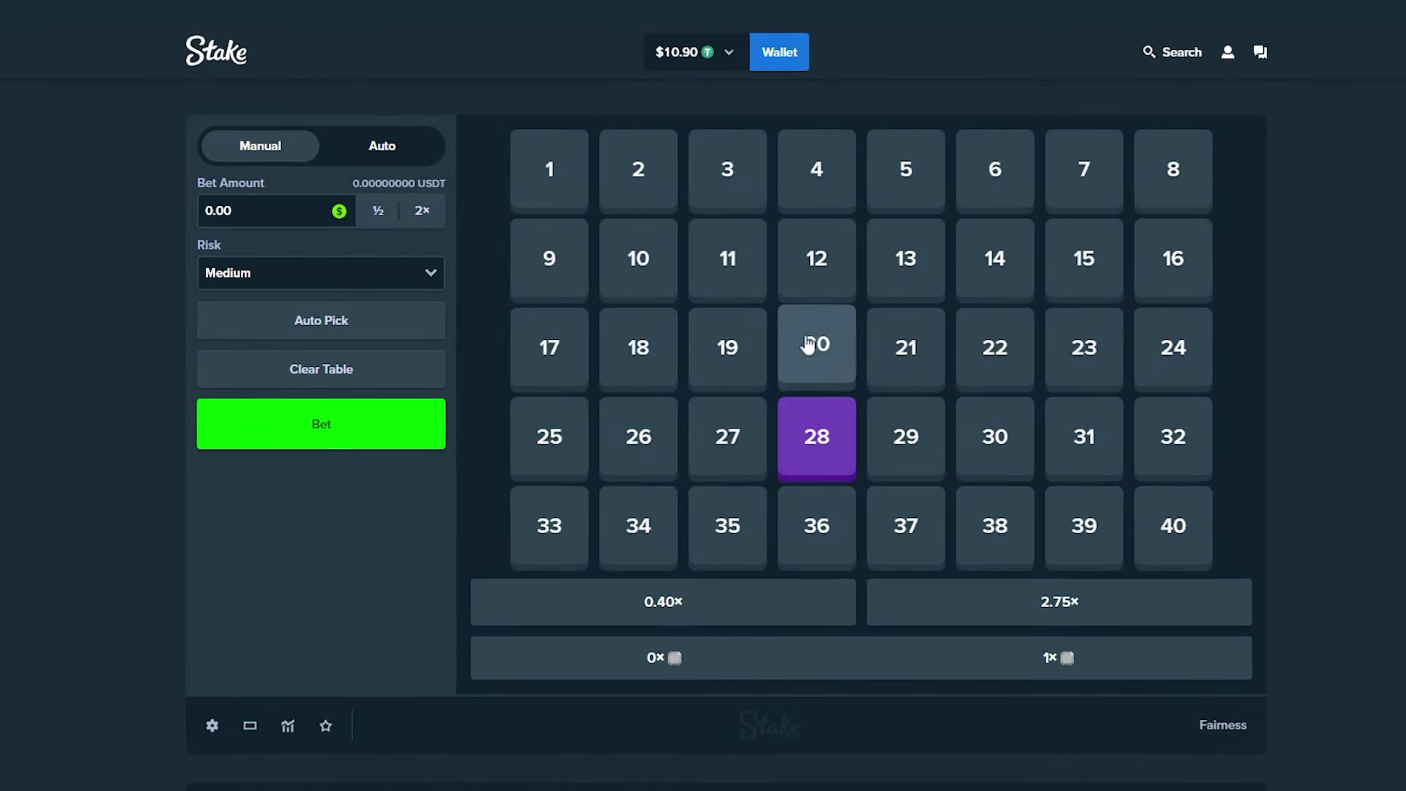
{"action": "left_click", "coordinate": [814, 347]}
{"action": "left_click", "coordinate": [727, 346]}
{"action": "left_click", "coordinate": [639, 346]}
{"action": "left_click", "coordinate": [639, 258]}
{"action": "left_click", "coordinate": [728, 259]}
{"action": "left_click", "coordinate": [638, 435]}
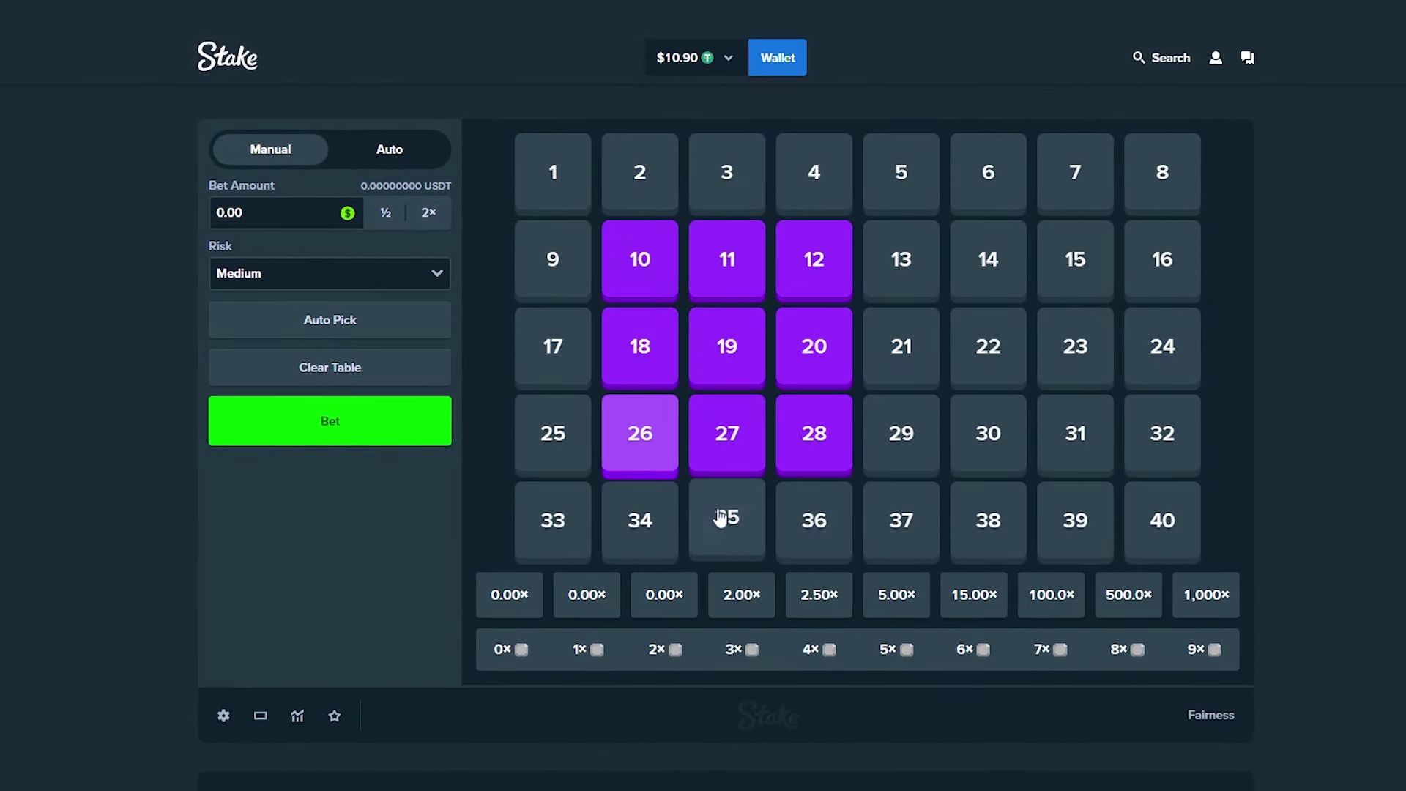
{"action": "left_click", "coordinate": [727, 525]}
{"action": "left_click", "coordinate": [253, 214]}
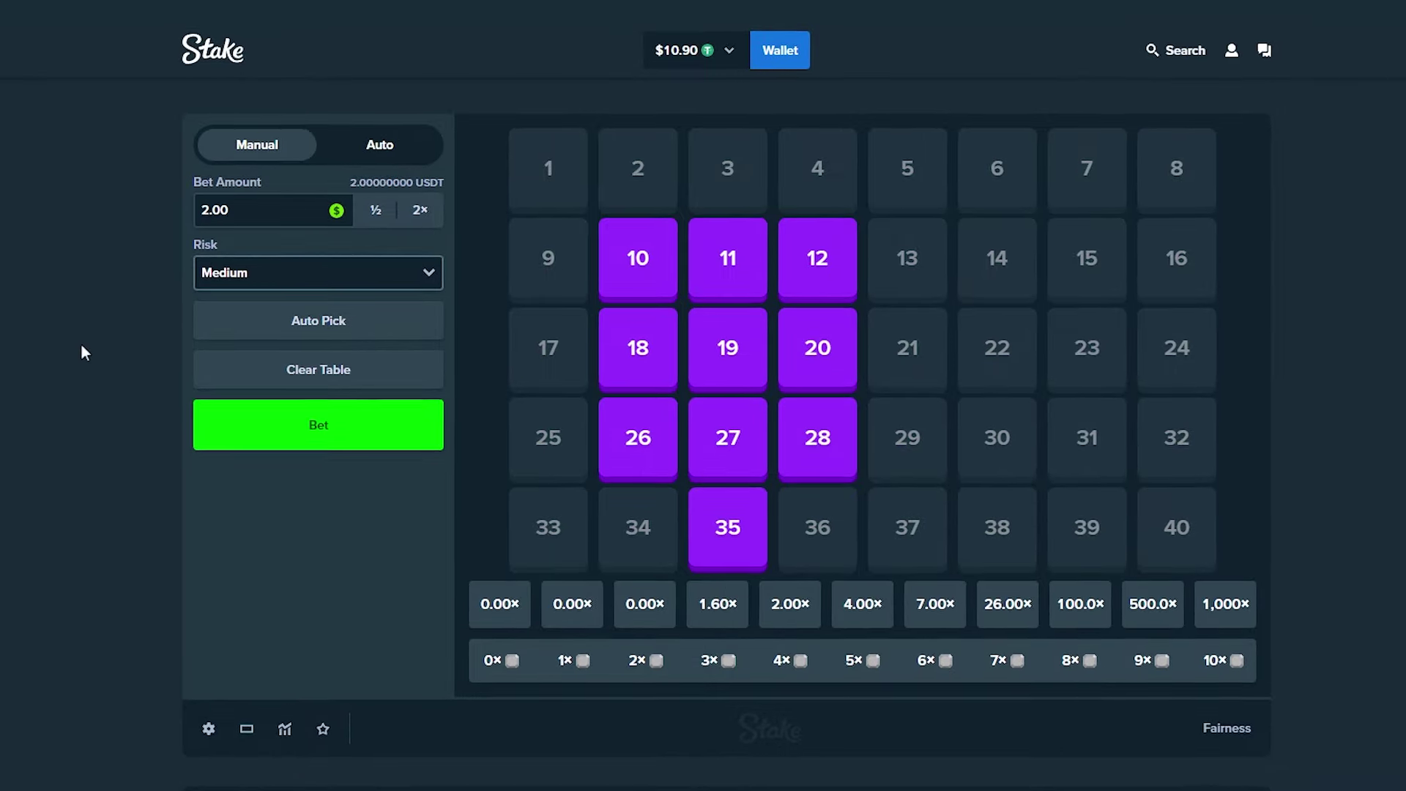
{"action": "type", "text": "2"}
{"action": "left_click", "coordinate": [253, 423]}
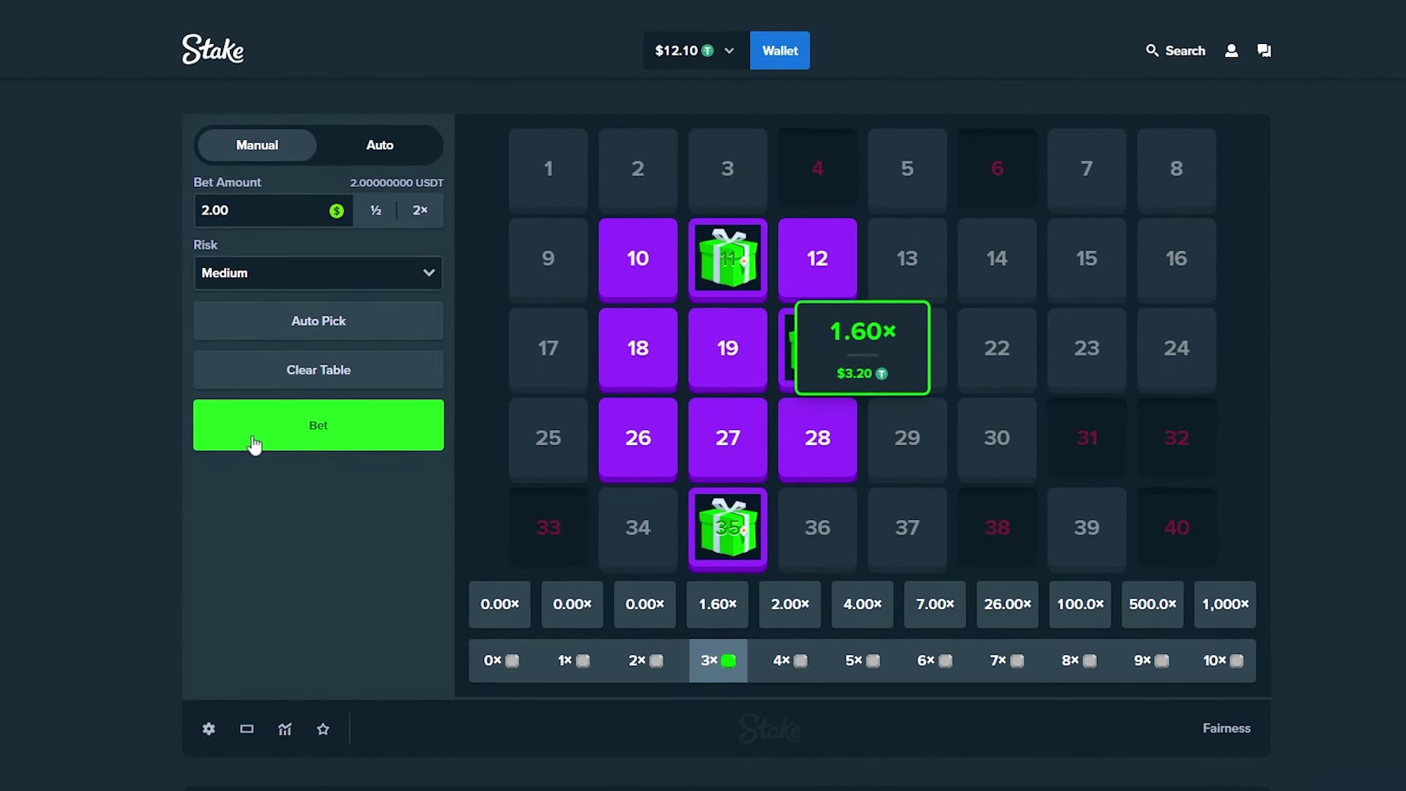
{"action": "left_click", "coordinate": [253, 439]}
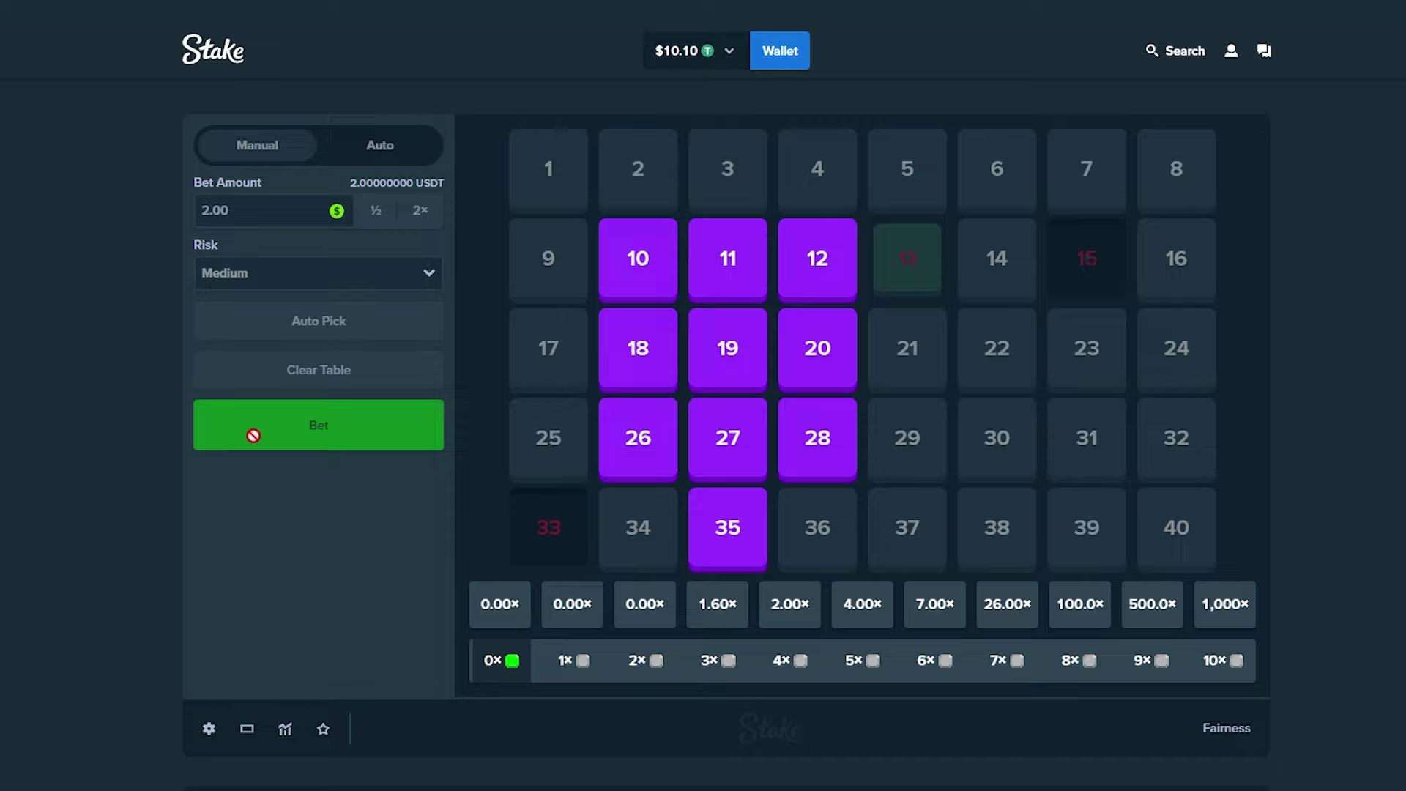
{"action": "left_click", "coordinate": [254, 440]}
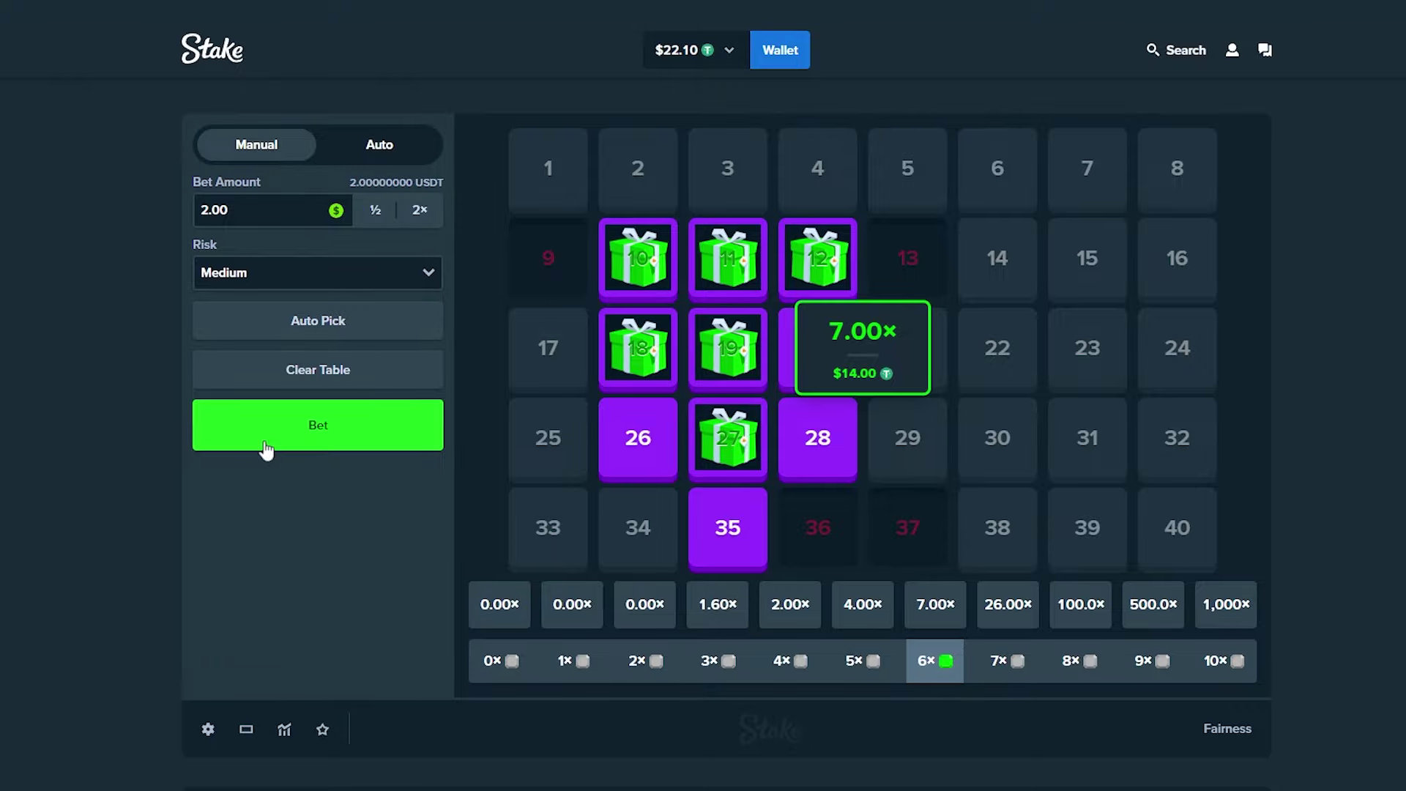
{"action": "left_click", "coordinate": [395, 280]}
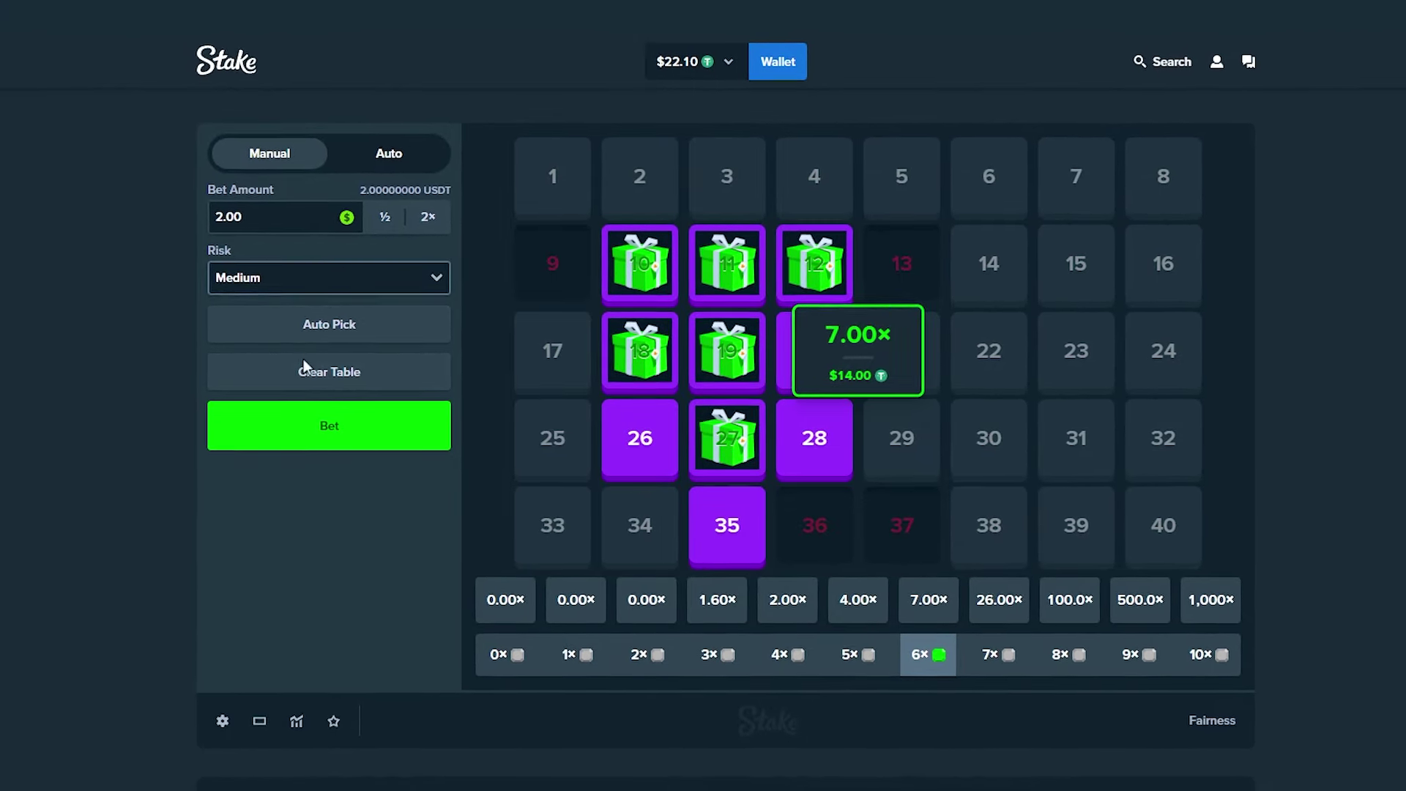
{"action": "left_click", "coordinate": [305, 364]}
{"action": "left_click", "coordinate": [291, 279]}
{"action": "left_click", "coordinate": [281, 341]}
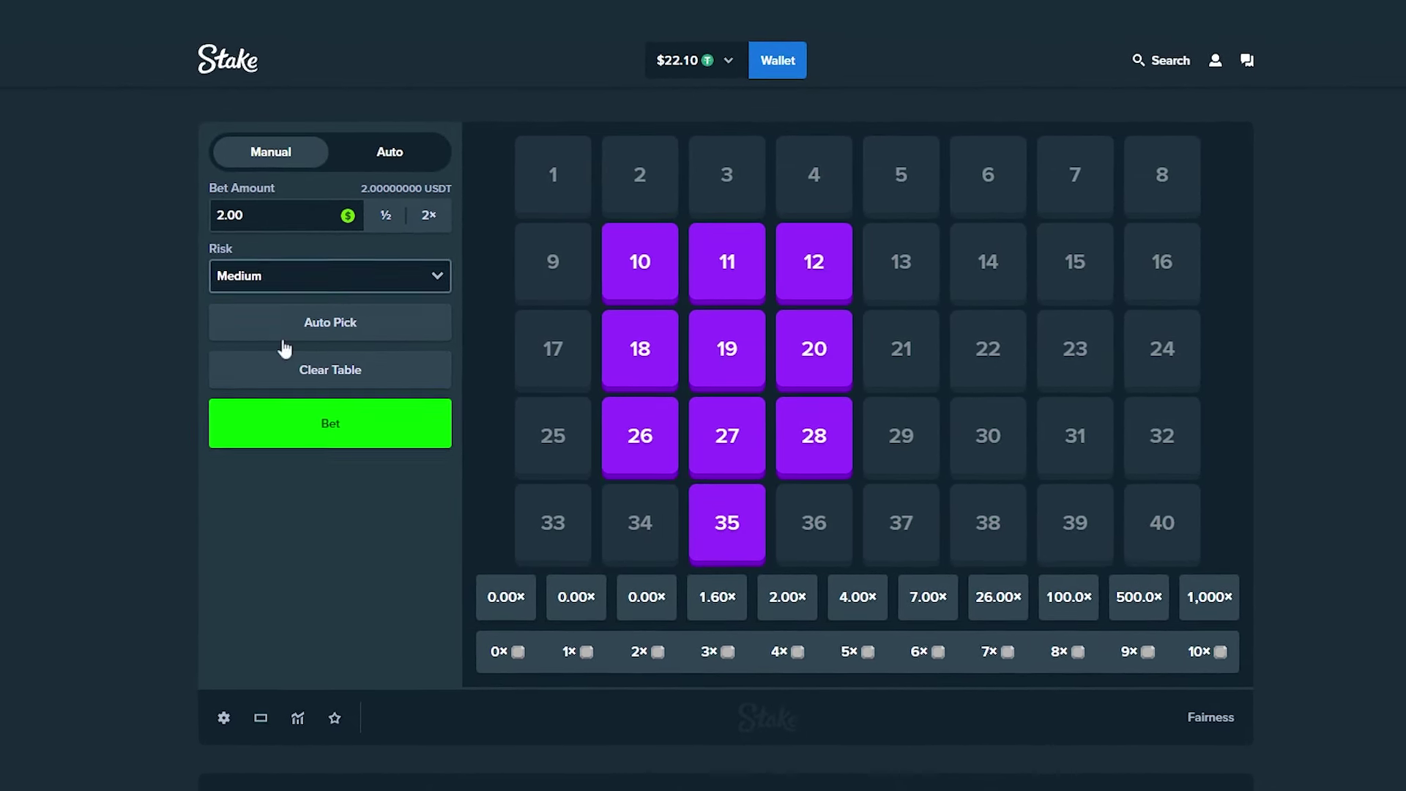
{"action": "left_click", "coordinate": [272, 417]}
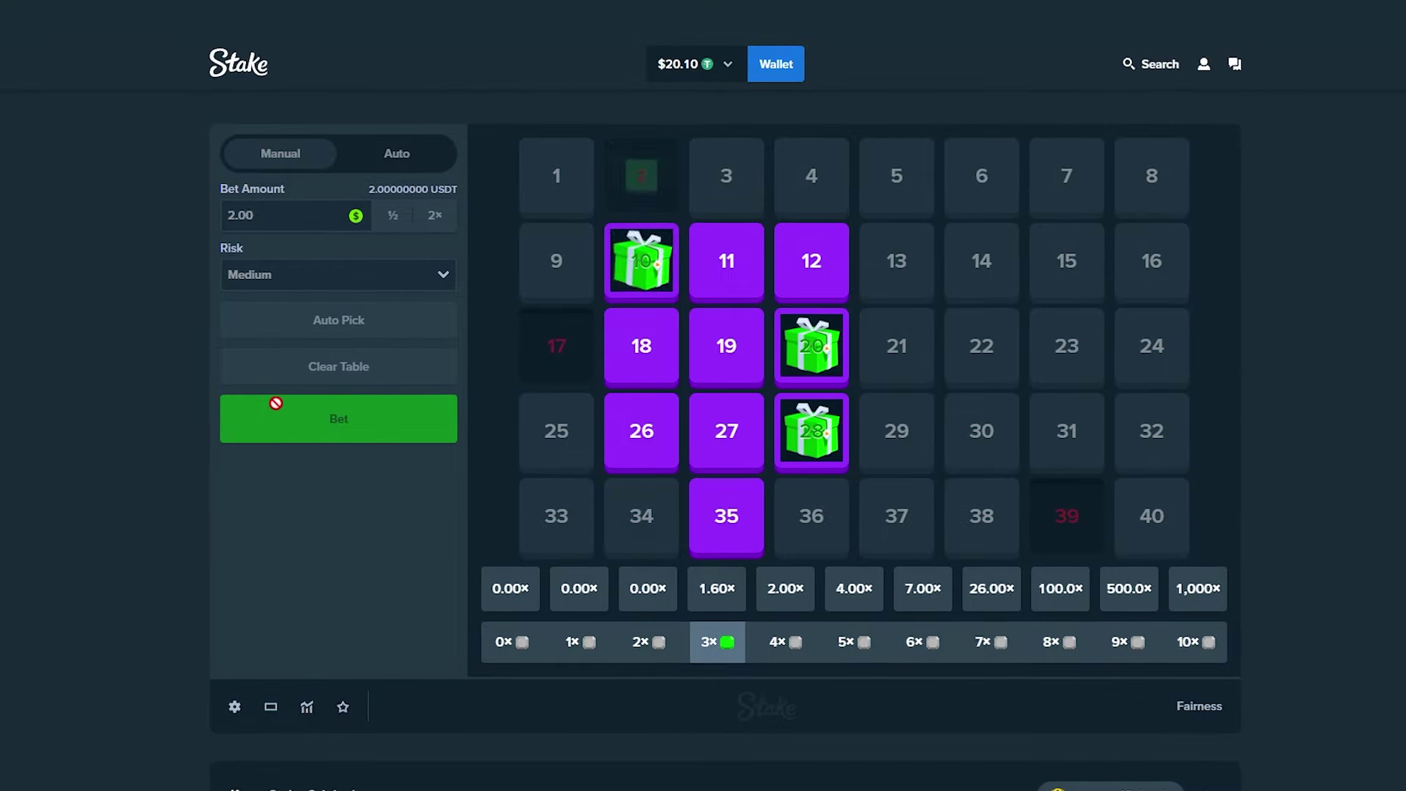
{"action": "left_click", "coordinate": [282, 414]}
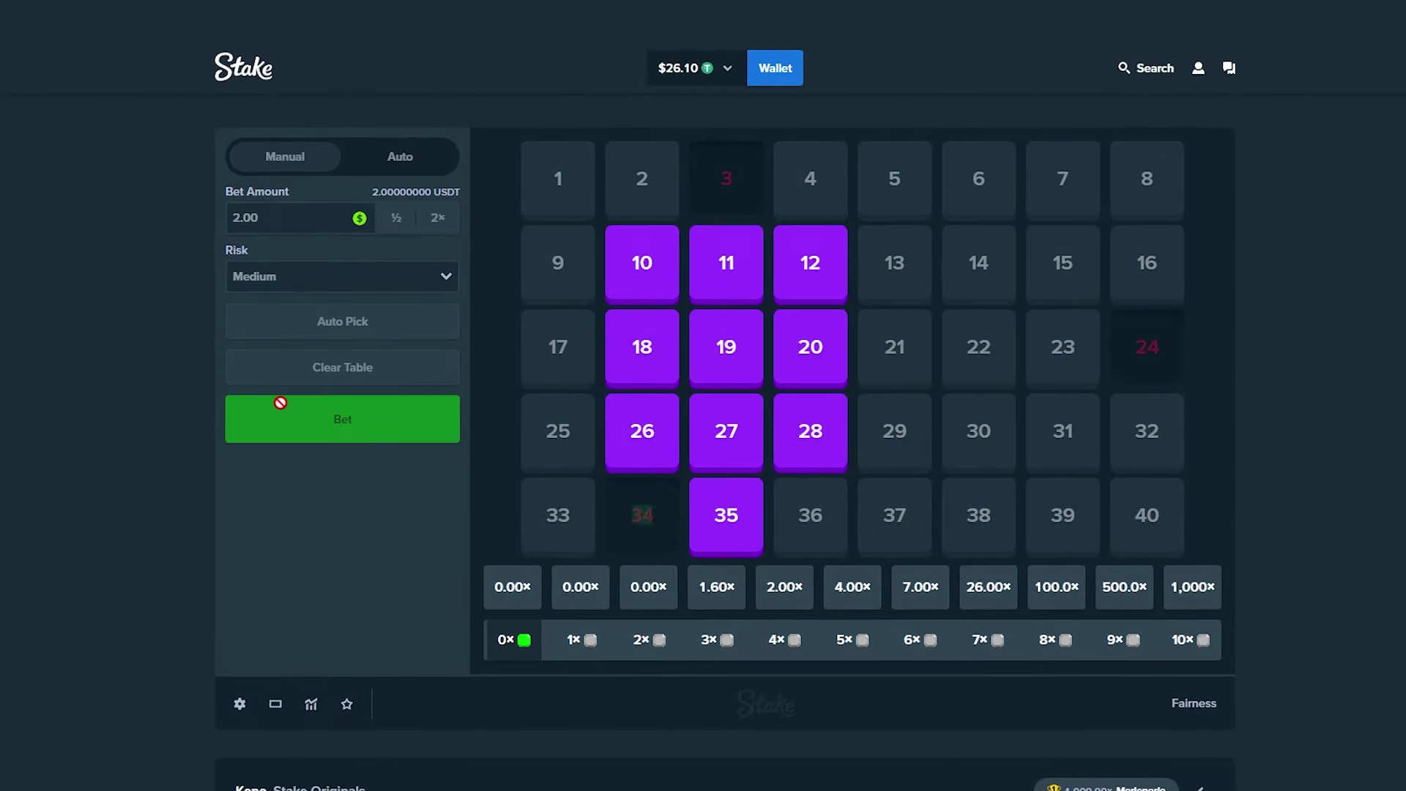
{"action": "left_click", "coordinate": [282, 404]}
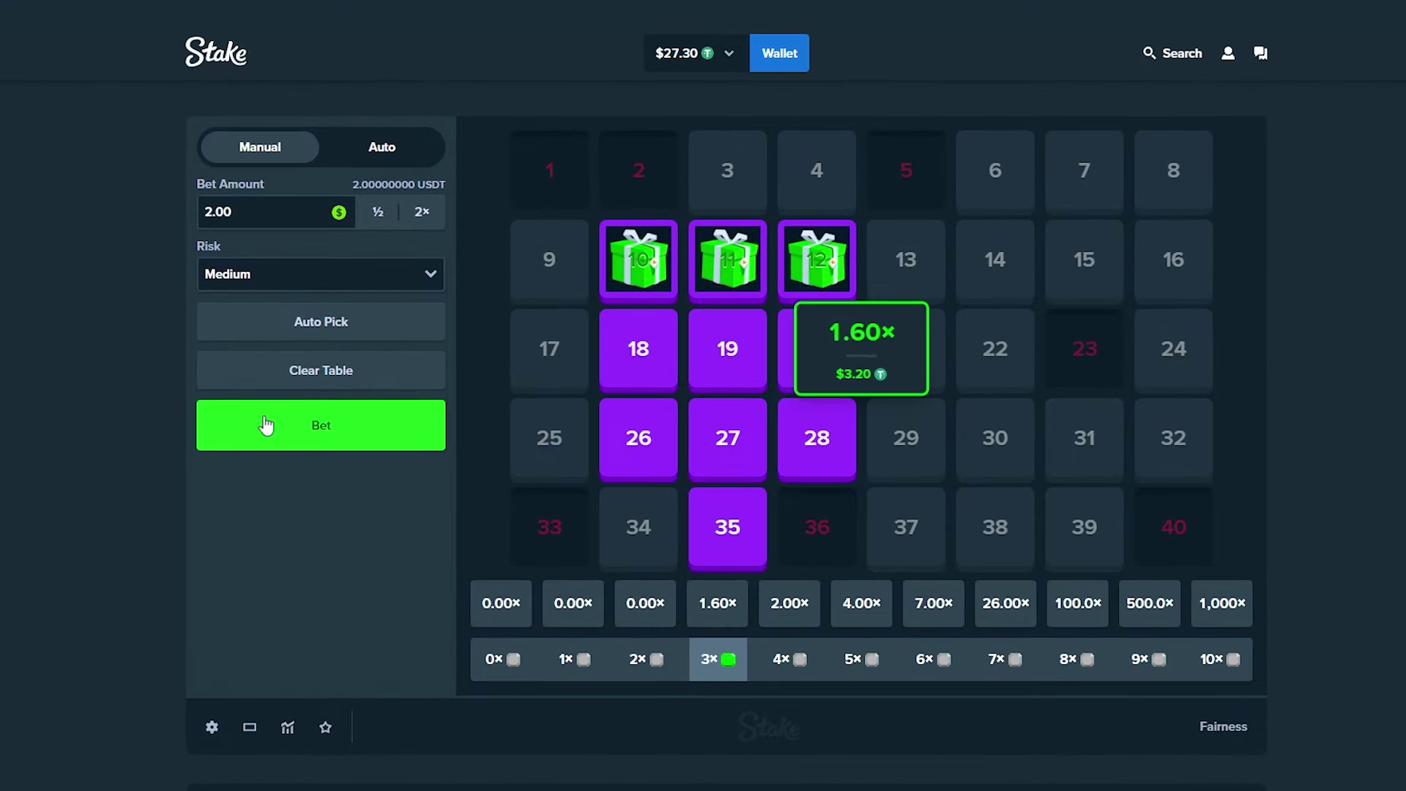
{"action": "left_click", "coordinate": [269, 421]}
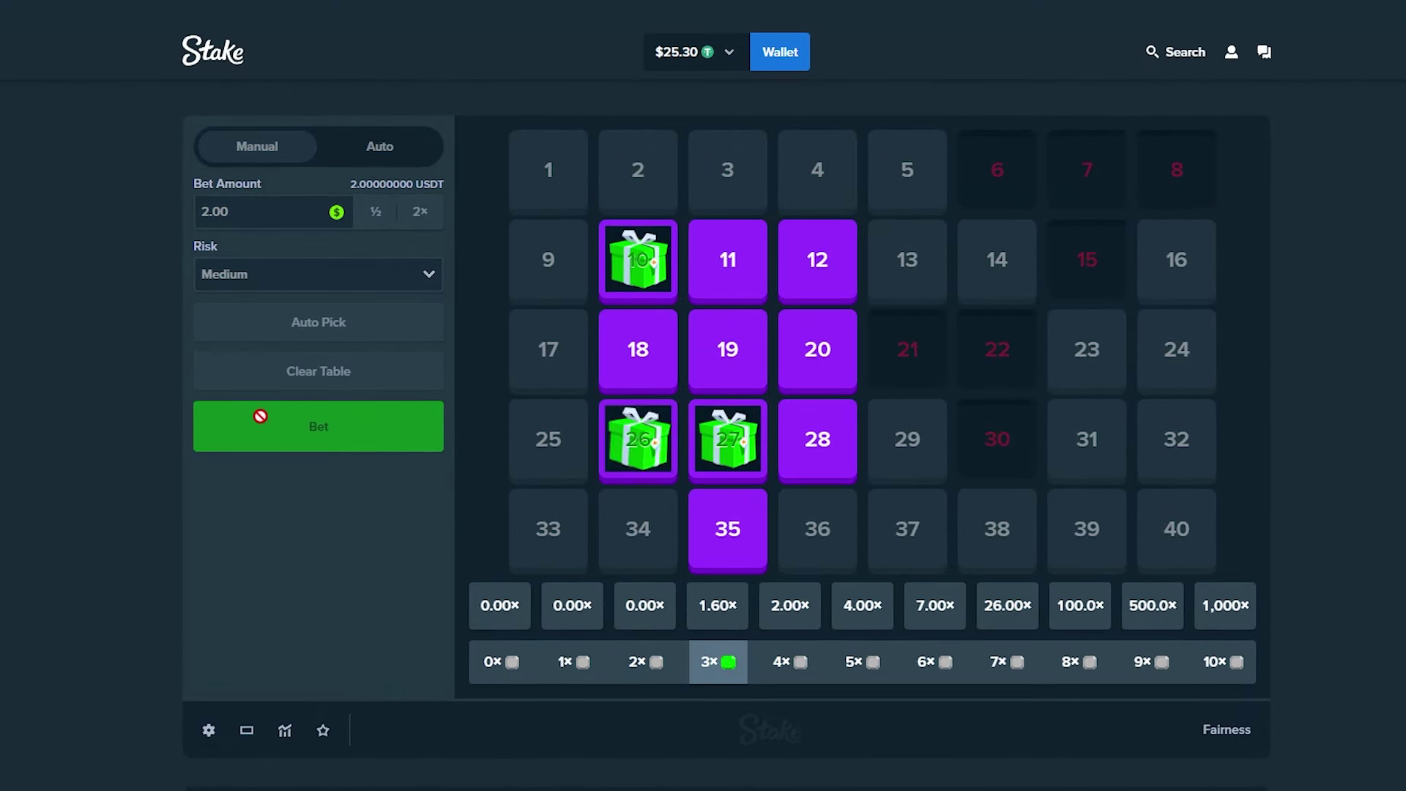
{"action": "left_click", "coordinate": [203, 50]}
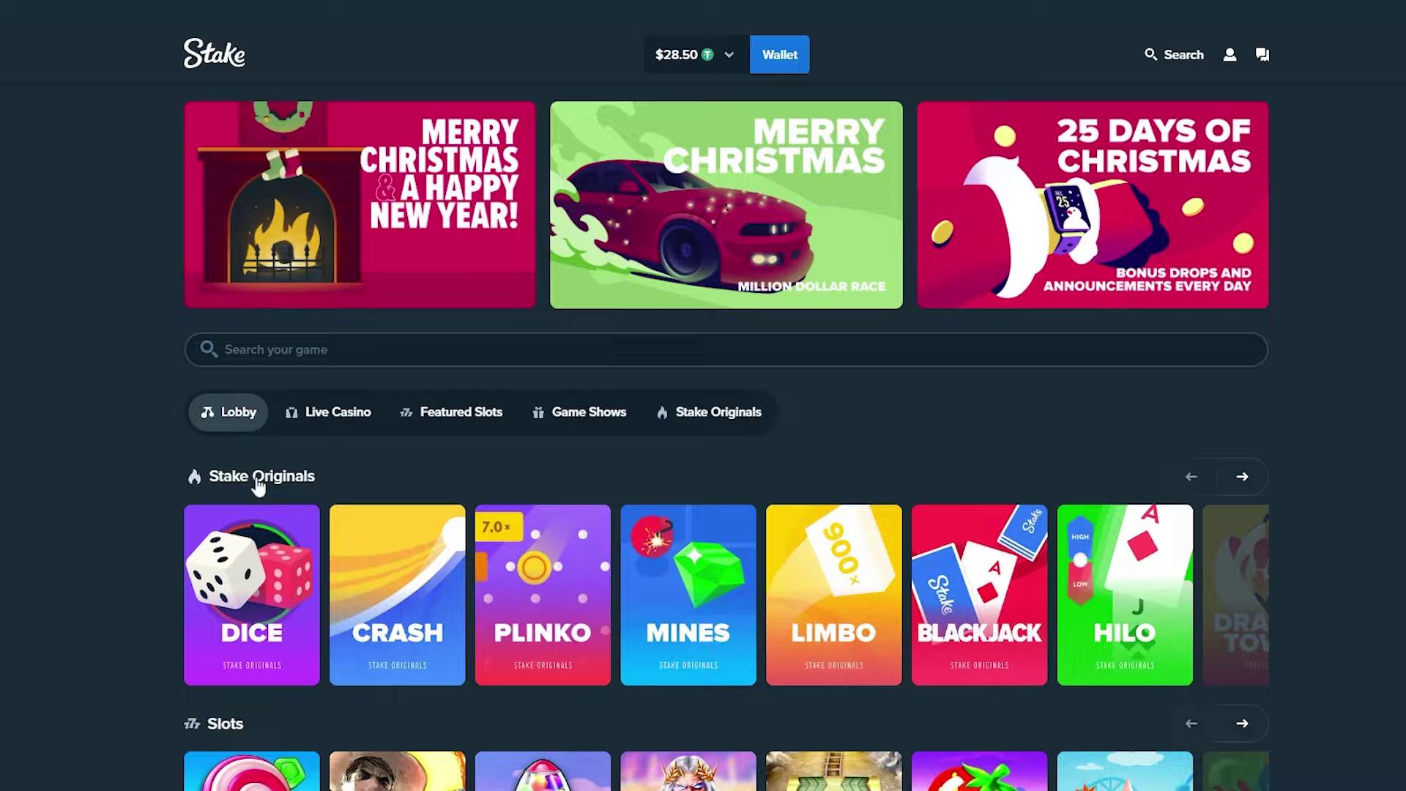
{"action": "left_click", "coordinate": [260, 481]}
{"action": "left_click", "coordinate": [787, 659]}
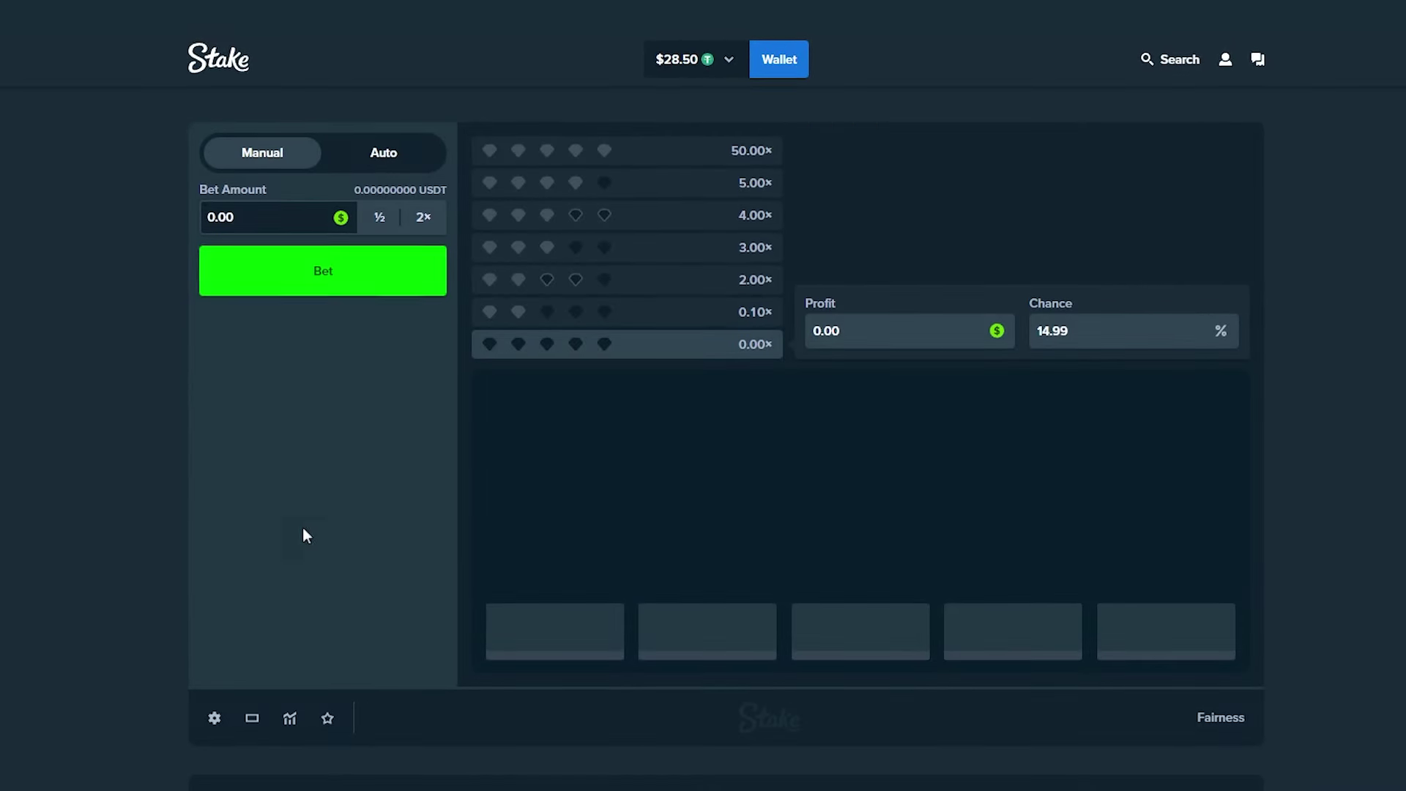
{"action": "type", "text": "2"}
{"action": "left_click", "coordinate": [228, 273]}
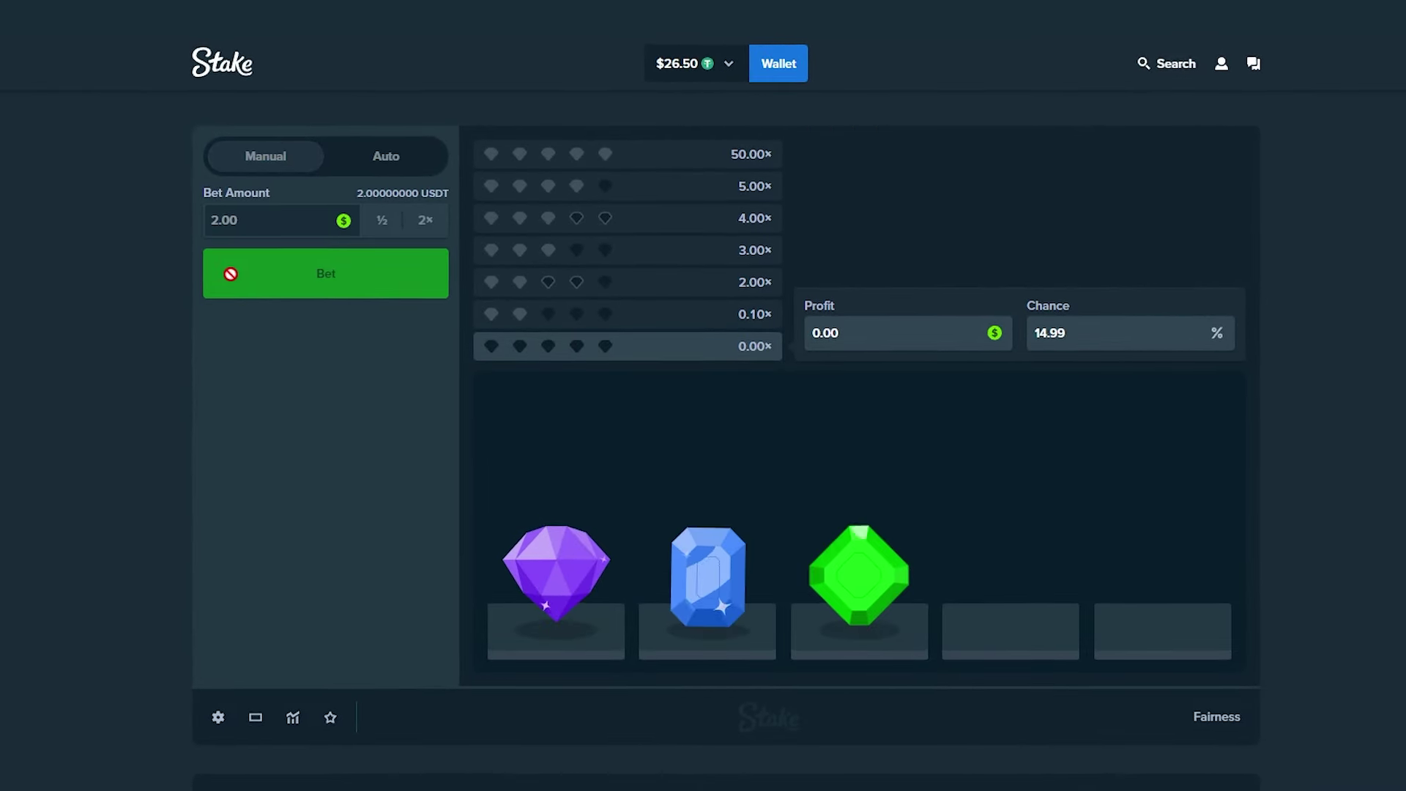
{"action": "left_click", "coordinate": [231, 274]}
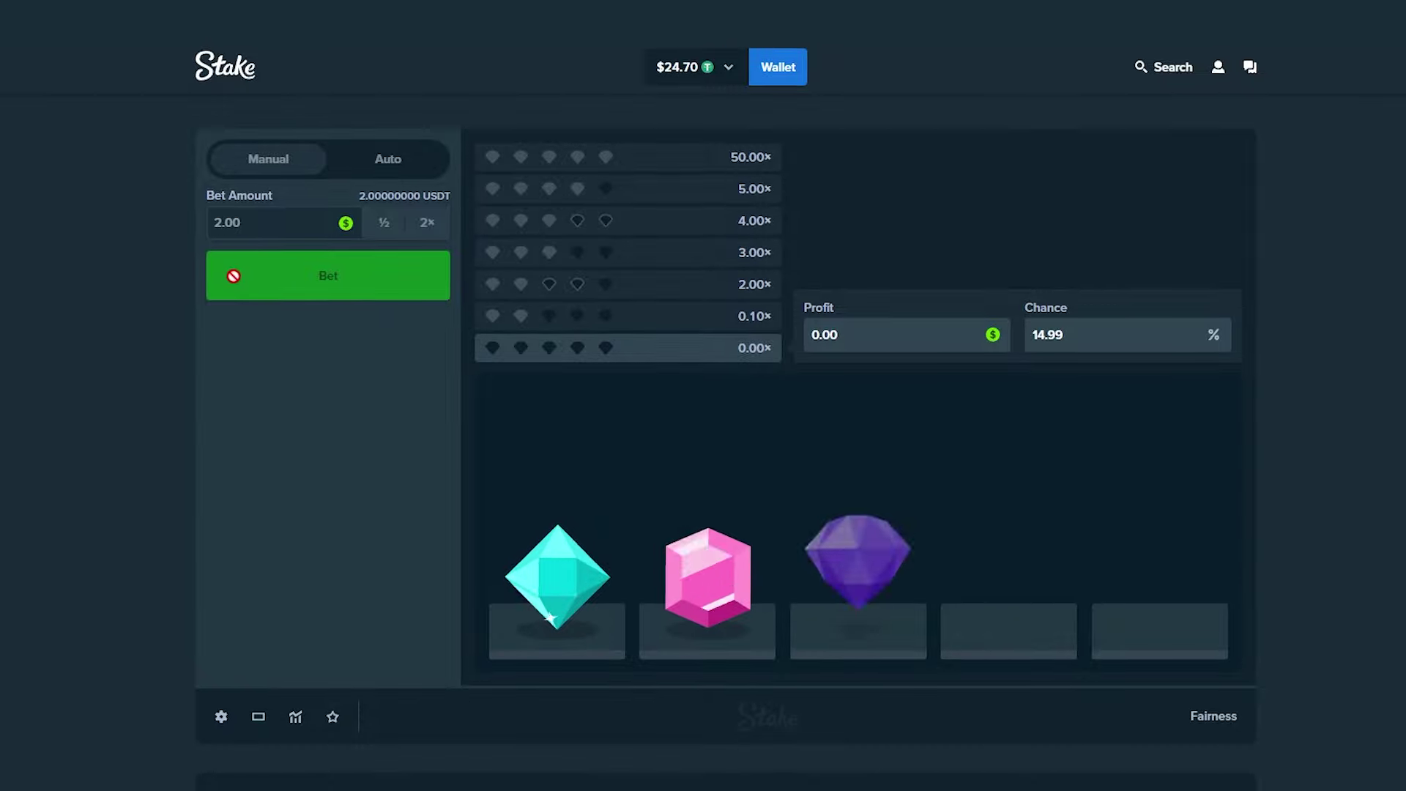
{"action": "left_click", "coordinate": [236, 280]}
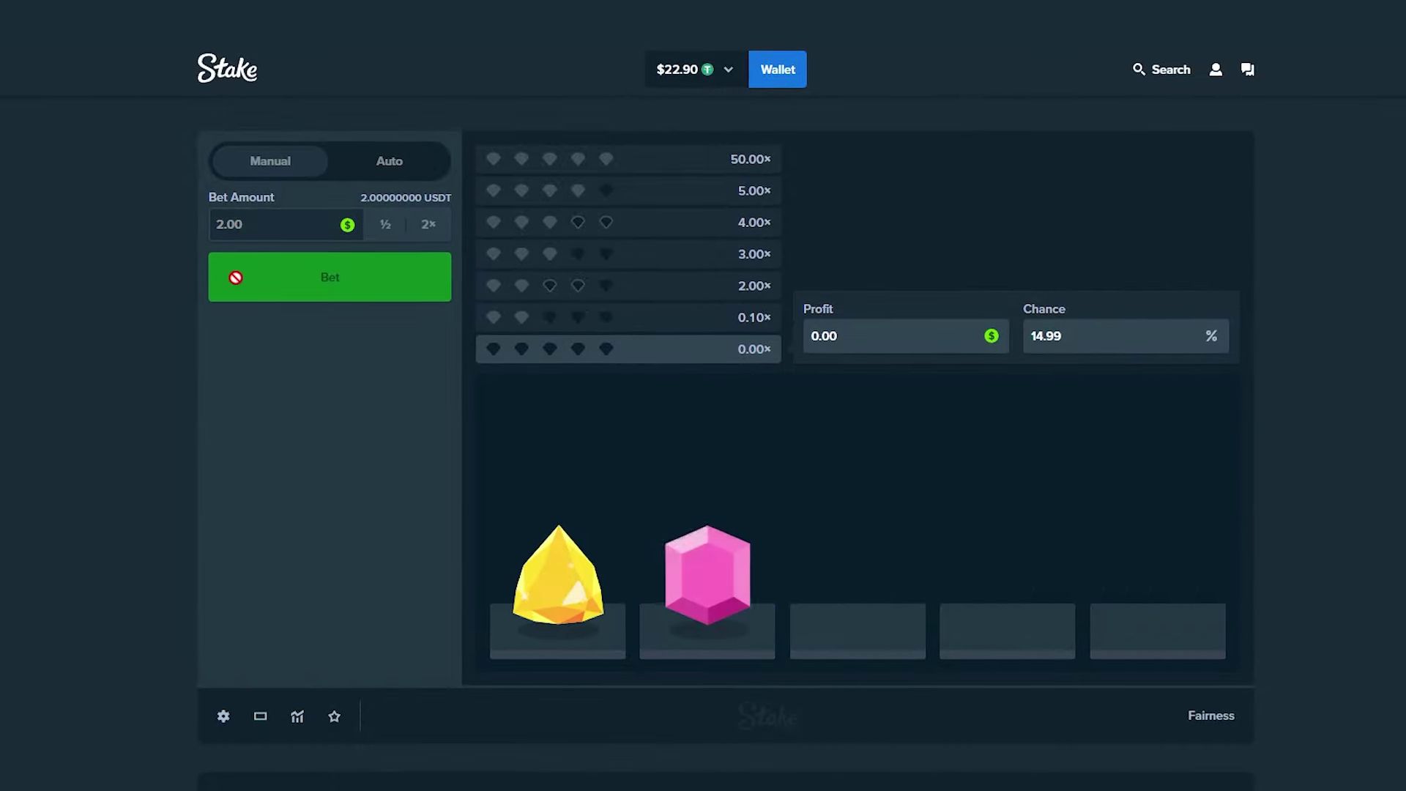
{"action": "left_click", "coordinate": [228, 277]}
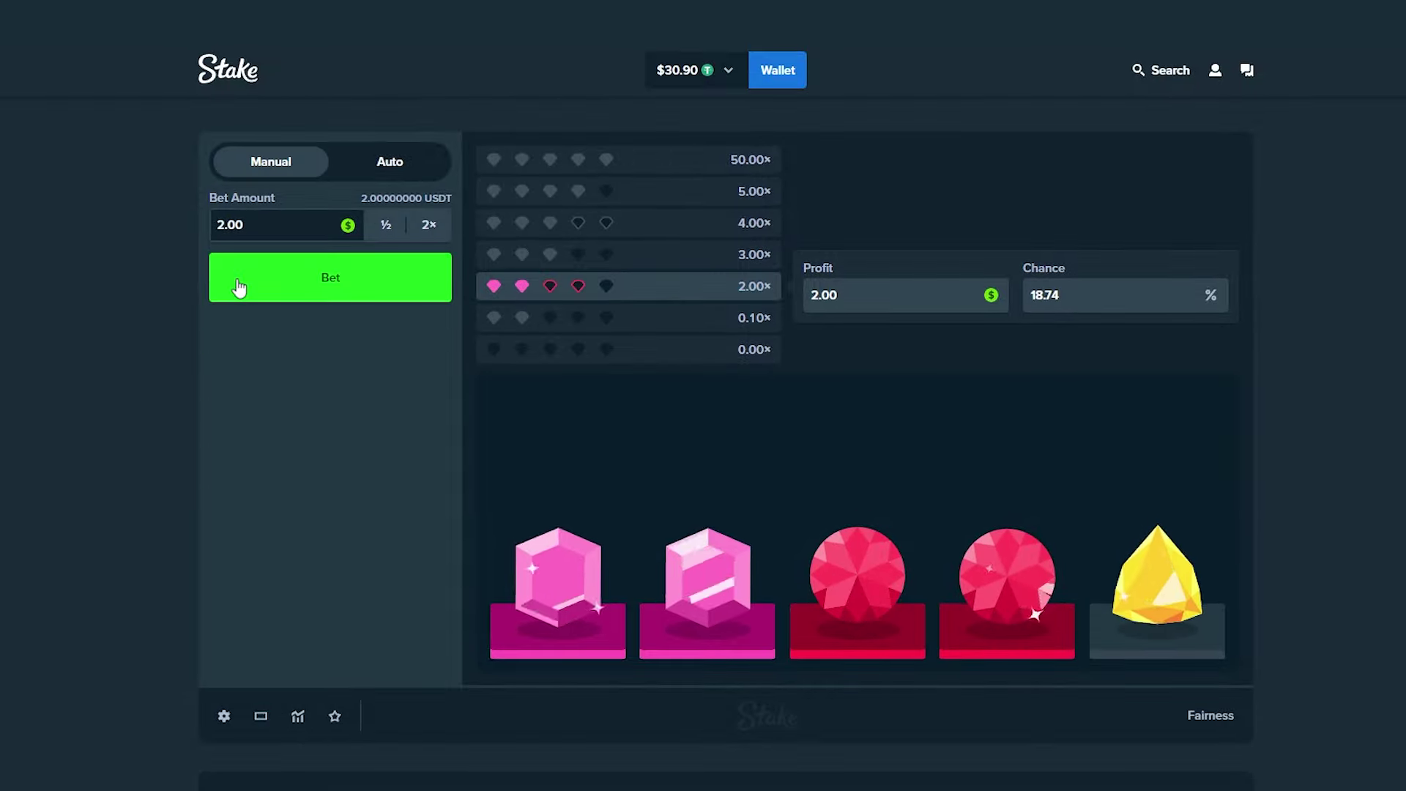
{"action": "left_click", "coordinate": [250, 266]}
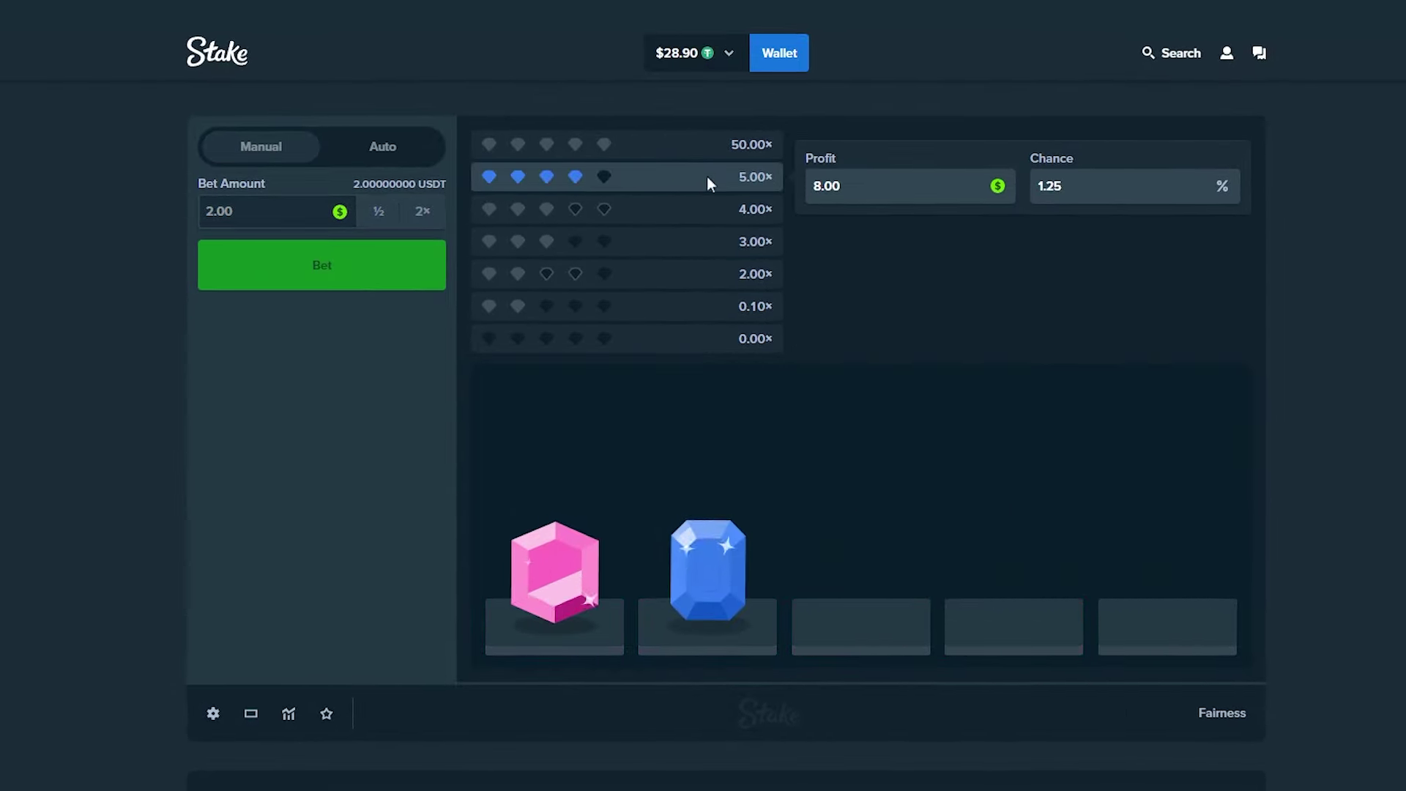
{"action": "left_click", "coordinate": [308, 276]}
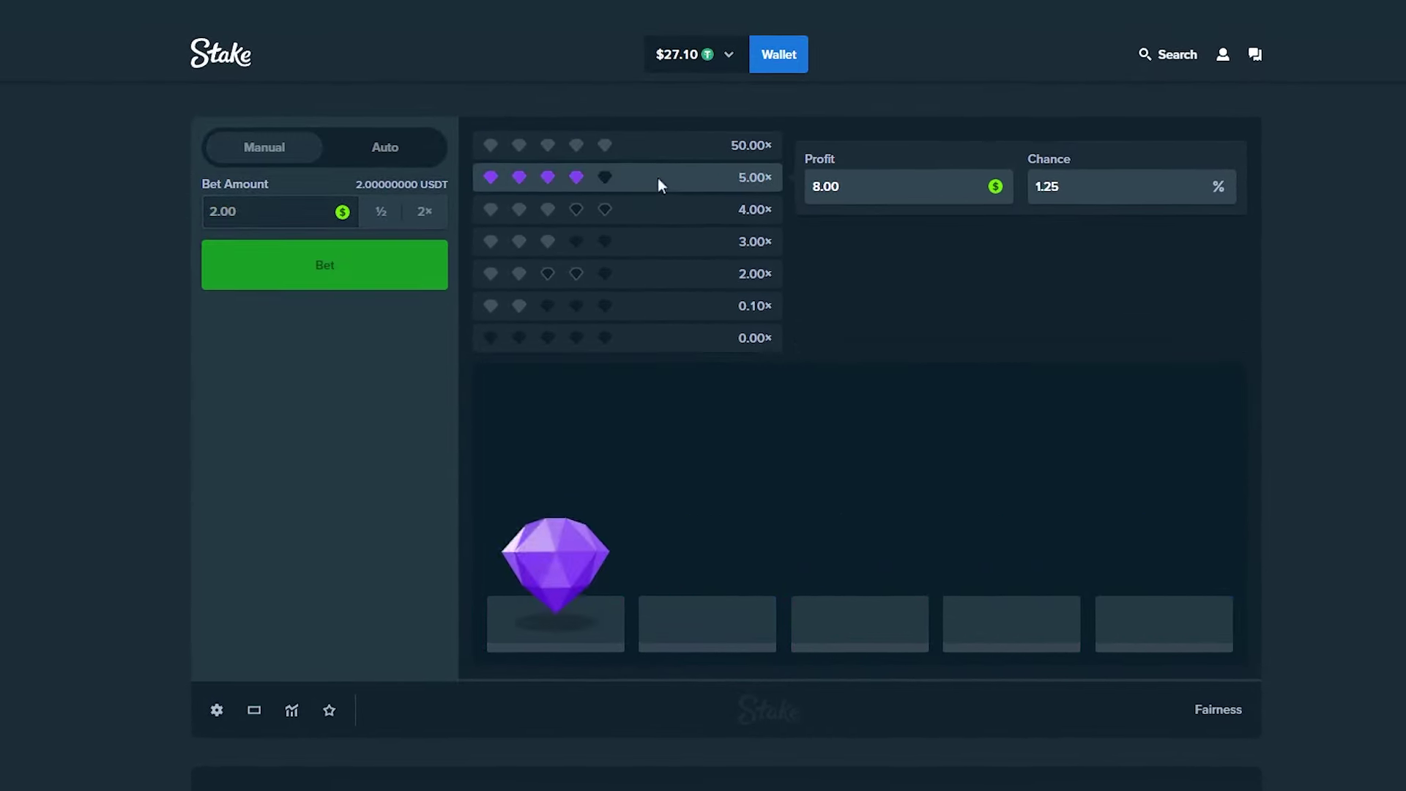
{"action": "left_click", "coordinate": [443, 247]}
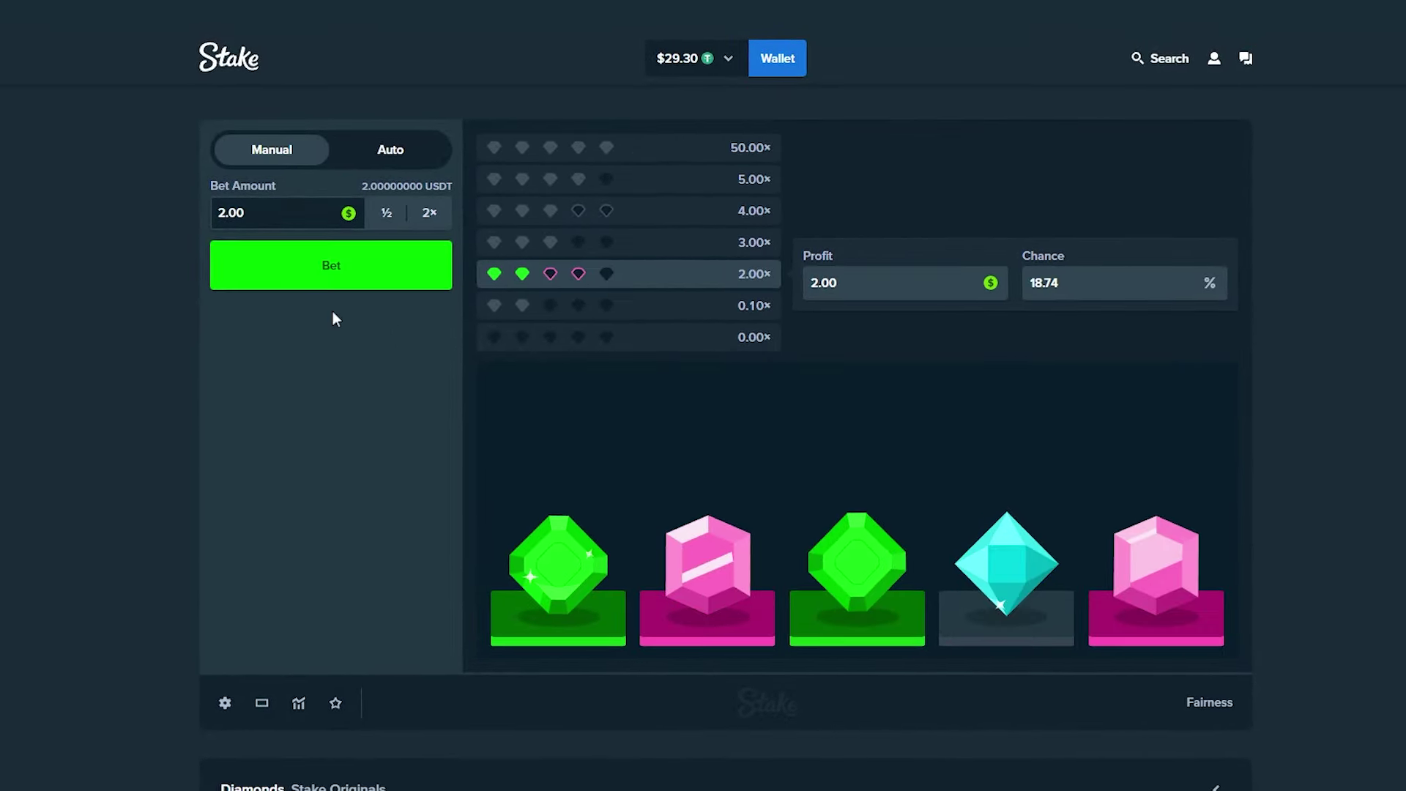
{"action": "left_click", "coordinate": [323, 273]}
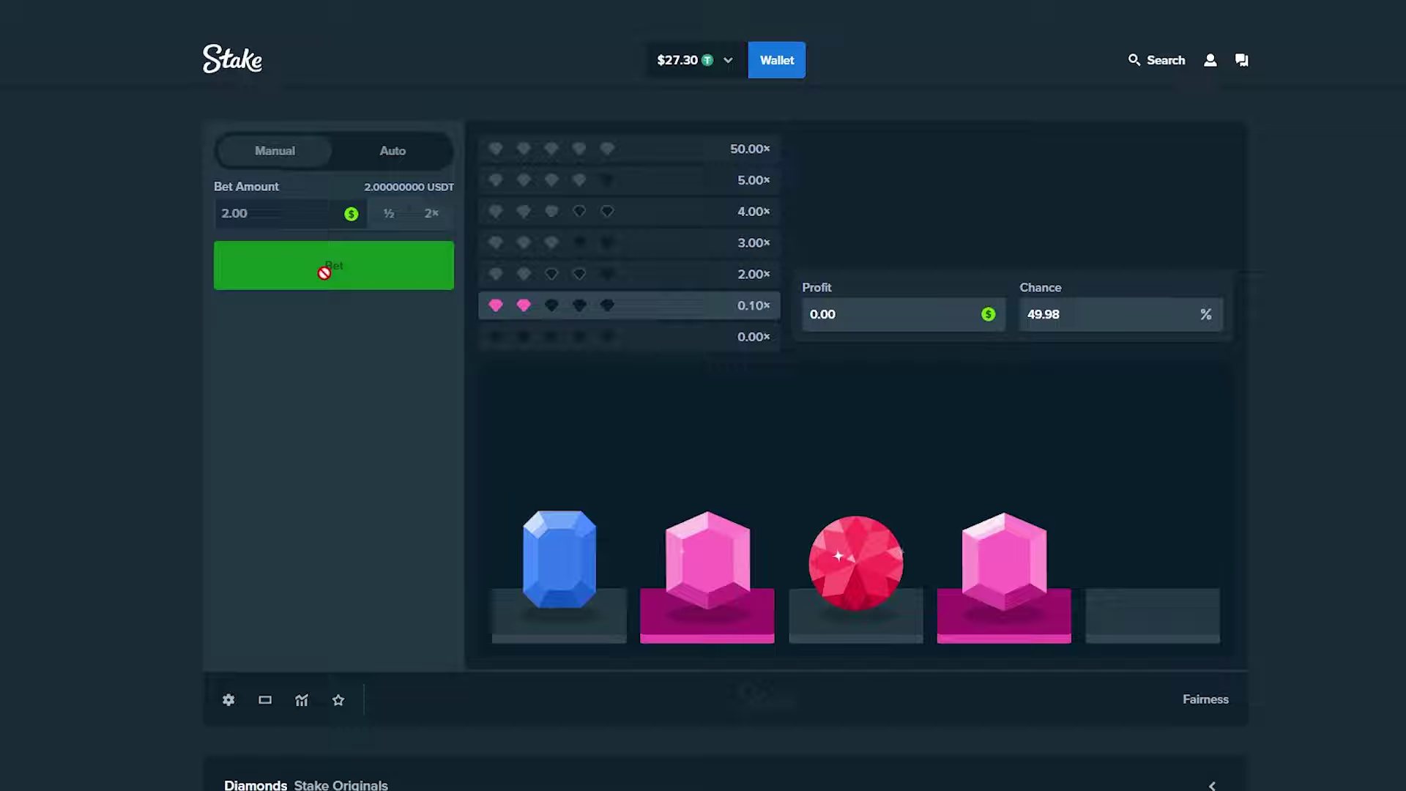
{"action": "left_click", "coordinate": [325, 273]}
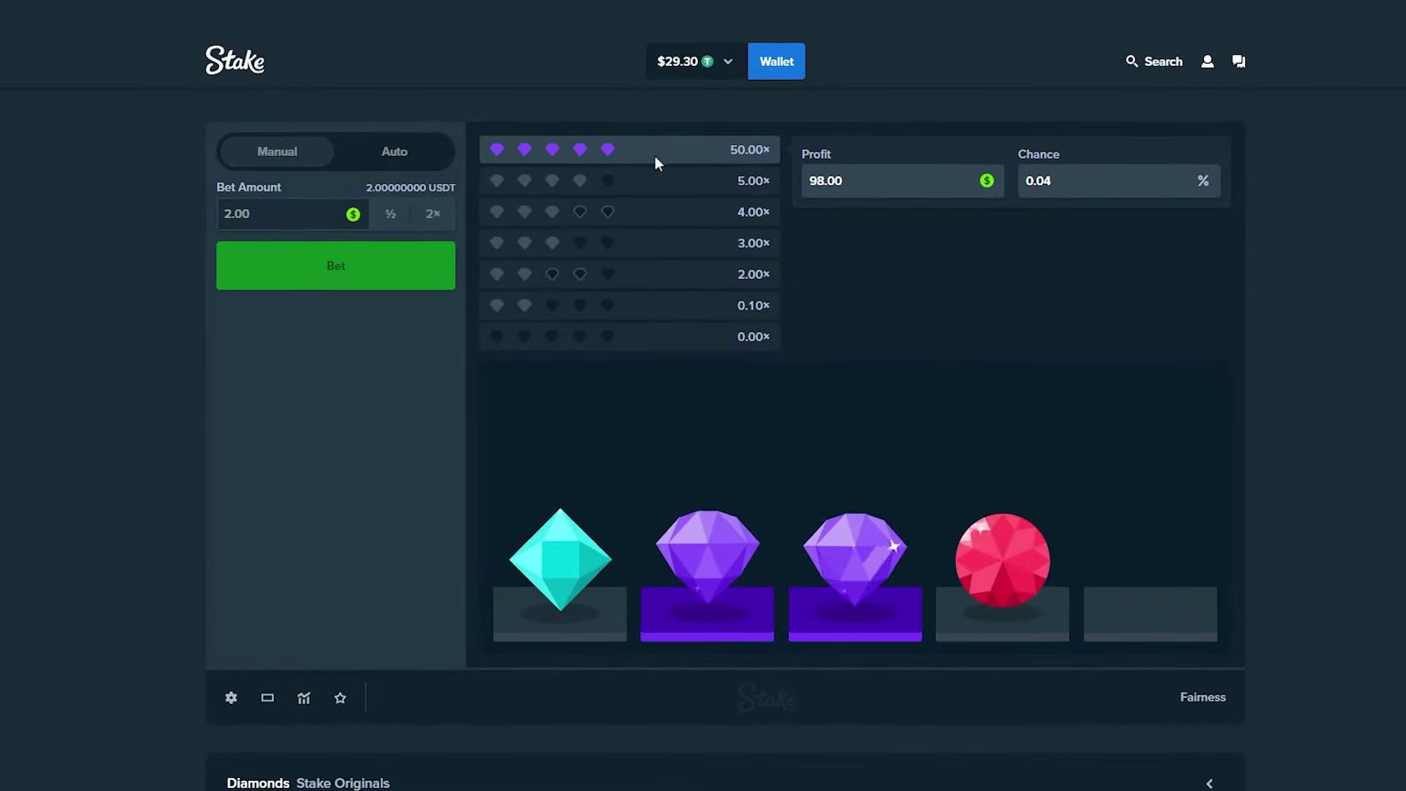
{"action": "left_click", "coordinate": [375, 281]}
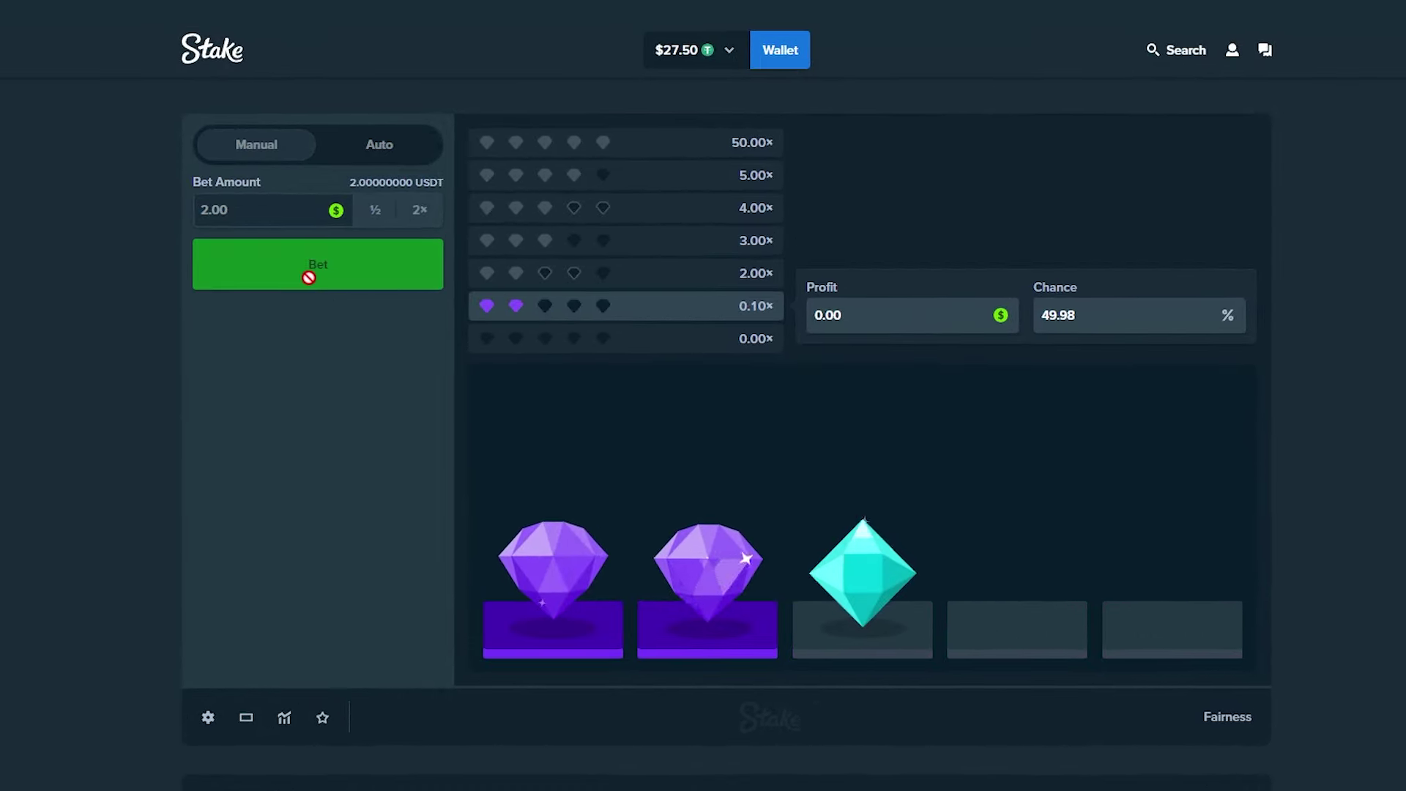
{"action": "left_click", "coordinate": [322, 263]}
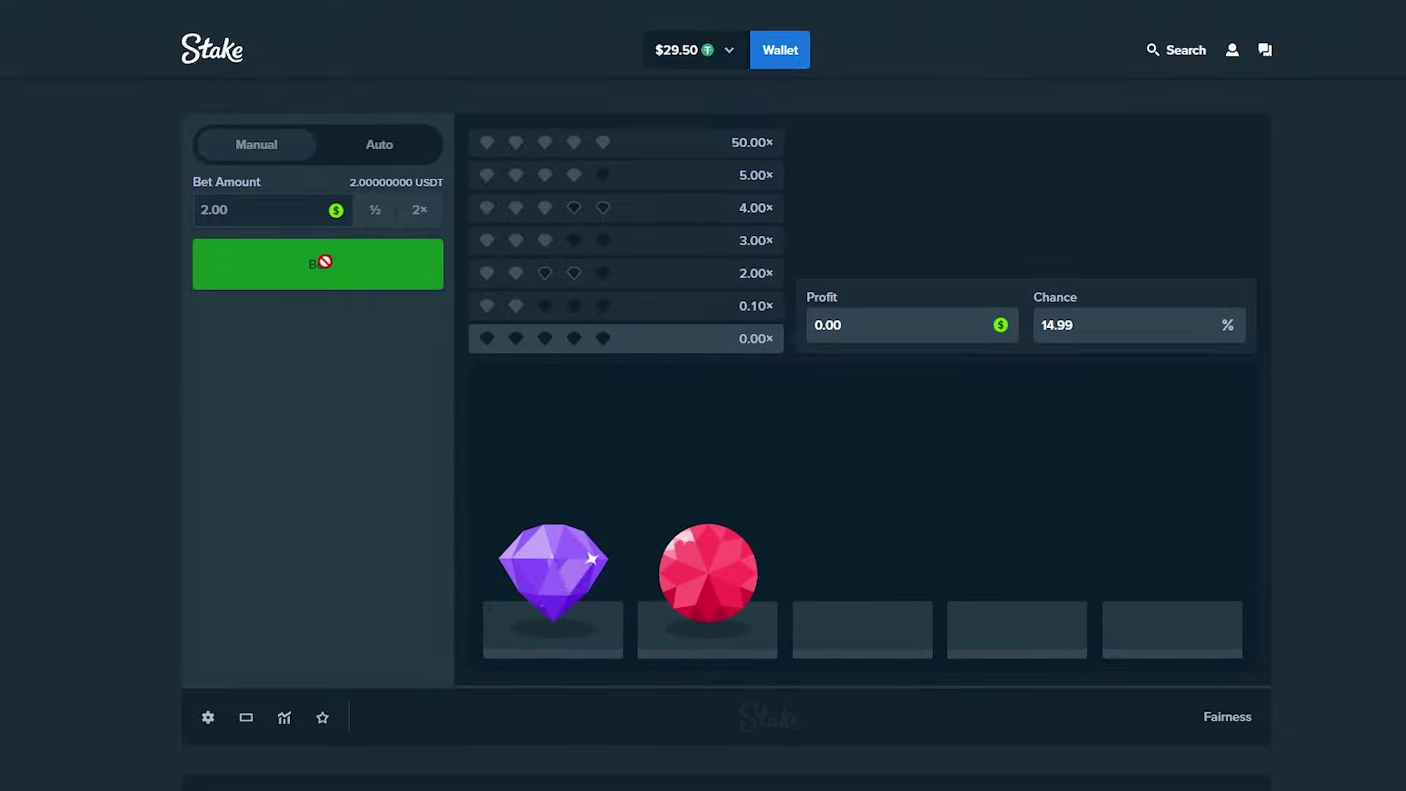
{"action": "left_click", "coordinate": [330, 269]}
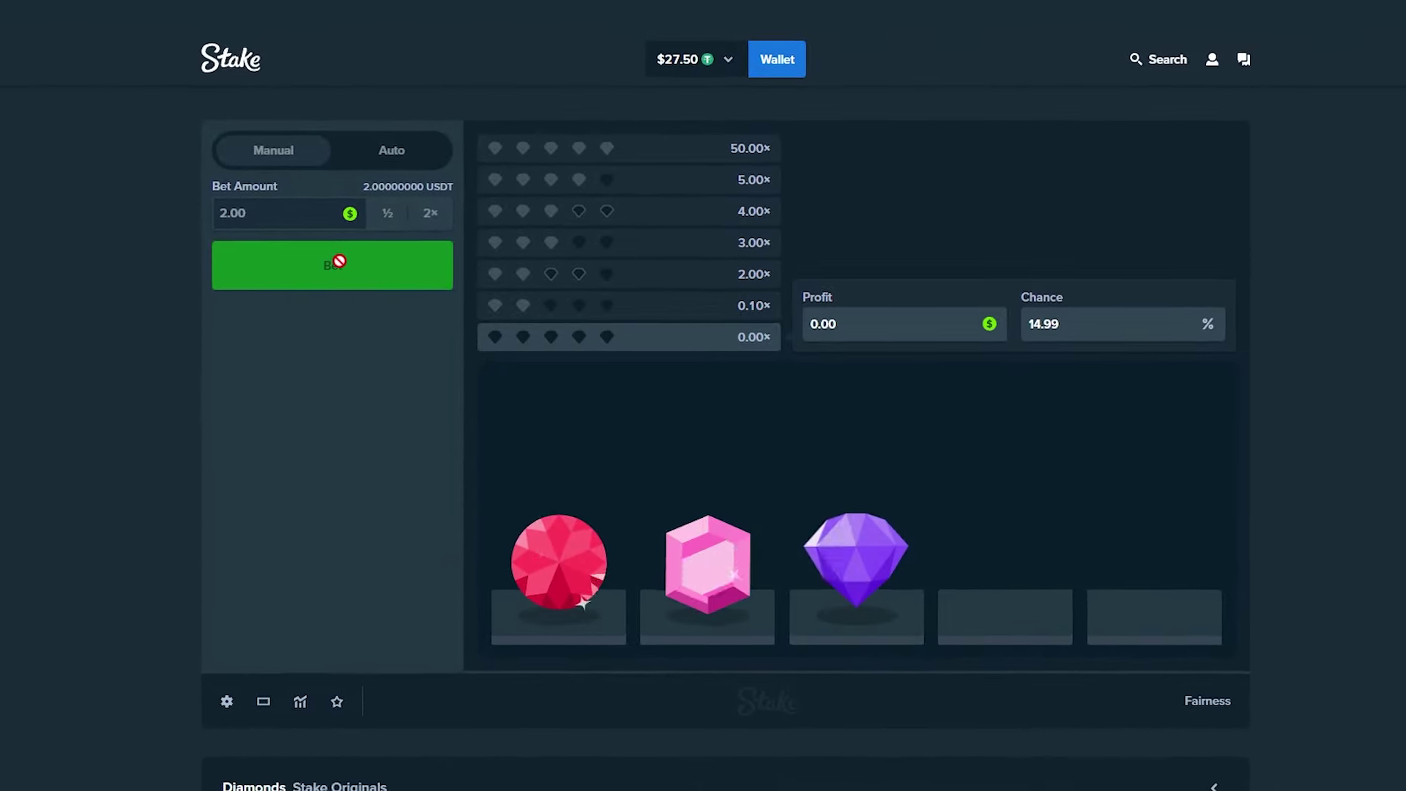
{"action": "left_click", "coordinate": [342, 269]}
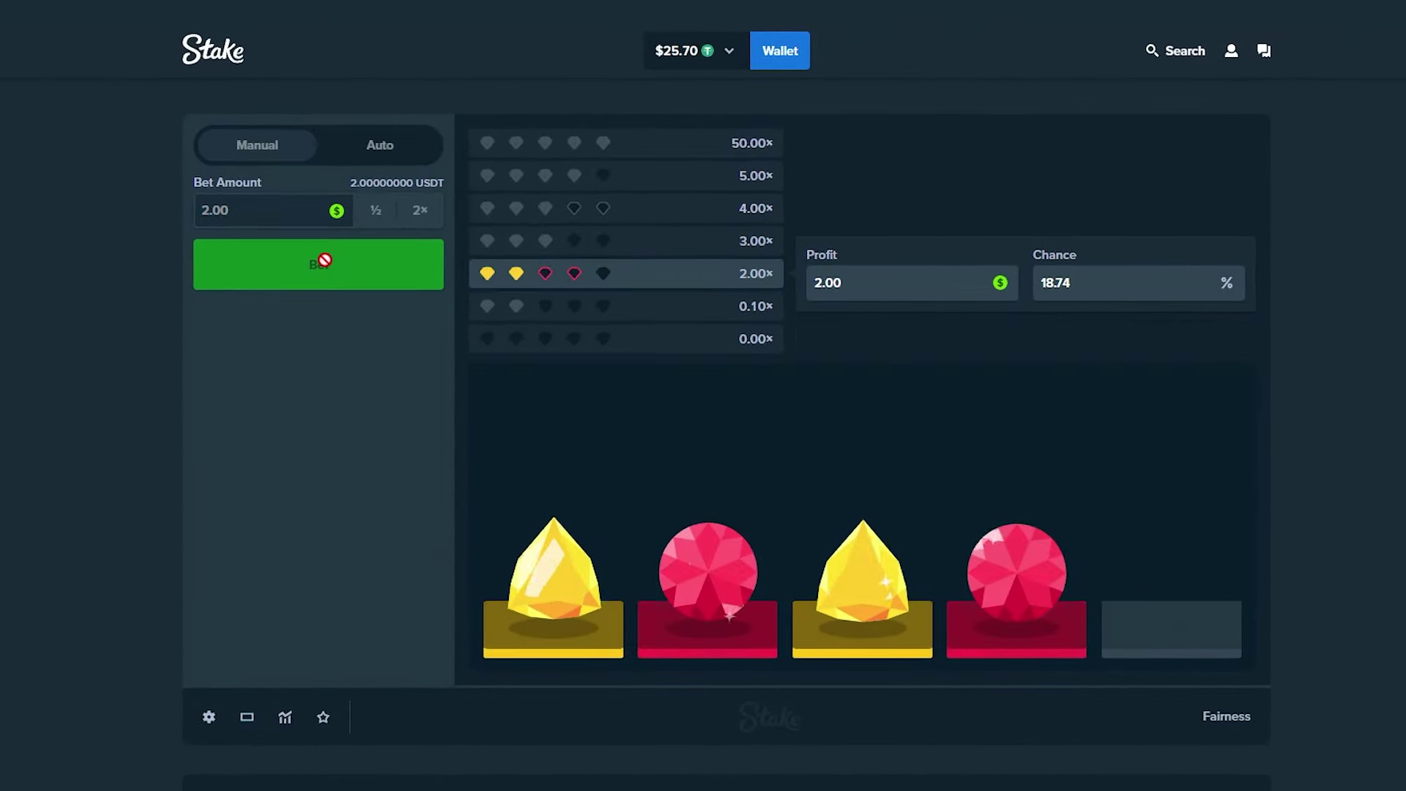
{"action": "left_click", "coordinate": [325, 266]}
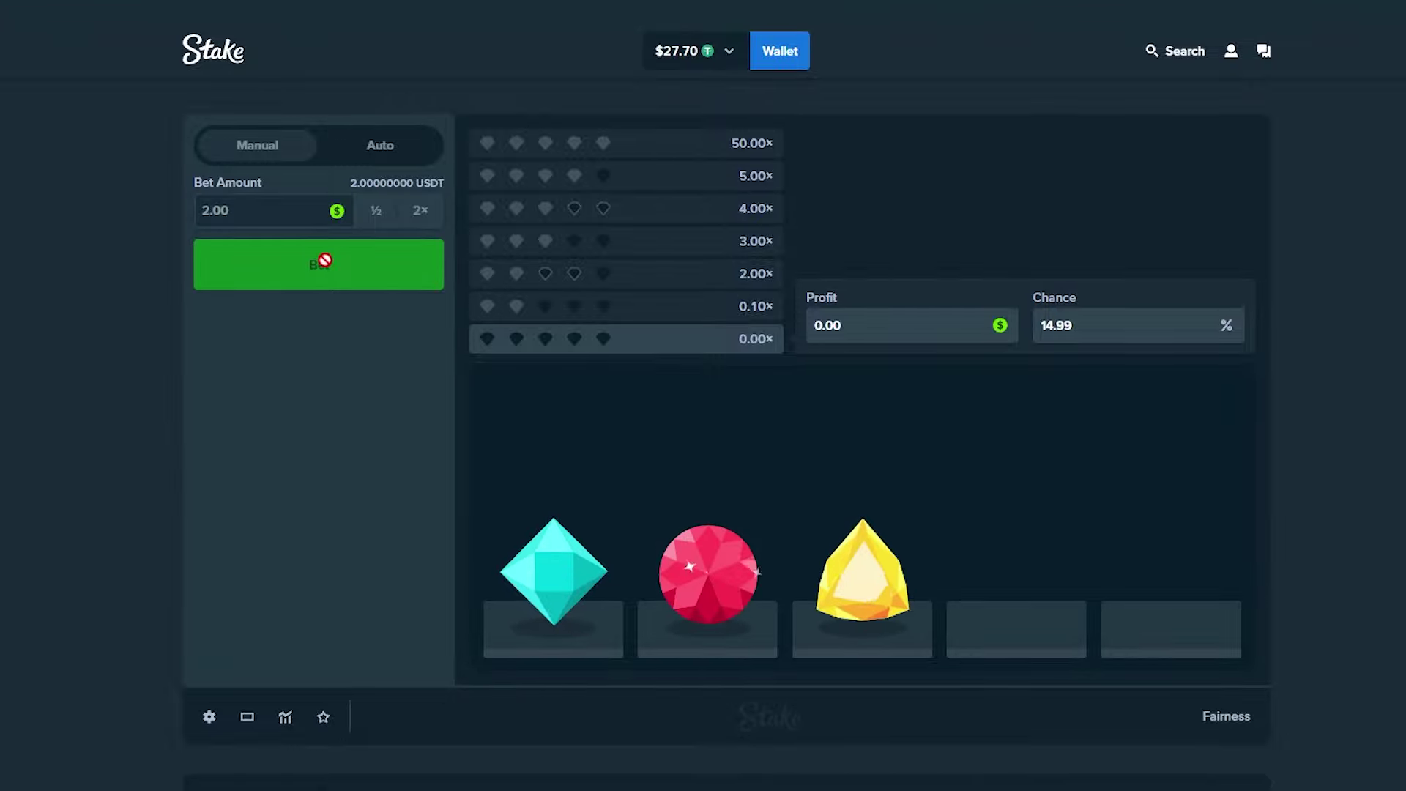
{"action": "left_click", "coordinate": [325, 261]}
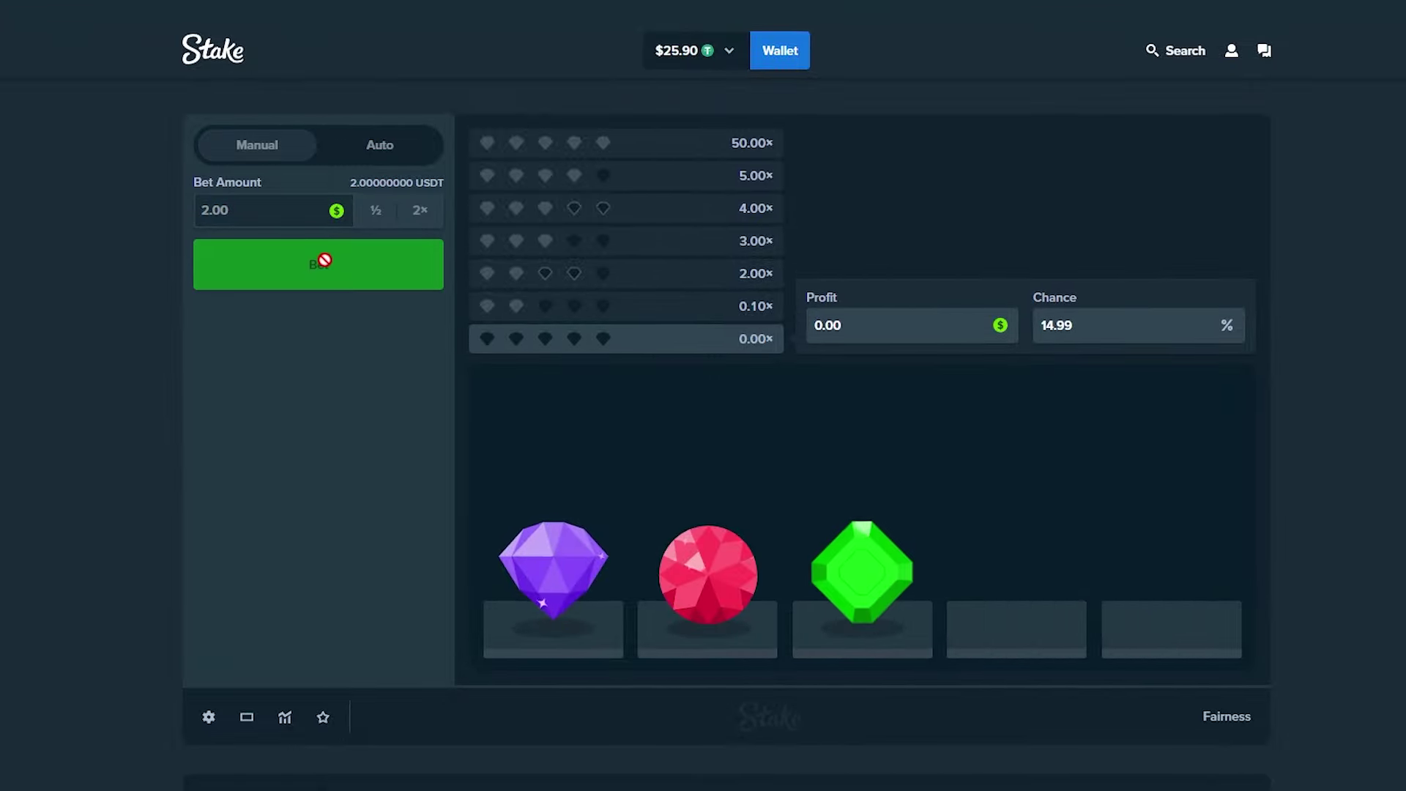
{"action": "left_click", "coordinate": [324, 260]}
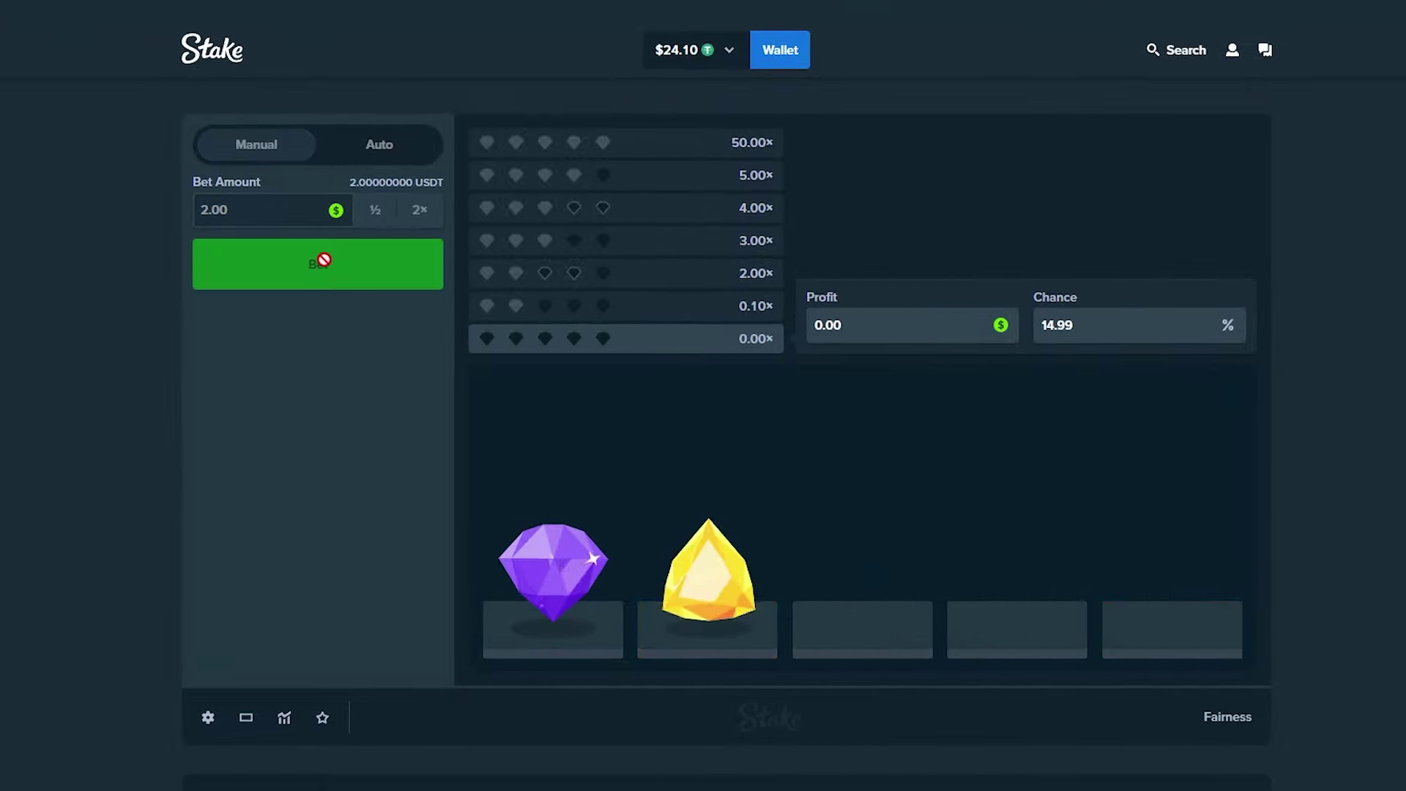
{"action": "left_click", "coordinate": [325, 261]}
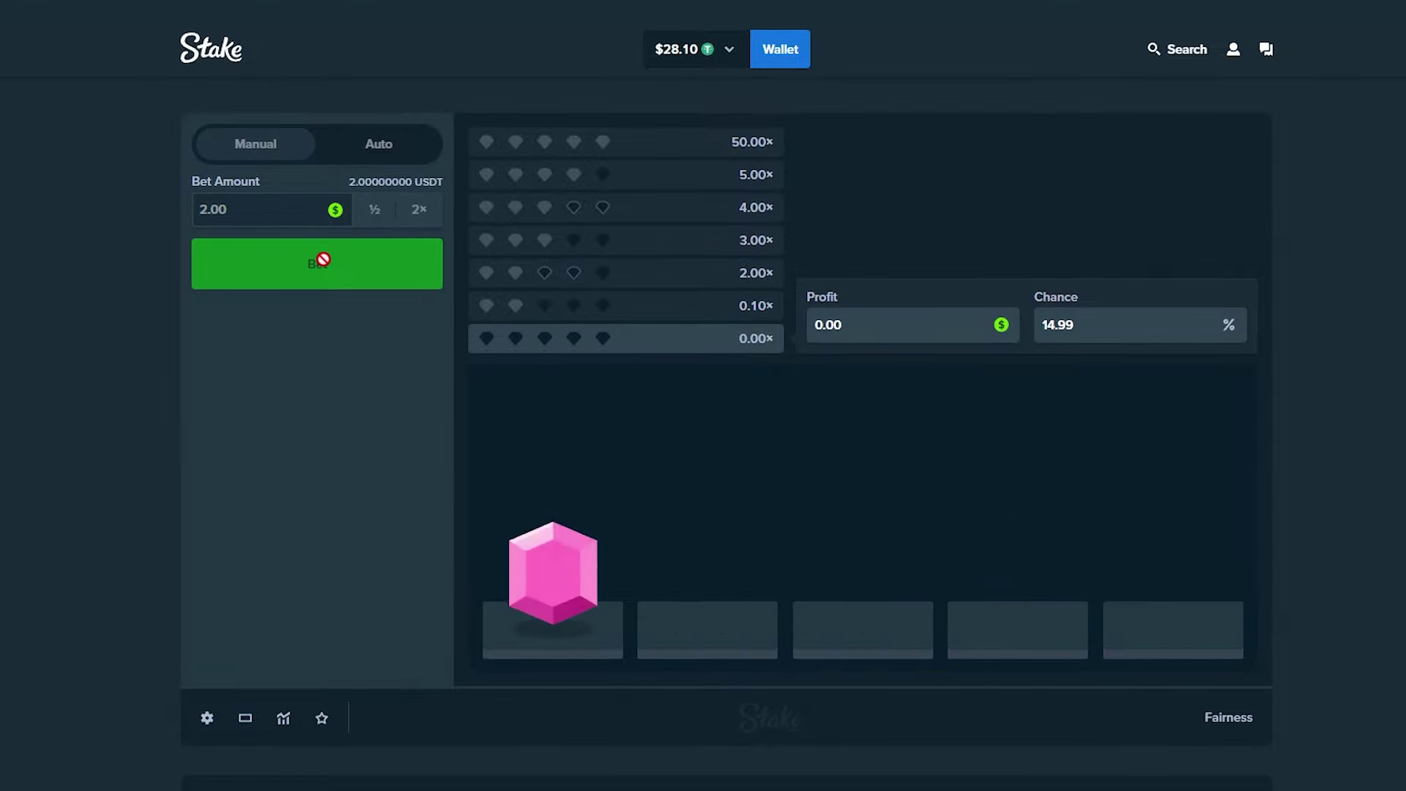
{"action": "left_click", "coordinate": [324, 261]}
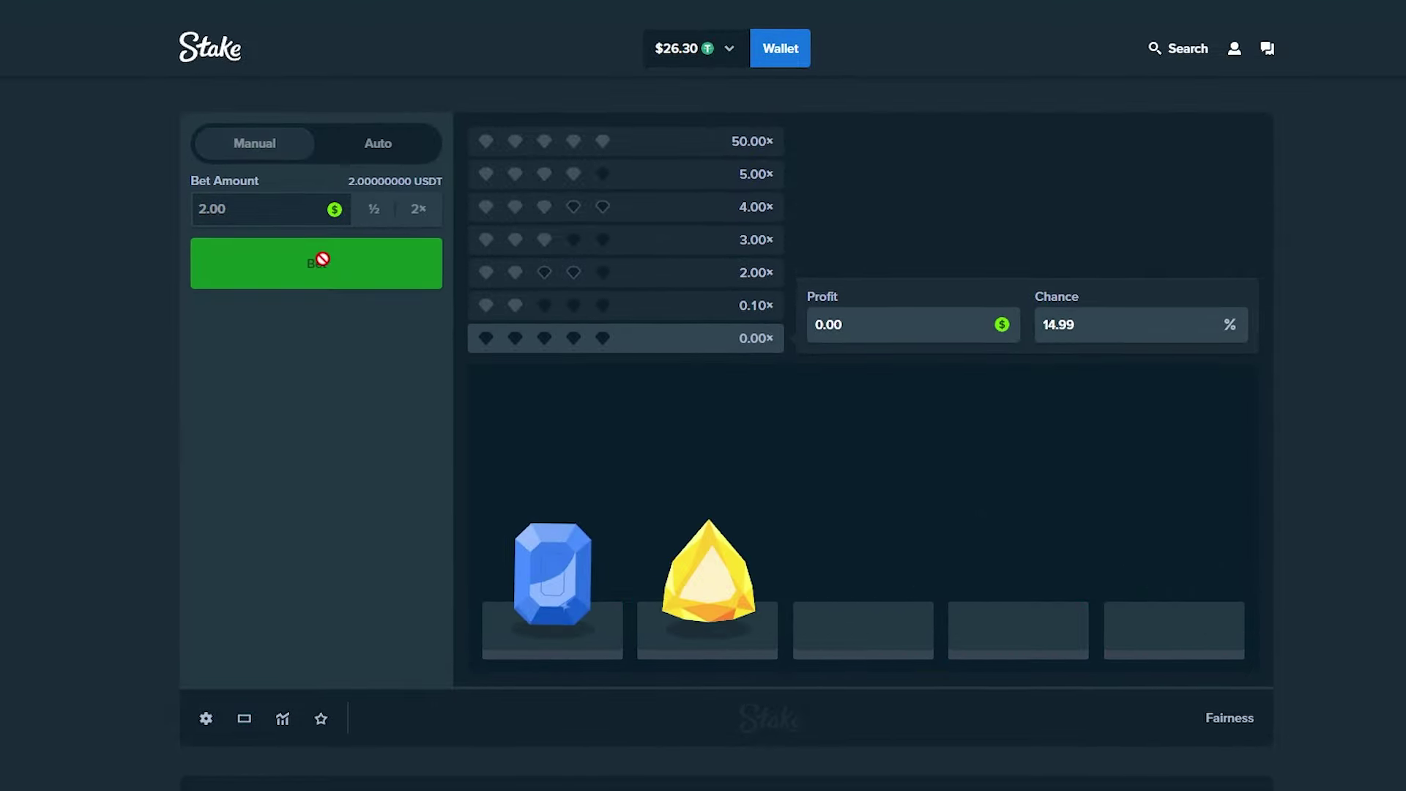
{"action": "left_click", "coordinate": [321, 260]}
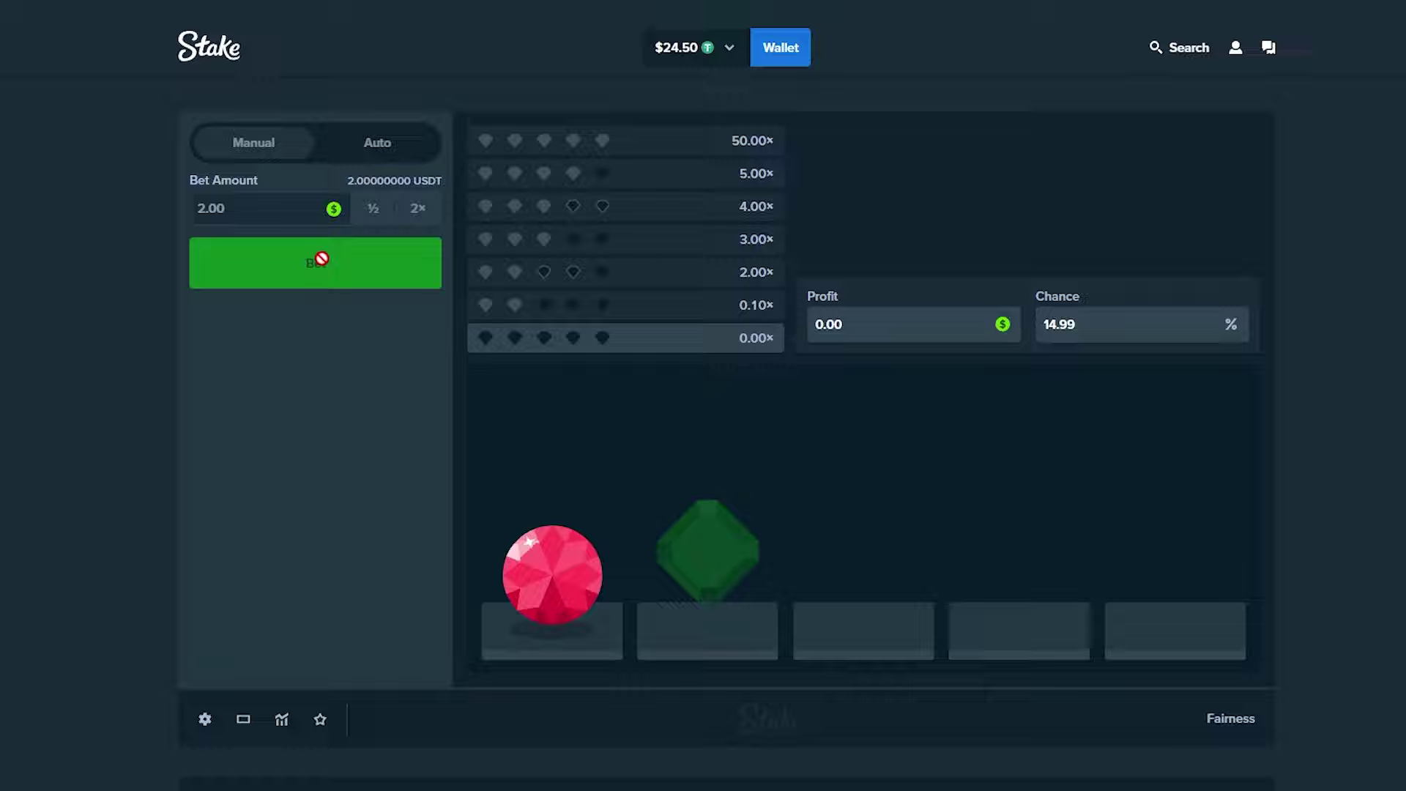
{"action": "left_click", "coordinate": [320, 261]}
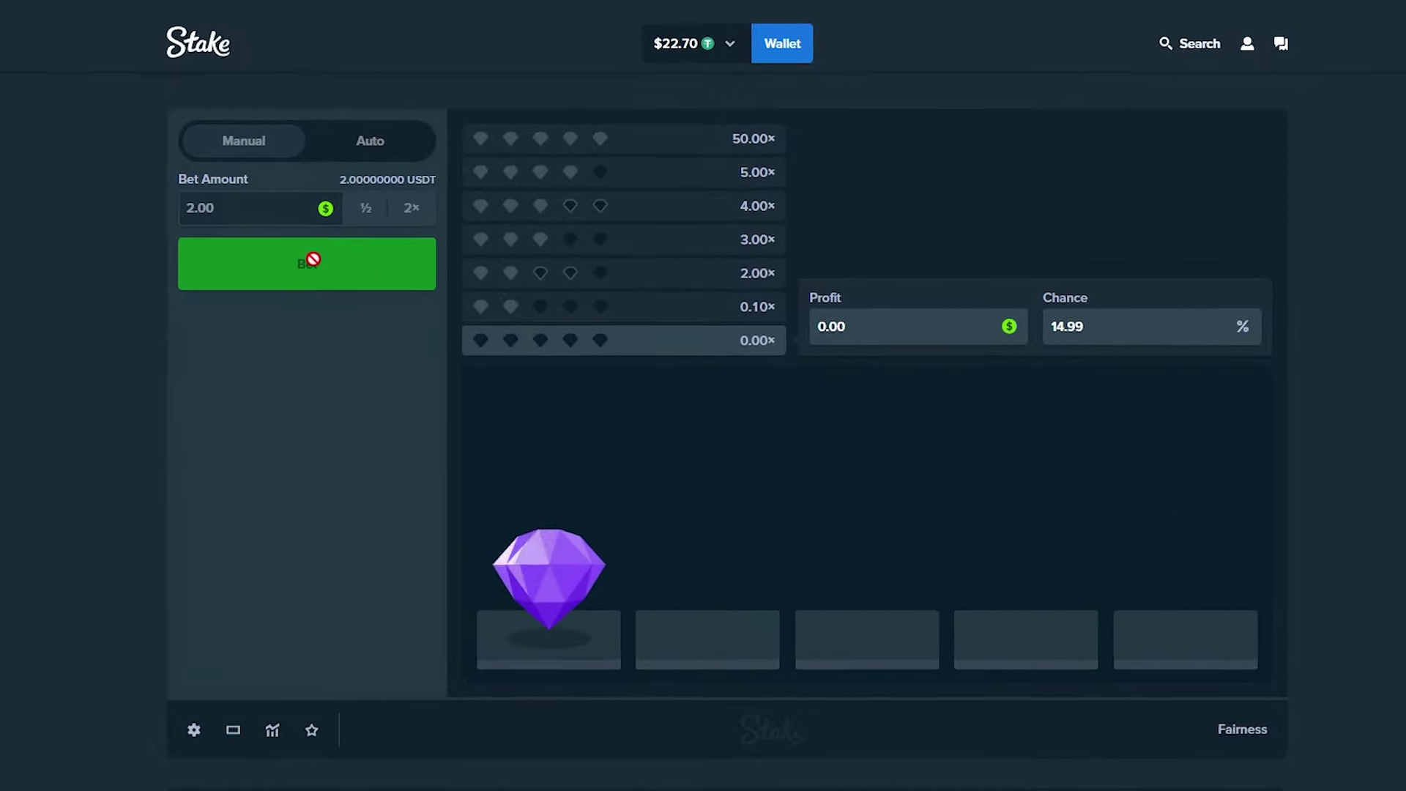
{"action": "left_click", "coordinate": [307, 258]}
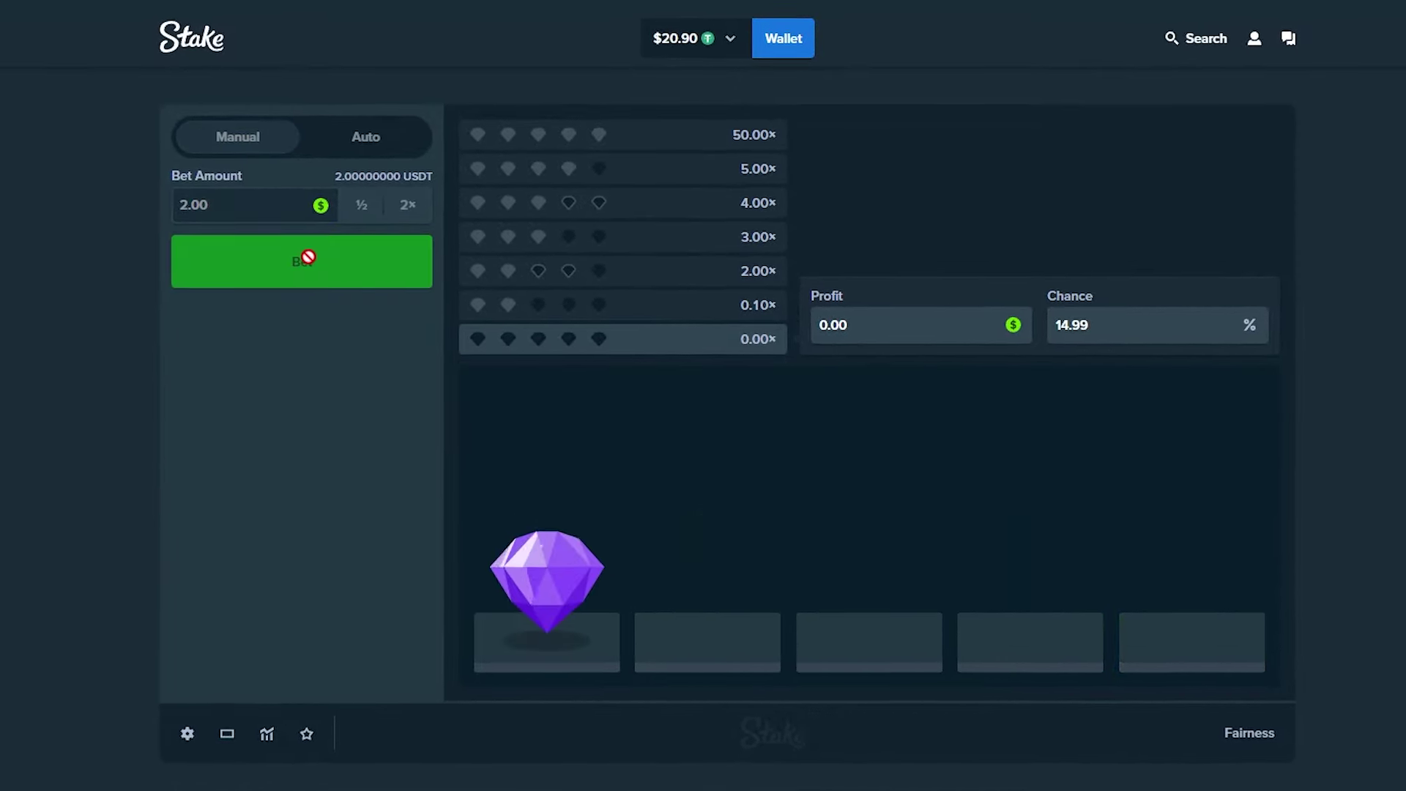
{"action": "left_click", "coordinate": [312, 259]}
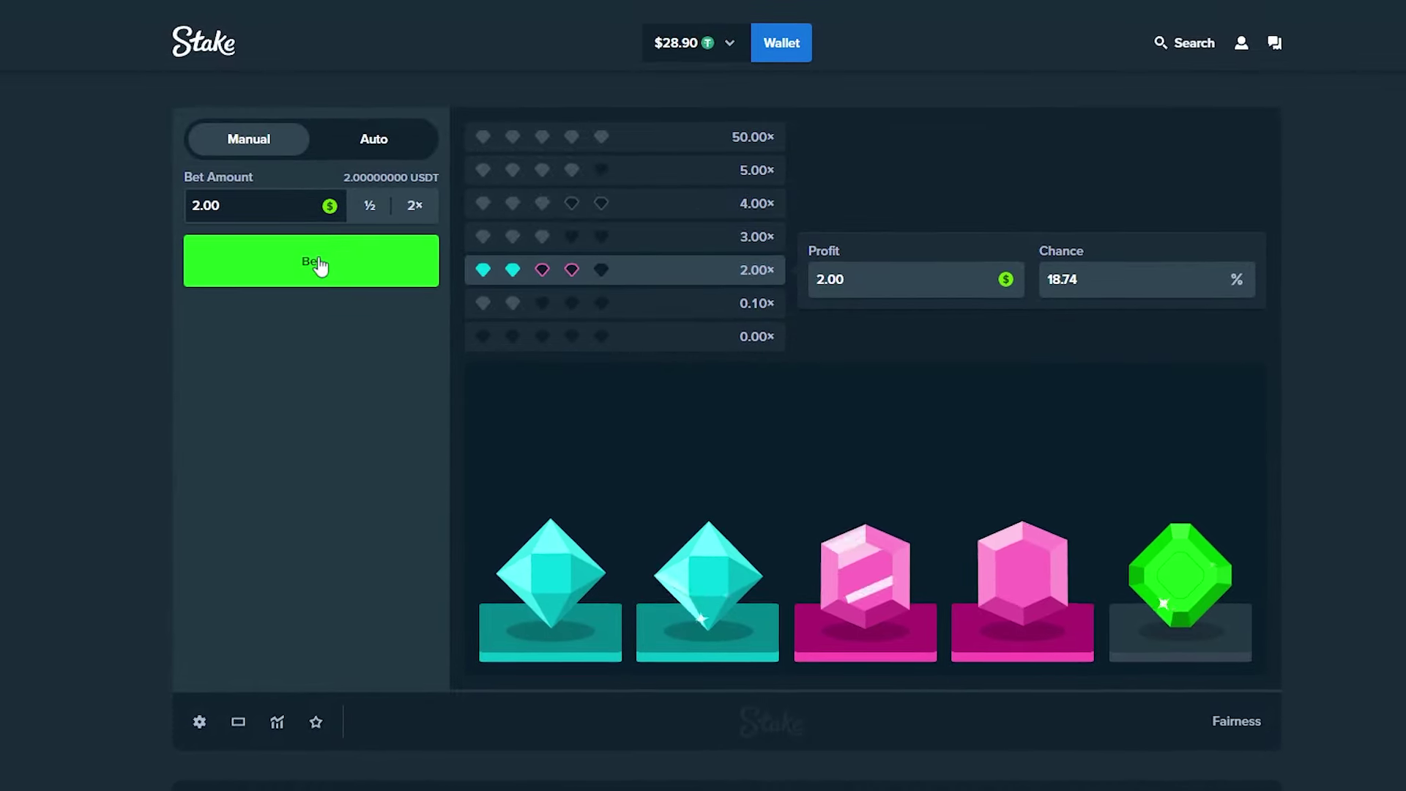
{"action": "left_click", "coordinate": [317, 261]}
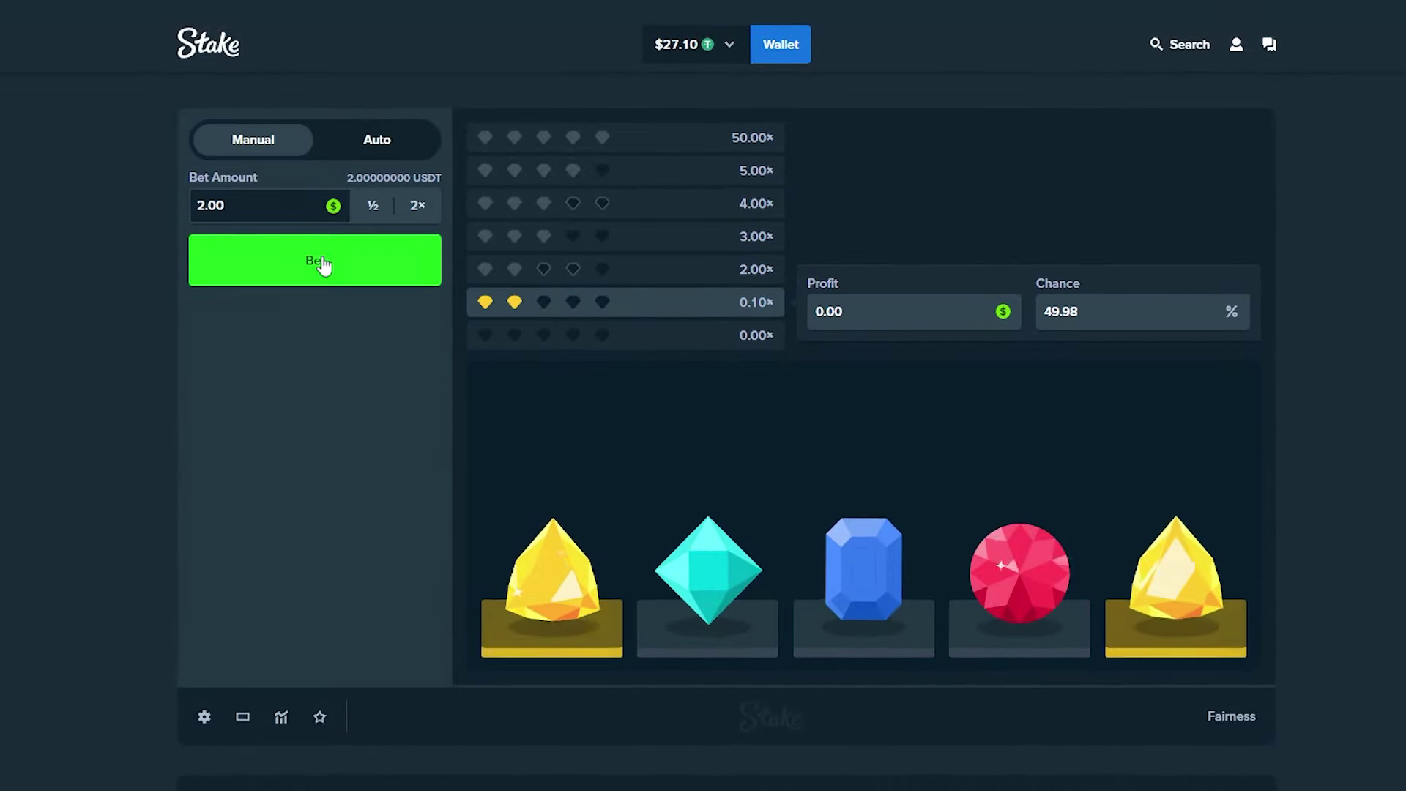
{"action": "left_click", "coordinate": [319, 257]}
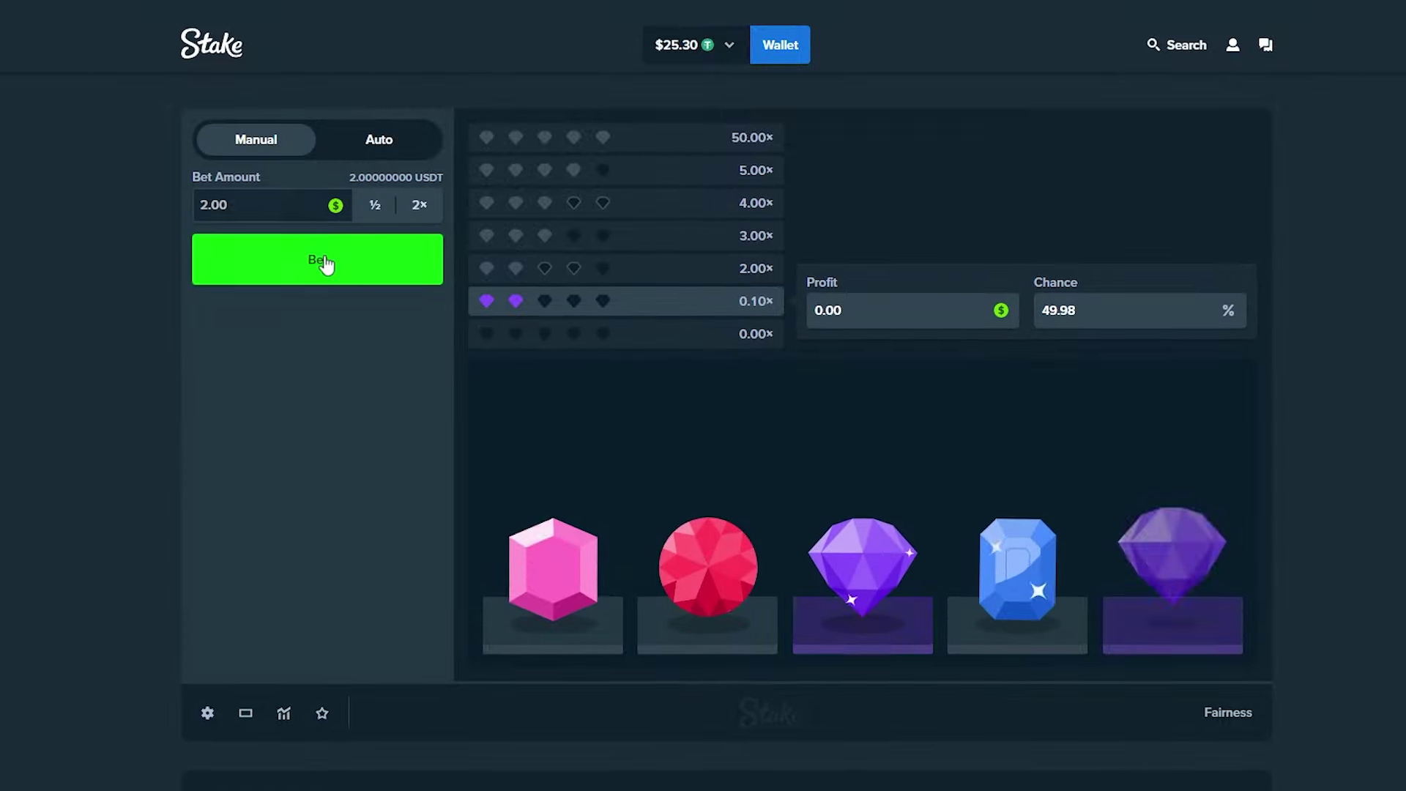
{"action": "left_click", "coordinate": [323, 256]}
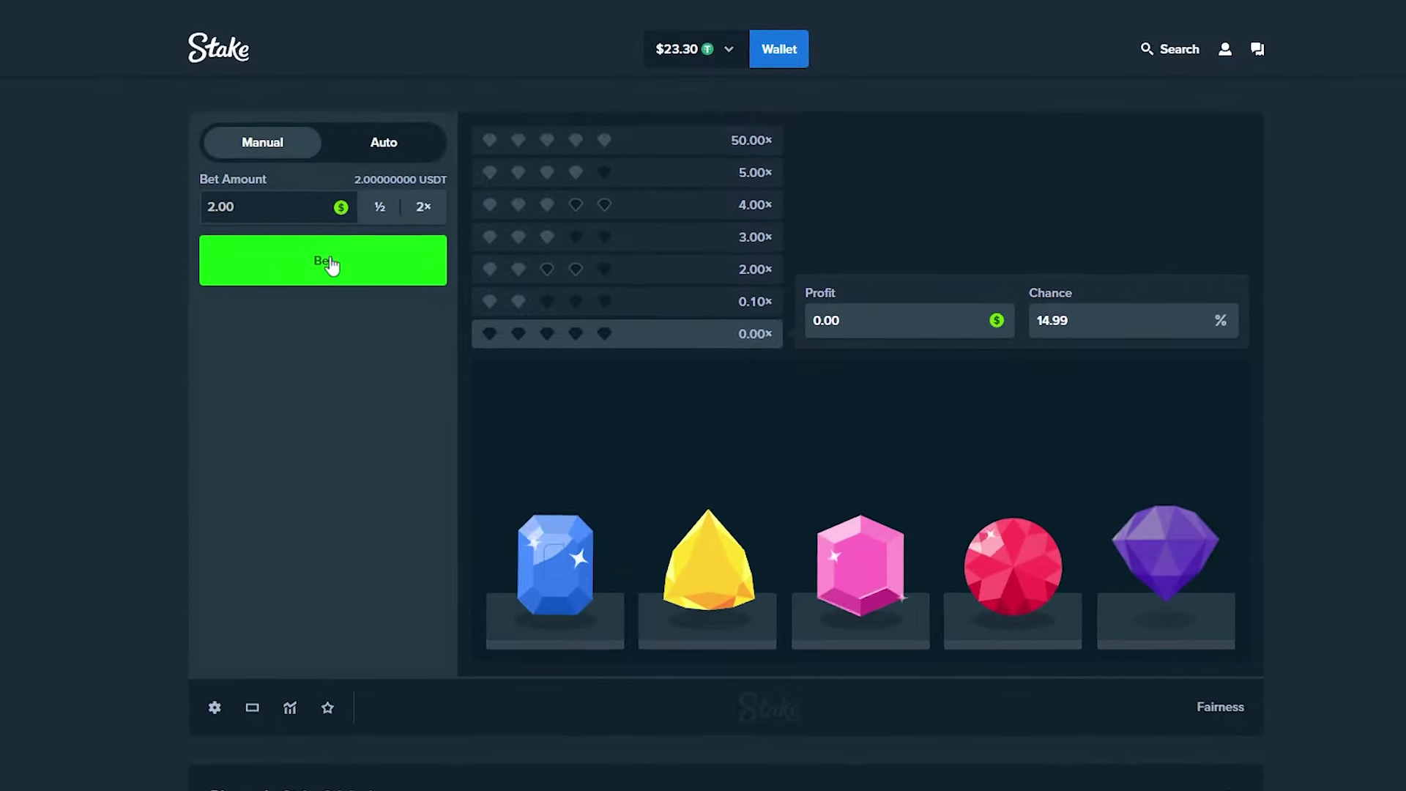
{"action": "left_click", "coordinate": [326, 258]}
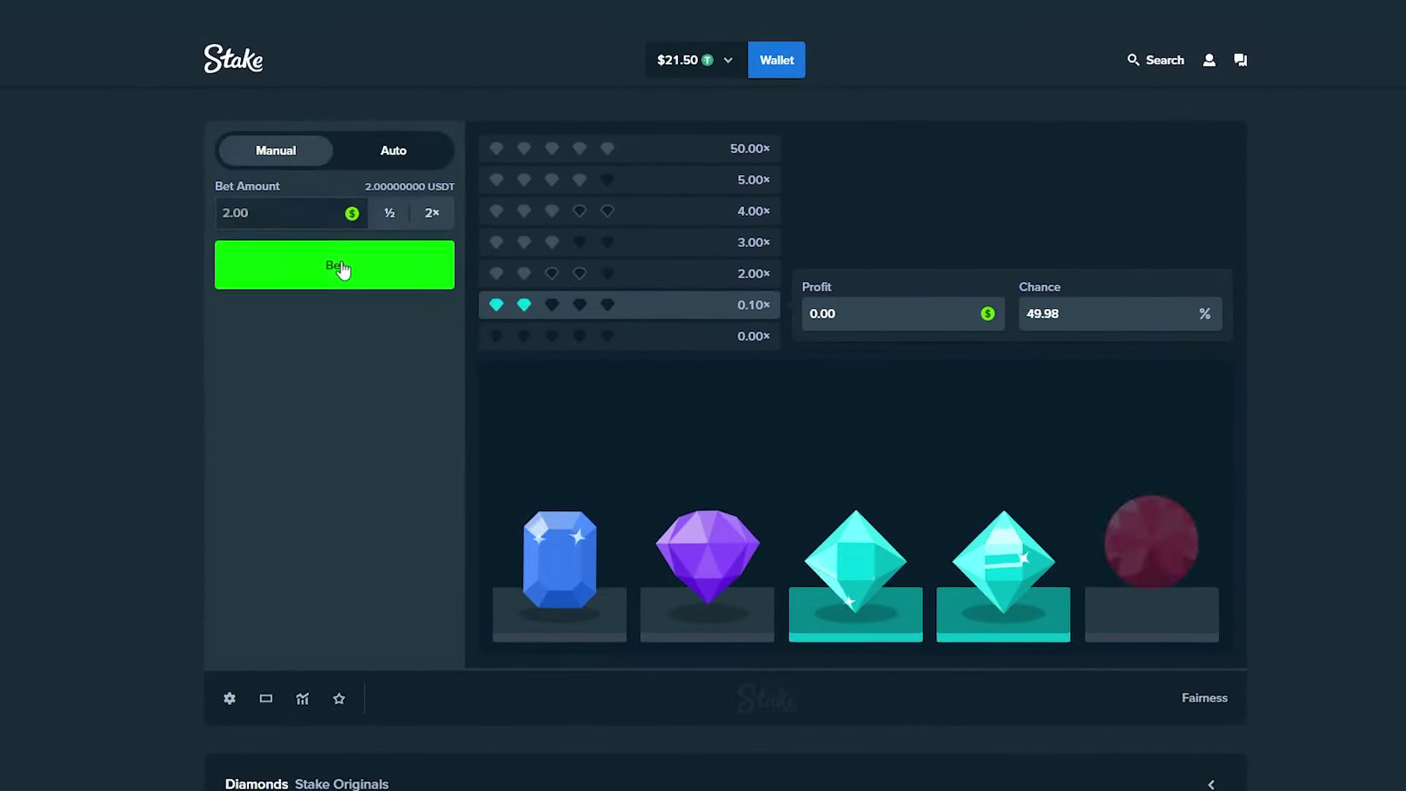
{"action": "left_click", "coordinate": [339, 260]}
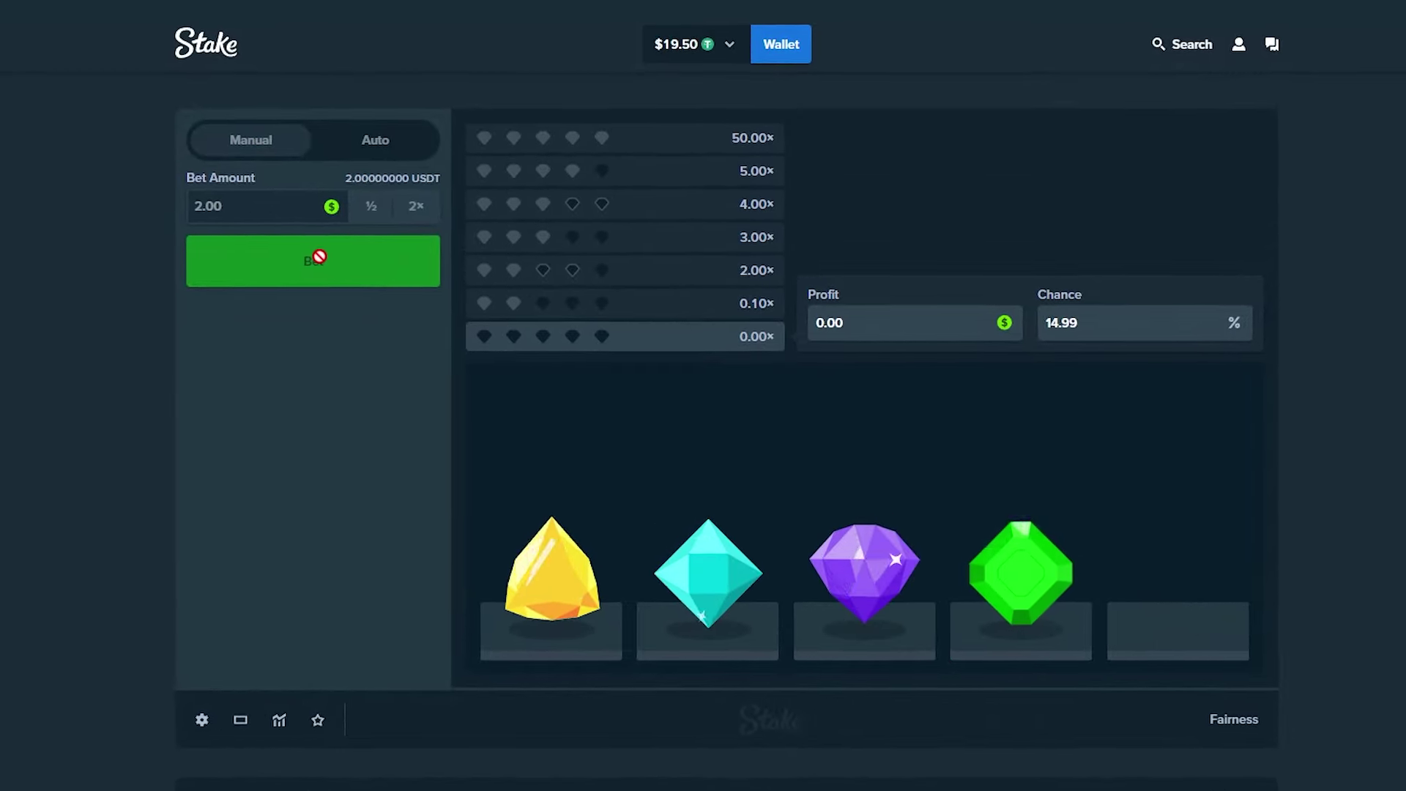
{"action": "left_click", "coordinate": [319, 257]}
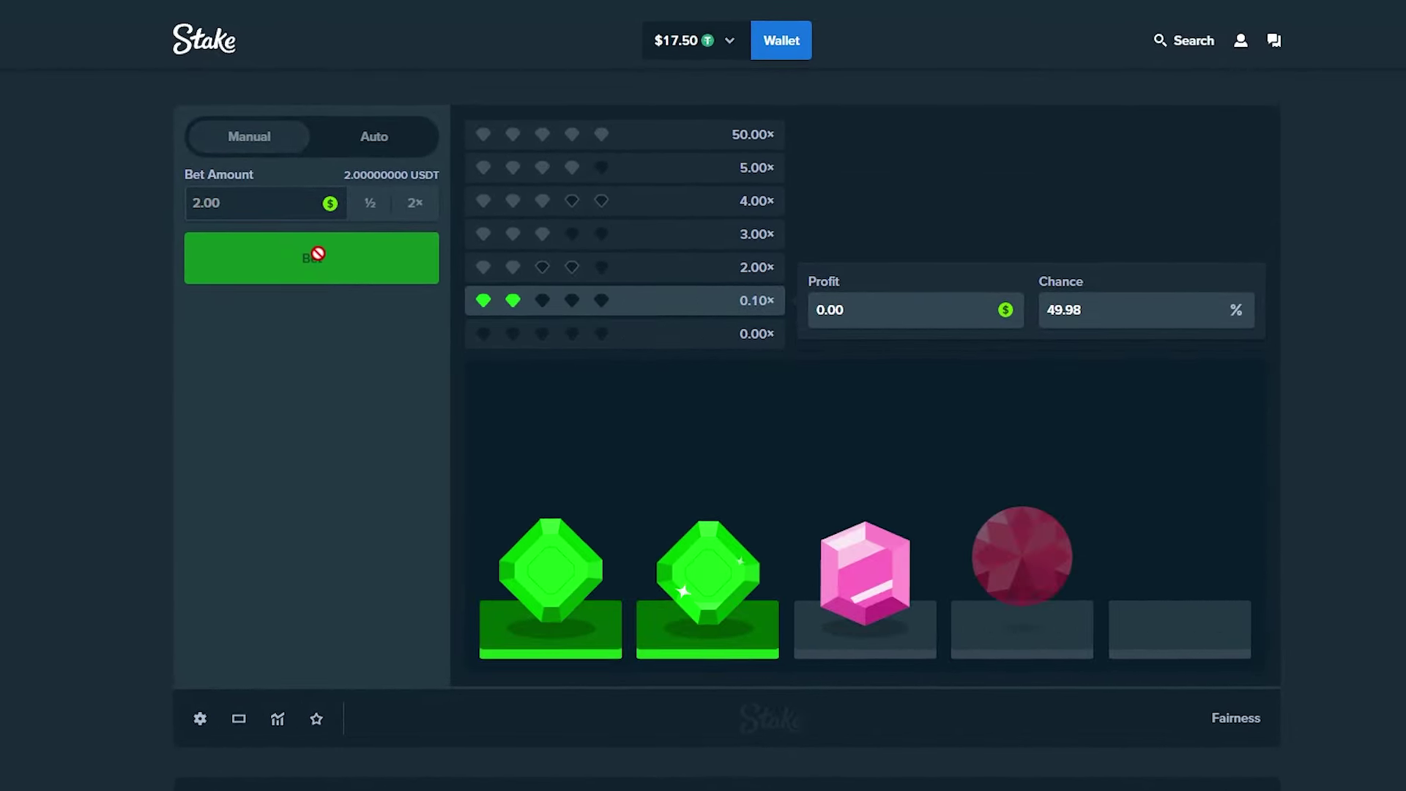
{"action": "left_click", "coordinate": [316, 254]}
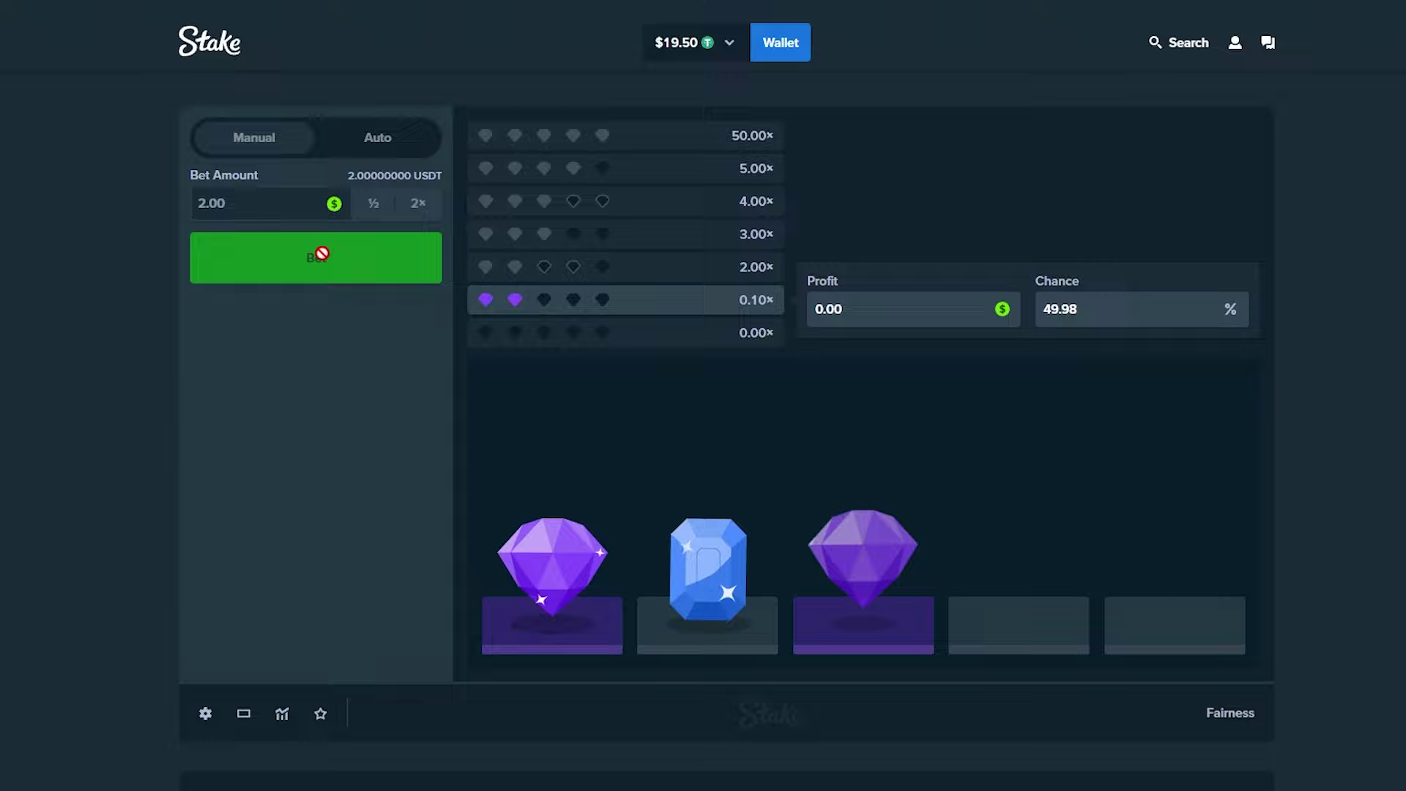
{"action": "left_click", "coordinate": [330, 263]}
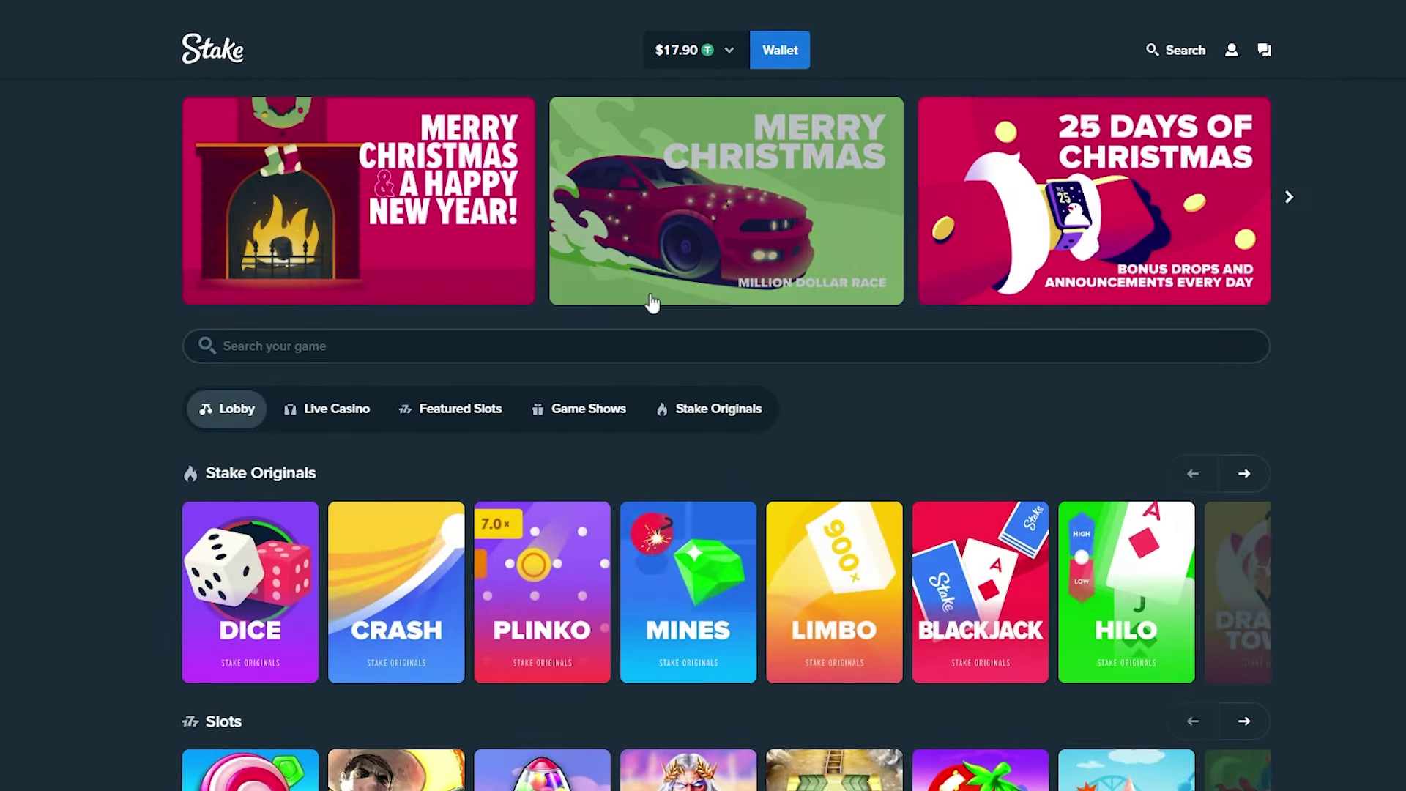
{"action": "left_click", "coordinate": [254, 480]}
{"action": "left_click", "coordinate": [252, 593]}
{"action": "left_click", "coordinate": [639, 351]}
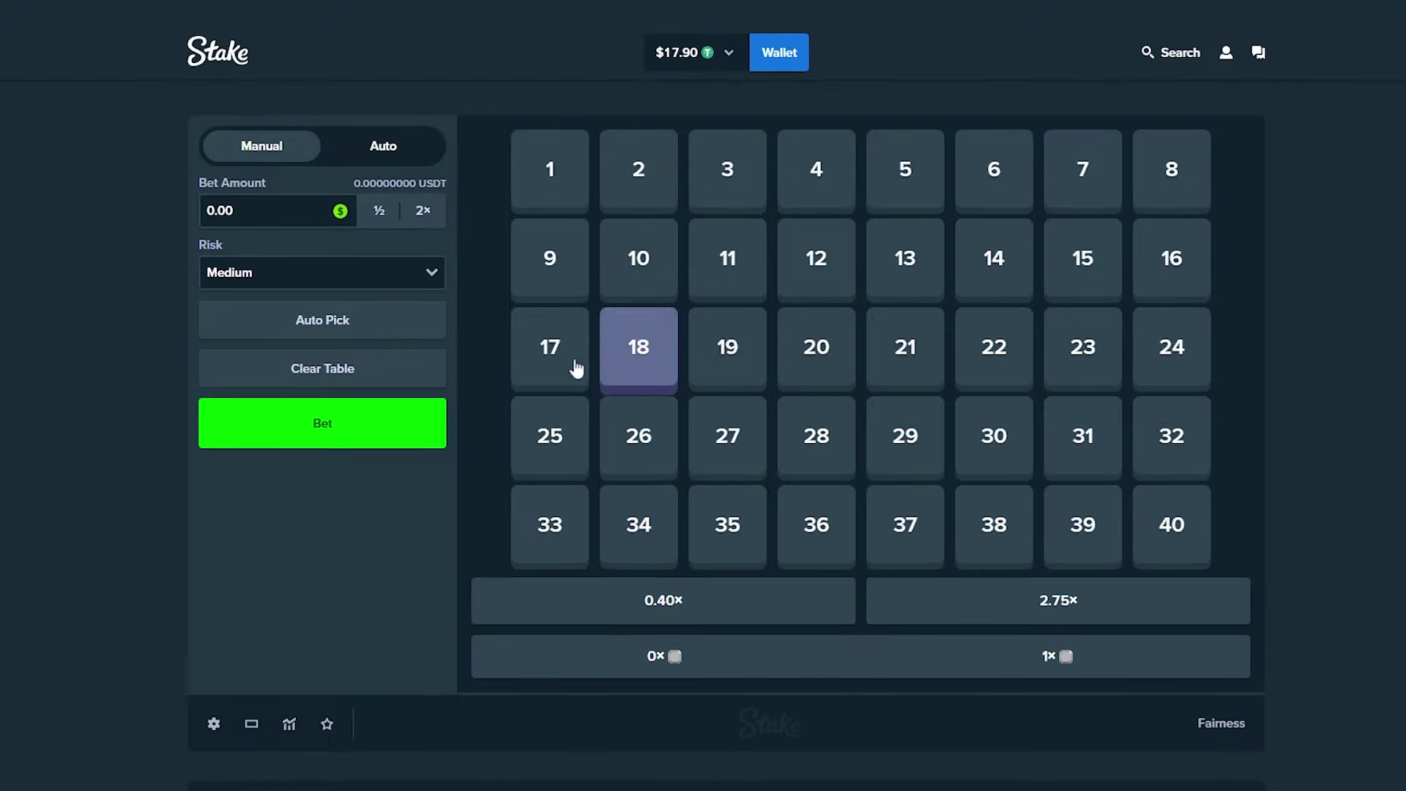
{"action": "left_click", "coordinate": [571, 362]}
{"action": "left_click", "coordinate": [736, 358]}
{"action": "left_click", "coordinate": [816, 347]}
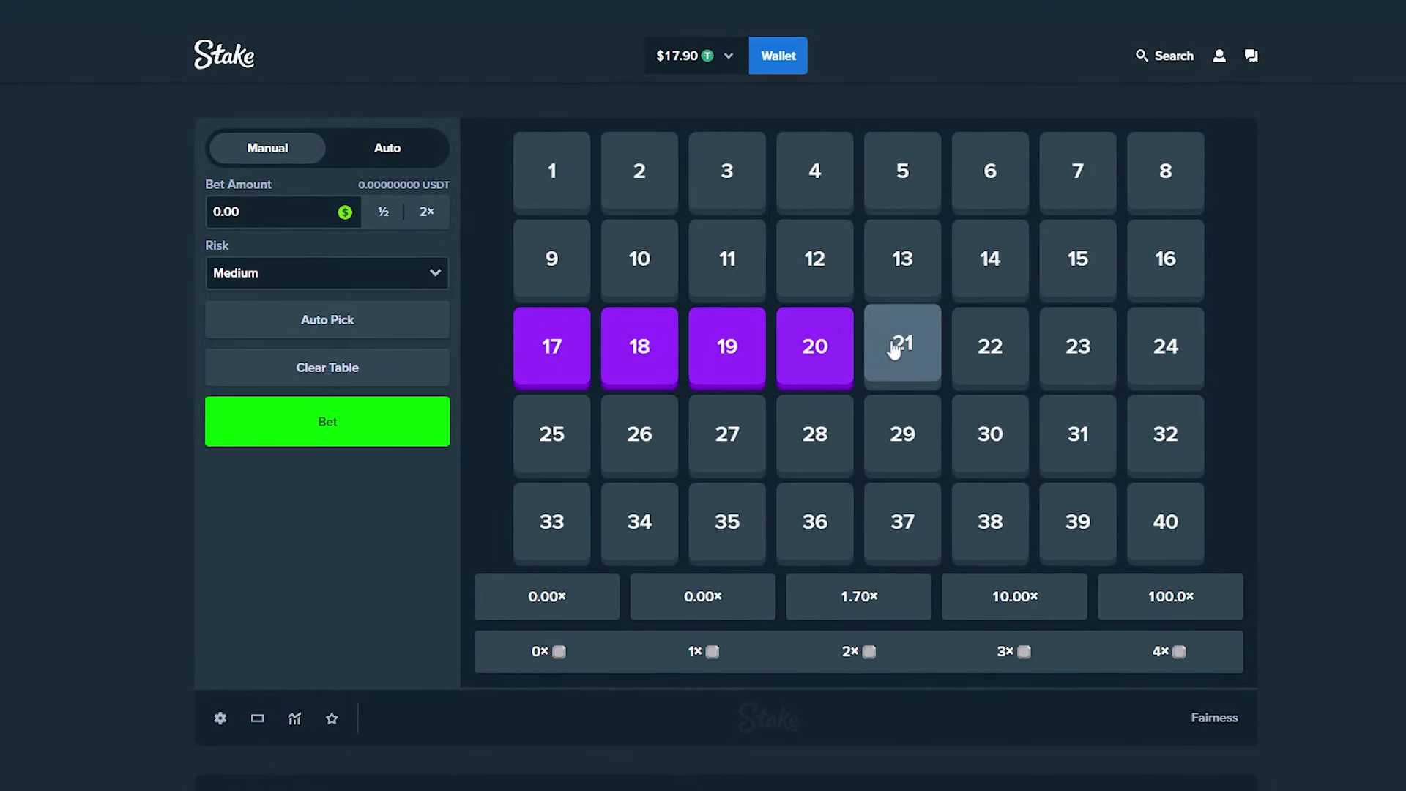
{"action": "left_click", "coordinate": [904, 346]}
{"action": "left_click", "coordinate": [991, 346]}
{"action": "left_click", "coordinate": [1079, 346]}
{"action": "left_click", "coordinate": [1167, 346]}
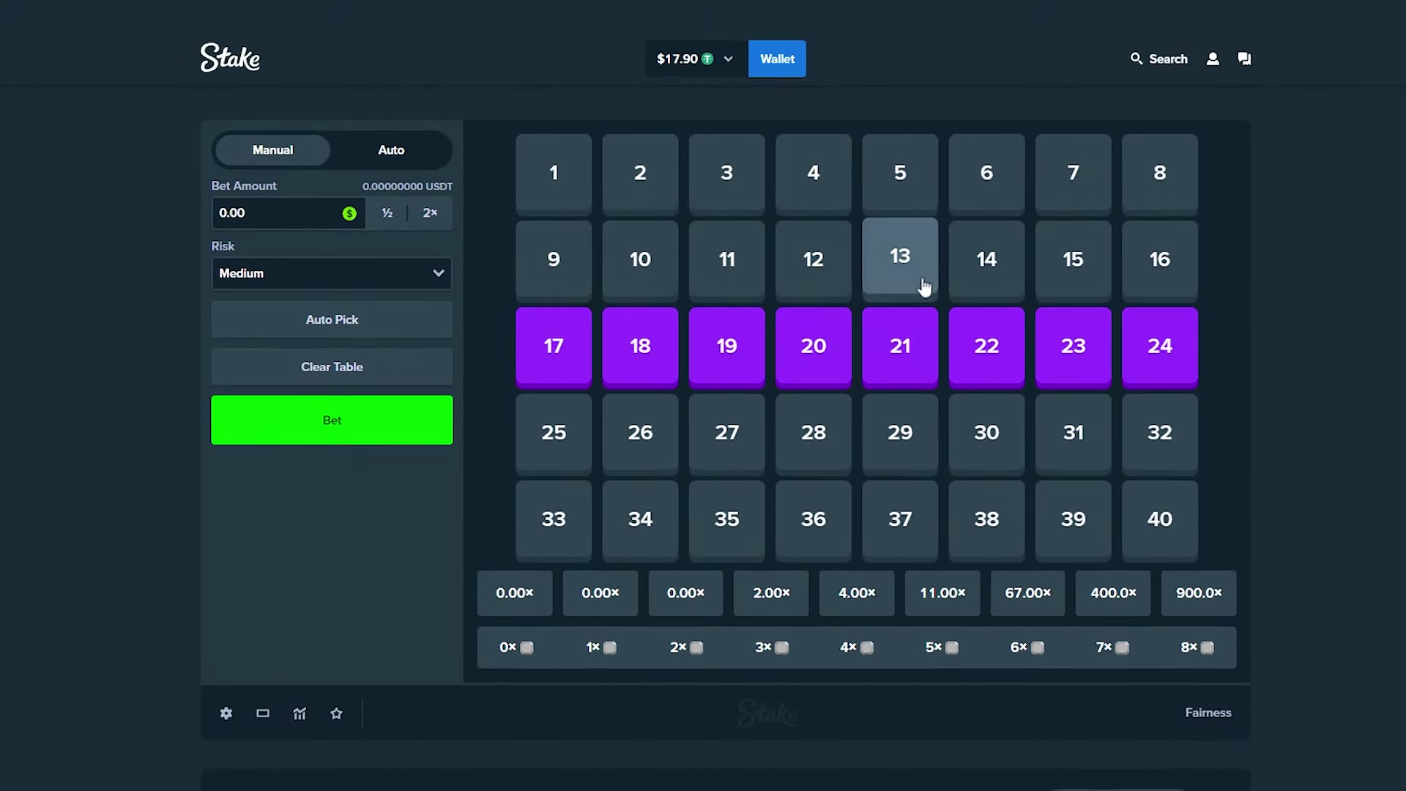
{"action": "left_click", "coordinate": [819, 262]}
{"action": "left_click", "coordinate": [890, 266]}
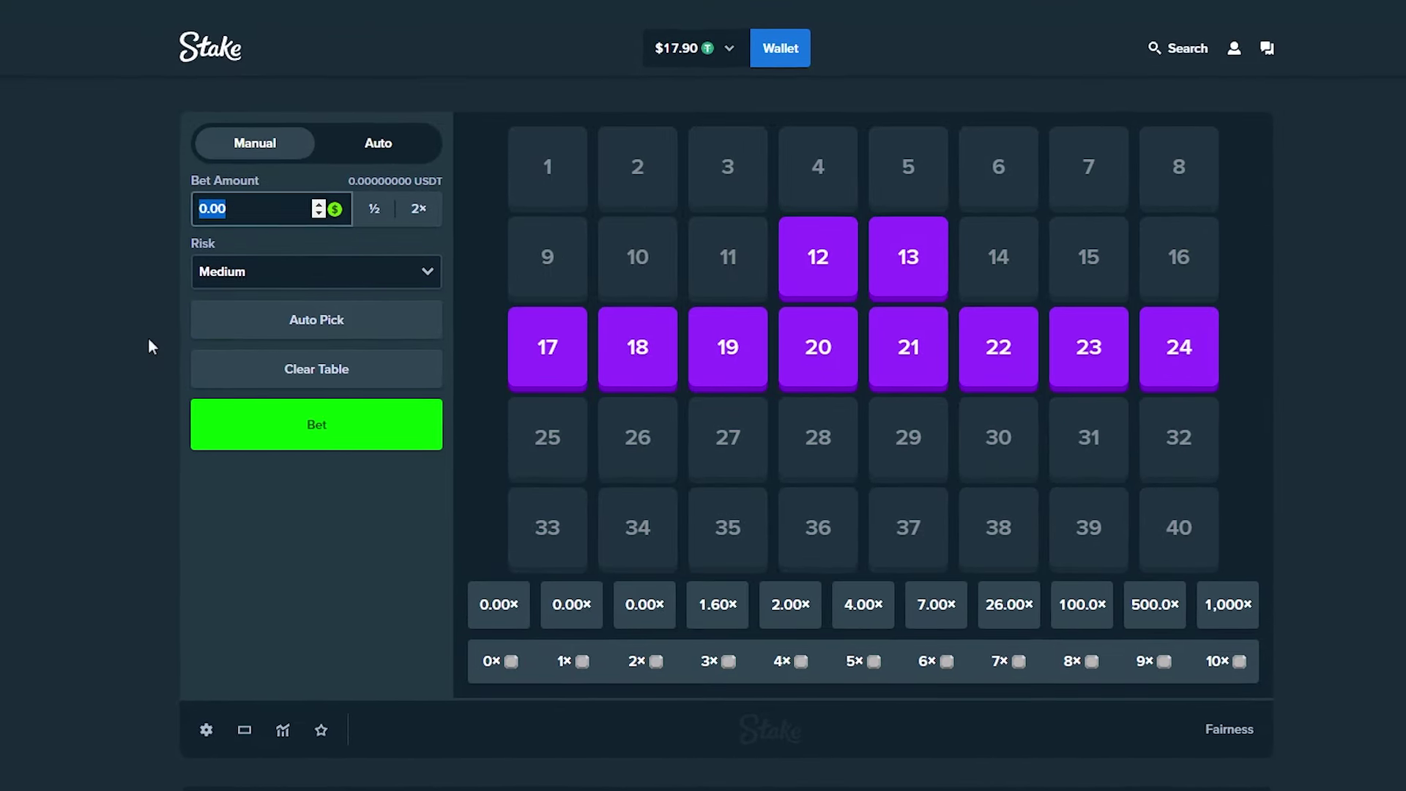
{"action": "type", "text": "4"}
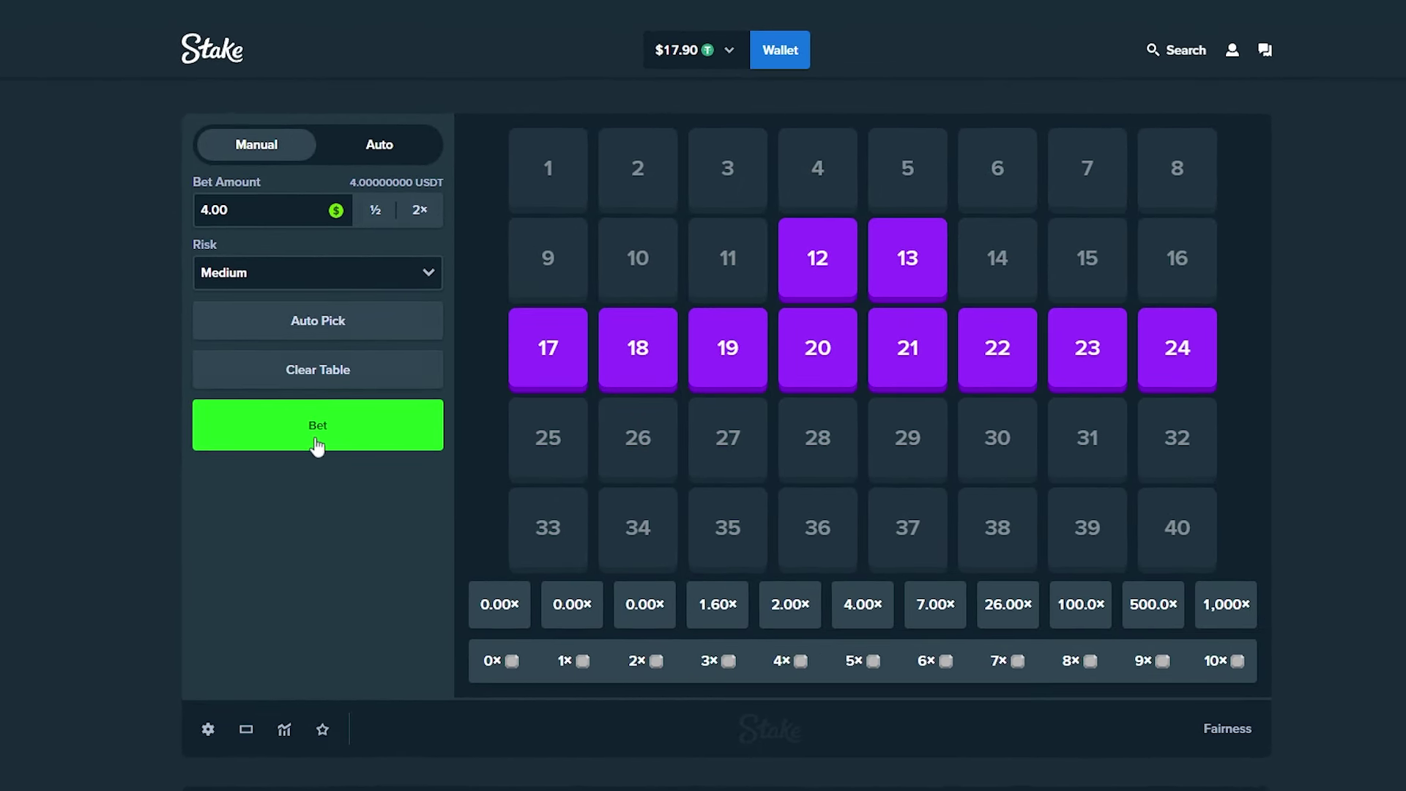
{"action": "left_click", "coordinate": [316, 443]}
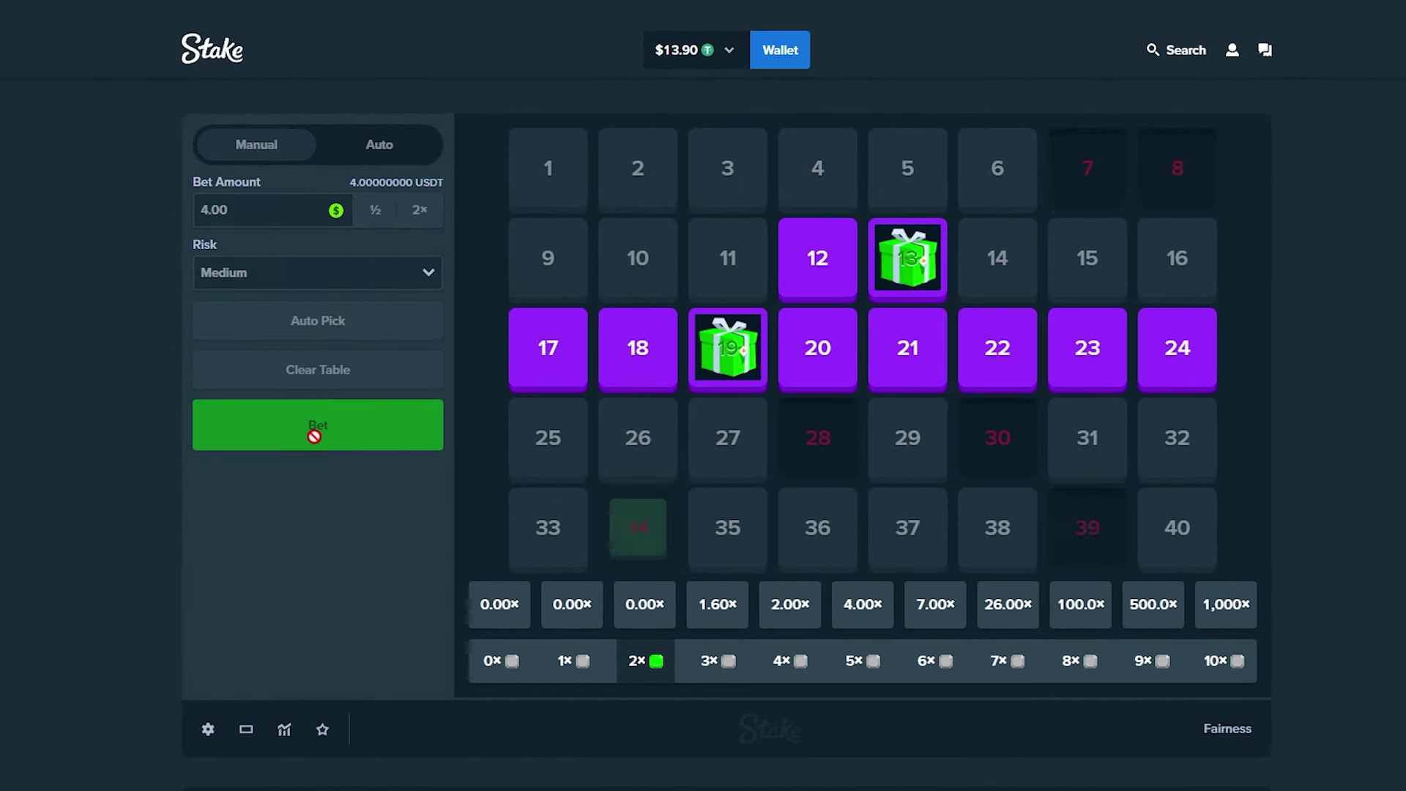
Place another $4.00 Keno bet on the ten selected tiles.
{"action": "left_click", "coordinate": [317, 444]}
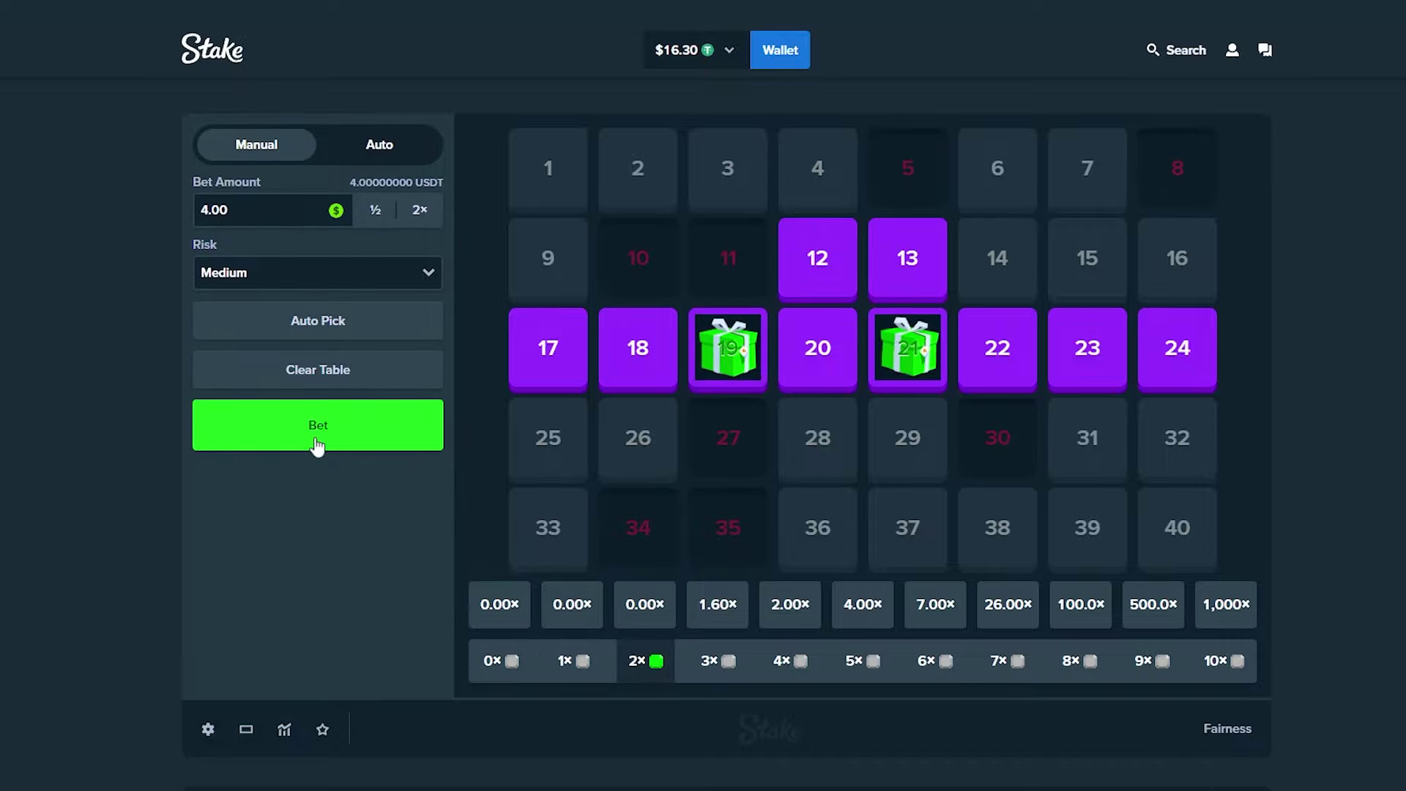
{"action": "left_click", "coordinate": [317, 445]}
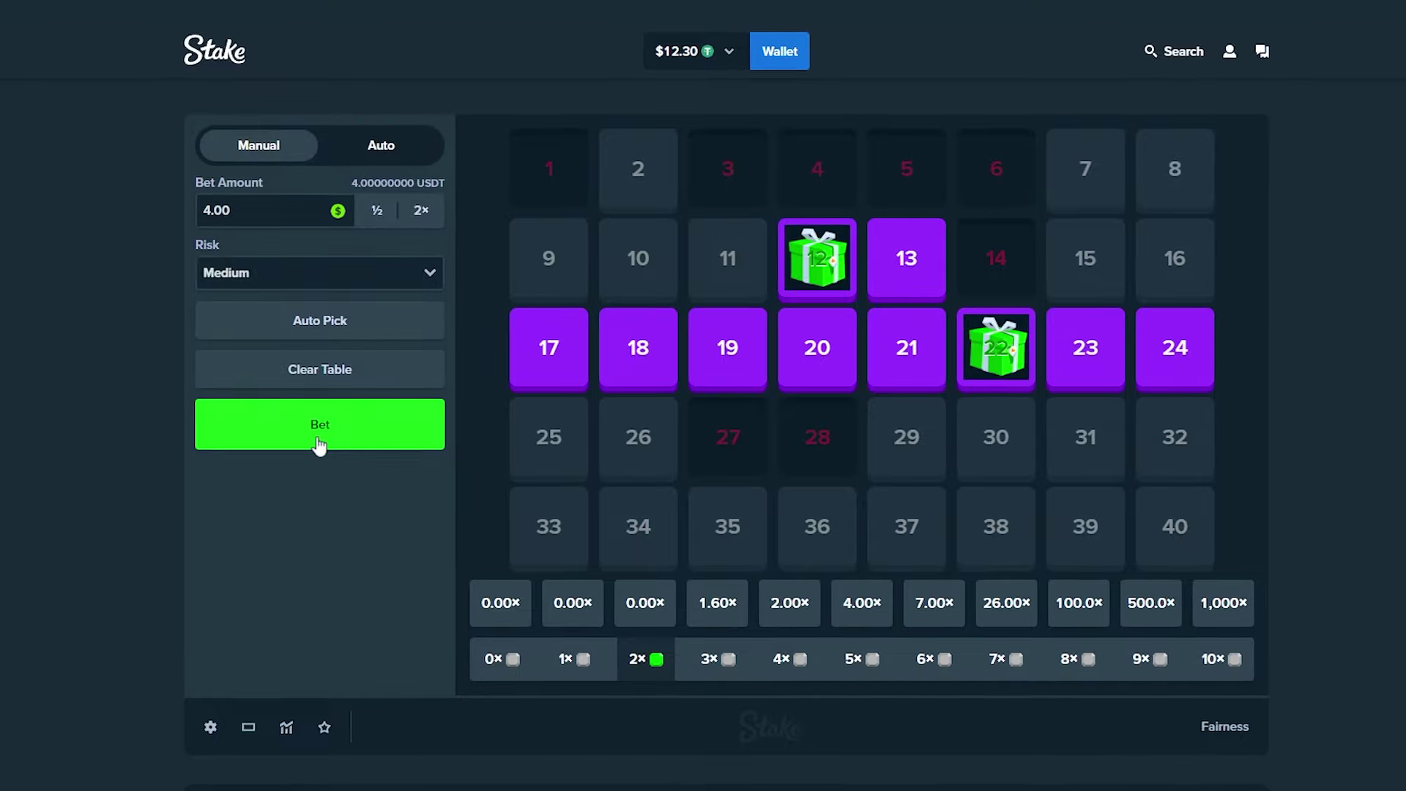
{"action": "left_click", "coordinate": [321, 444]}
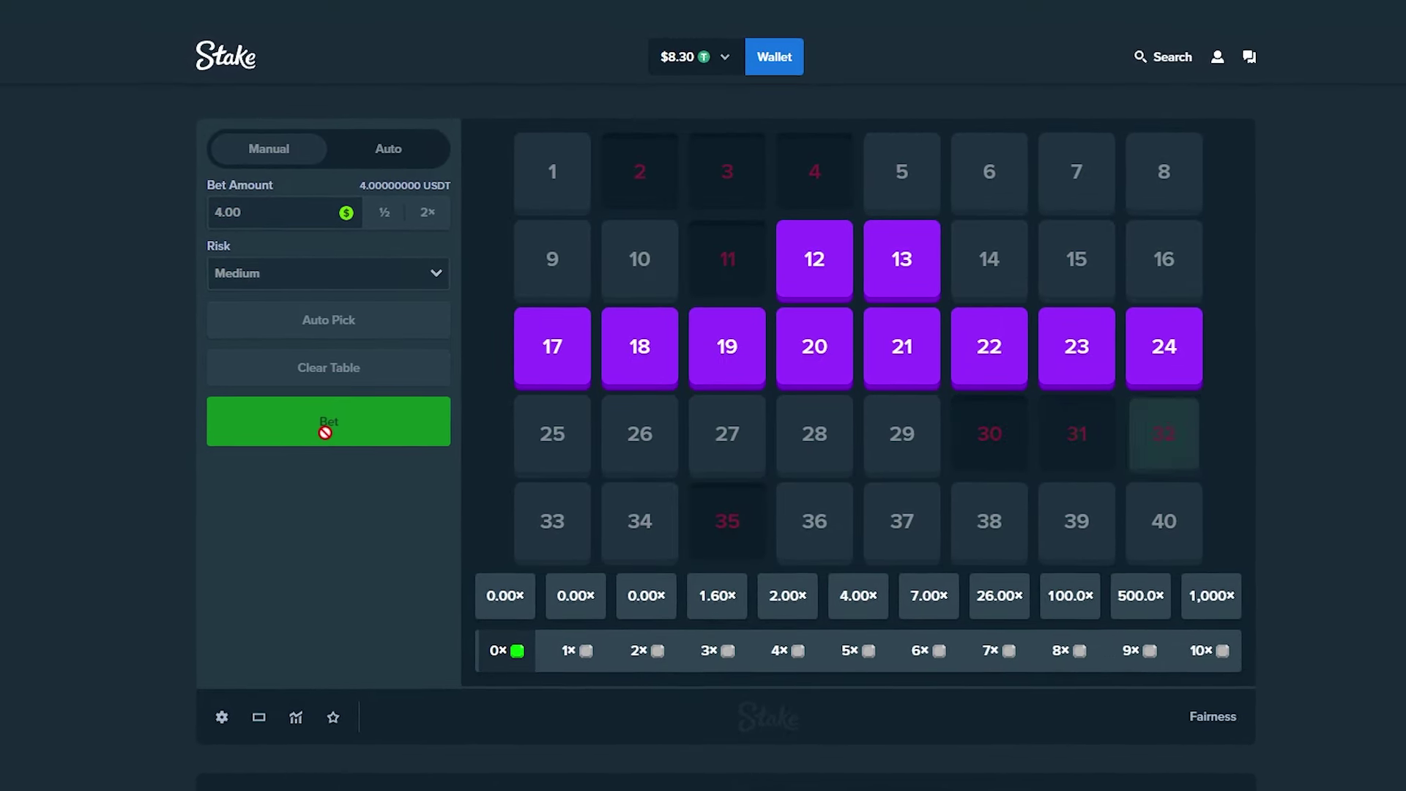
{"action": "left_click", "coordinate": [327, 433]}
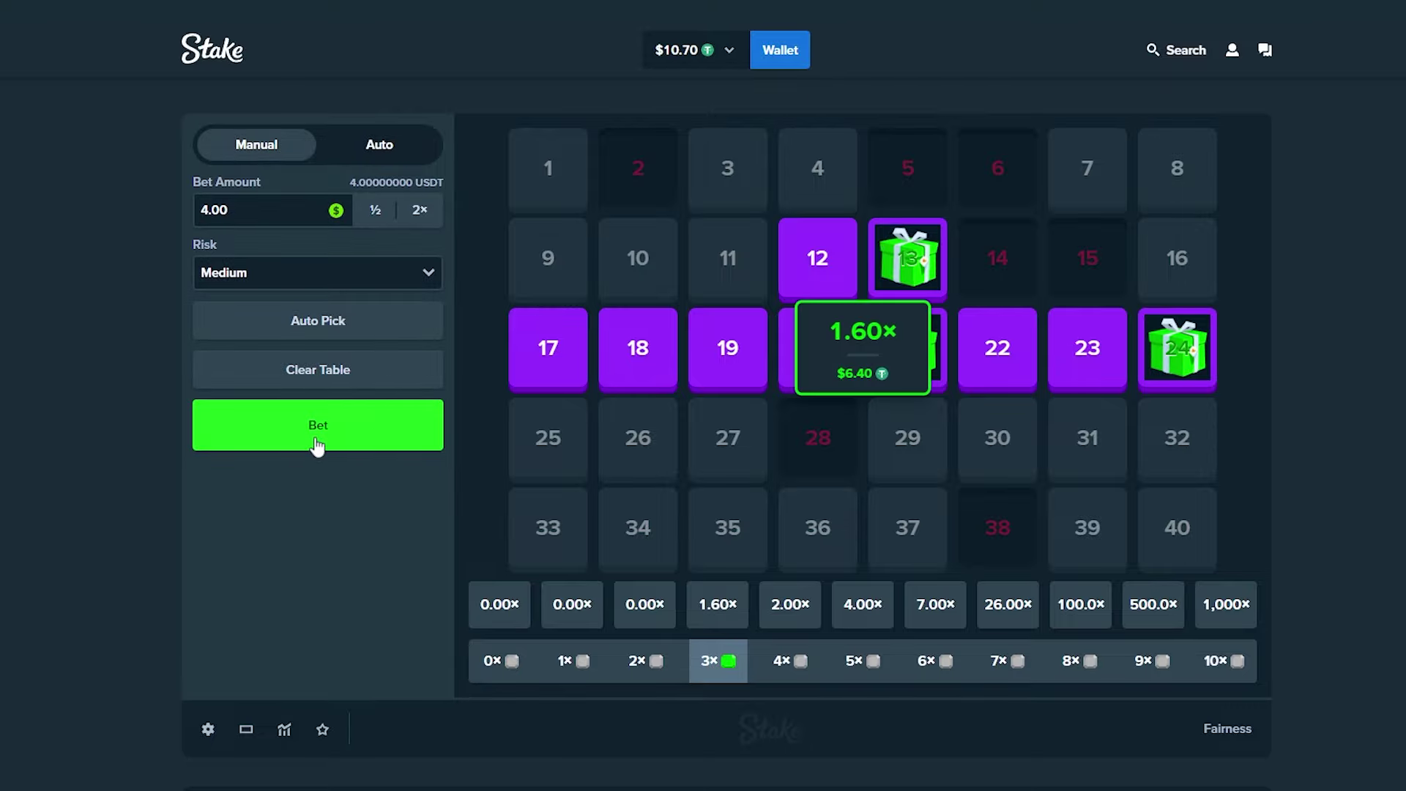
{"action": "left_click", "coordinate": [317, 445]}
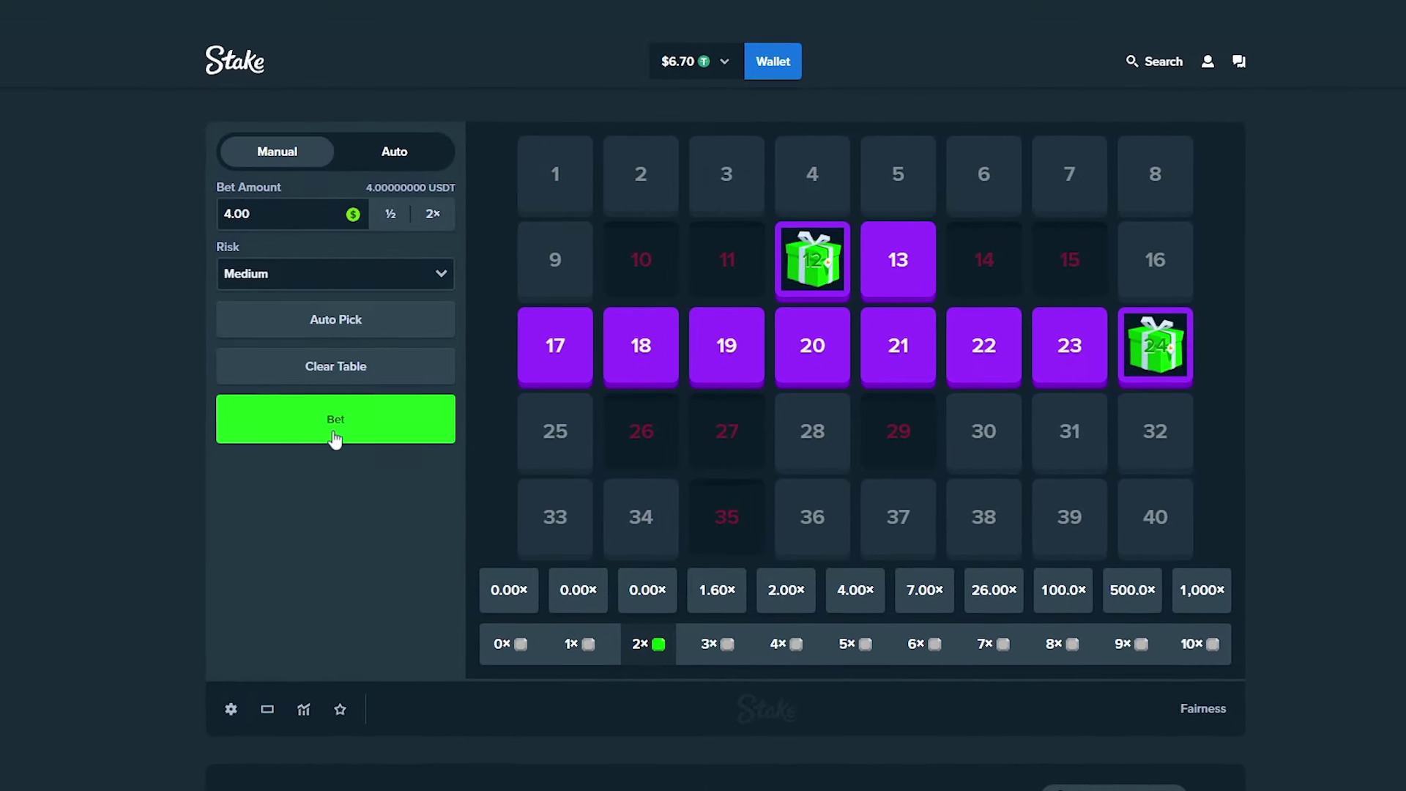
{"action": "left_click", "coordinate": [330, 431]}
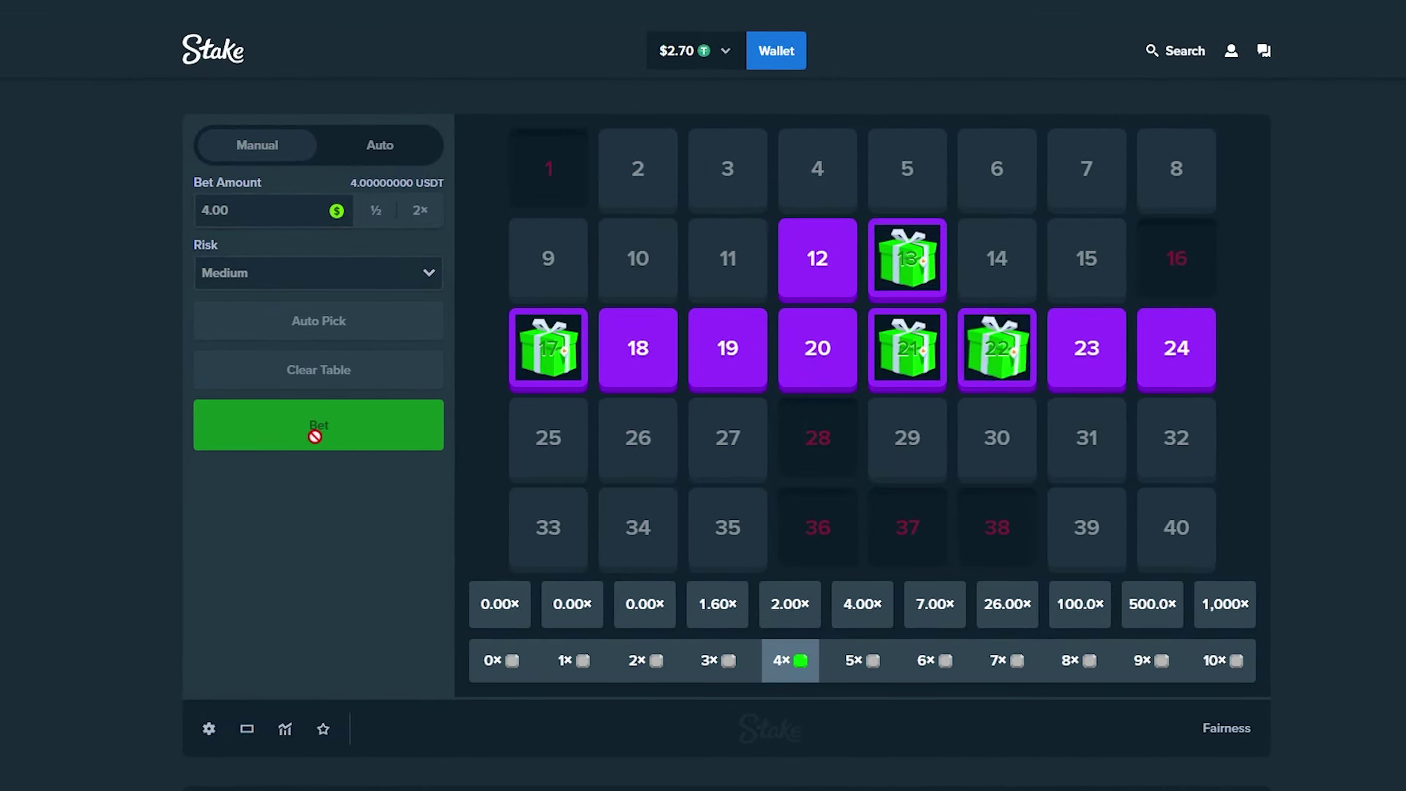
{"action": "left_click", "coordinate": [317, 443]}
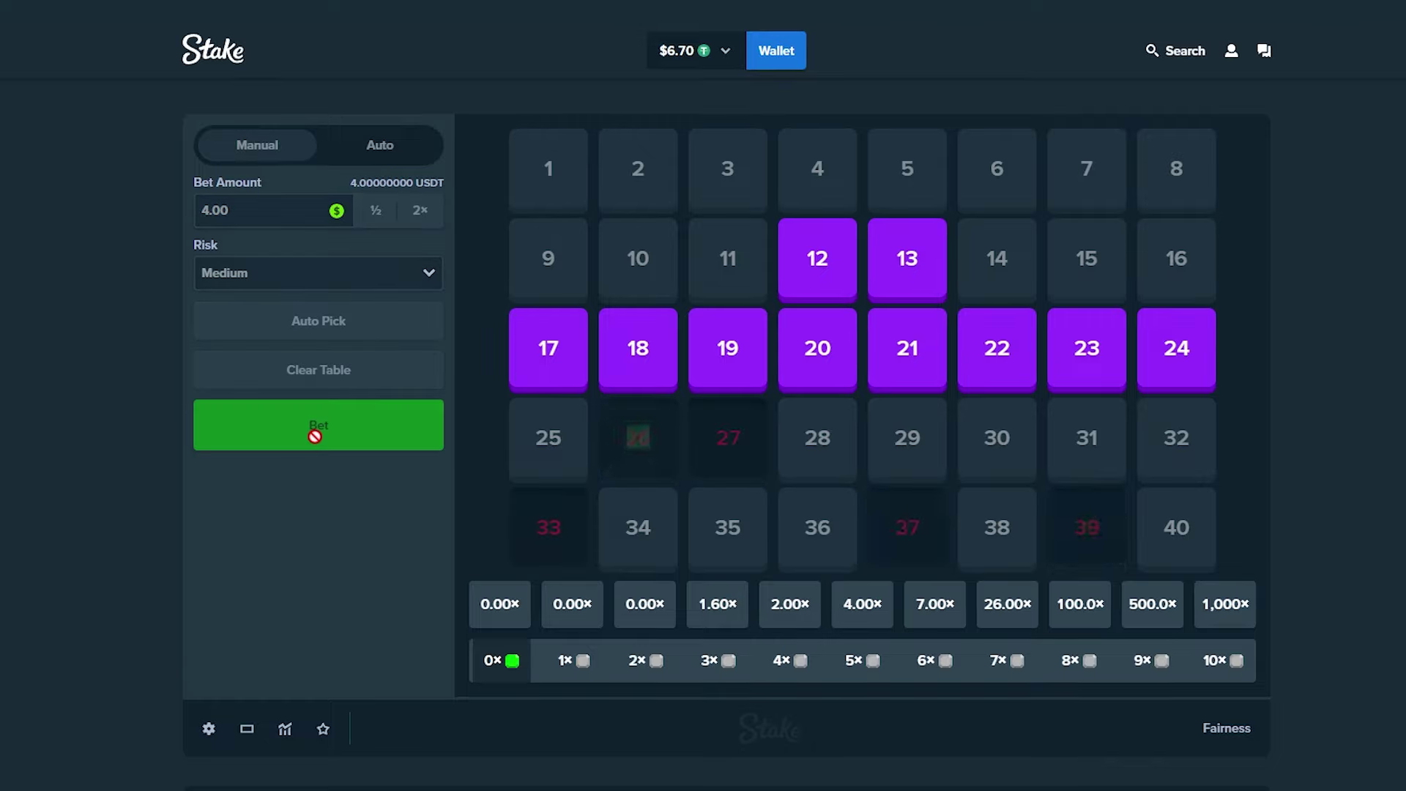
{"action": "left_click", "coordinate": [314, 436]}
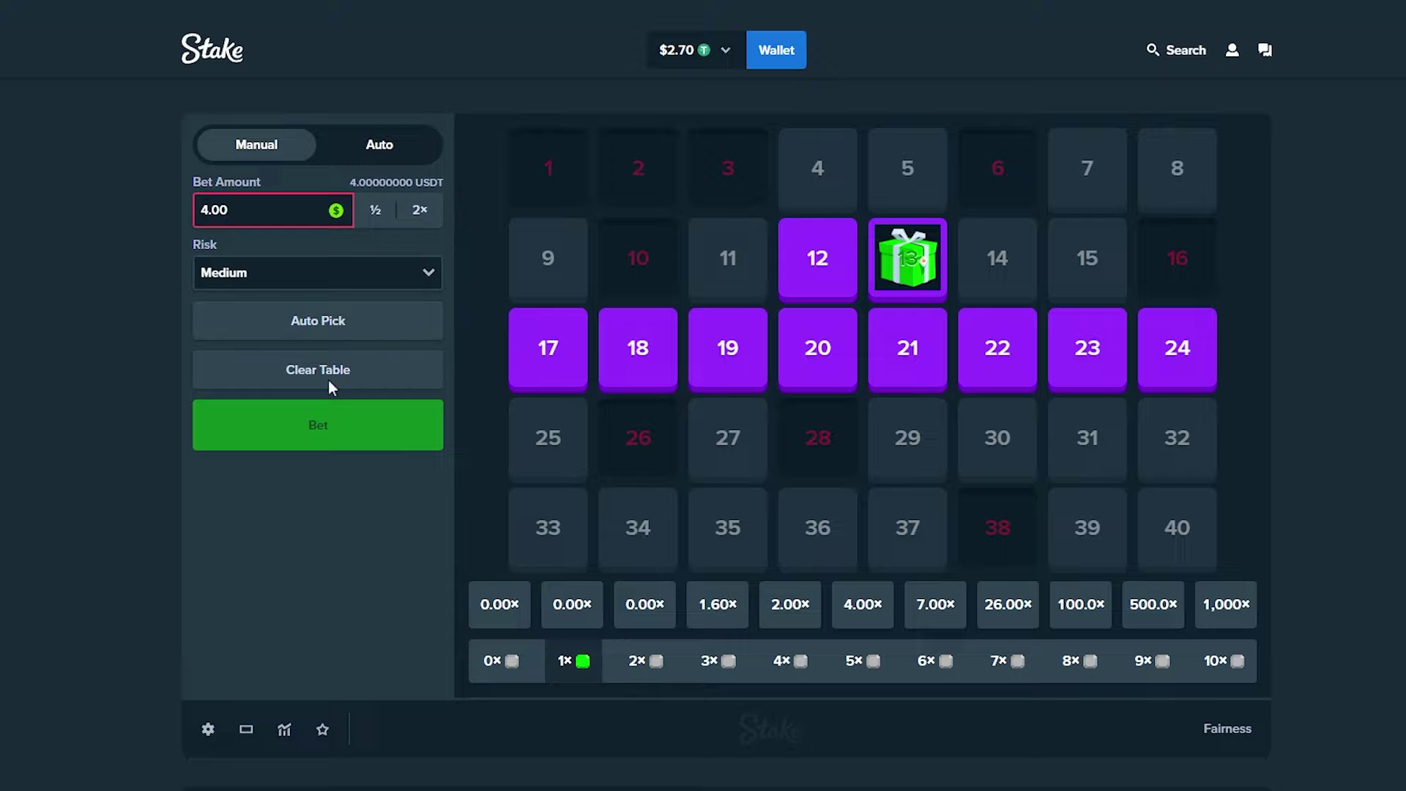
{"action": "left_click", "coordinate": [324, 423]}
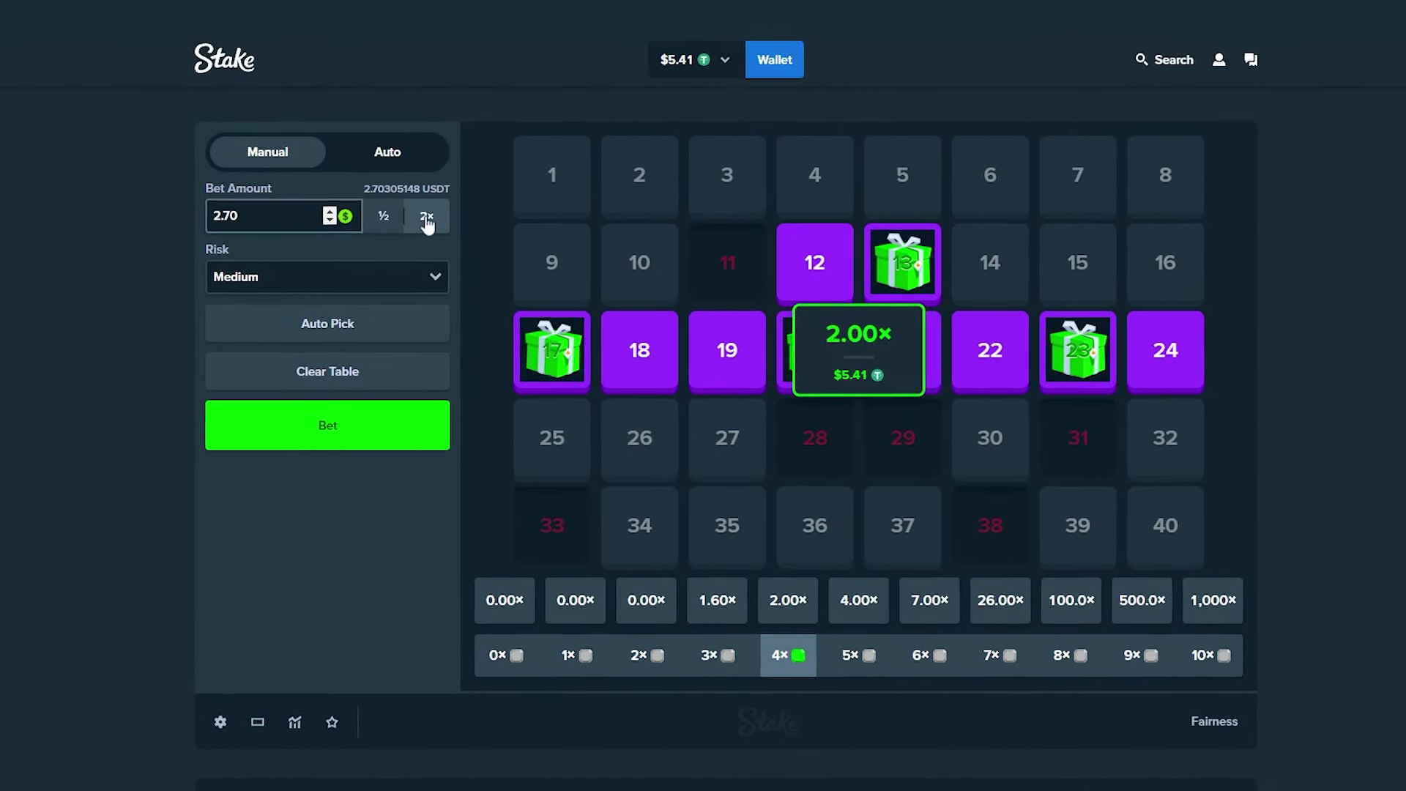
{"action": "left_click", "coordinate": [303, 426]}
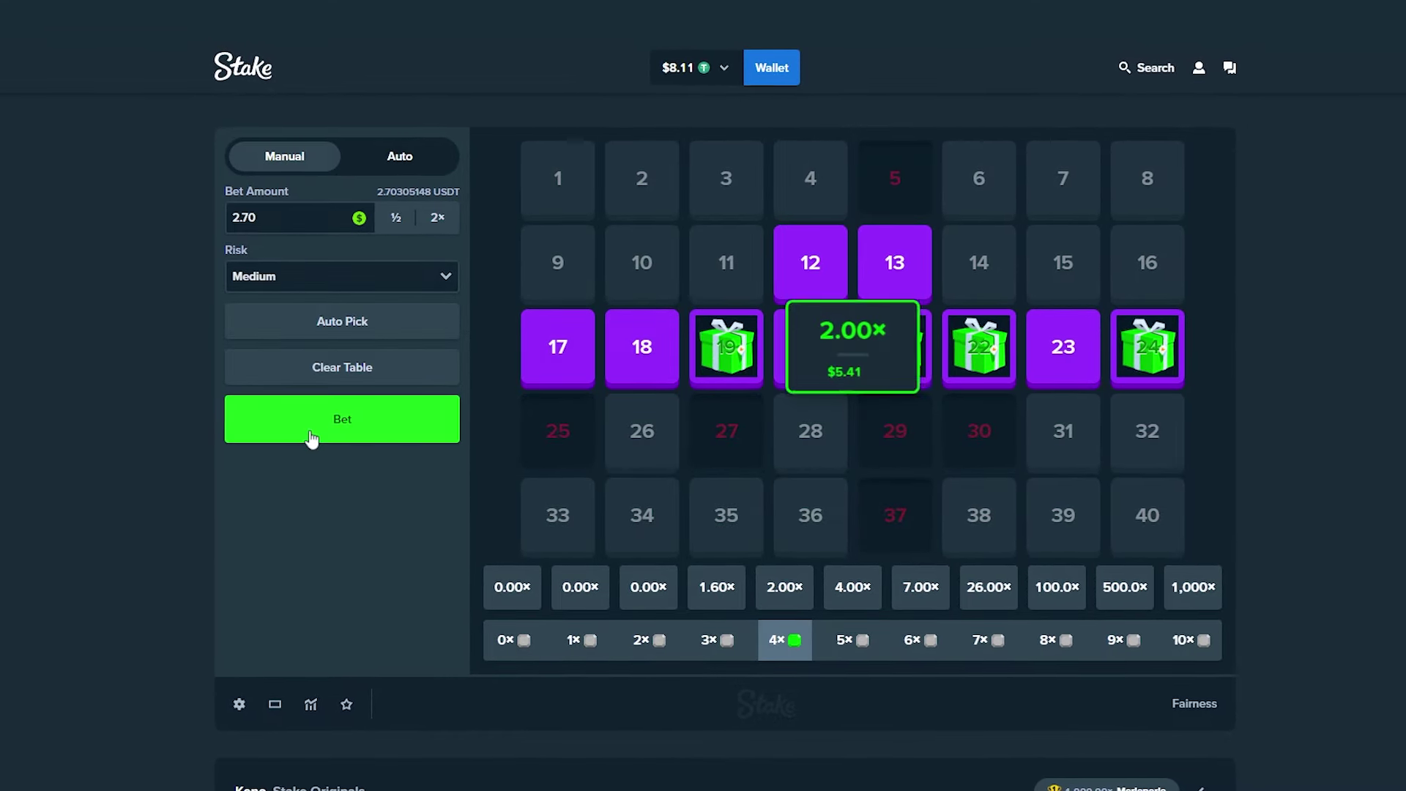
{"action": "left_click", "coordinate": [312, 439]}
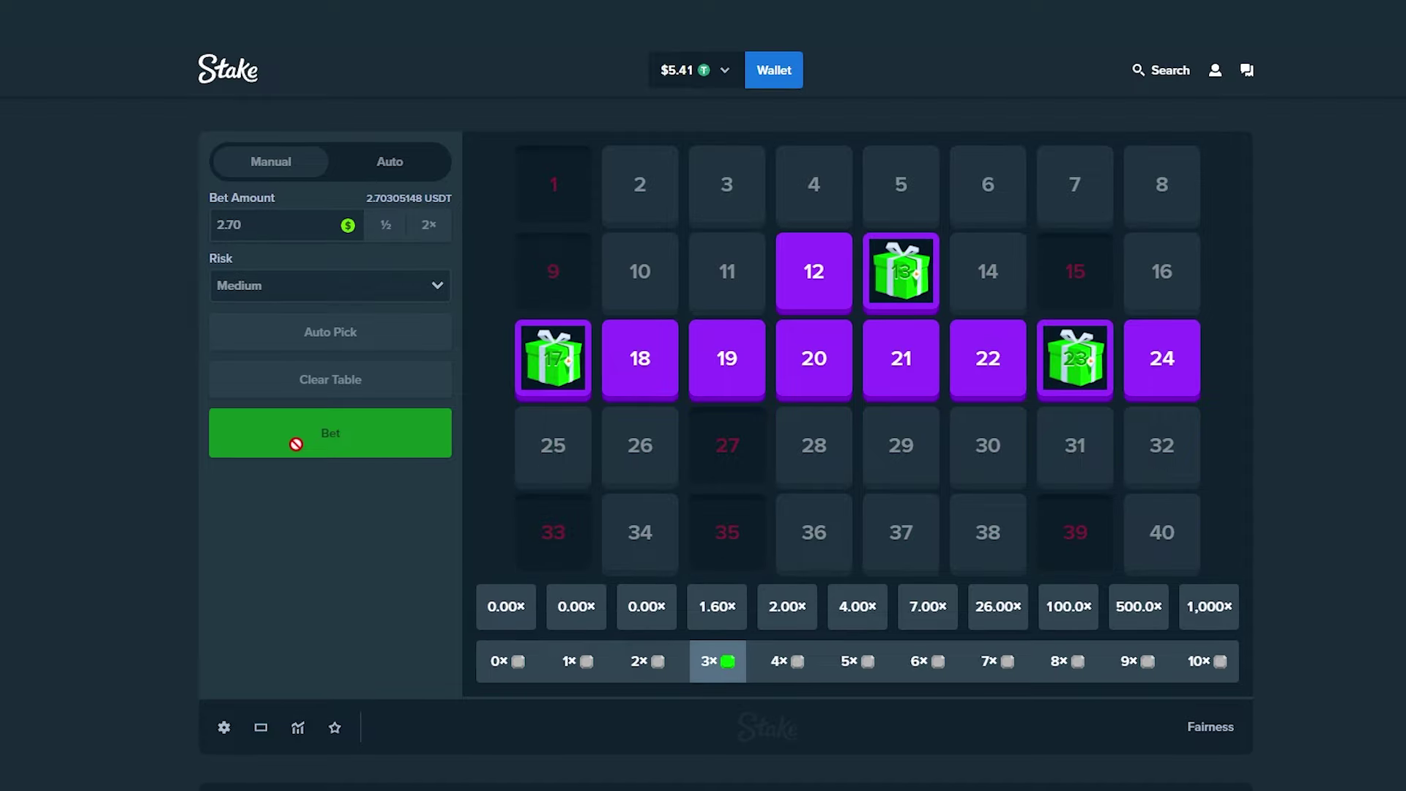
{"action": "left_click", "coordinate": [292, 442]}
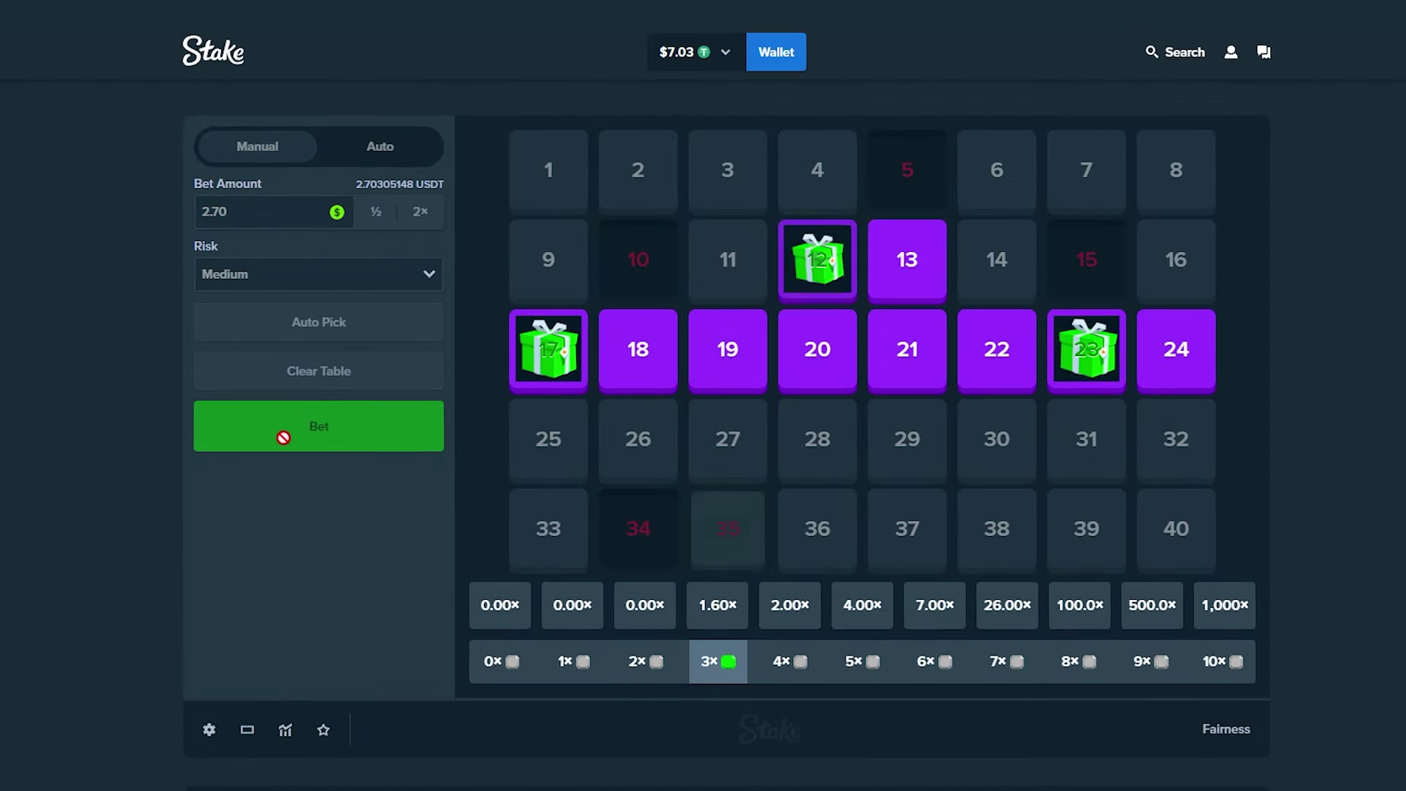
{"action": "left_click", "coordinate": [285, 446]}
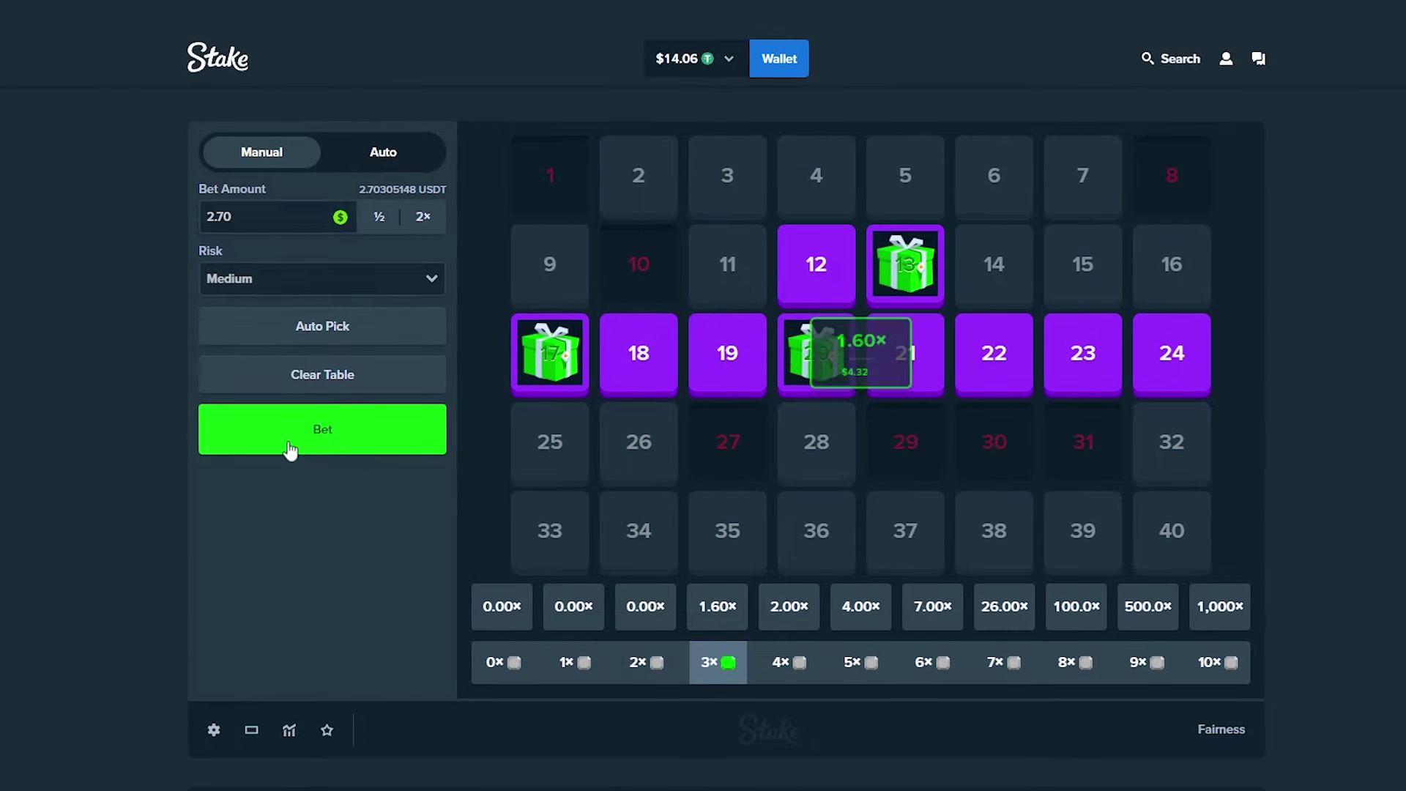
{"action": "left_click", "coordinate": [289, 442]}
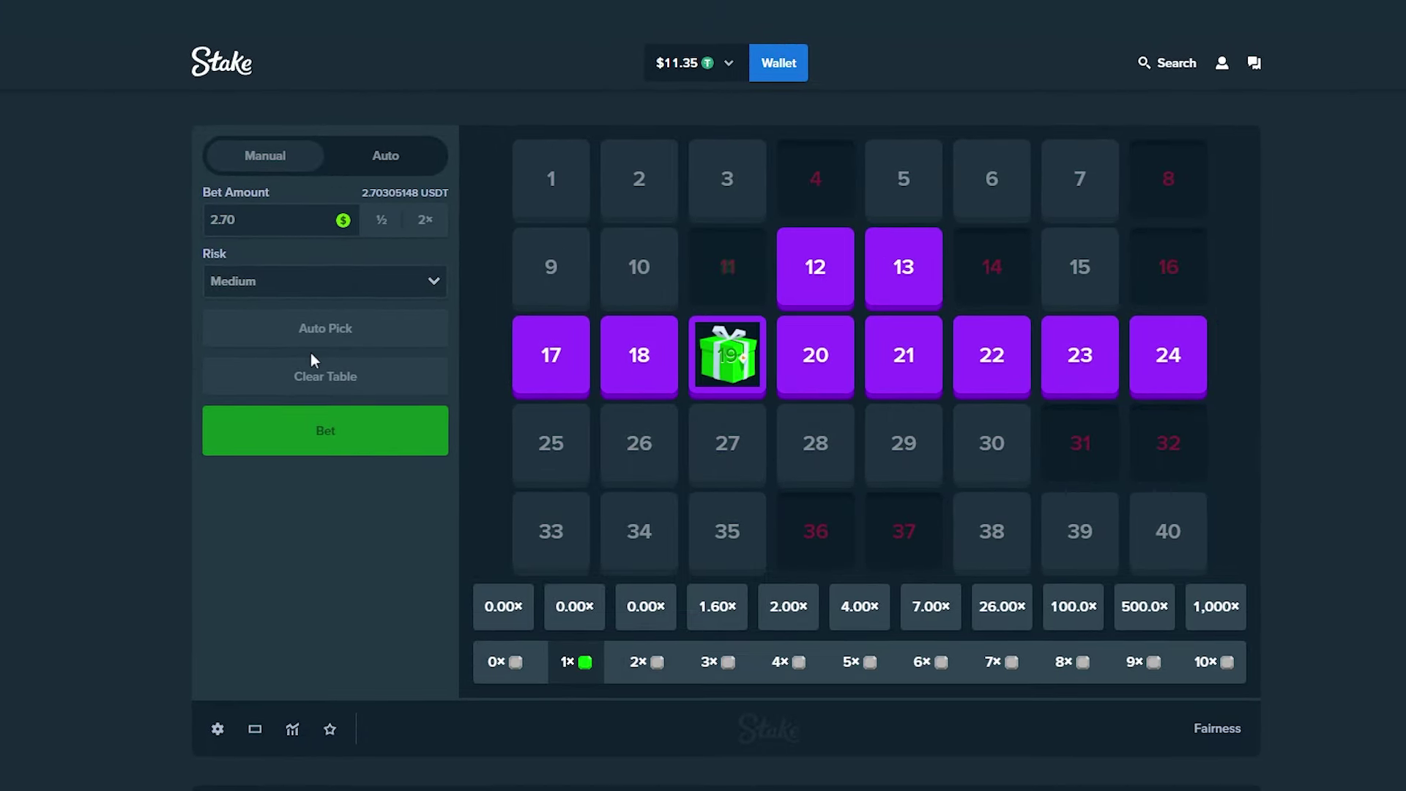
{"action": "left_click", "coordinate": [327, 429]}
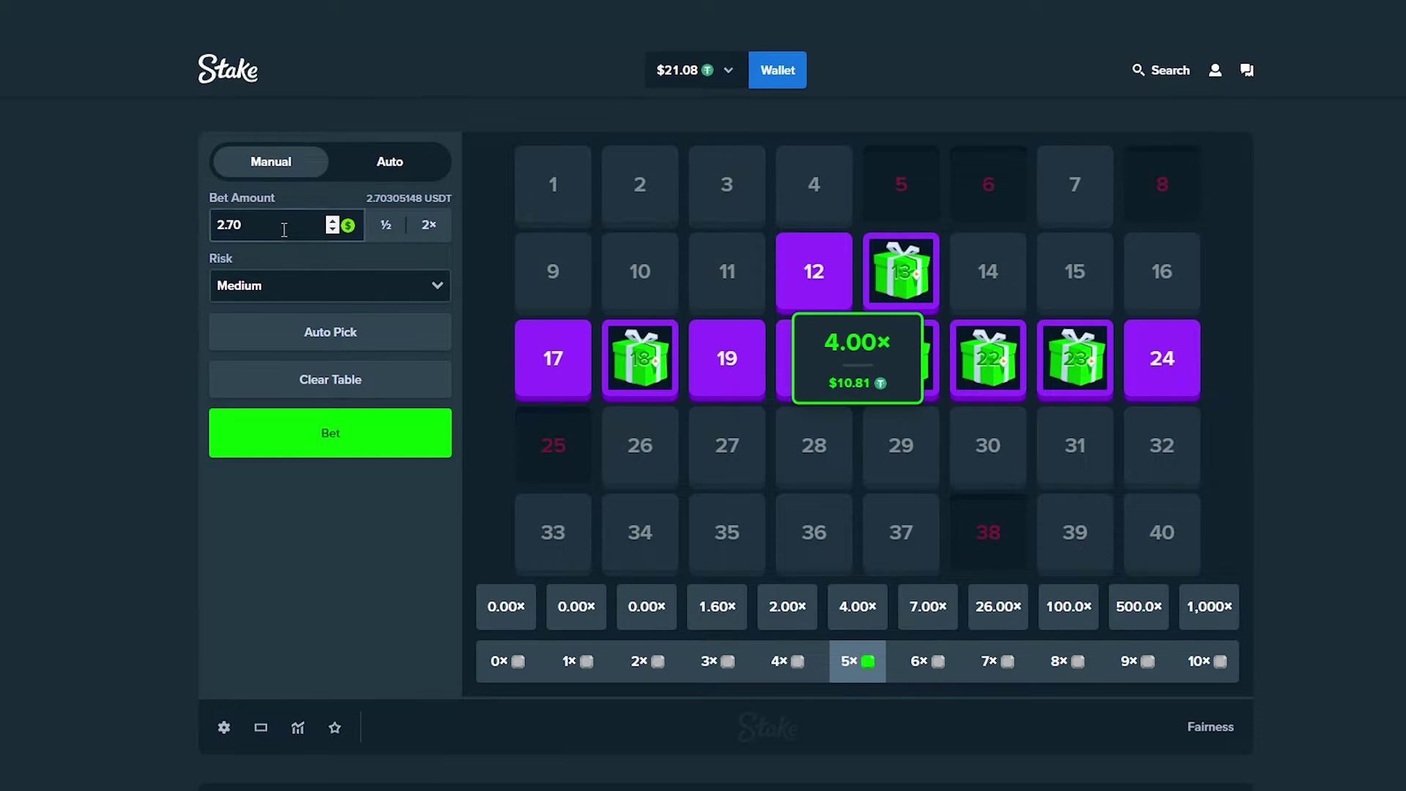
{"action": "double_click", "coordinate": [282, 223]}
{"action": "type", "text": "5"}
{"action": "left_click", "coordinate": [298, 449]}
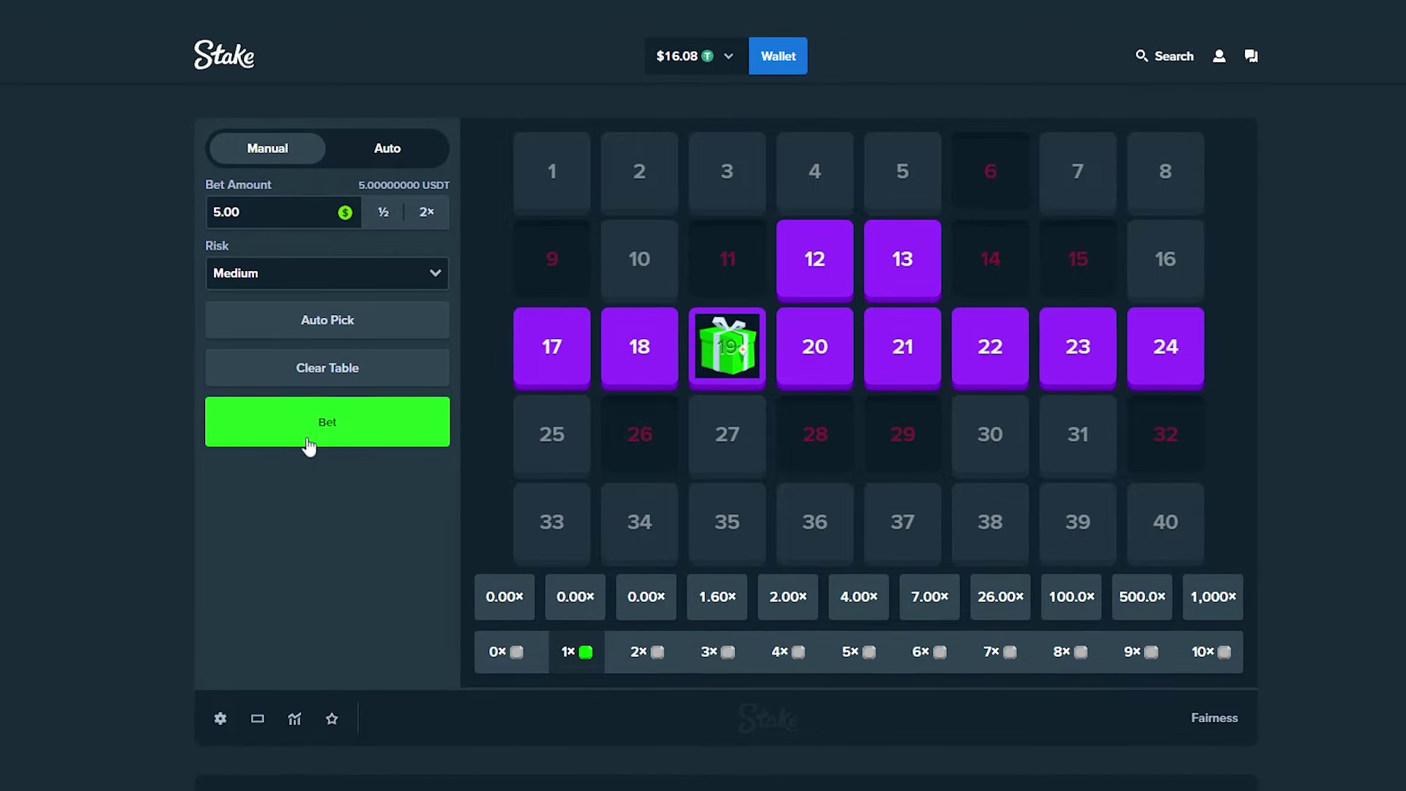
{"action": "left_click", "coordinate": [309, 442]}
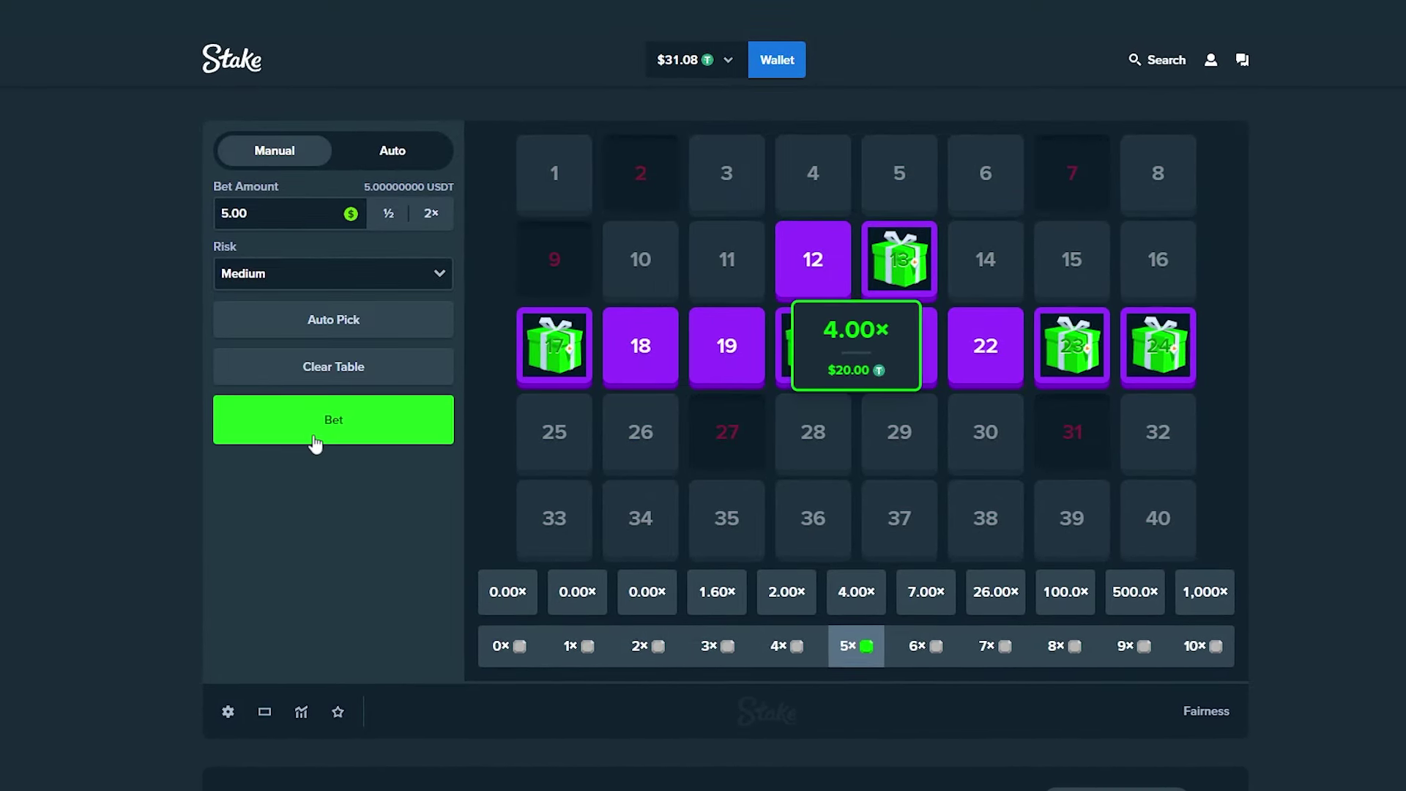
{"action": "left_click", "coordinate": [390, 417]}
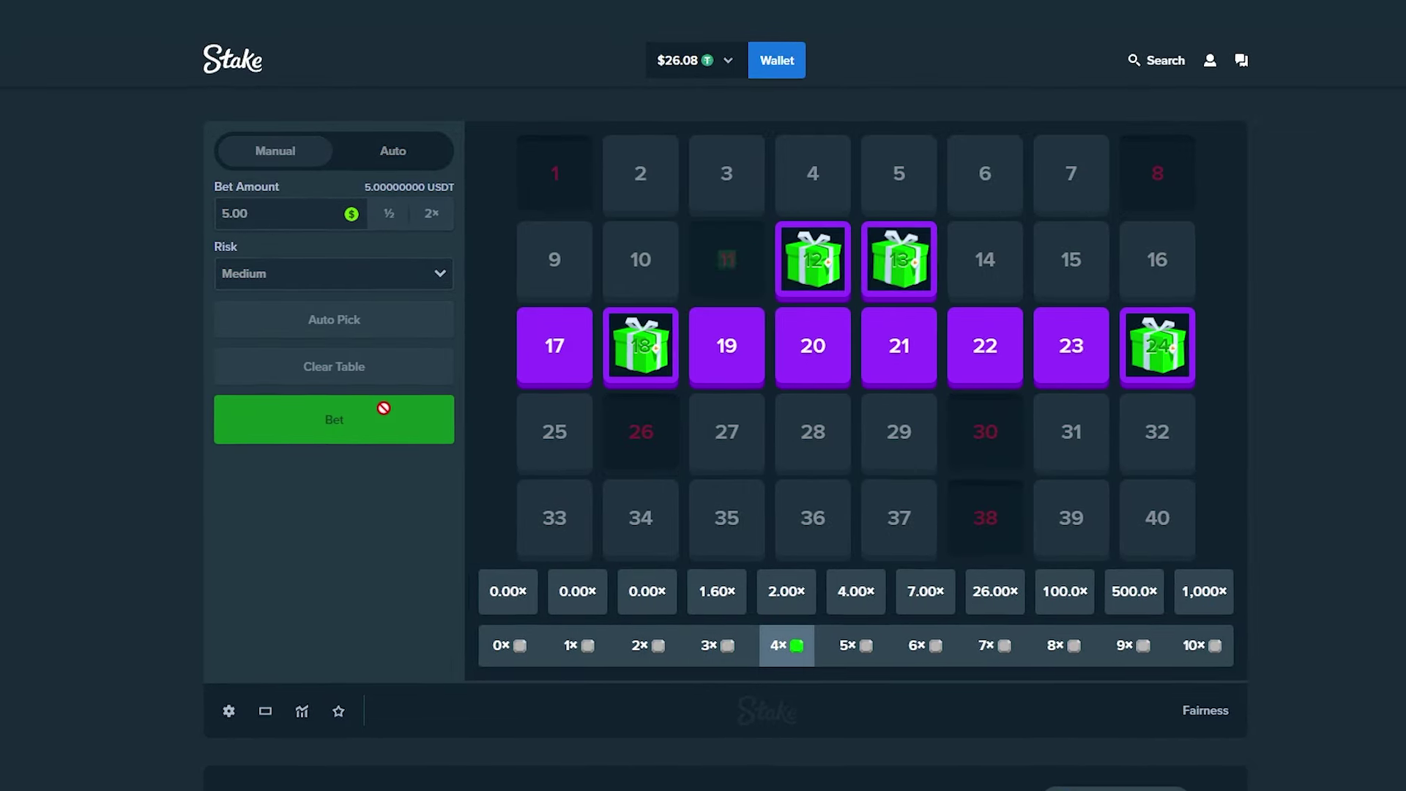
{"action": "left_click", "coordinate": [373, 419]}
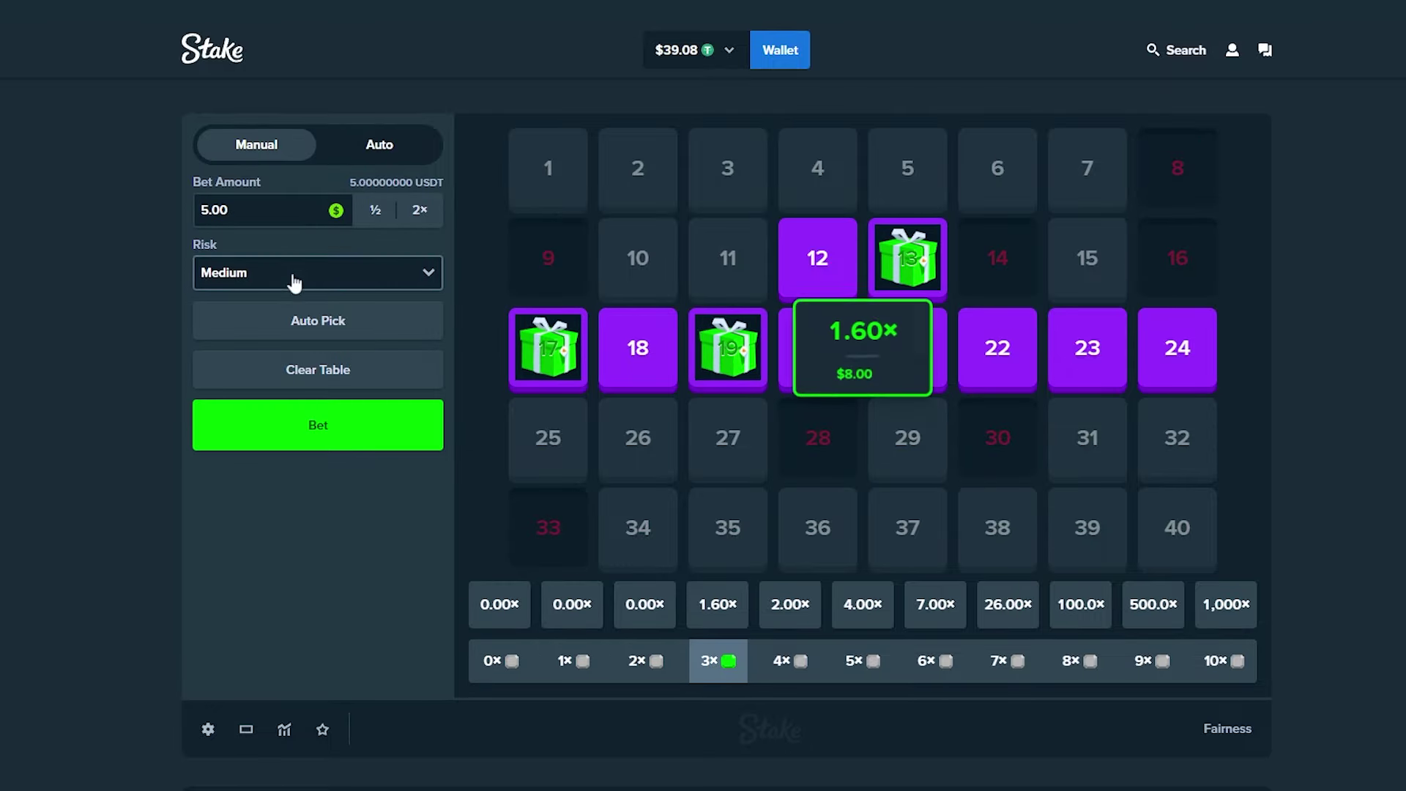
{"action": "left_click", "coordinate": [228, 52]}
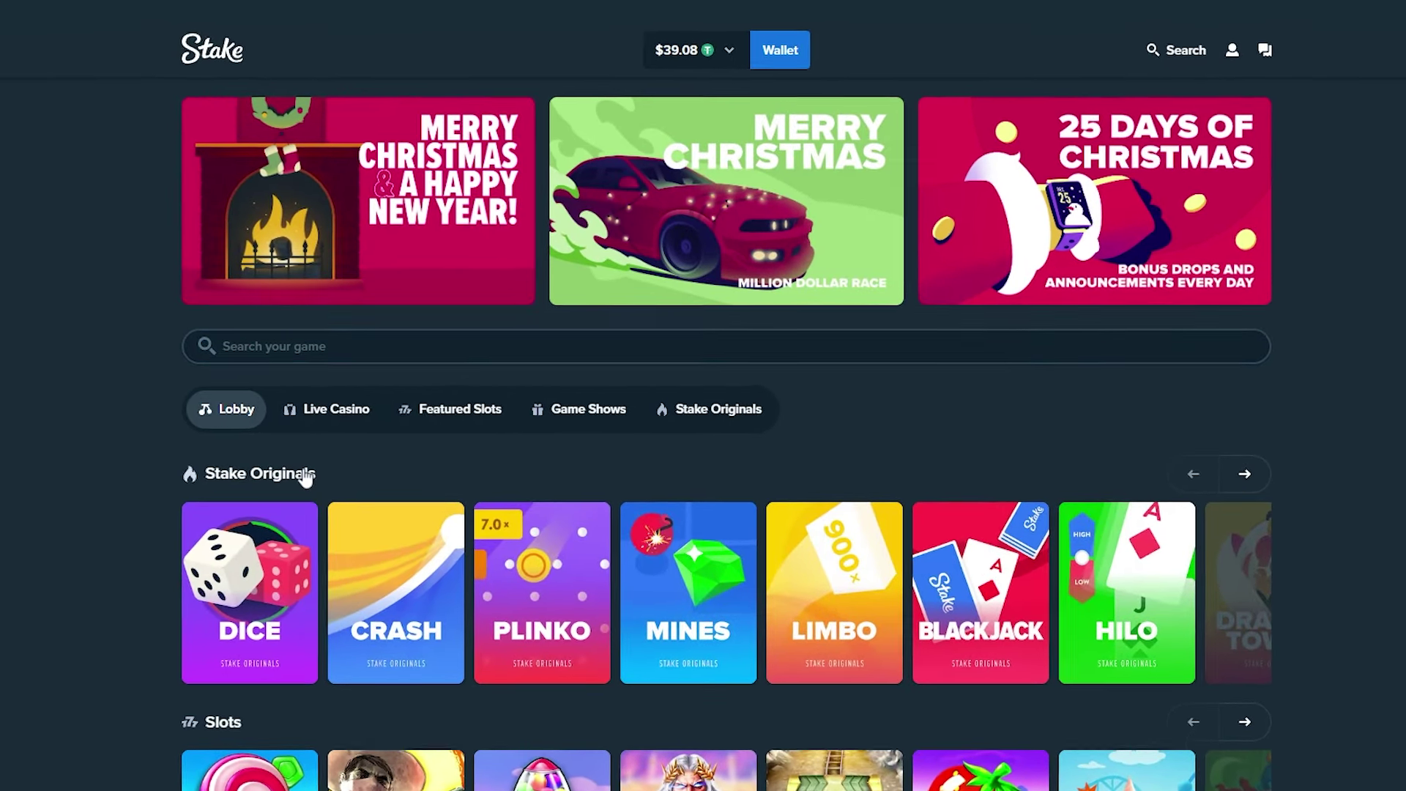
{"action": "left_click", "coordinate": [303, 471]}
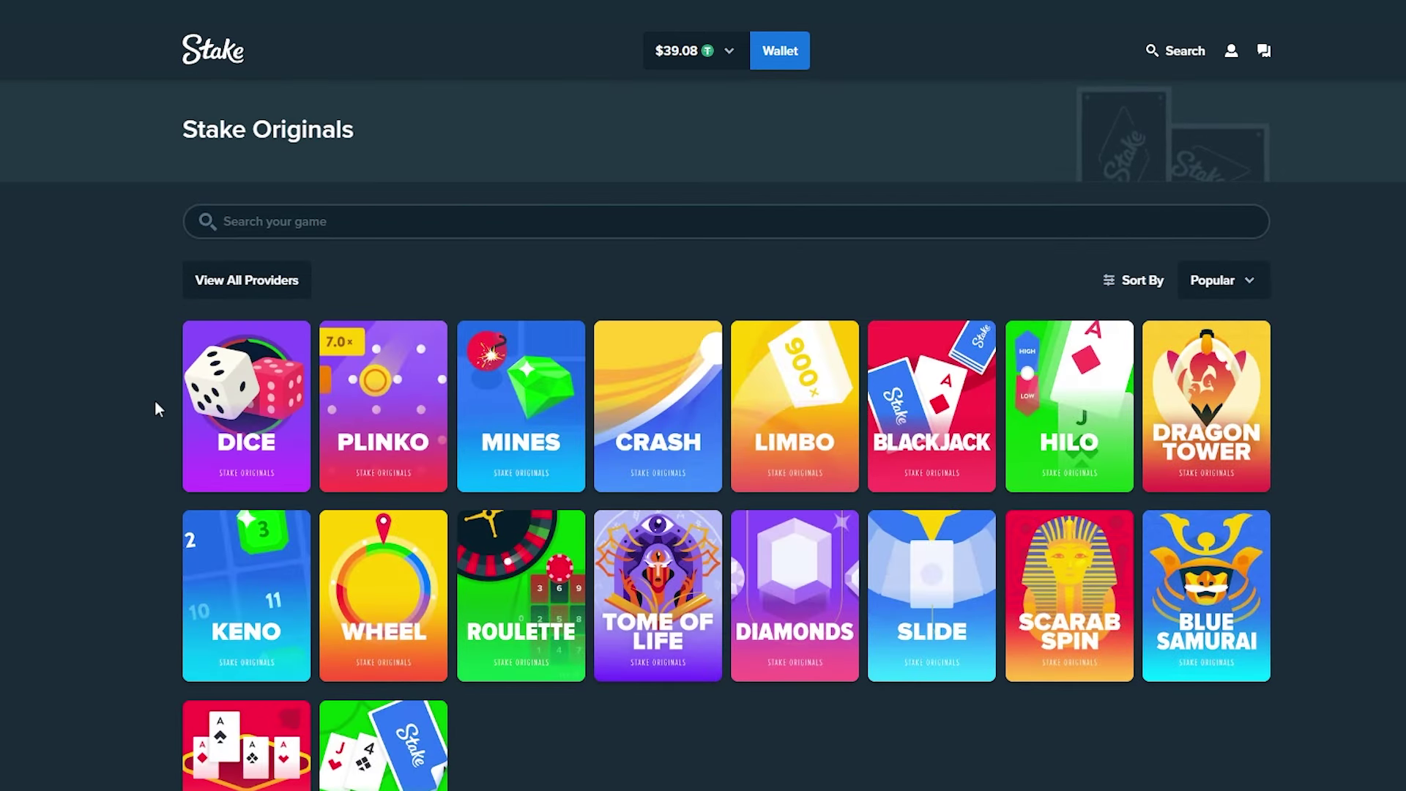
{"action": "left_click", "coordinate": [795, 401]}
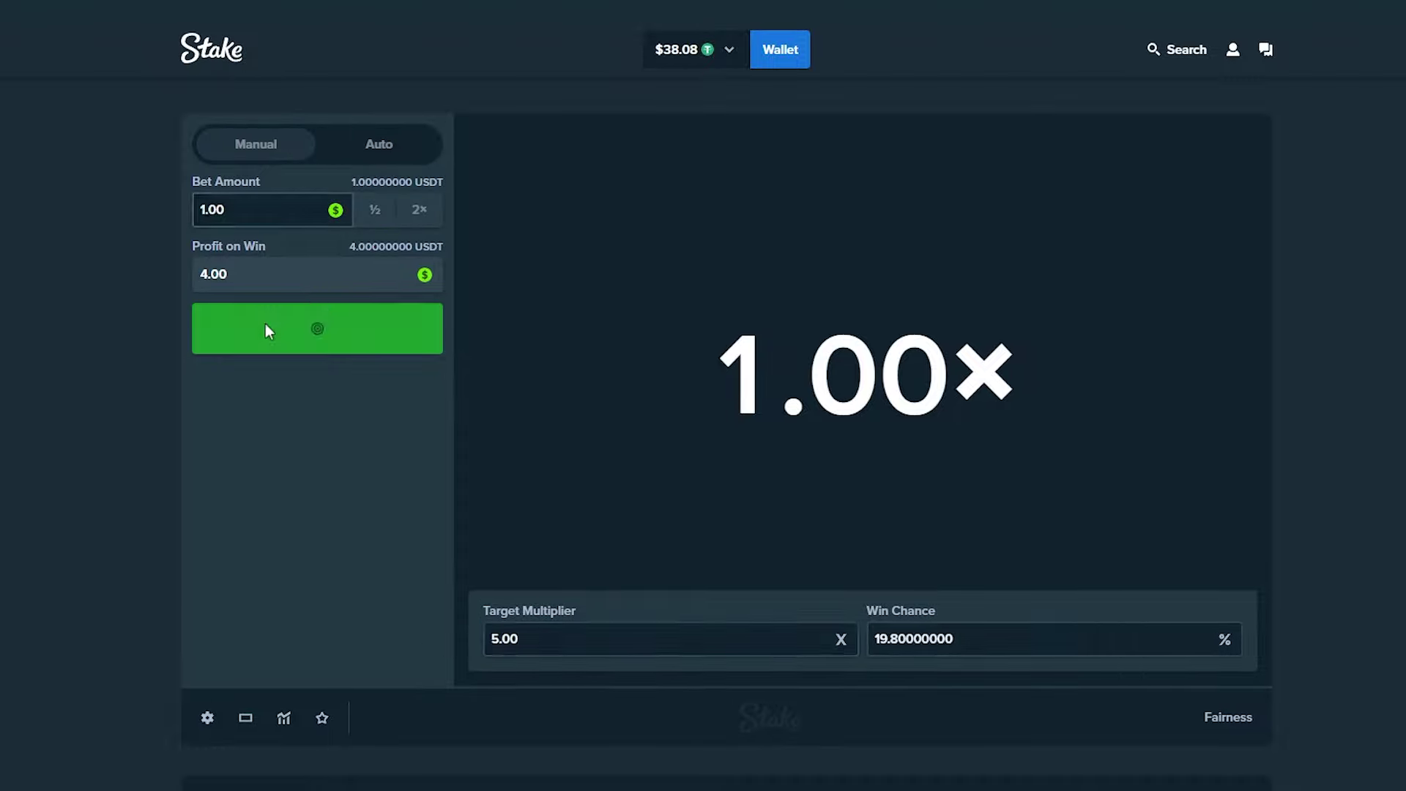
{"action": "left_click", "coordinate": [318, 328]}
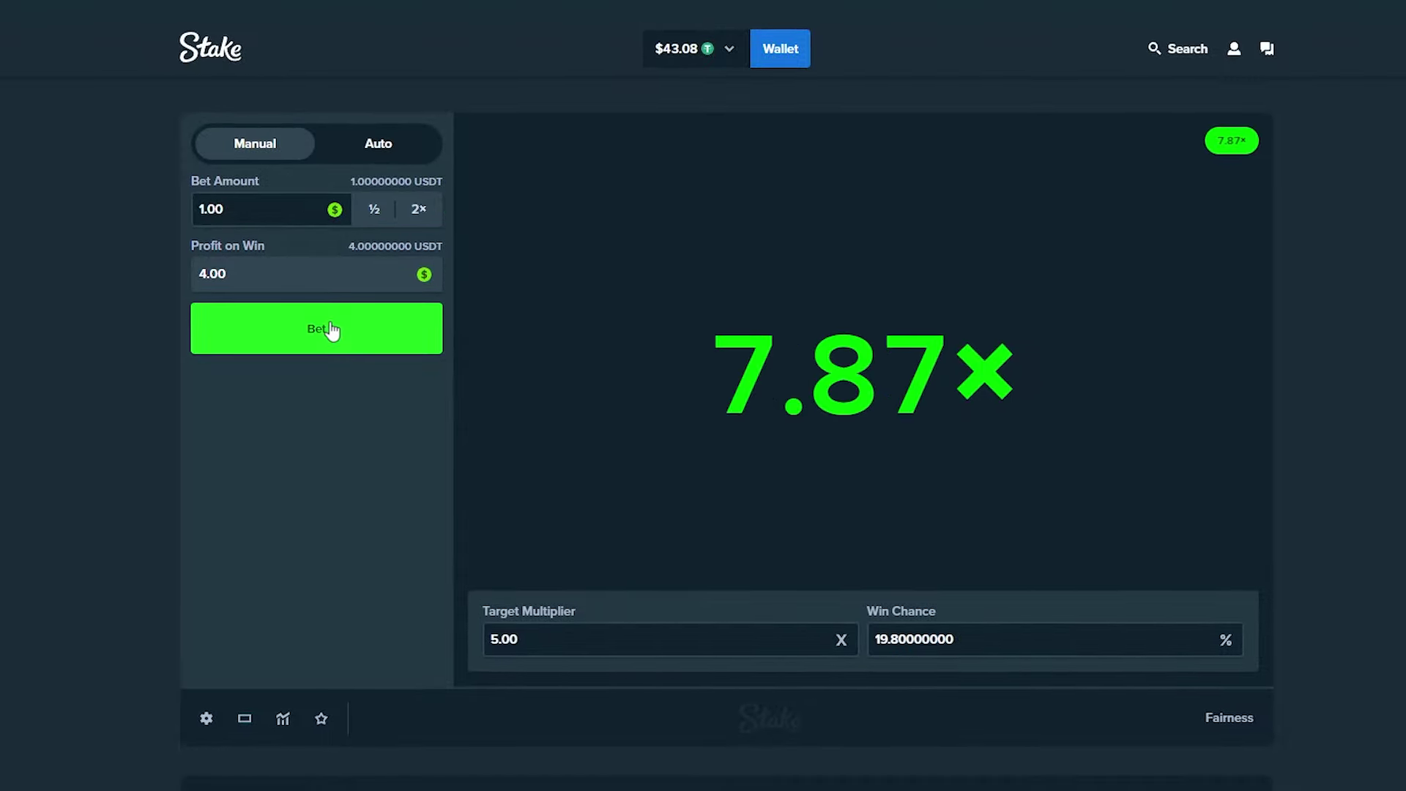
{"action": "left_click", "coordinate": [330, 330]}
{"action": "left_click", "coordinate": [330, 330]}
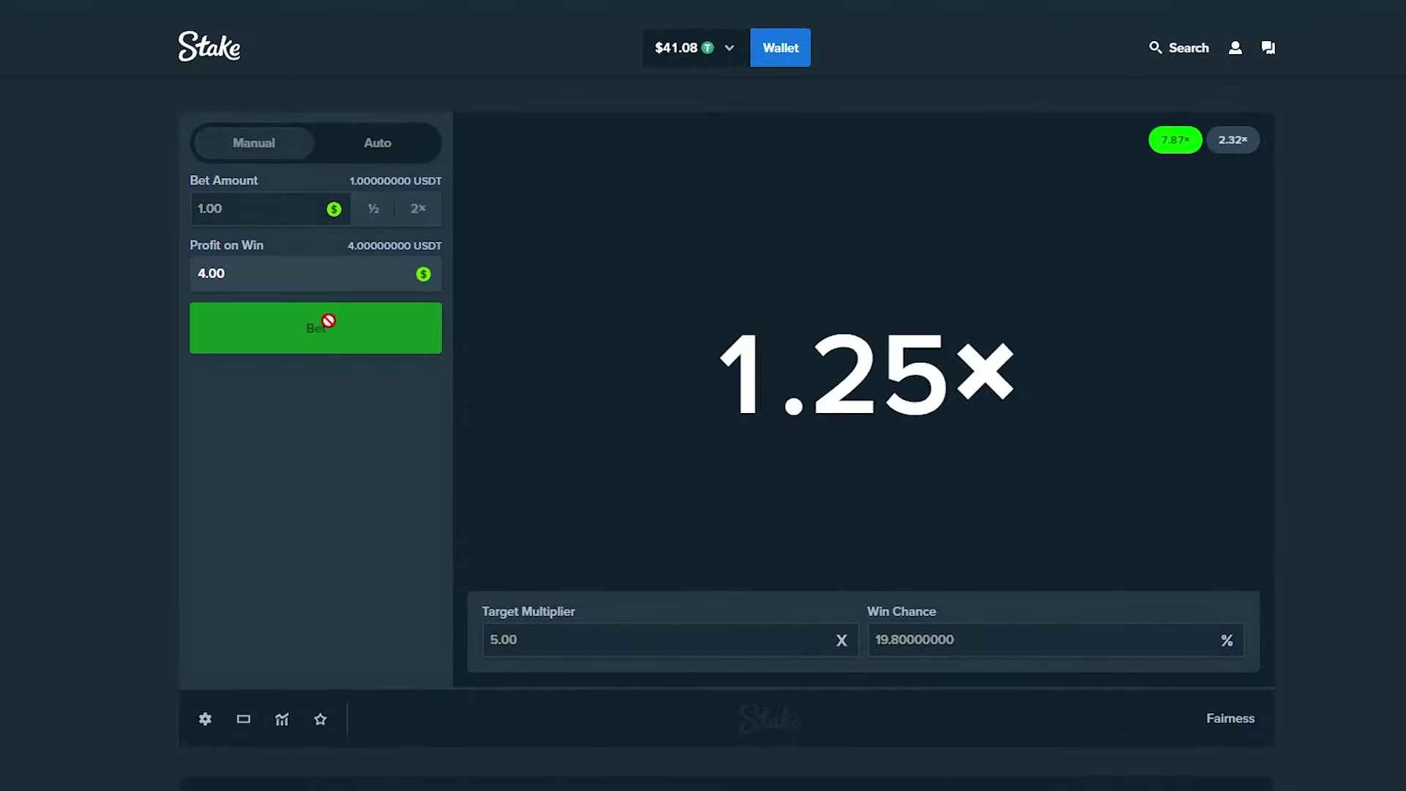
{"action": "left_click", "coordinate": [329, 321]}
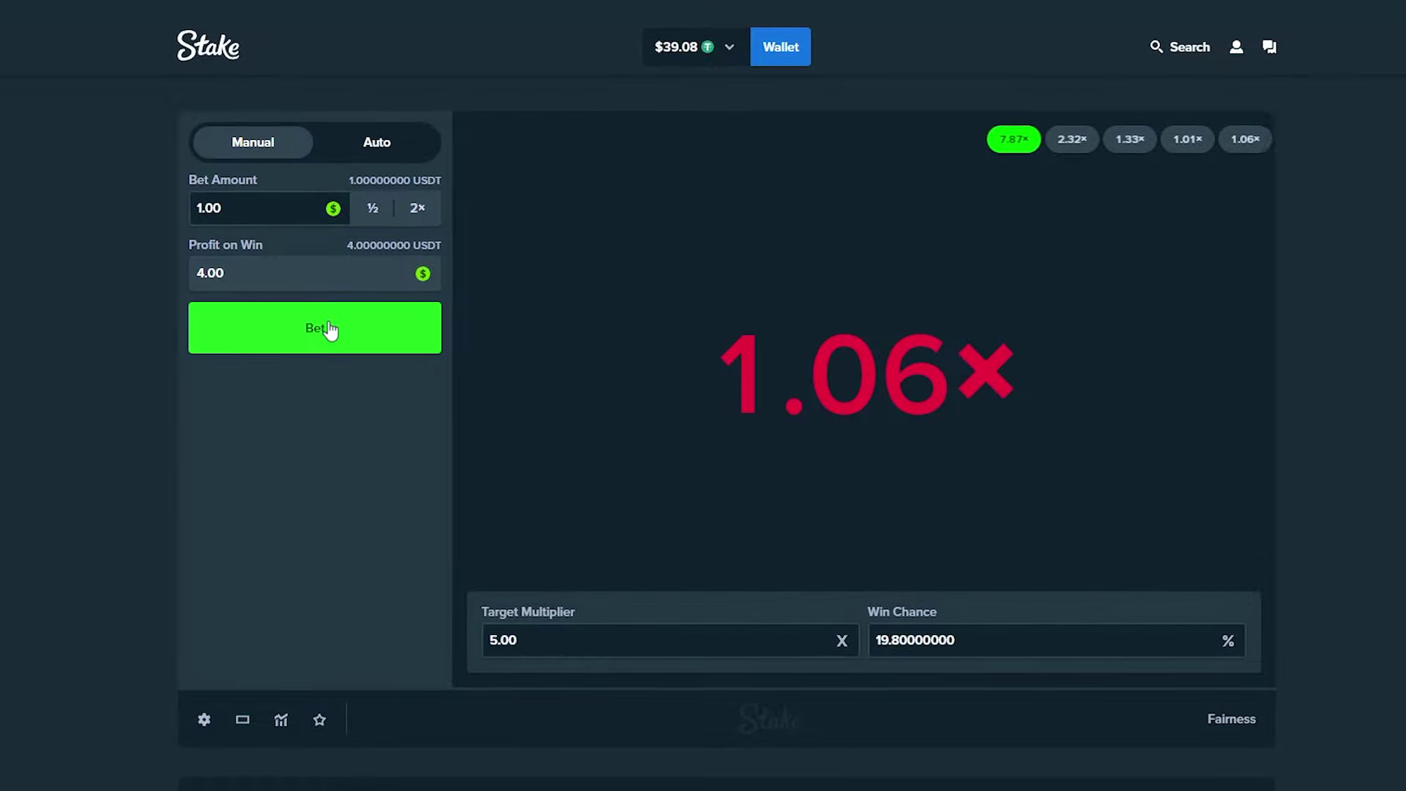
{"action": "left_click", "coordinate": [328, 321]}
{"action": "left_click", "coordinate": [315, 324]}
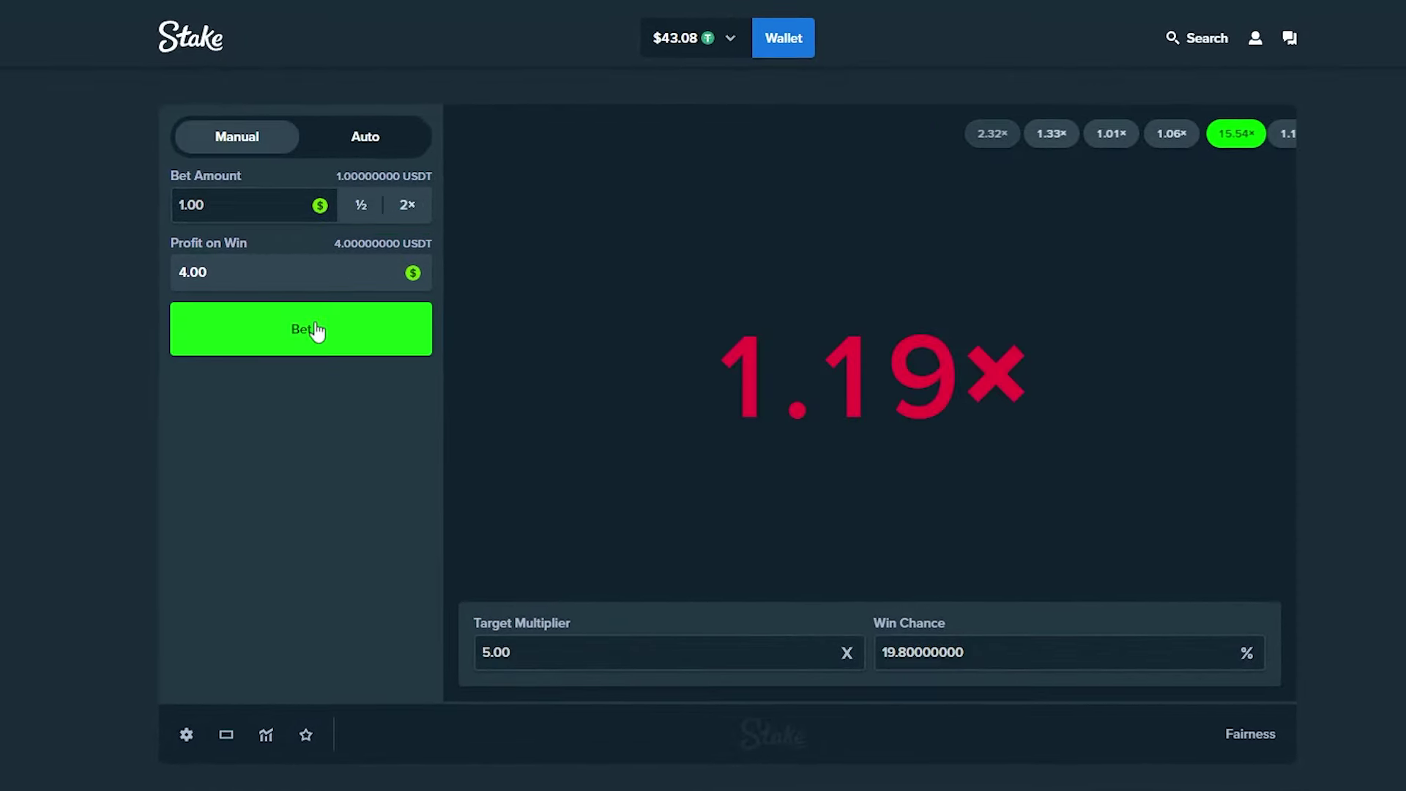
{"action": "left_click", "coordinate": [314, 323]}
{"action": "left_click", "coordinate": [319, 326]}
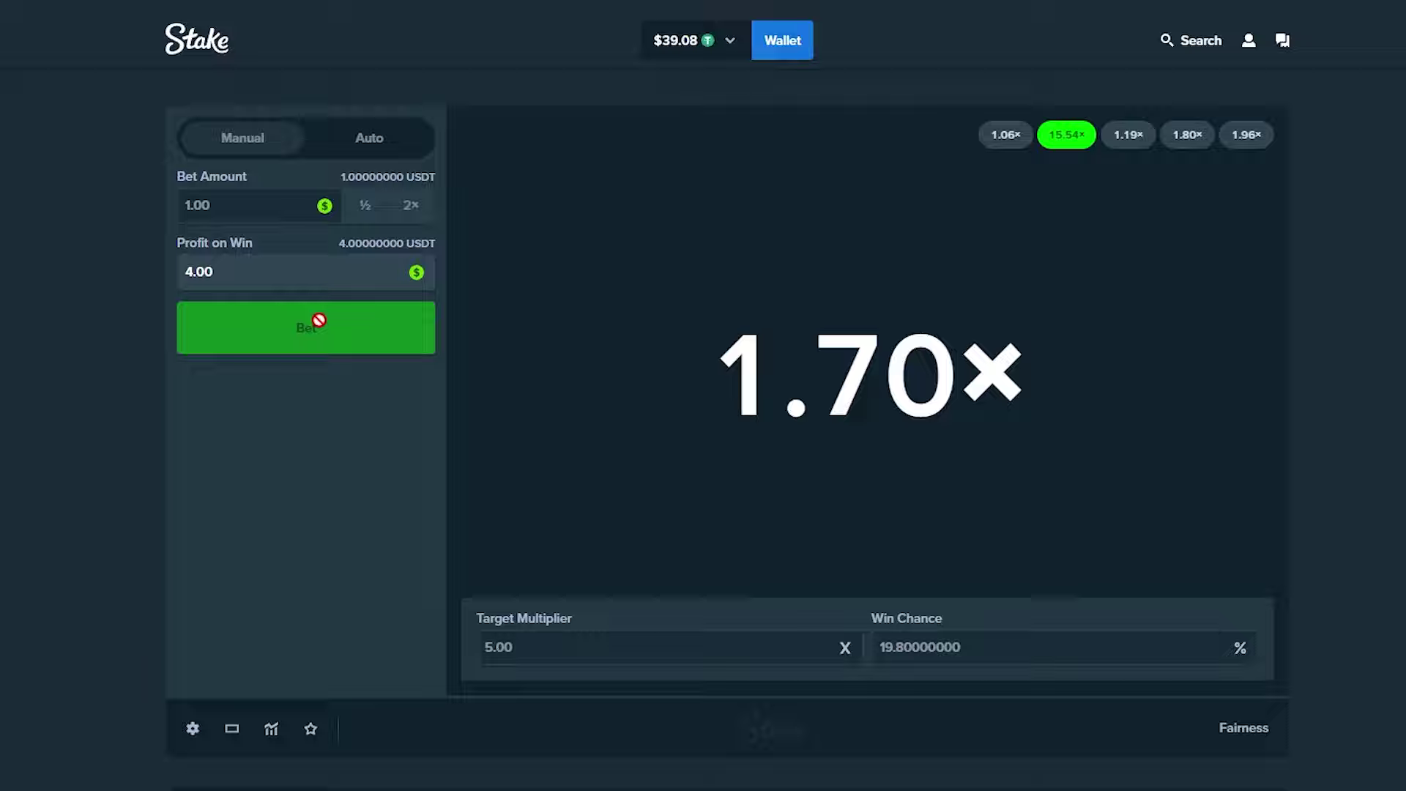
{"action": "left_click", "coordinate": [322, 328]}
{"action": "left_click", "coordinate": [325, 326]}
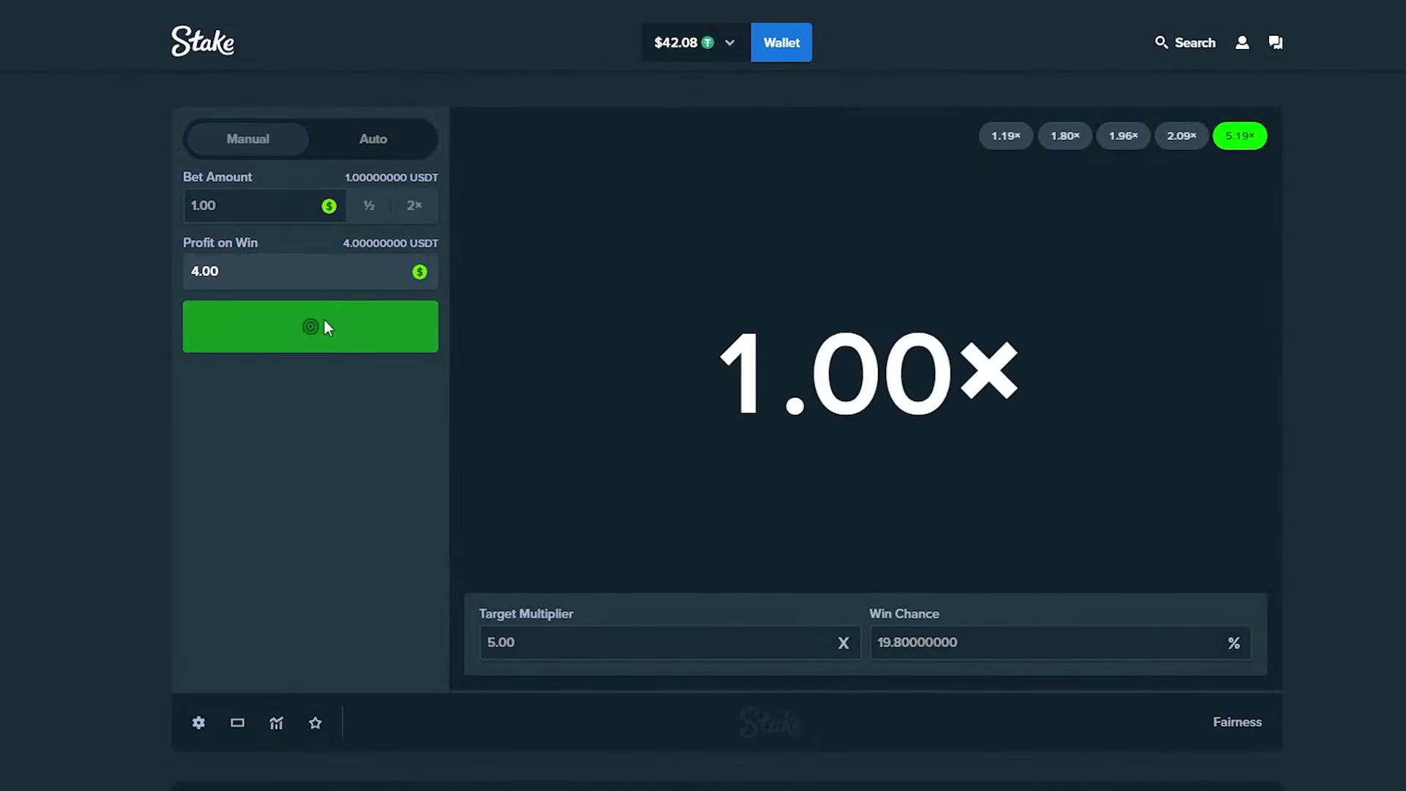
{"action": "left_click", "coordinate": [326, 328]}
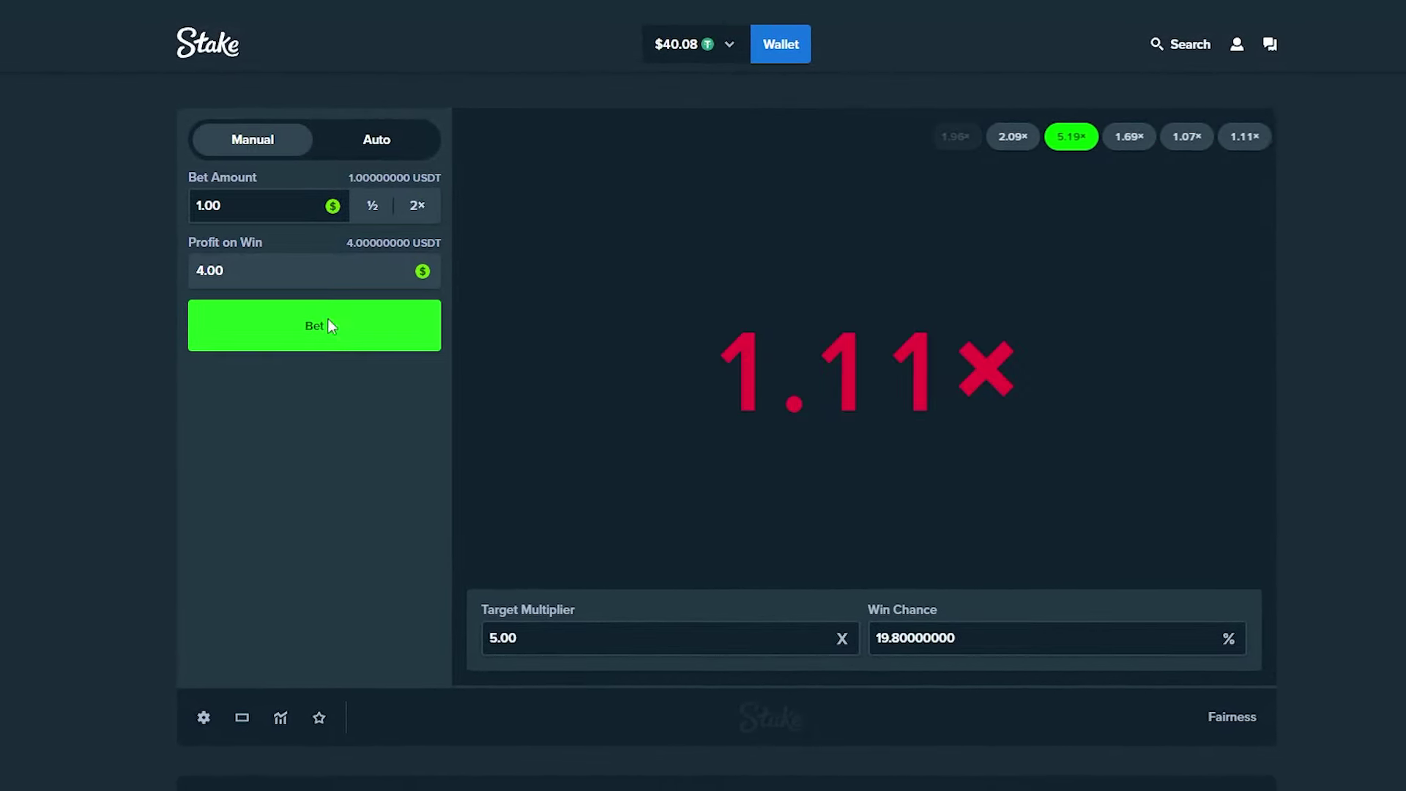
{"action": "left_click", "coordinate": [329, 325]}
{"action": "left_click", "coordinate": [330, 326]}
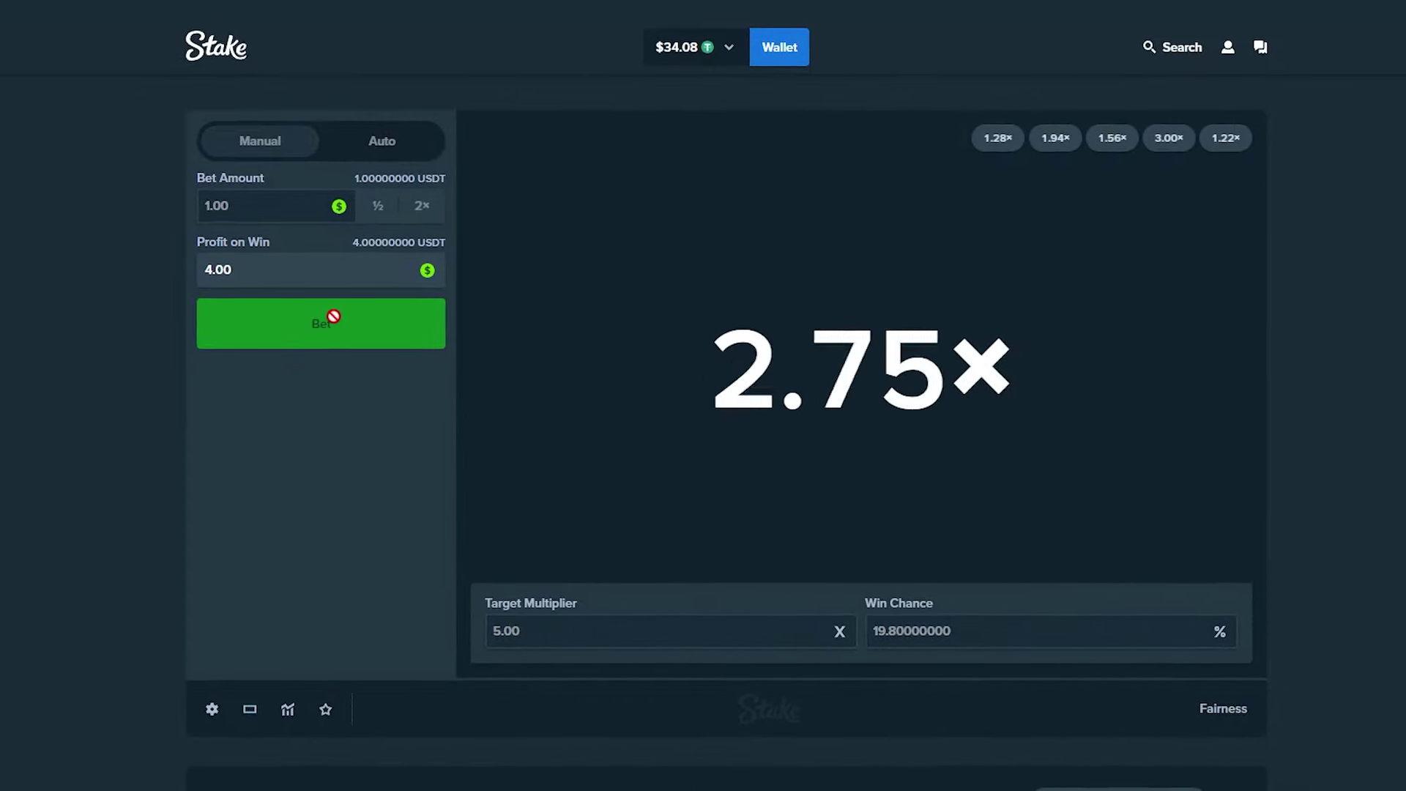
{"action": "left_click", "coordinate": [336, 323]}
{"action": "left_click", "coordinate": [342, 327]}
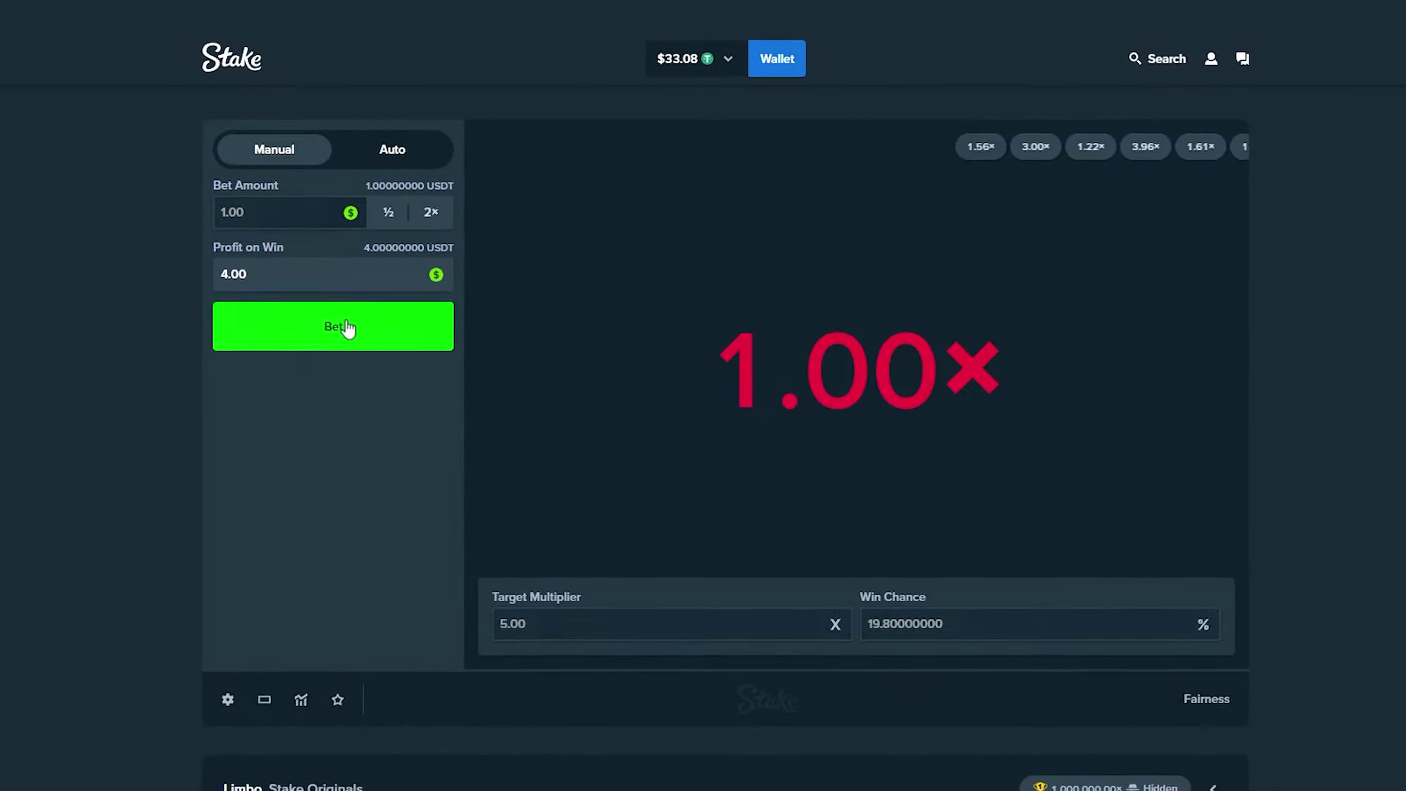
{"action": "left_click", "coordinate": [340, 329]}
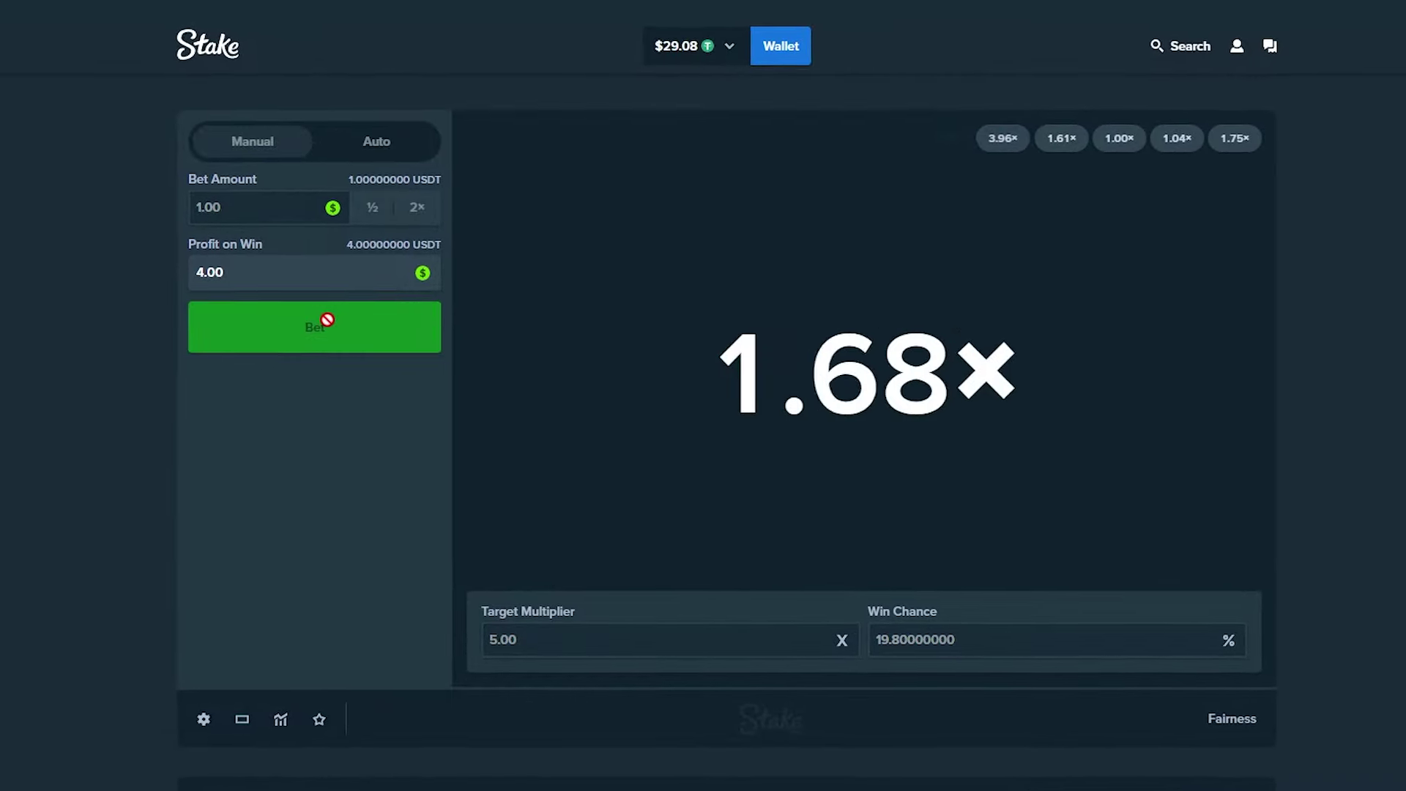
{"action": "left_click", "coordinate": [326, 321]}
{"action": "left_click", "coordinate": [324, 317]}
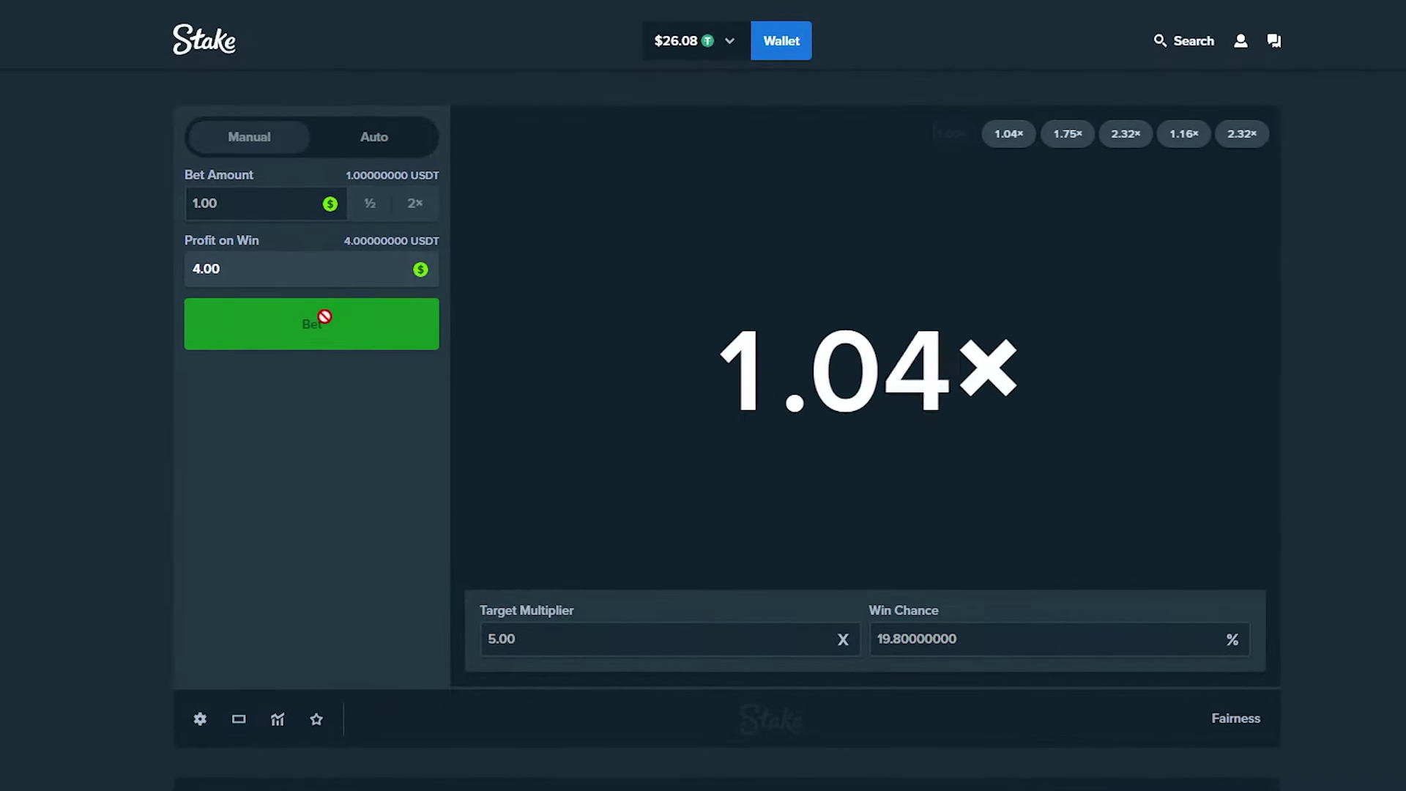
{"action": "left_click", "coordinate": [325, 321]}
{"action": "left_click", "coordinate": [326, 323]}
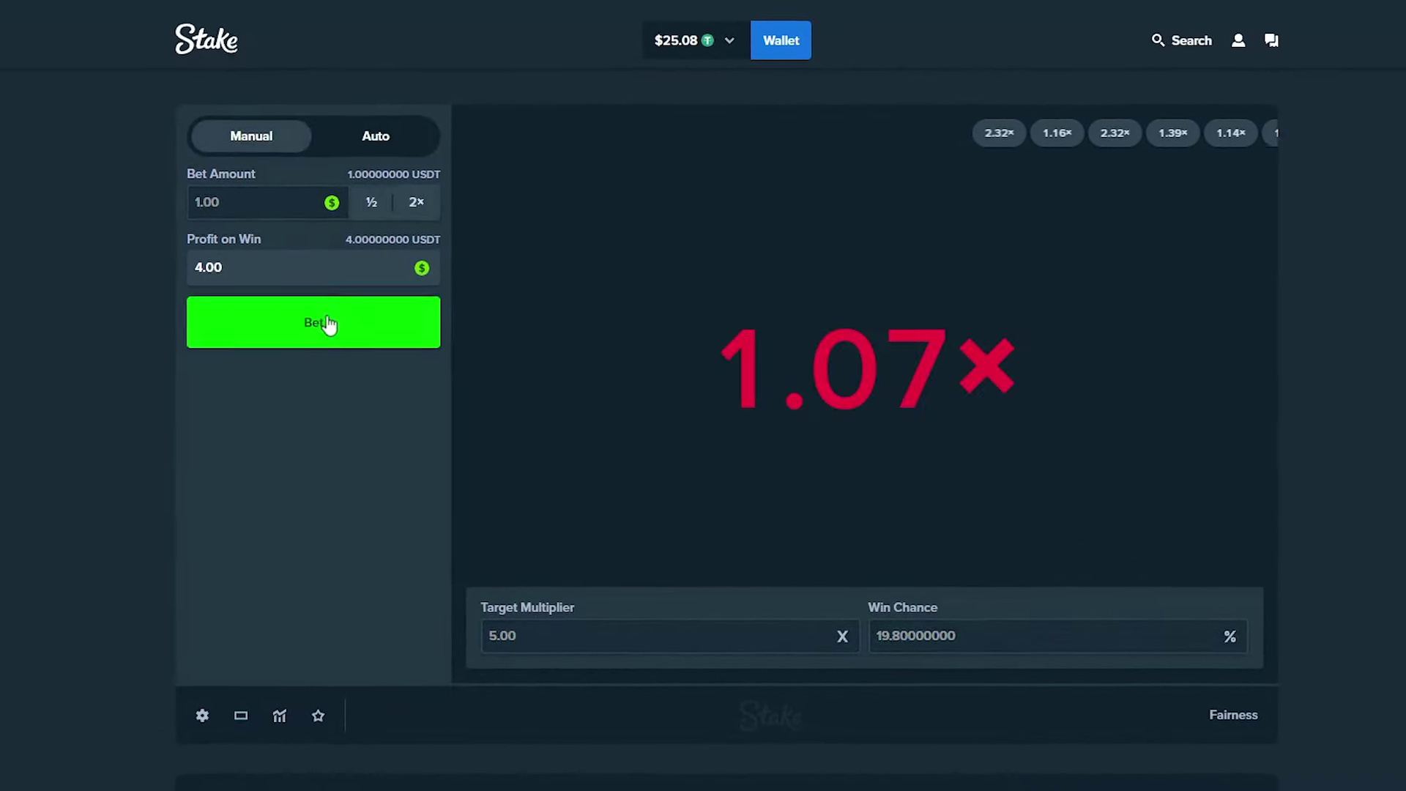
{"action": "left_click", "coordinate": [336, 326]}
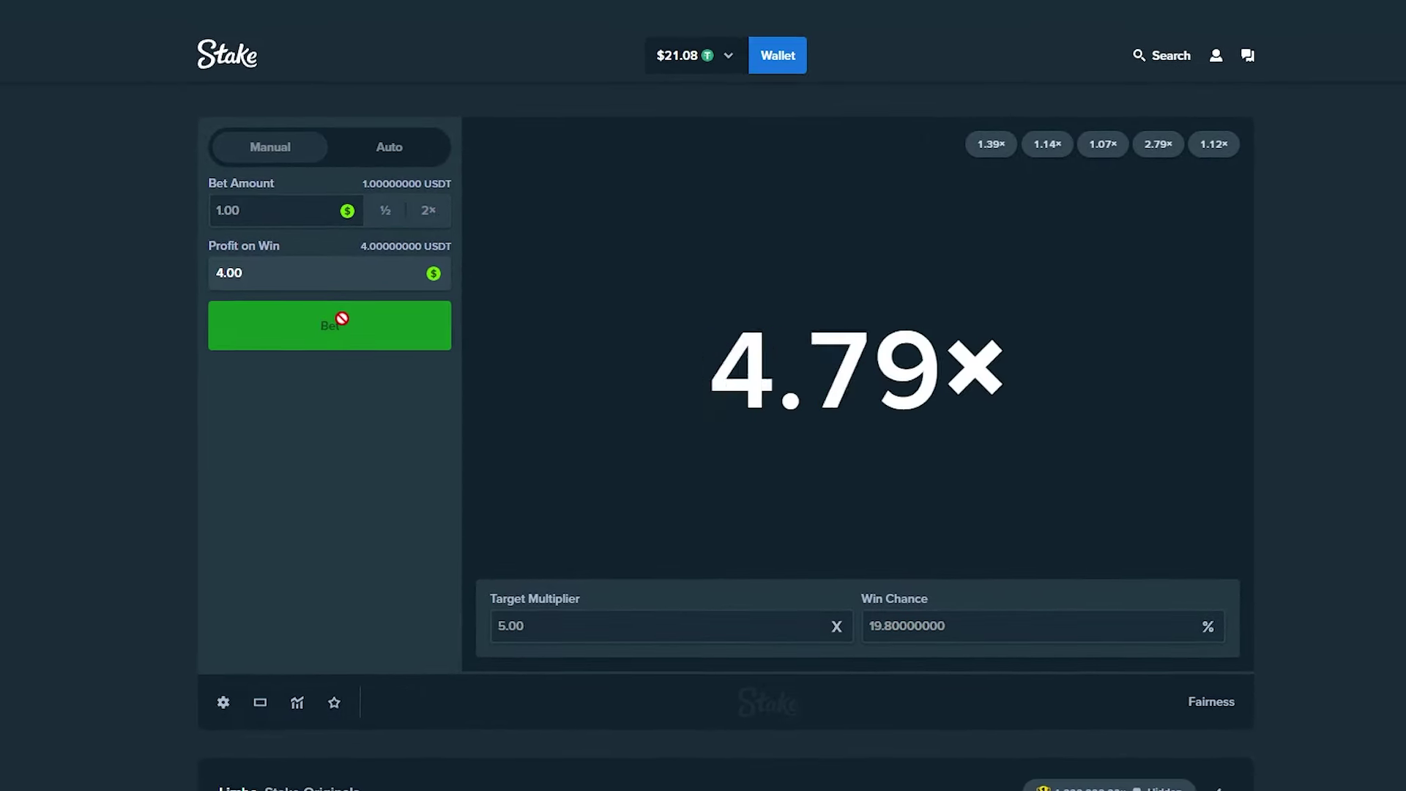
{"action": "left_click", "coordinate": [336, 324]}
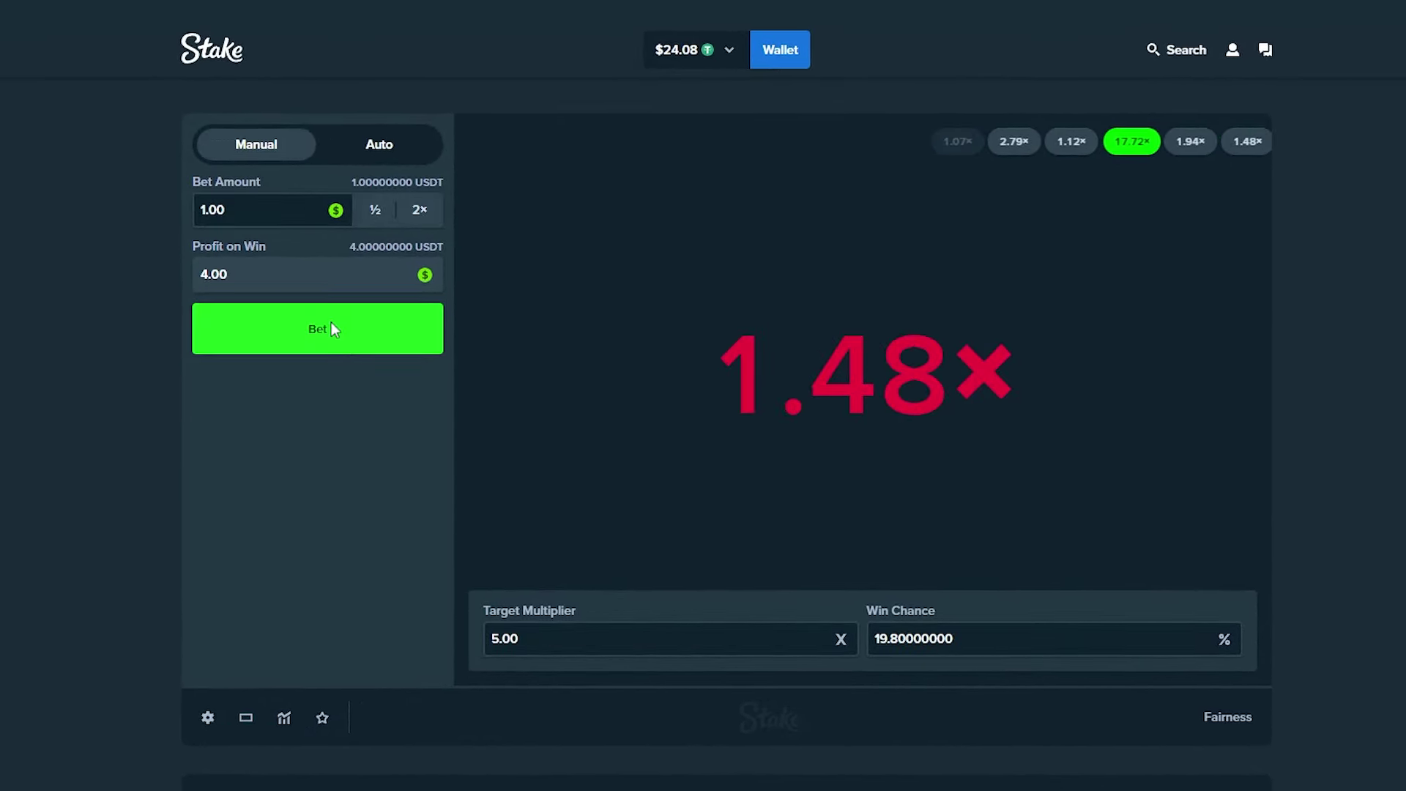
{"action": "left_click", "coordinate": [333, 326]}
{"action": "left_click", "coordinate": [330, 325]}
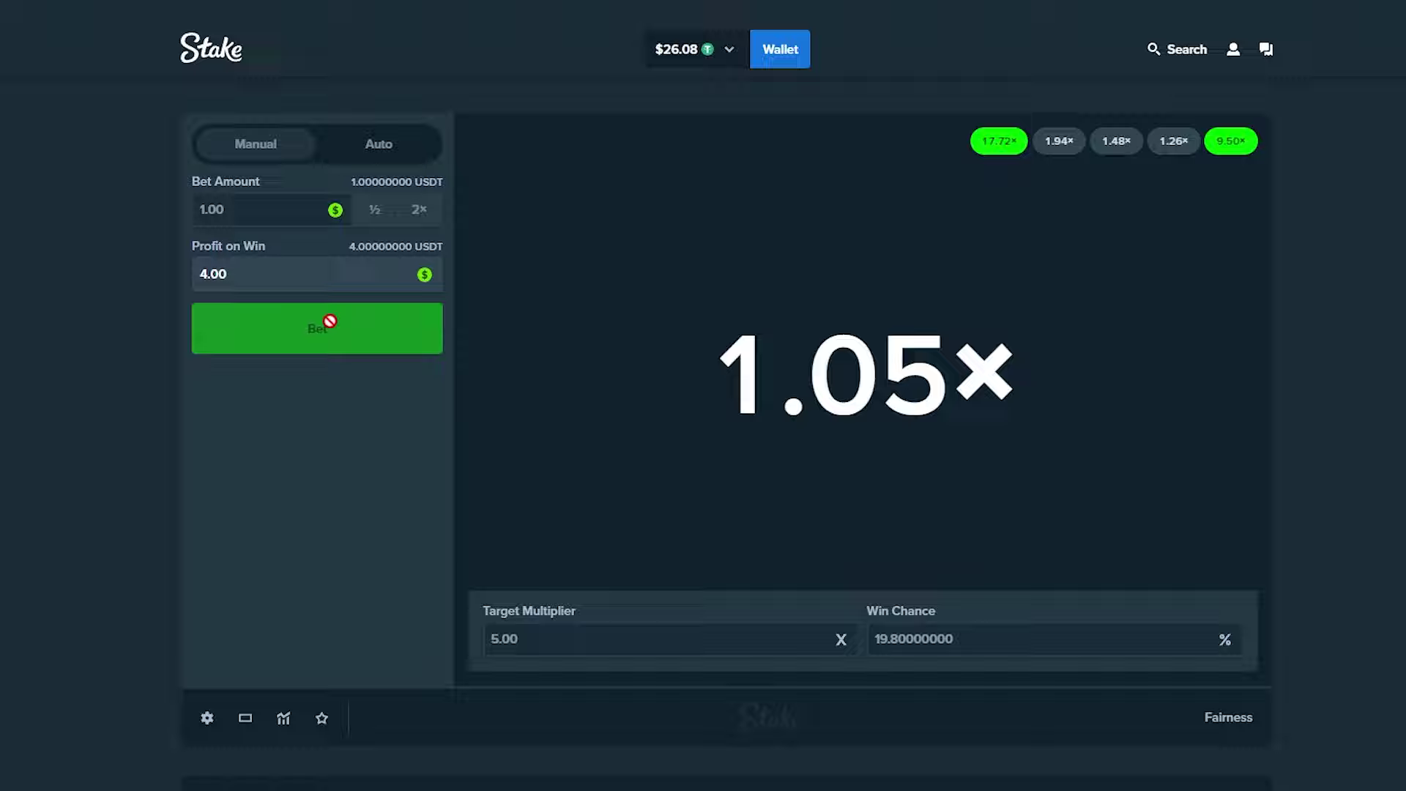
{"action": "left_click", "coordinate": [331, 331]}
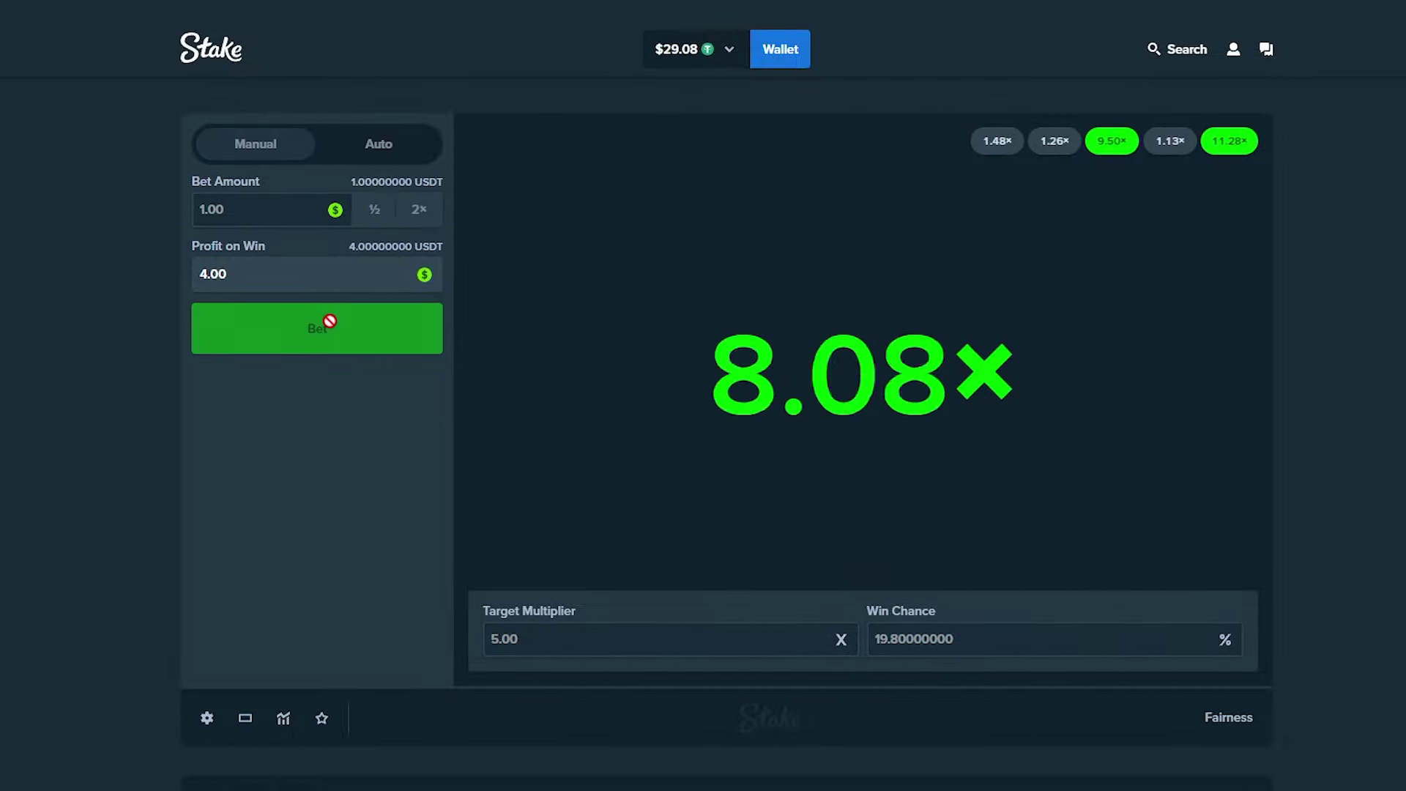
{"action": "left_click", "coordinate": [330, 330]}
{"action": "left_click", "coordinate": [331, 330]}
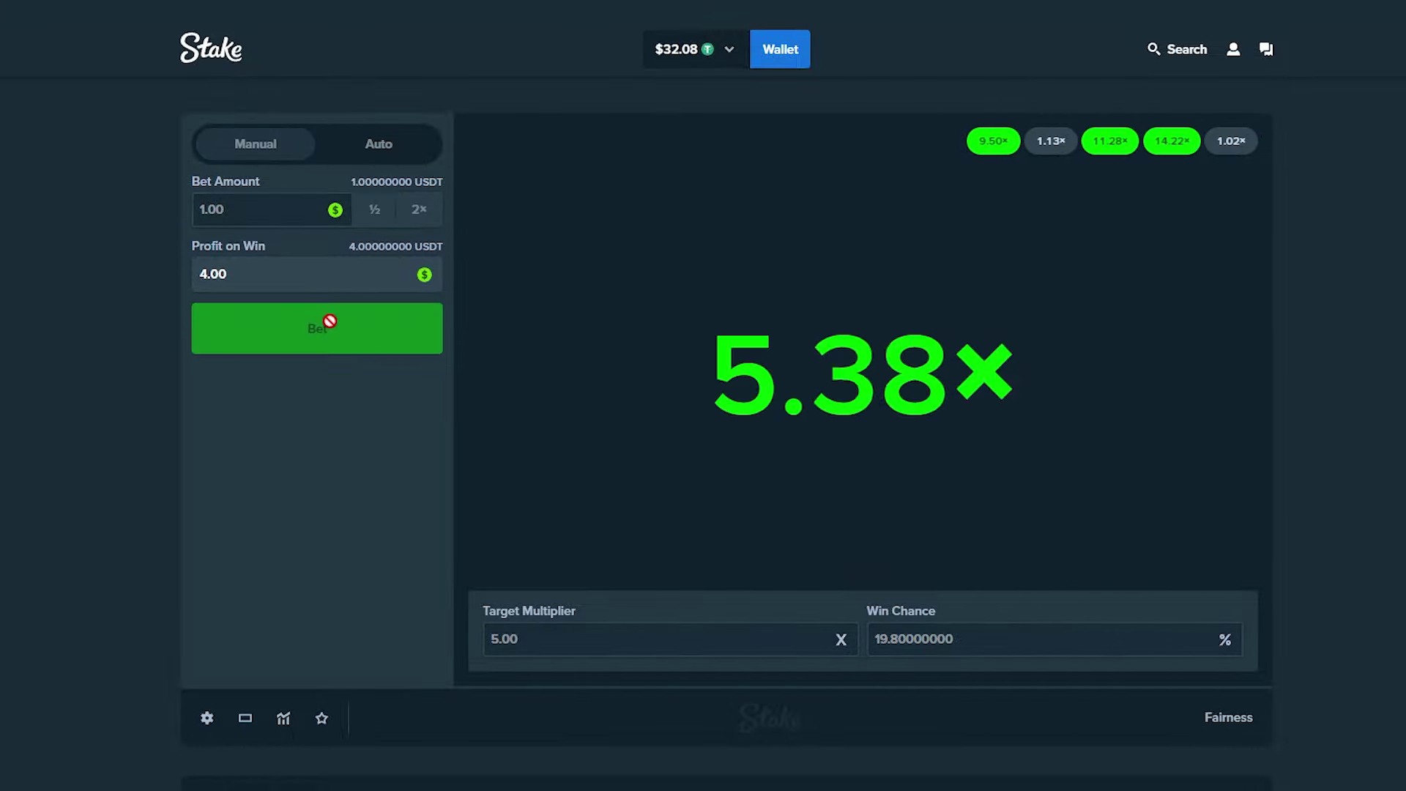
{"action": "left_click", "coordinate": [331, 329]}
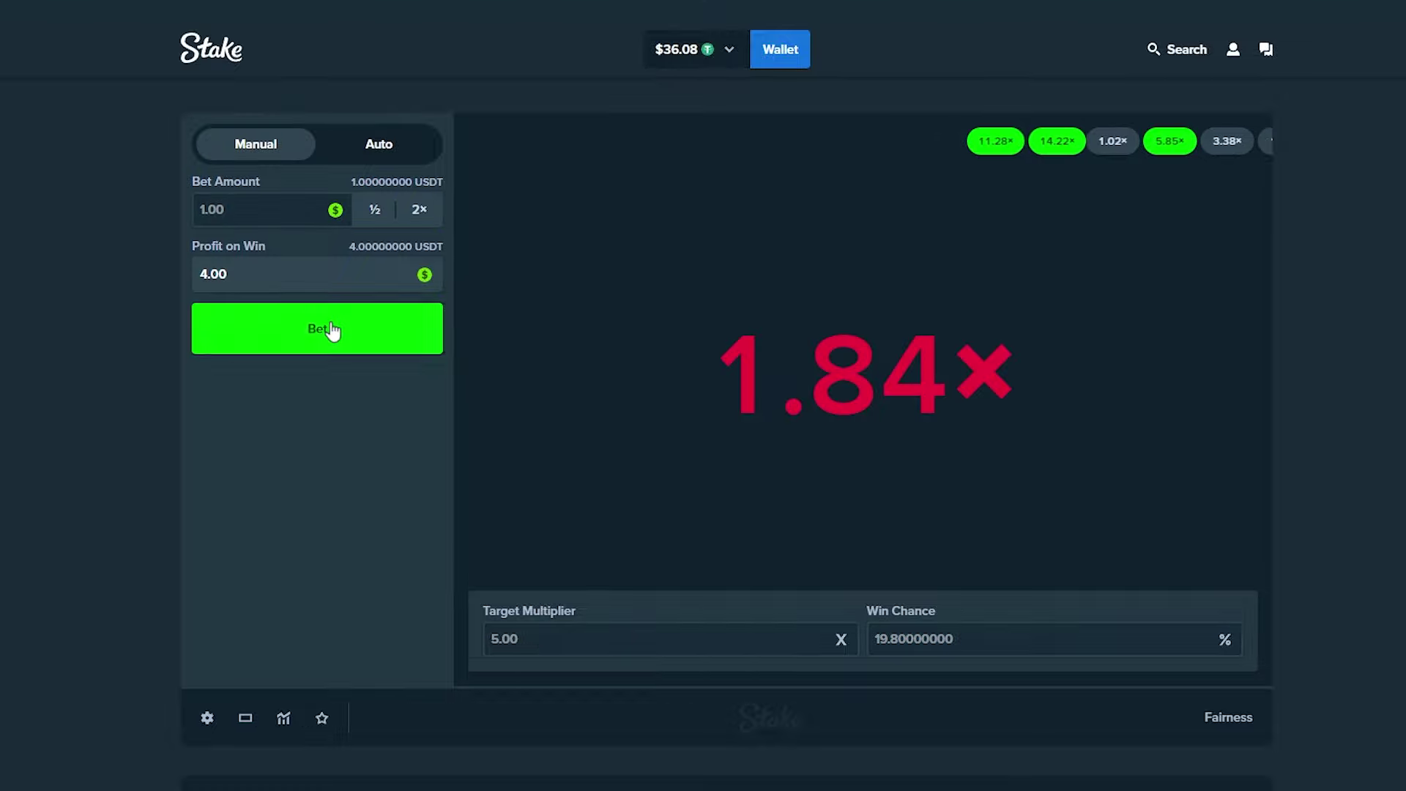
{"action": "left_click", "coordinate": [330, 330]}
{"action": "left_click", "coordinate": [331, 330]}
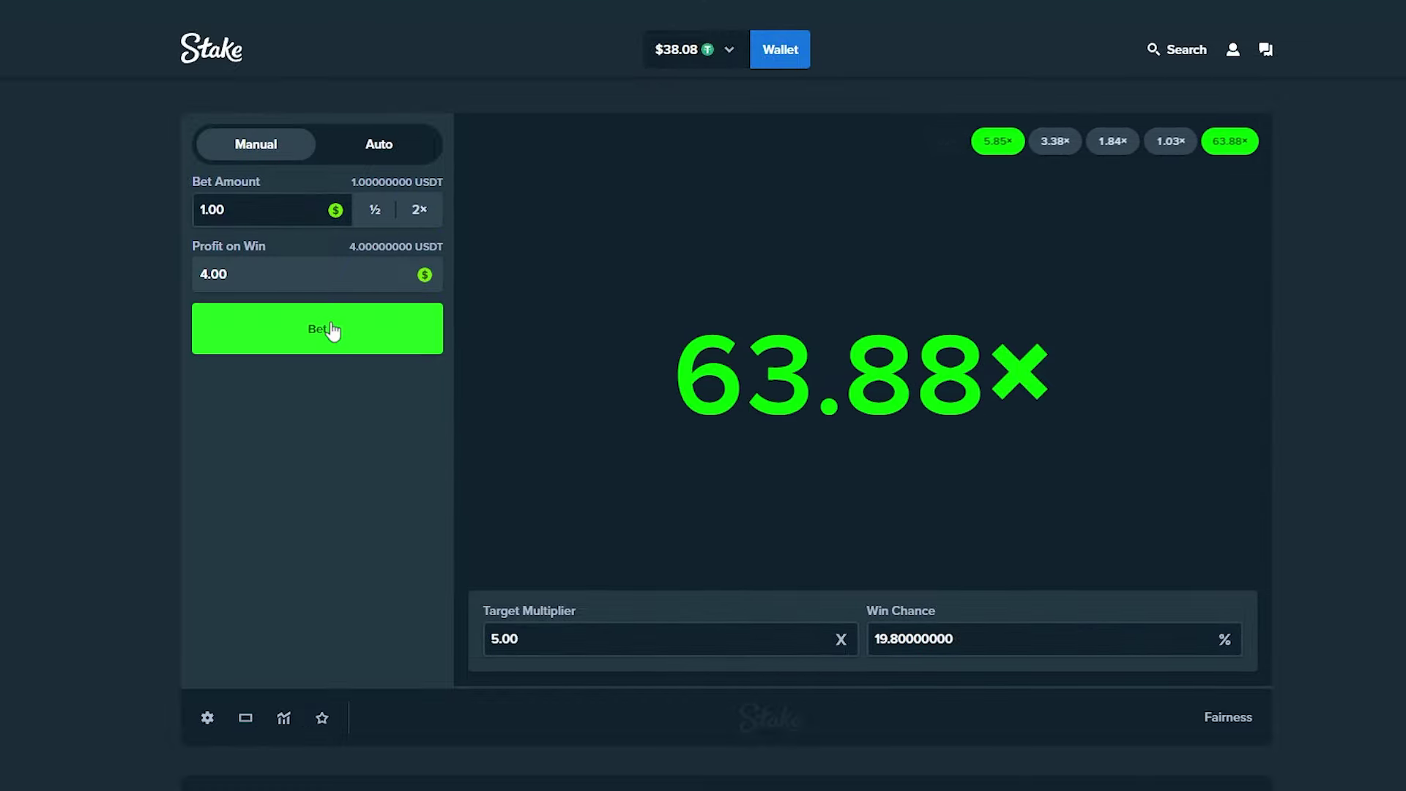
{"action": "left_click", "coordinate": [331, 330]}
{"action": "type", "text": "10"}
{"action": "left_click", "coordinate": [306, 409]}
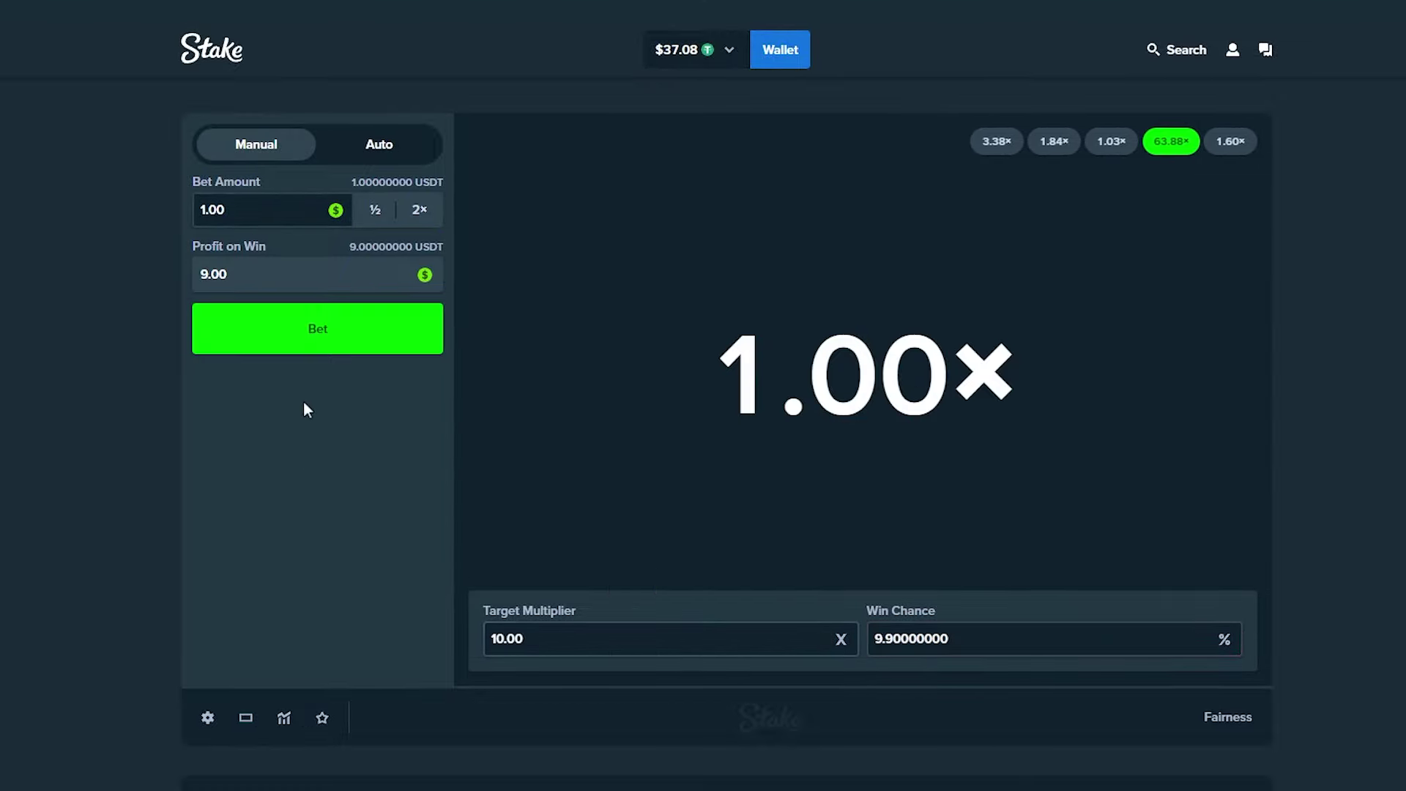
{"action": "left_click", "coordinate": [292, 344]}
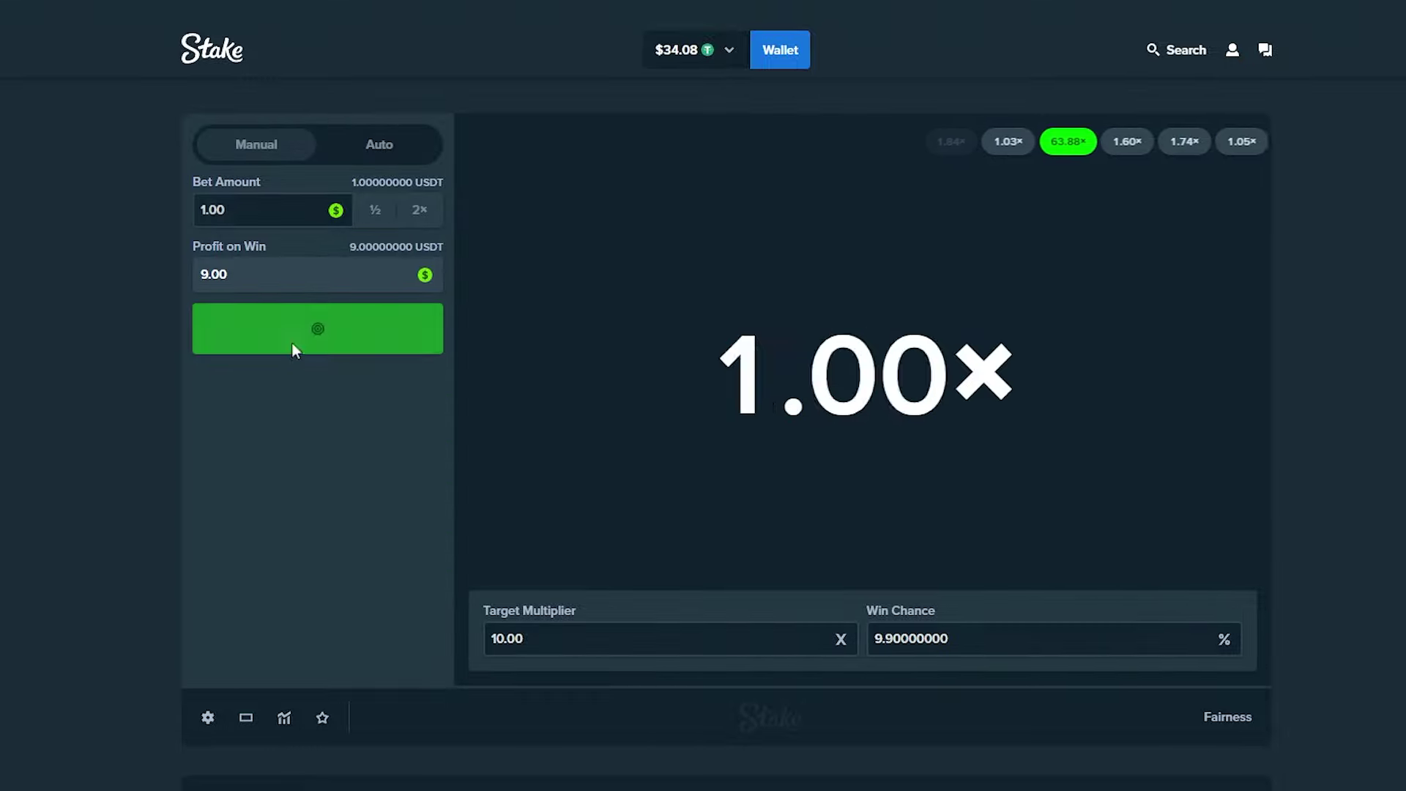
{"action": "left_click", "coordinate": [291, 342]}
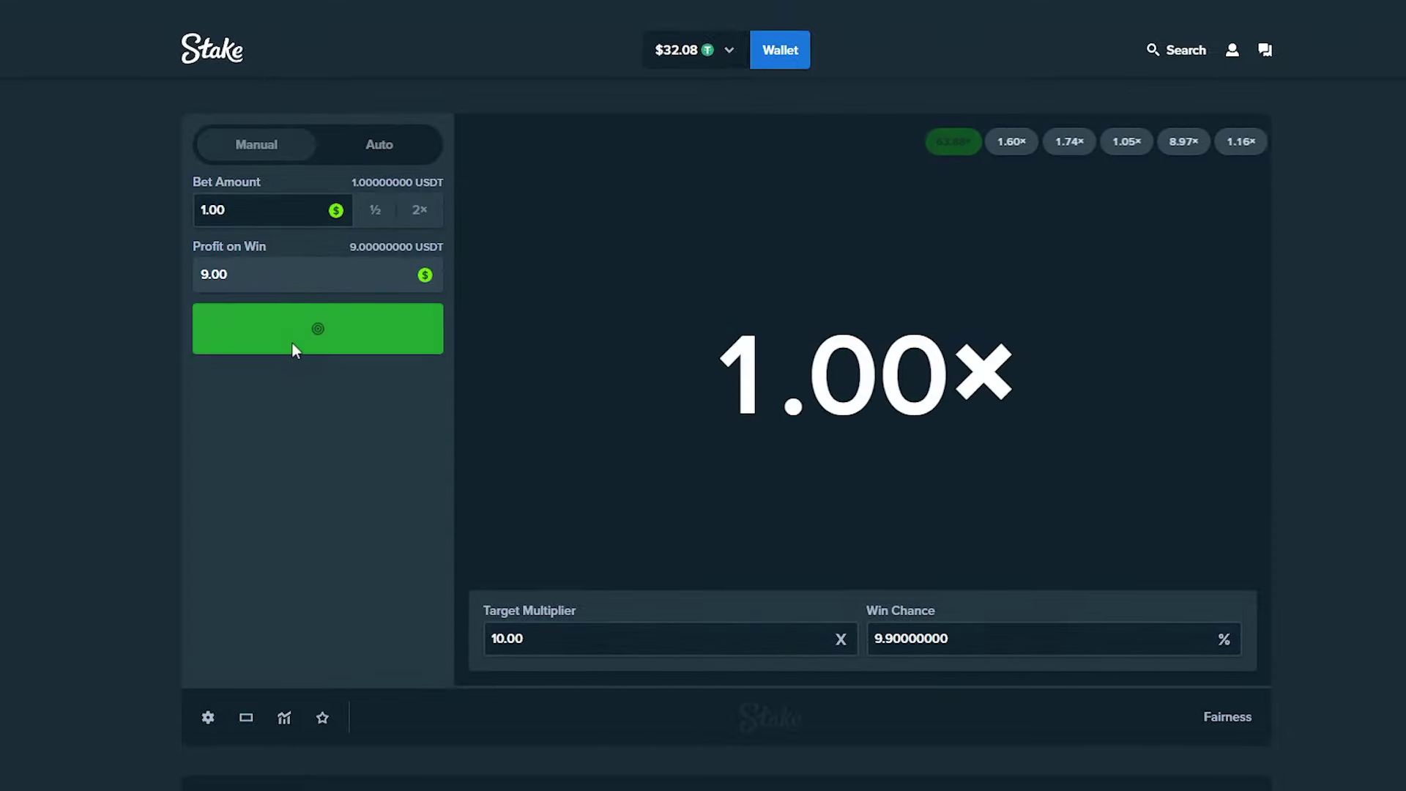
{"action": "left_click", "coordinate": [292, 345]}
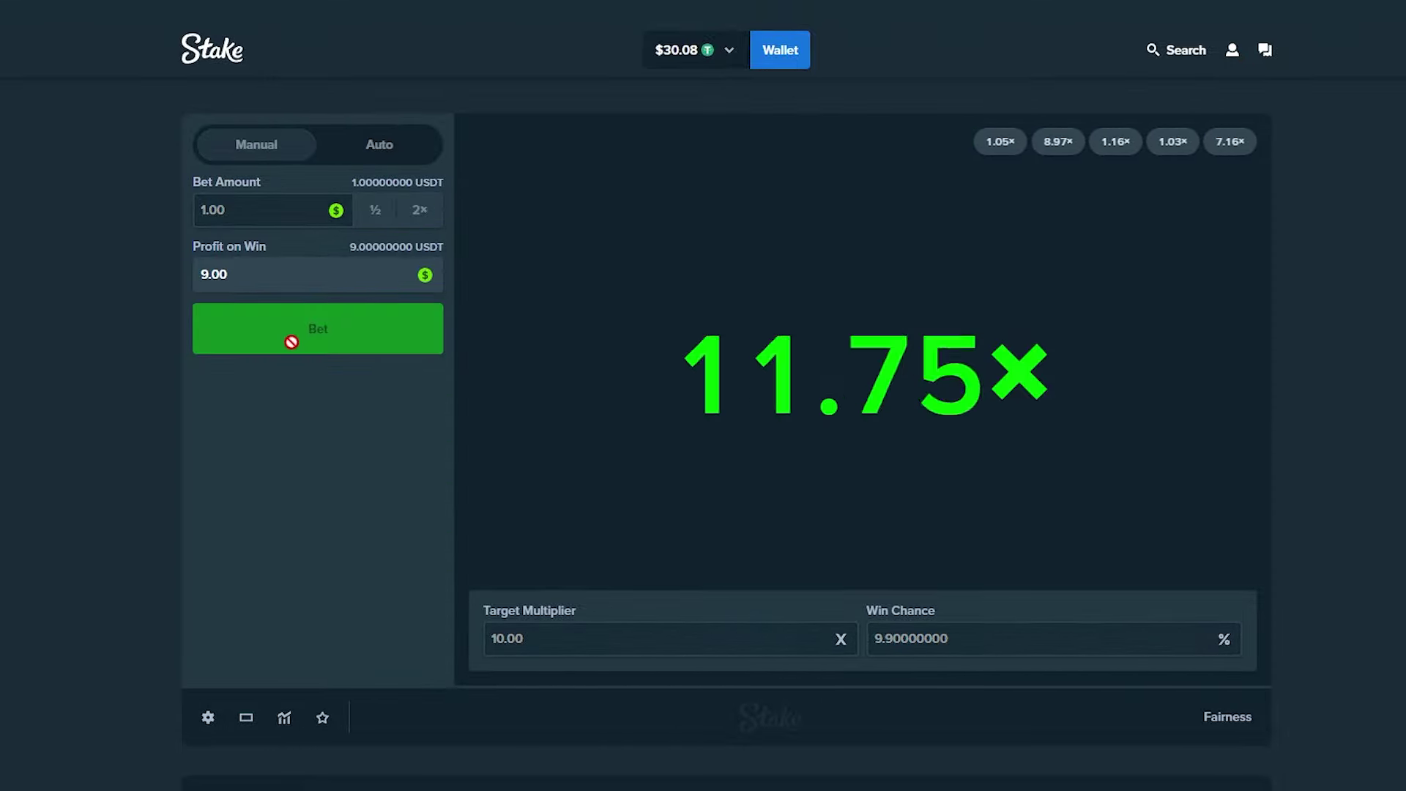
{"action": "left_click", "coordinate": [296, 352]}
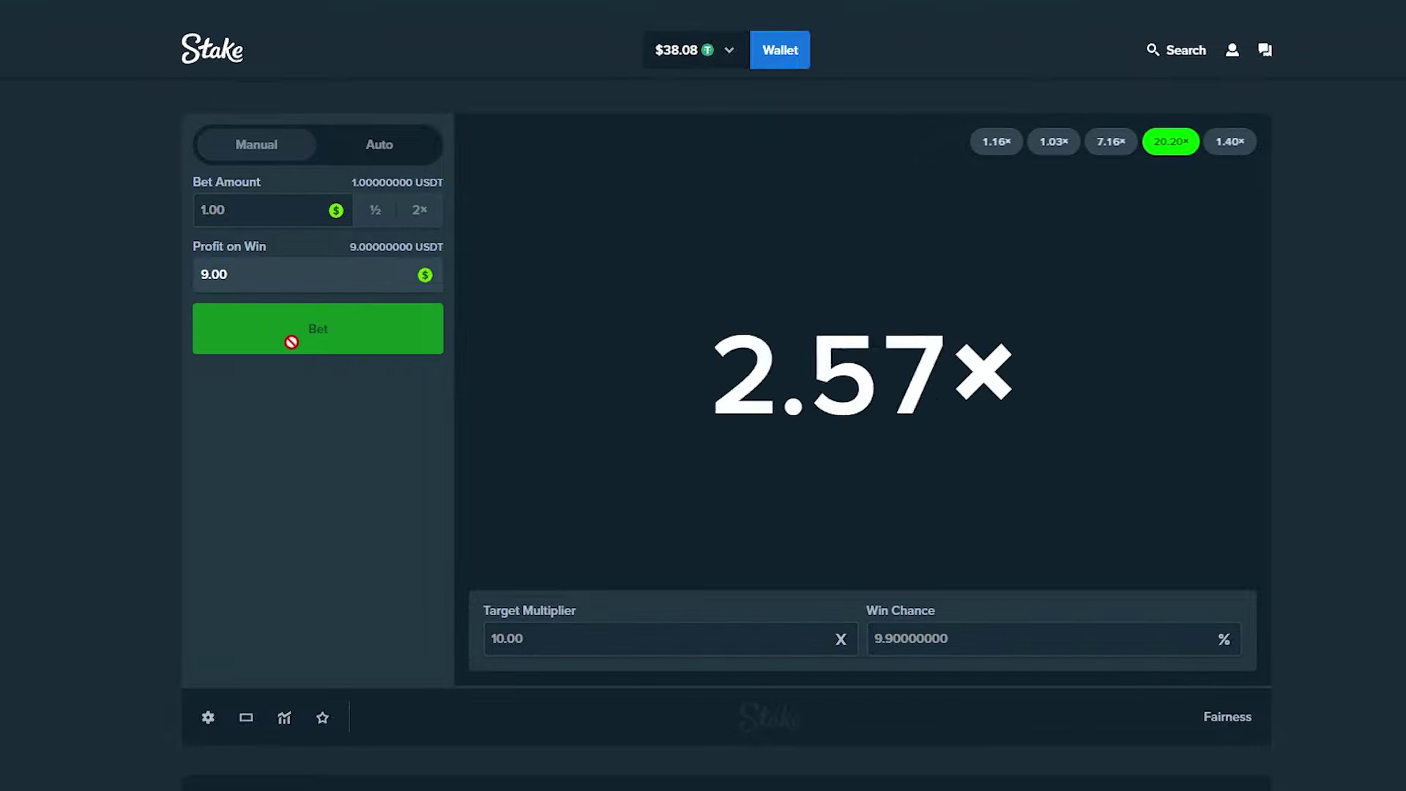
{"action": "left_click", "coordinate": [292, 341]}
{"action": "left_click", "coordinate": [283, 370]}
{"action": "left_click", "coordinate": [285, 375]}
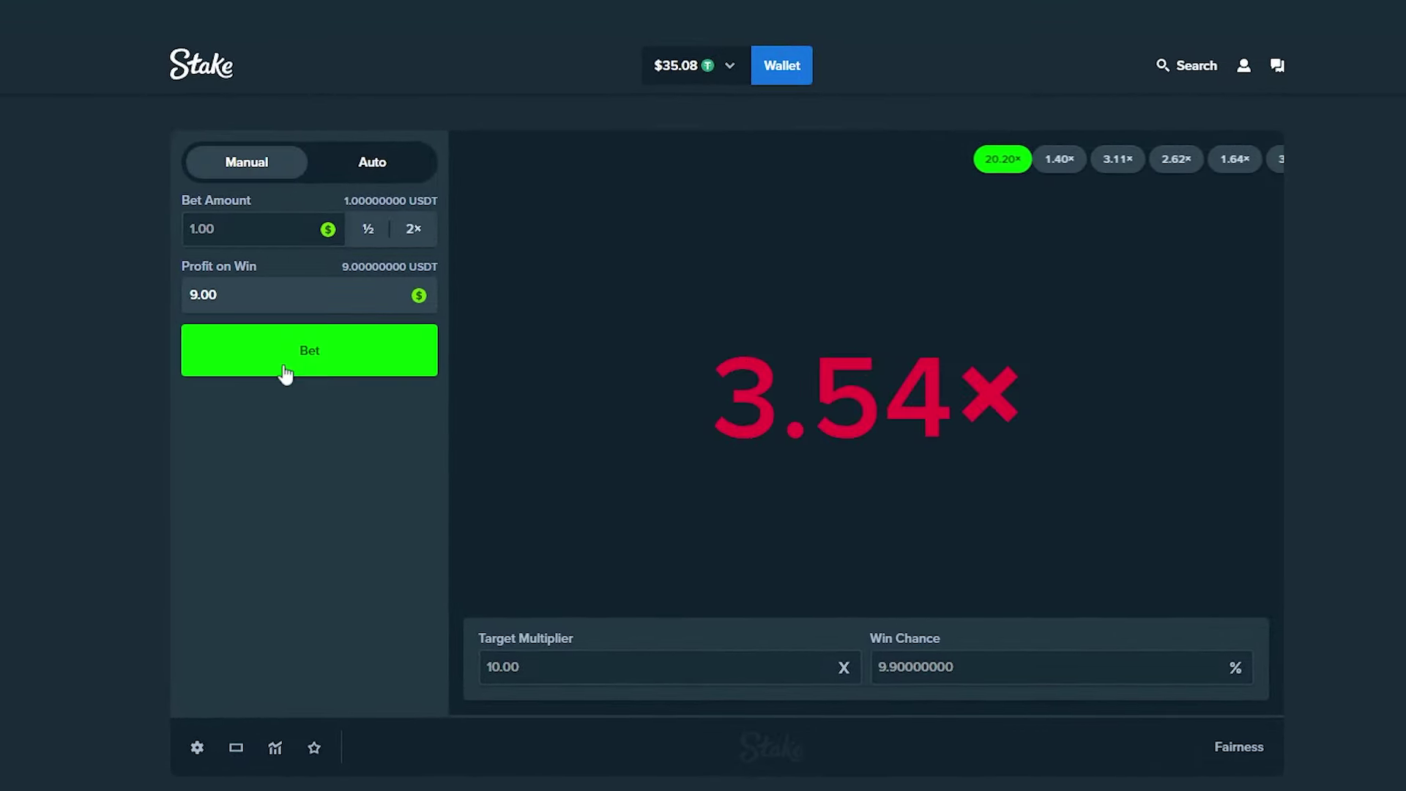
{"action": "left_click", "coordinate": [285, 372]}
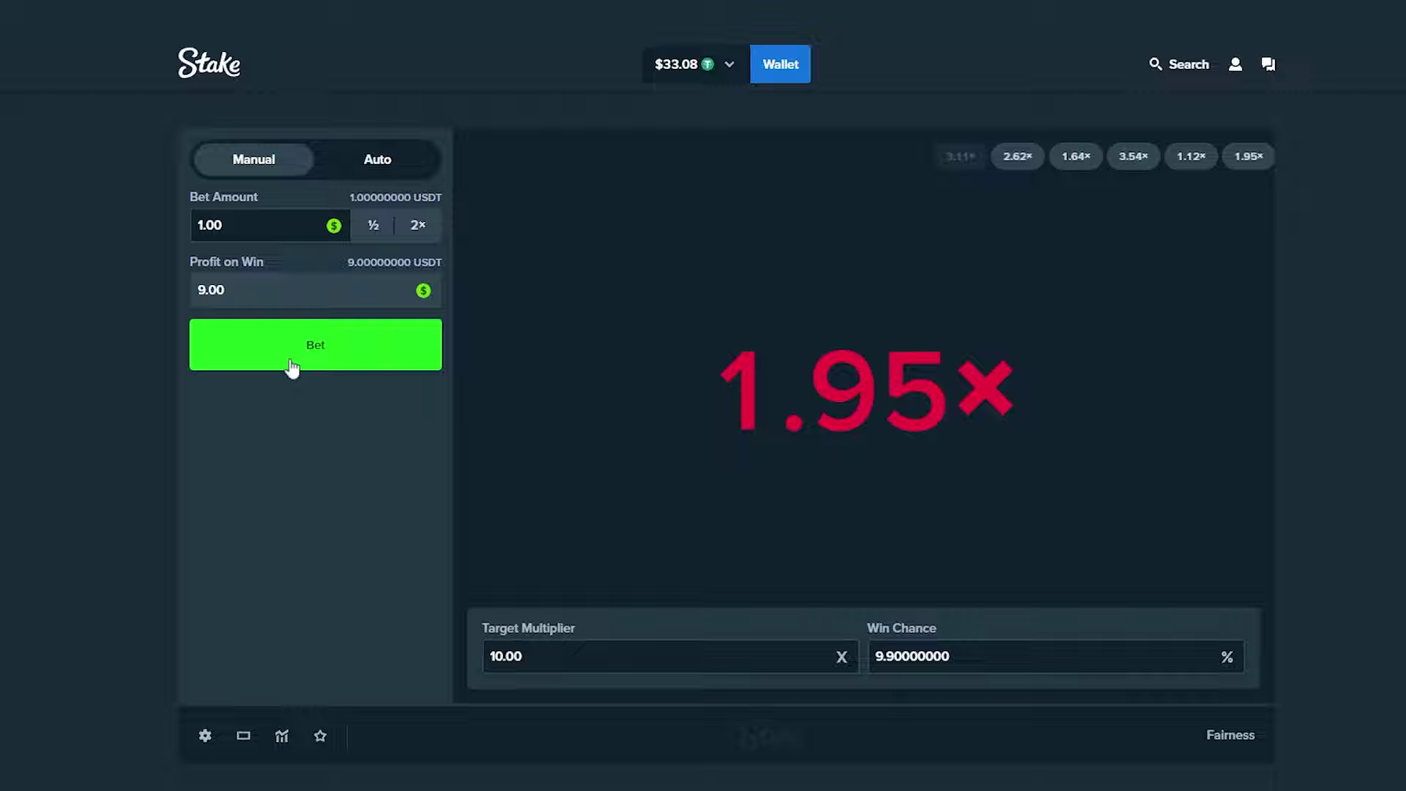
{"action": "left_click", "coordinate": [290, 367]}
{"action": "left_click", "coordinate": [299, 359]}
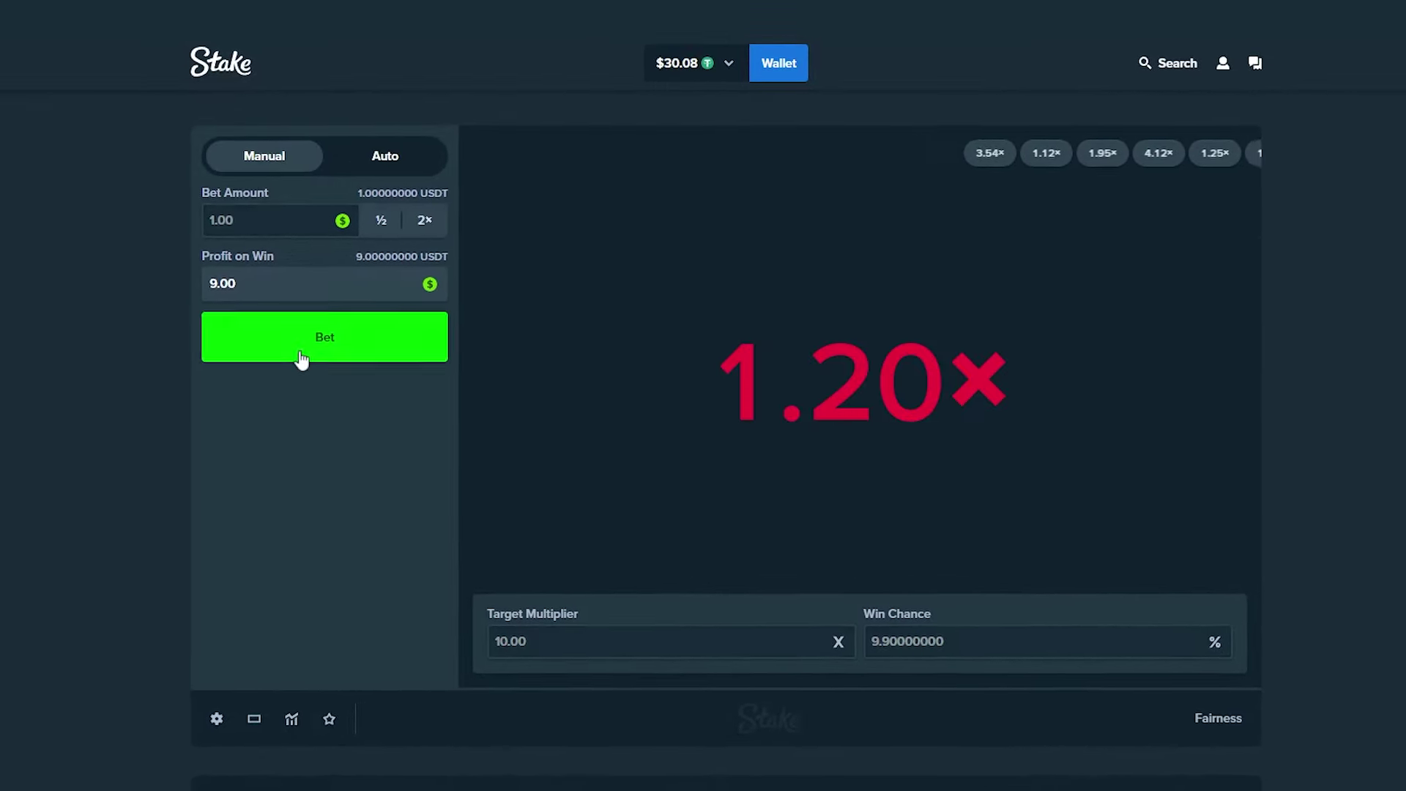
{"action": "left_click", "coordinate": [306, 352]}
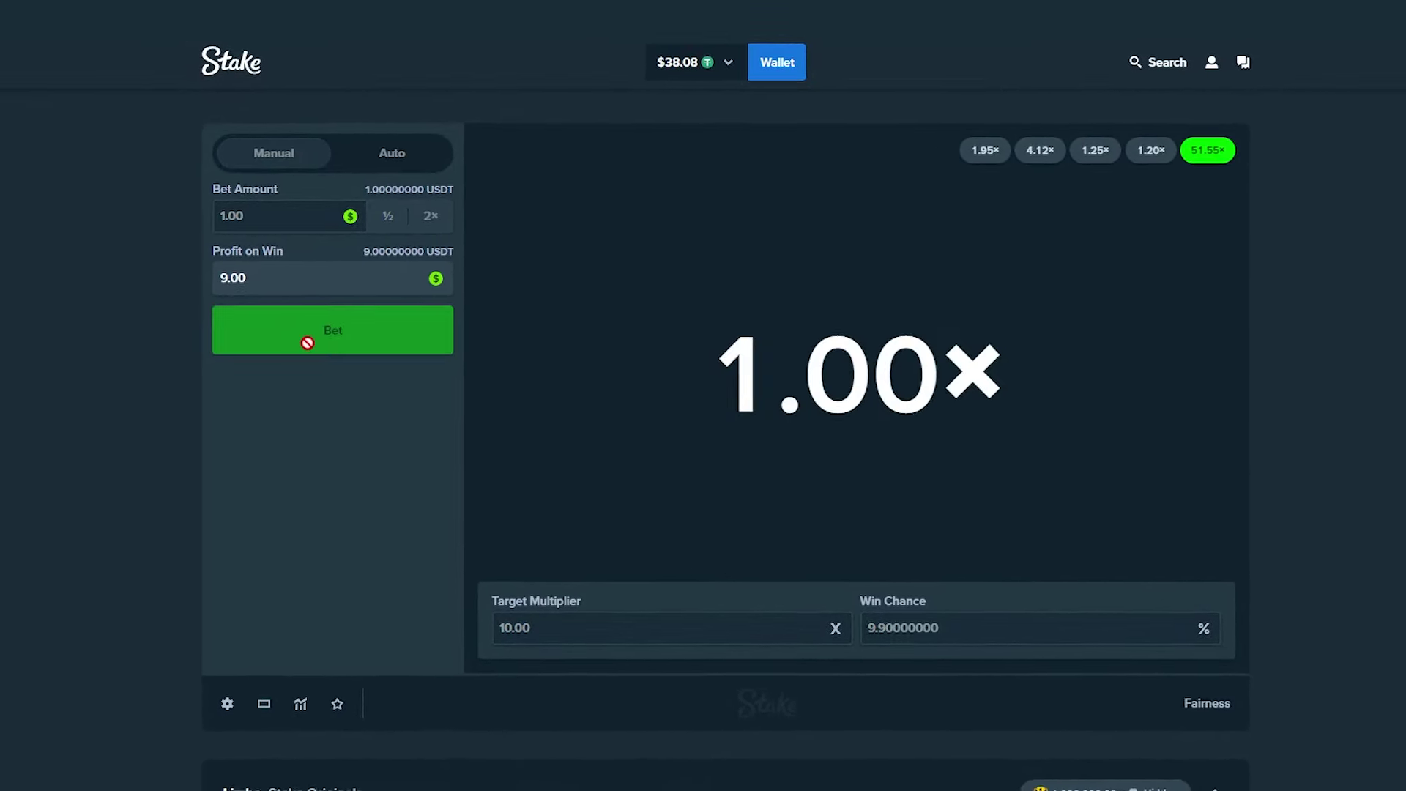
{"action": "left_click", "coordinate": [310, 342]}
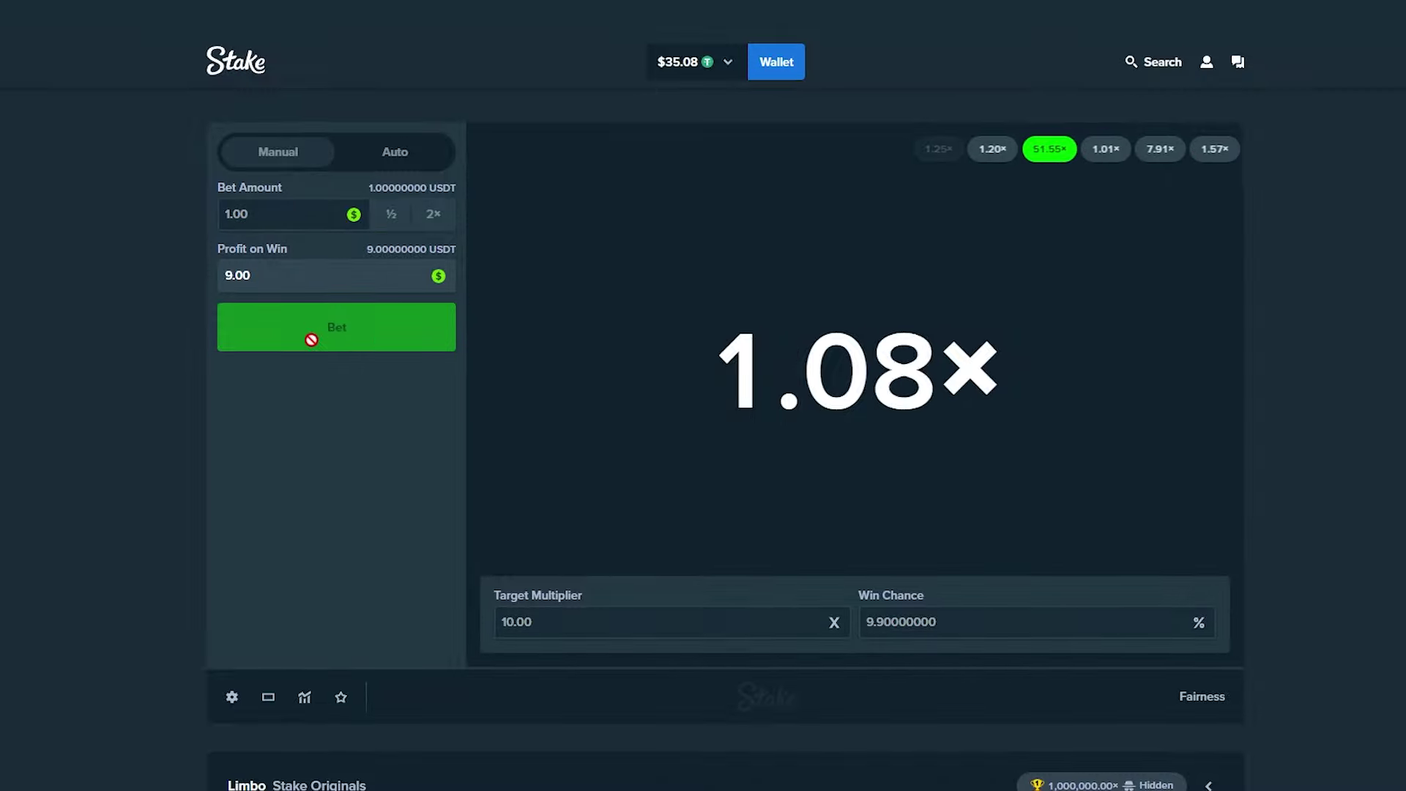
{"action": "left_click", "coordinate": [293, 341]}
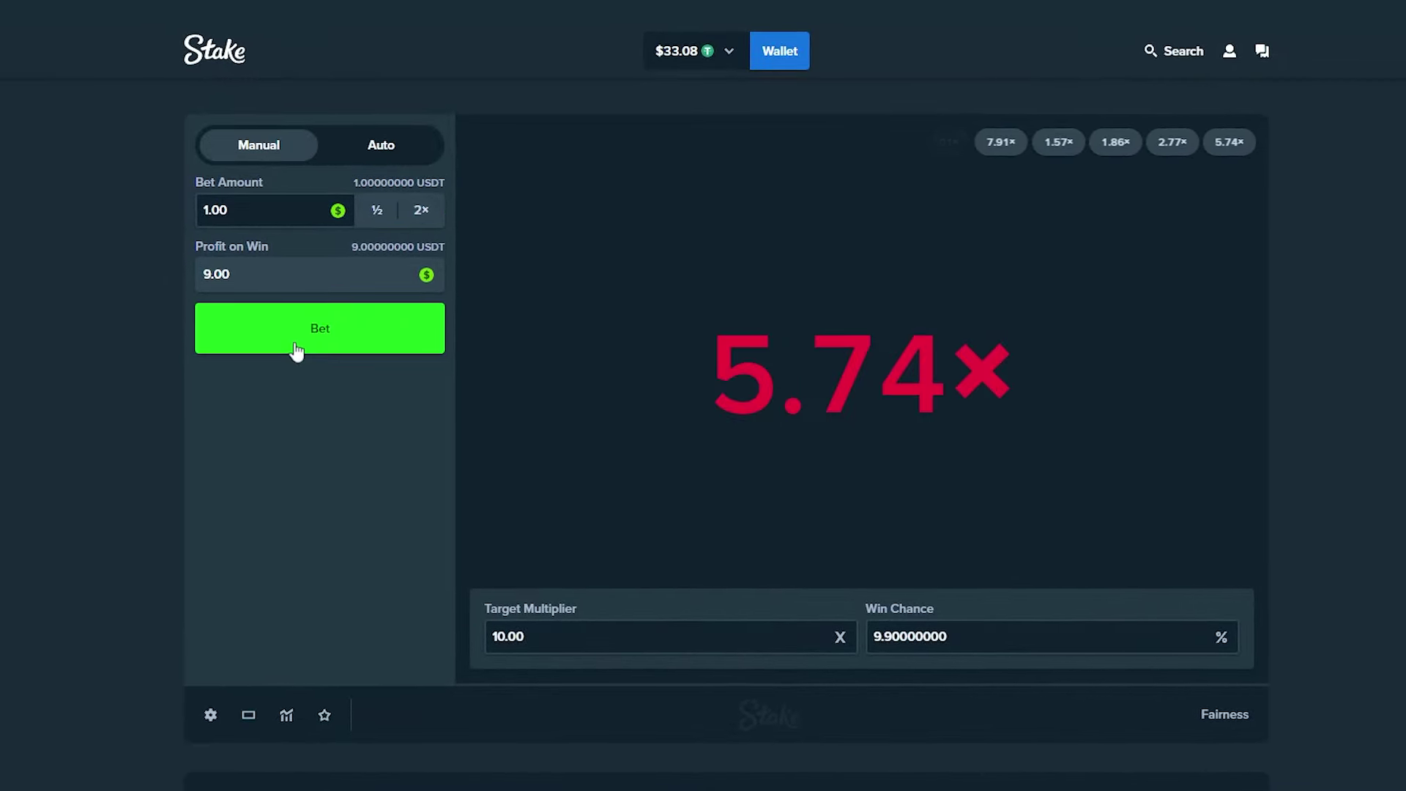
{"action": "left_click", "coordinate": [295, 346]}
{"action": "left_click", "coordinate": [296, 350]}
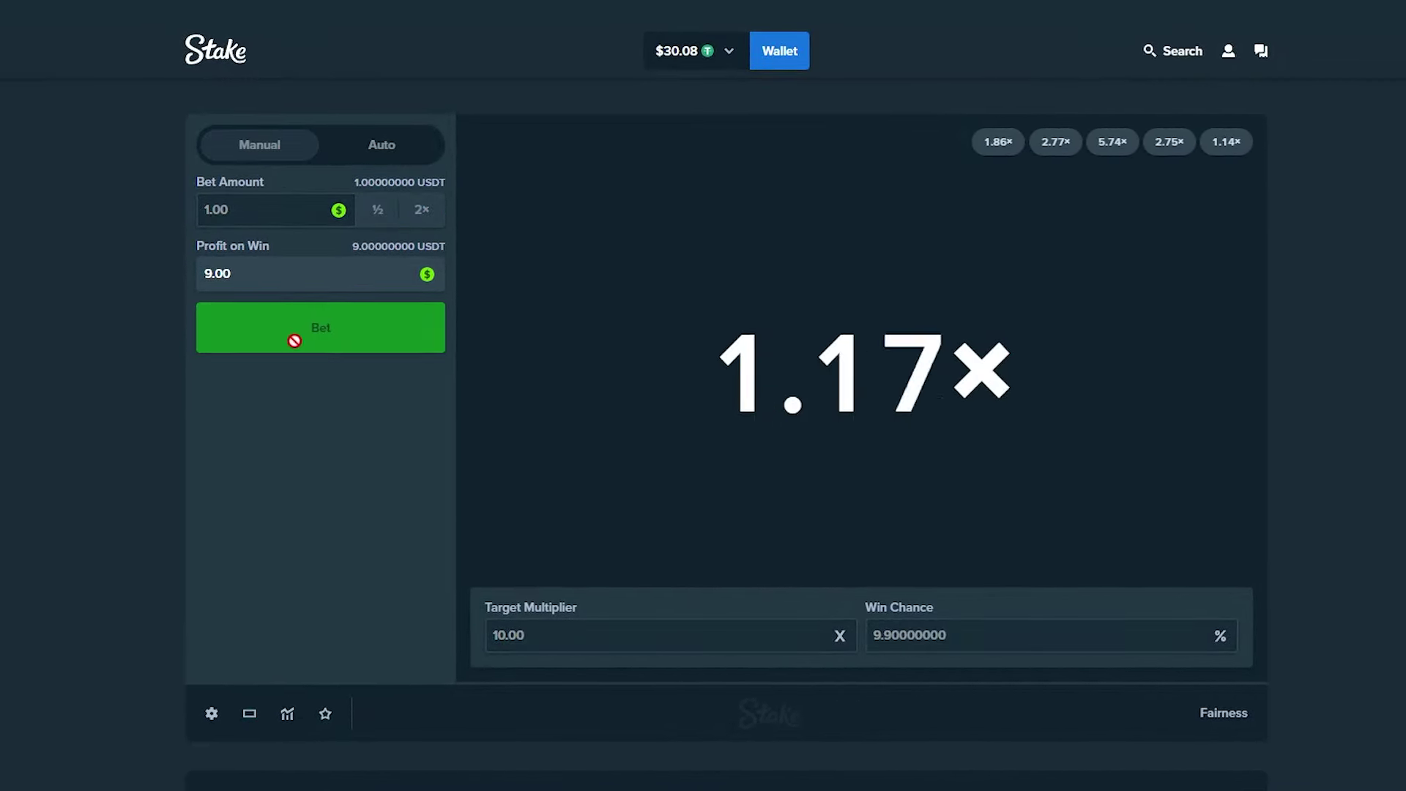
{"action": "left_click", "coordinate": [296, 348]}
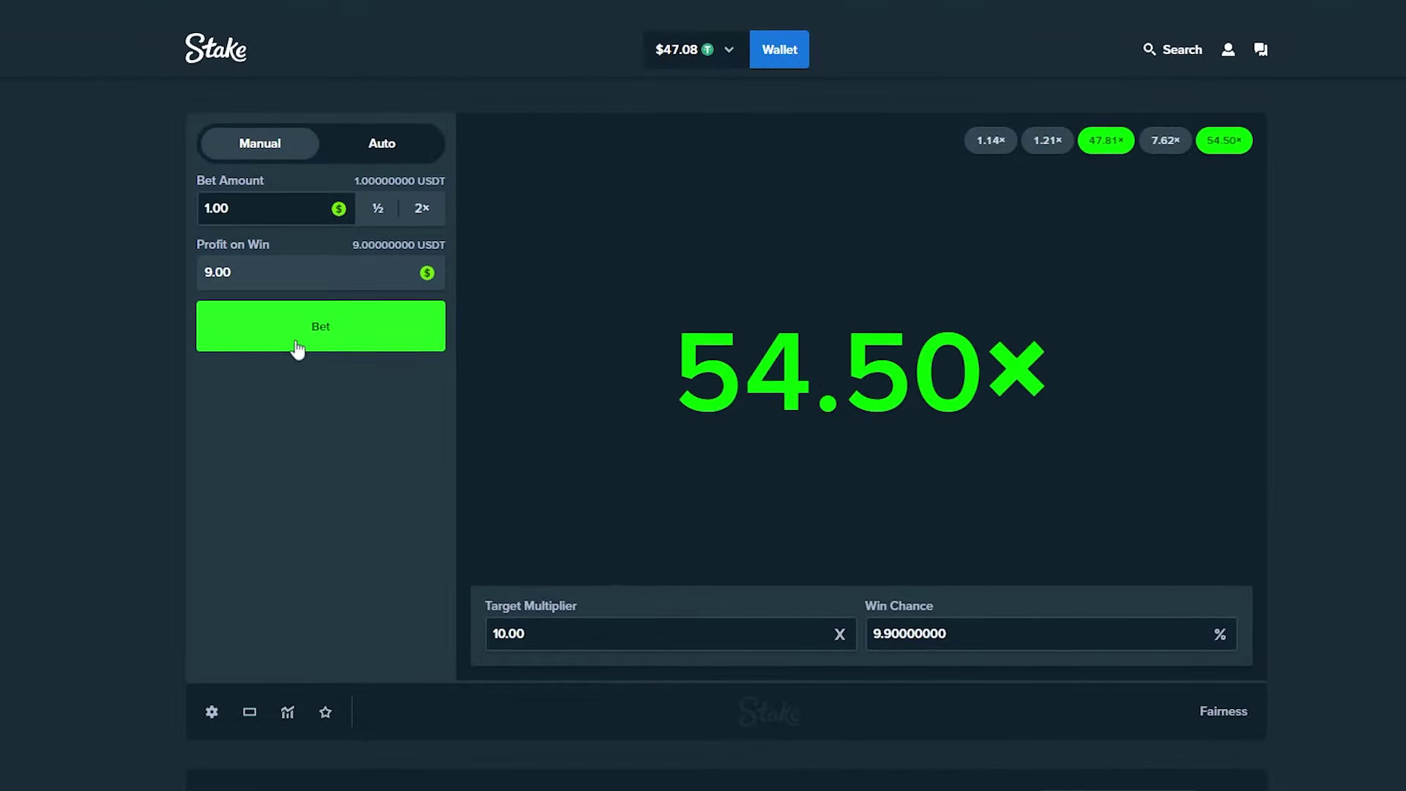
{"action": "left_click", "coordinate": [296, 344]}
{"action": "left_click", "coordinate": [295, 346]}
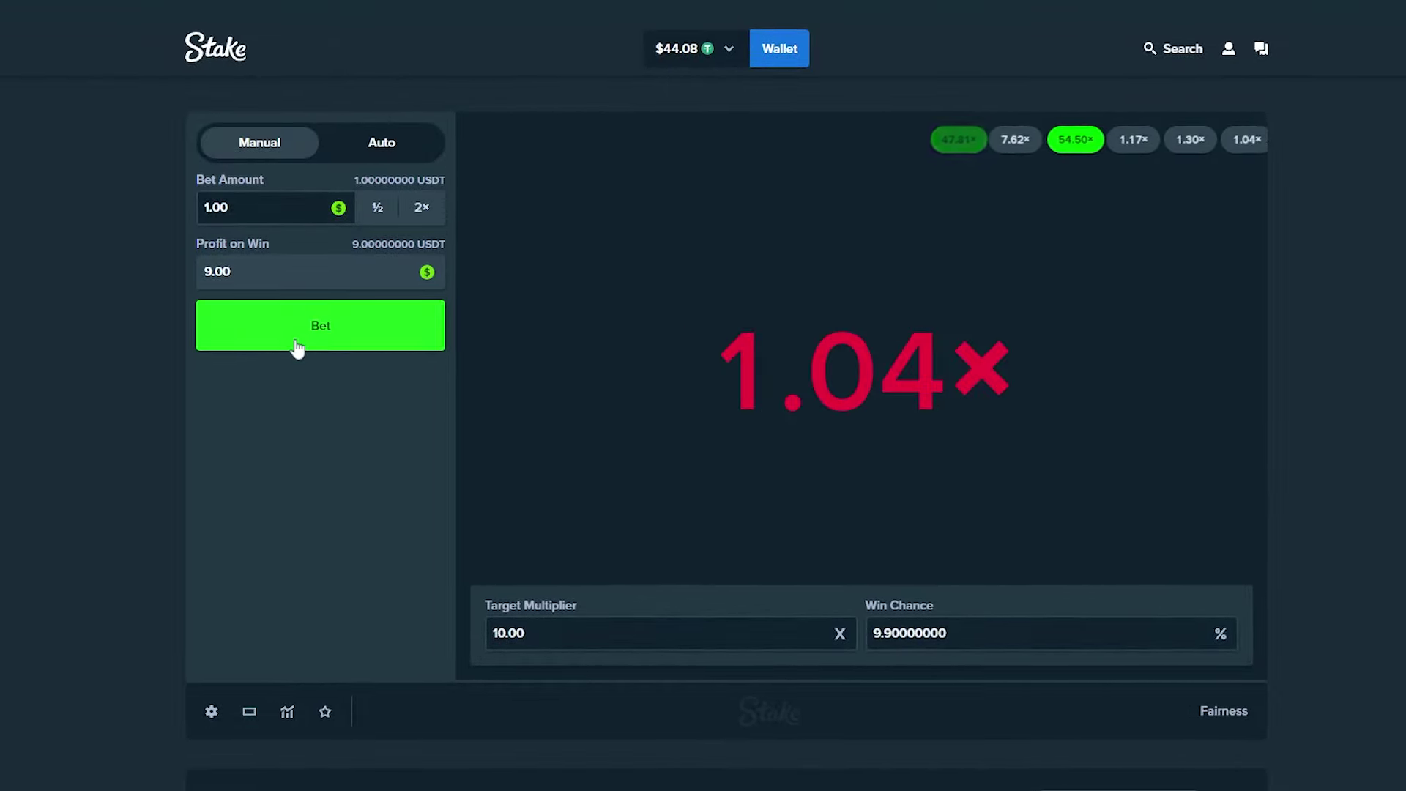
{"action": "left_click", "coordinate": [295, 339]}
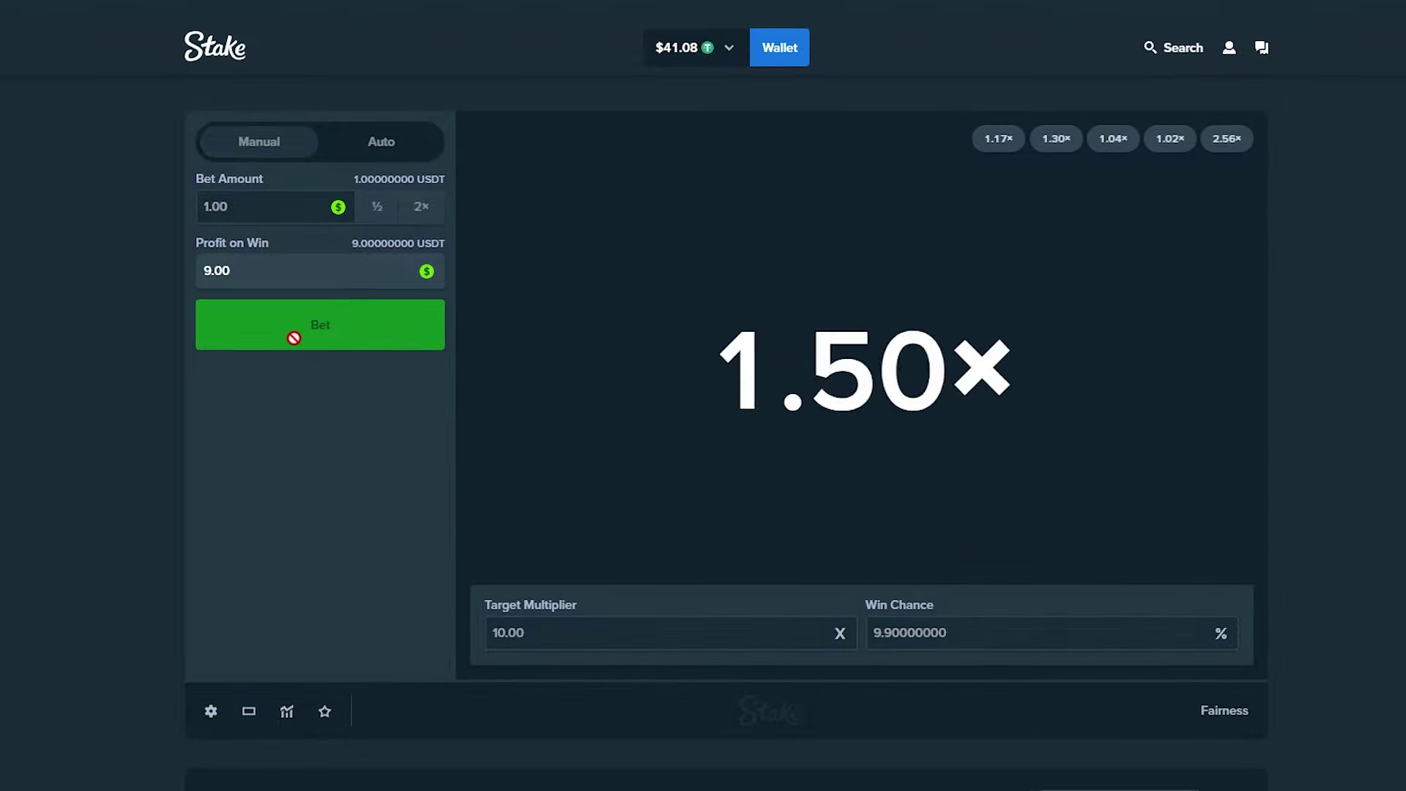
{"action": "left_click", "coordinate": [294, 338]}
{"action": "left_click", "coordinate": [293, 343]}
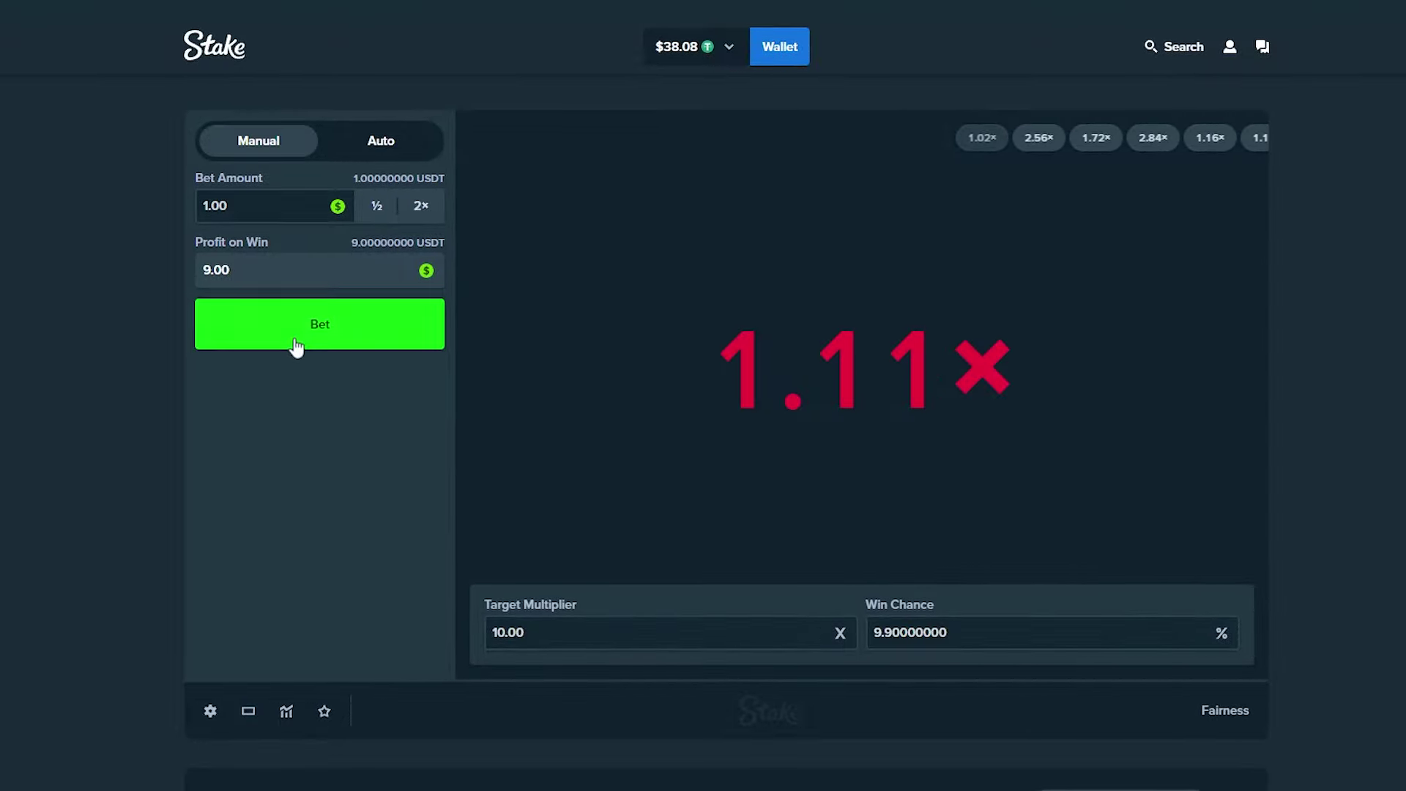
{"action": "left_click", "coordinate": [350, 333]}
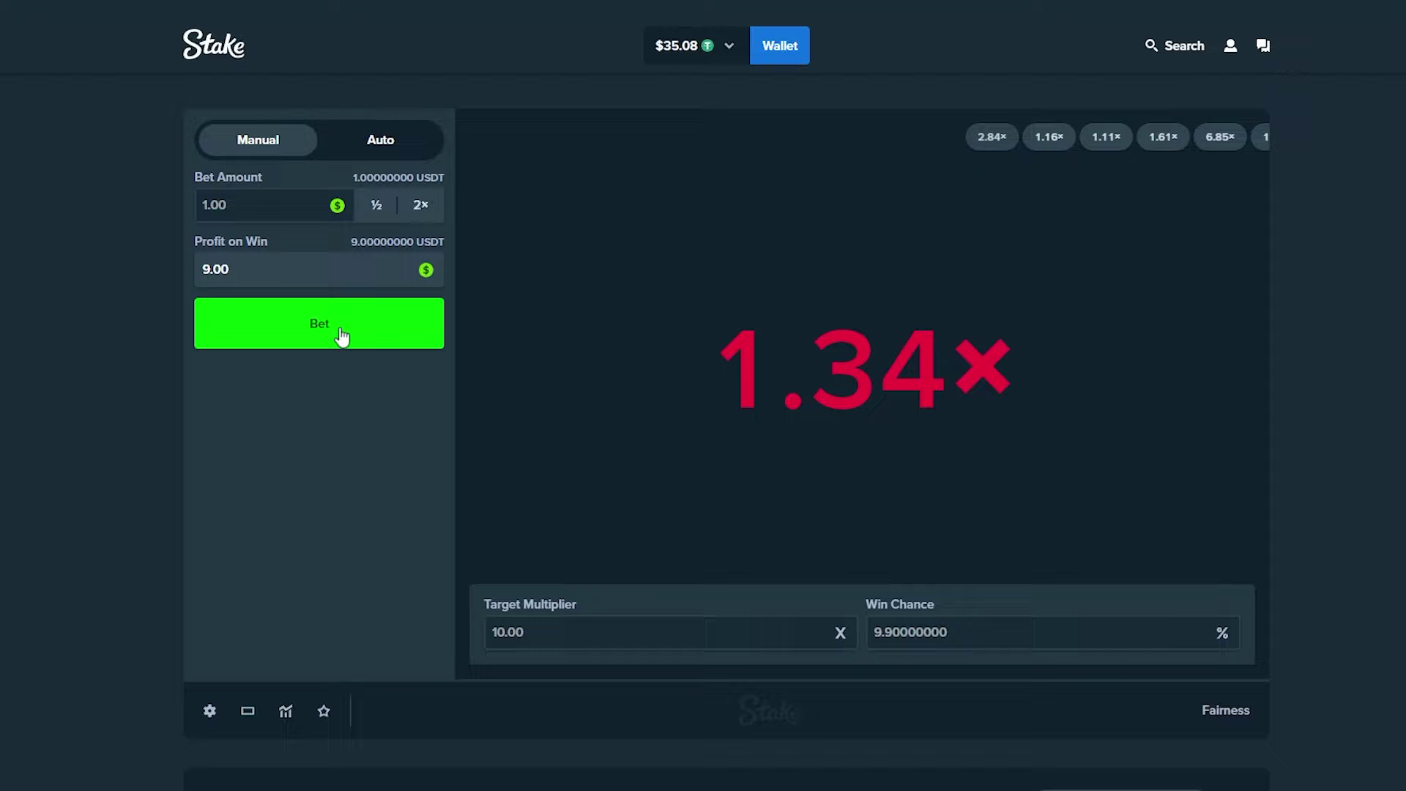
{"action": "left_click", "coordinate": [342, 335]}
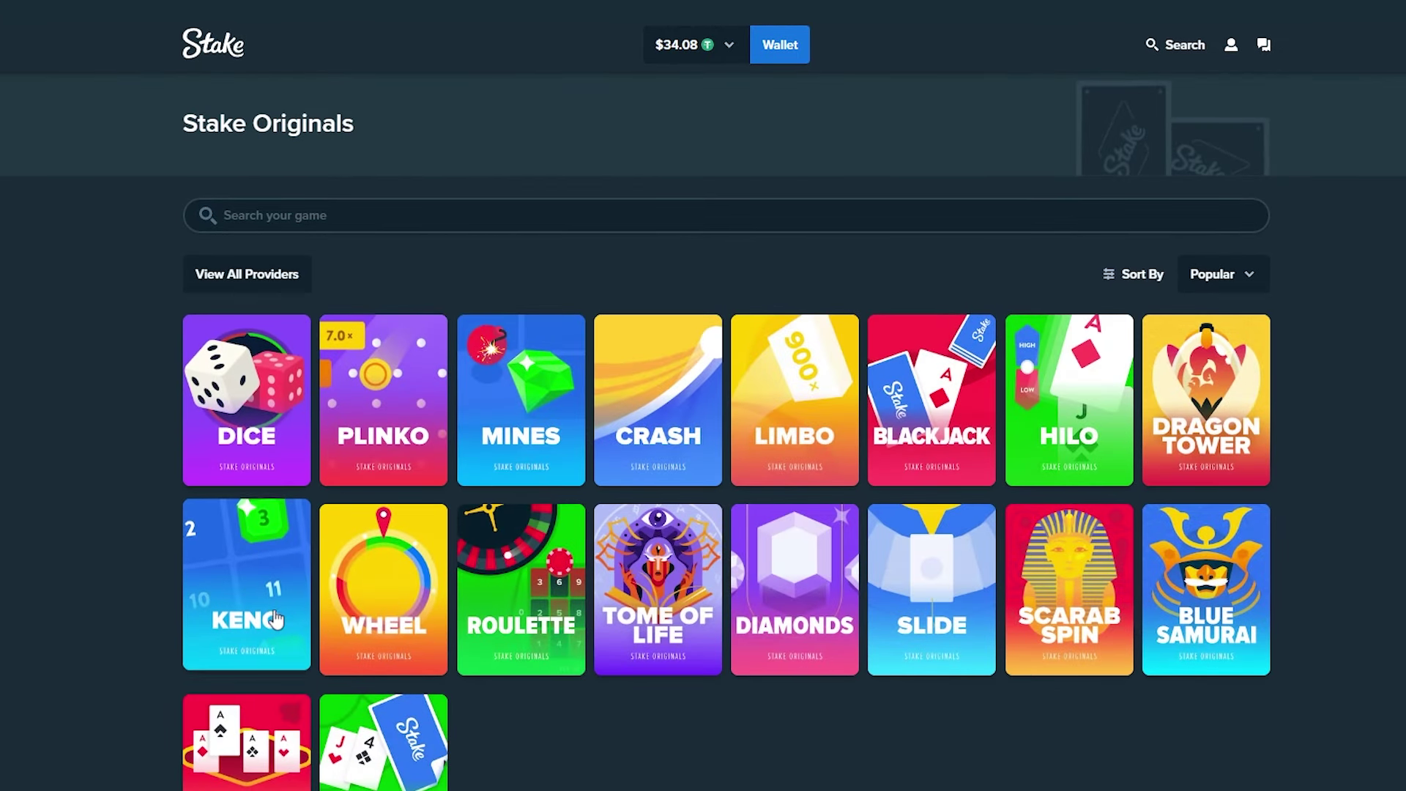
{"action": "left_click", "coordinate": [248, 434]}
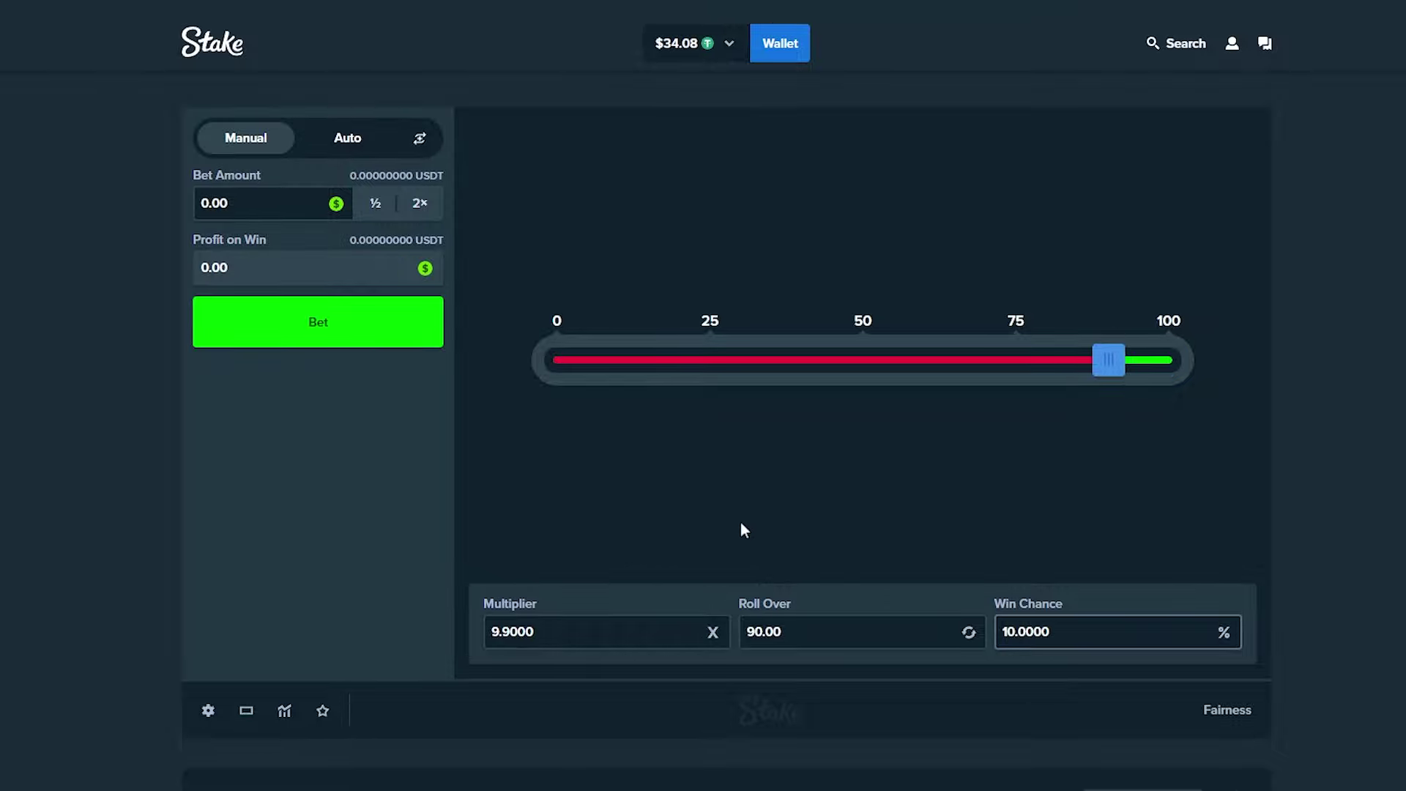
{"action": "left_click", "coordinate": [271, 210]}
{"action": "type", "text": "1"}
{"action": "left_click", "coordinate": [297, 319]}
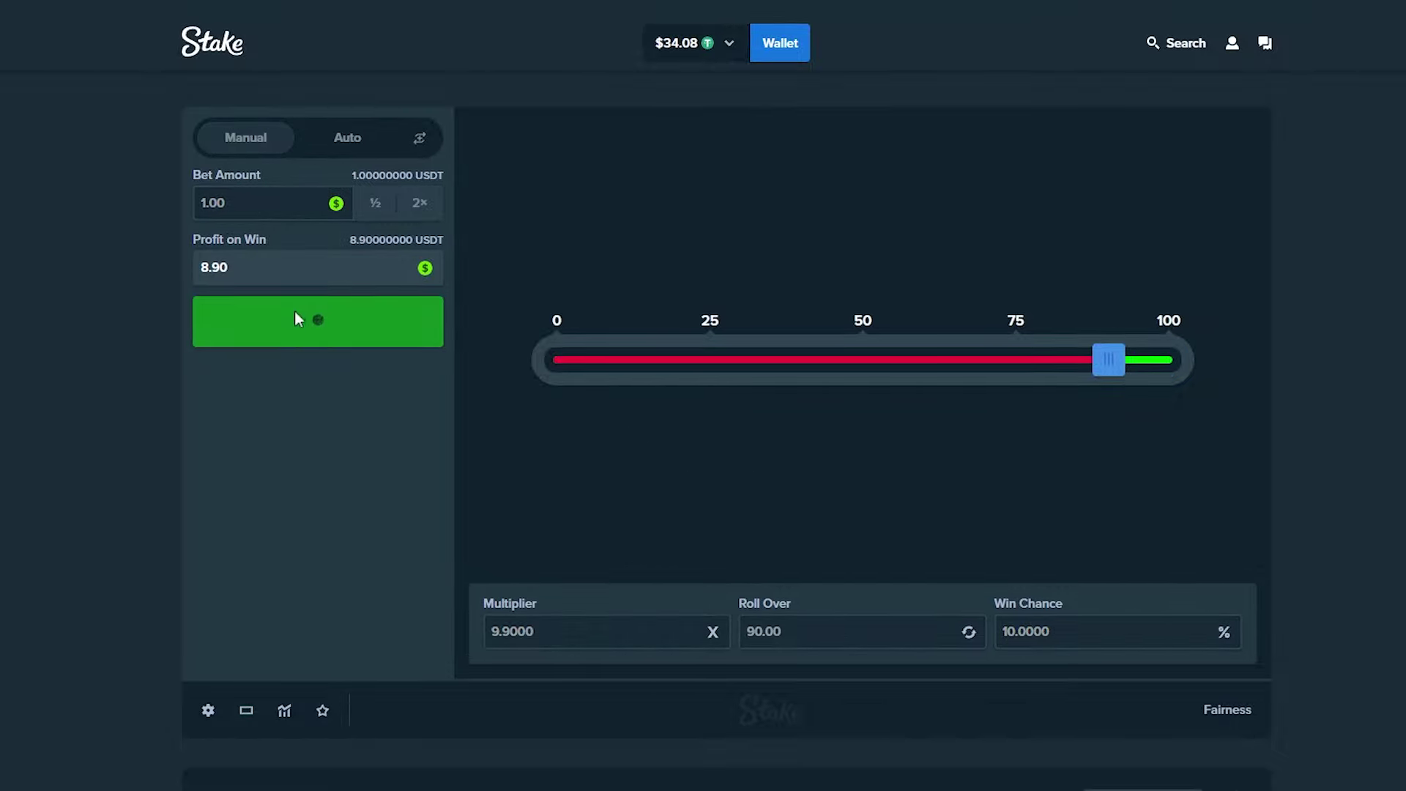
{"action": "left_click", "coordinate": [296, 320]}
{"action": "left_click", "coordinate": [302, 322]}
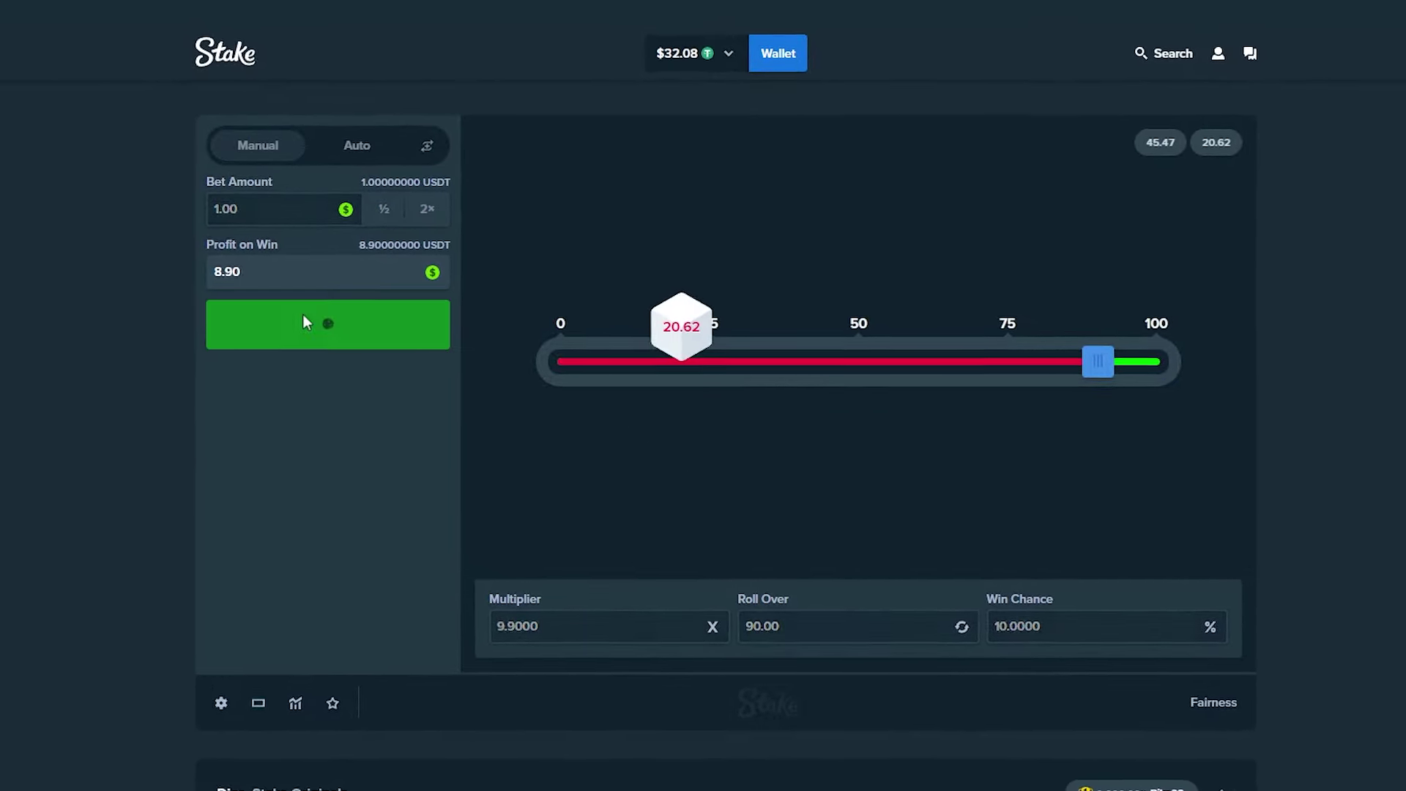
{"action": "left_click", "coordinate": [303, 324]}
{"action": "left_click", "coordinate": [312, 326]}
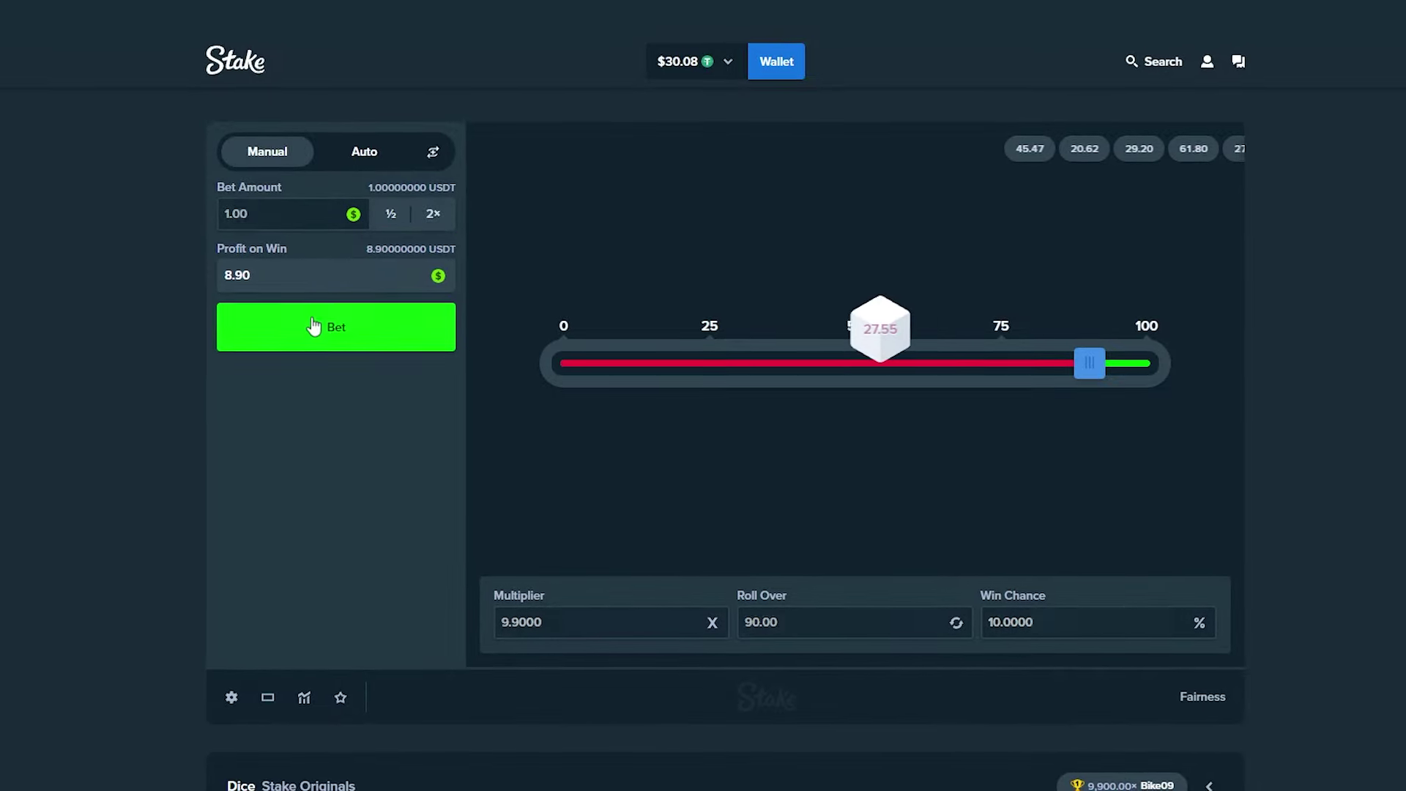
{"action": "left_click", "coordinate": [293, 327]}
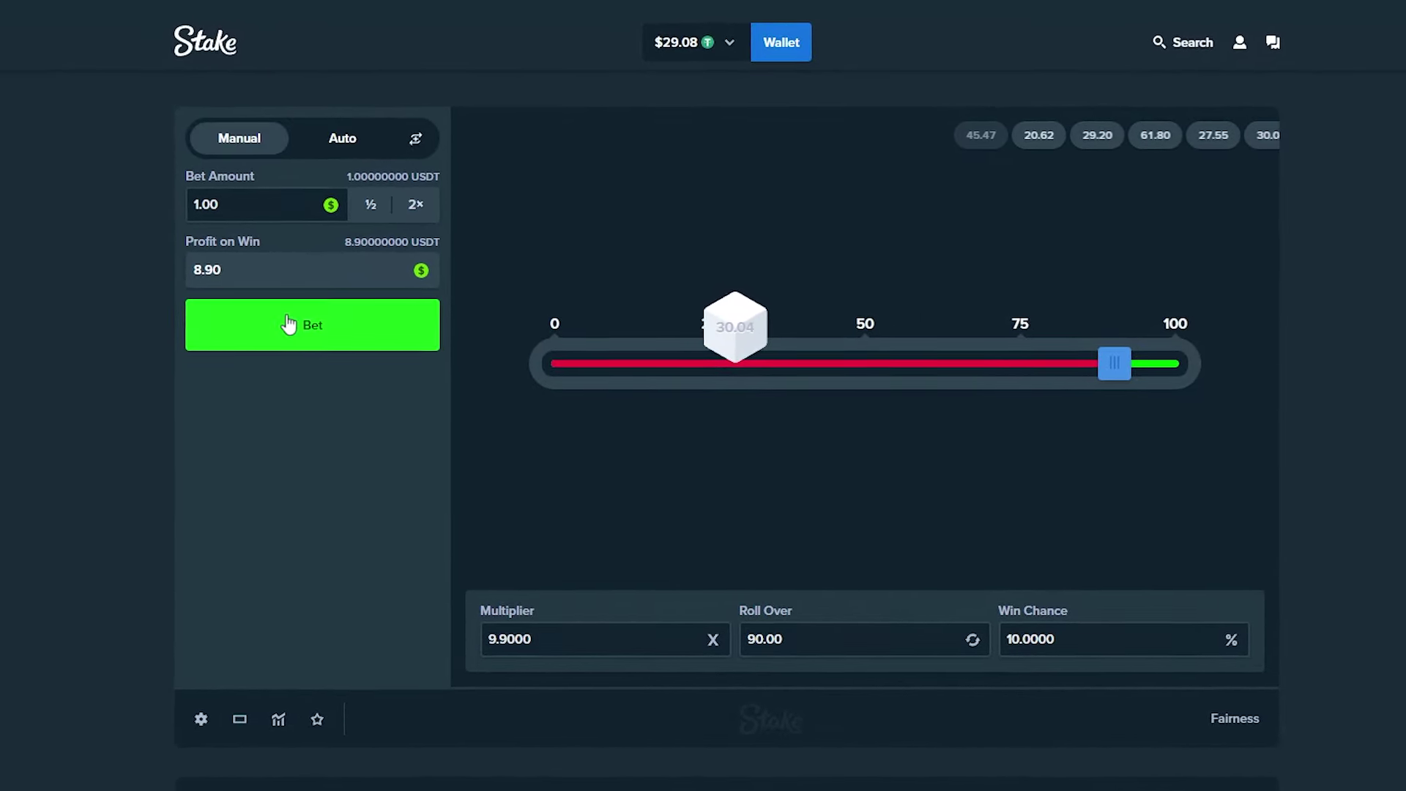
{"action": "left_click", "coordinate": [286, 322]}
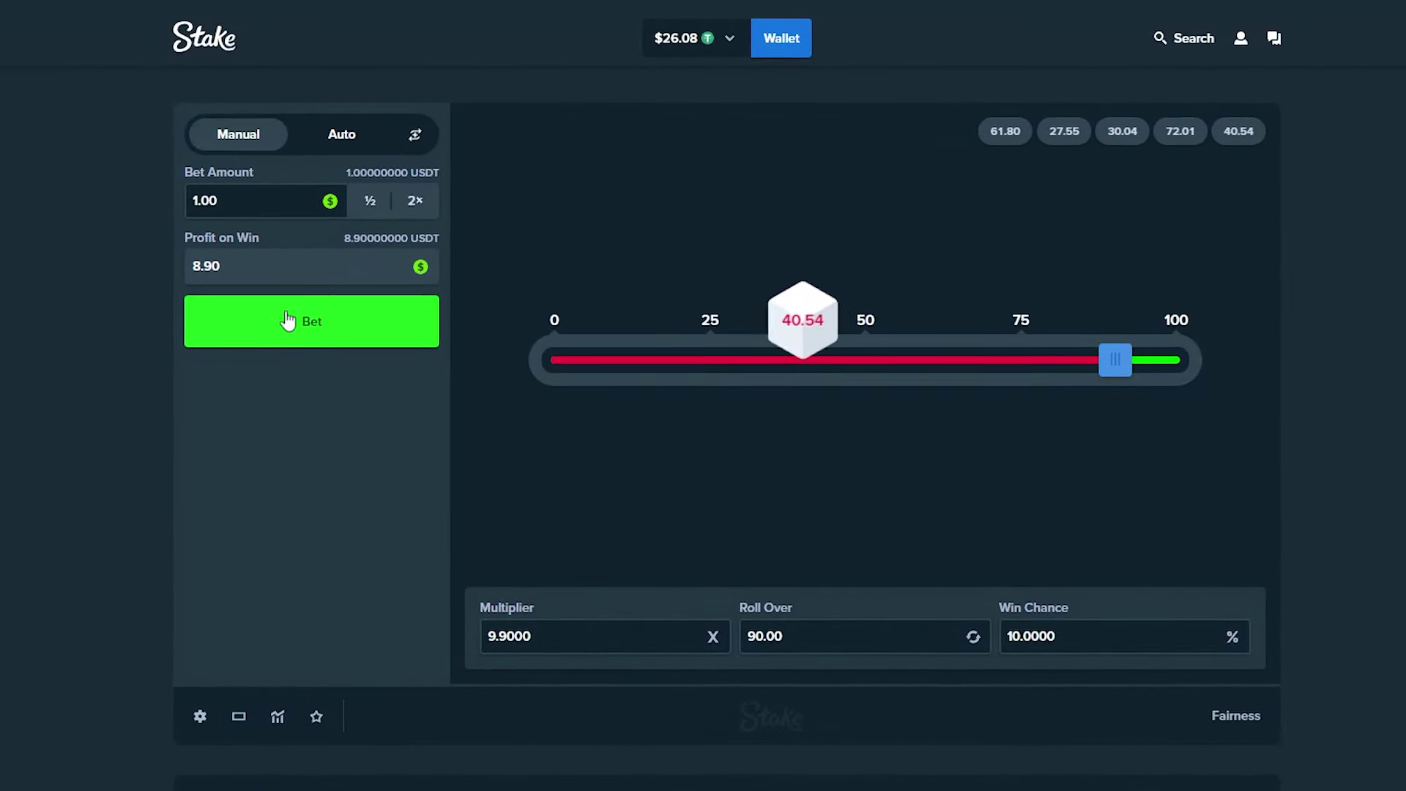
{"action": "left_click", "coordinate": [287, 321]}
{"action": "left_click", "coordinate": [300, 322]}
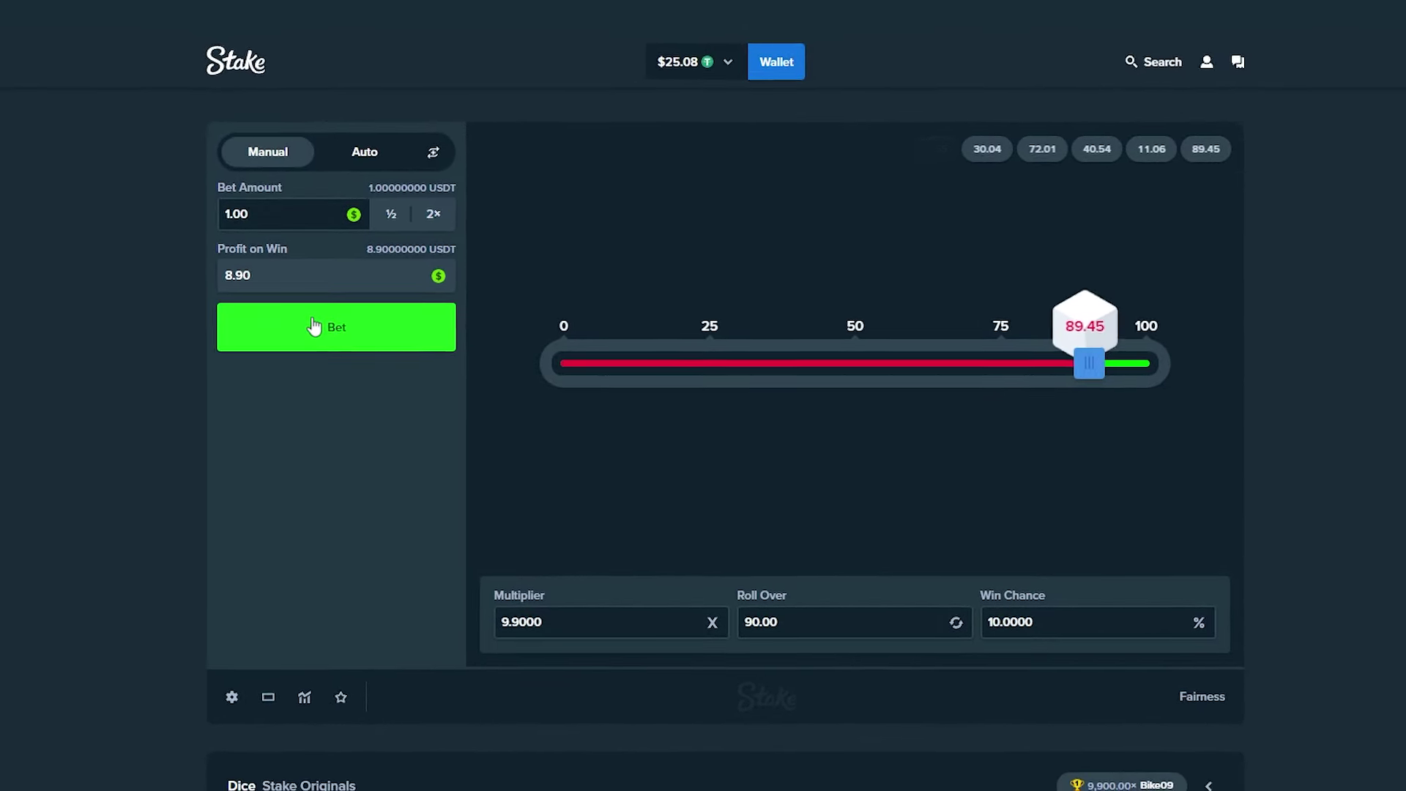
{"action": "left_click", "coordinate": [408, 335]}
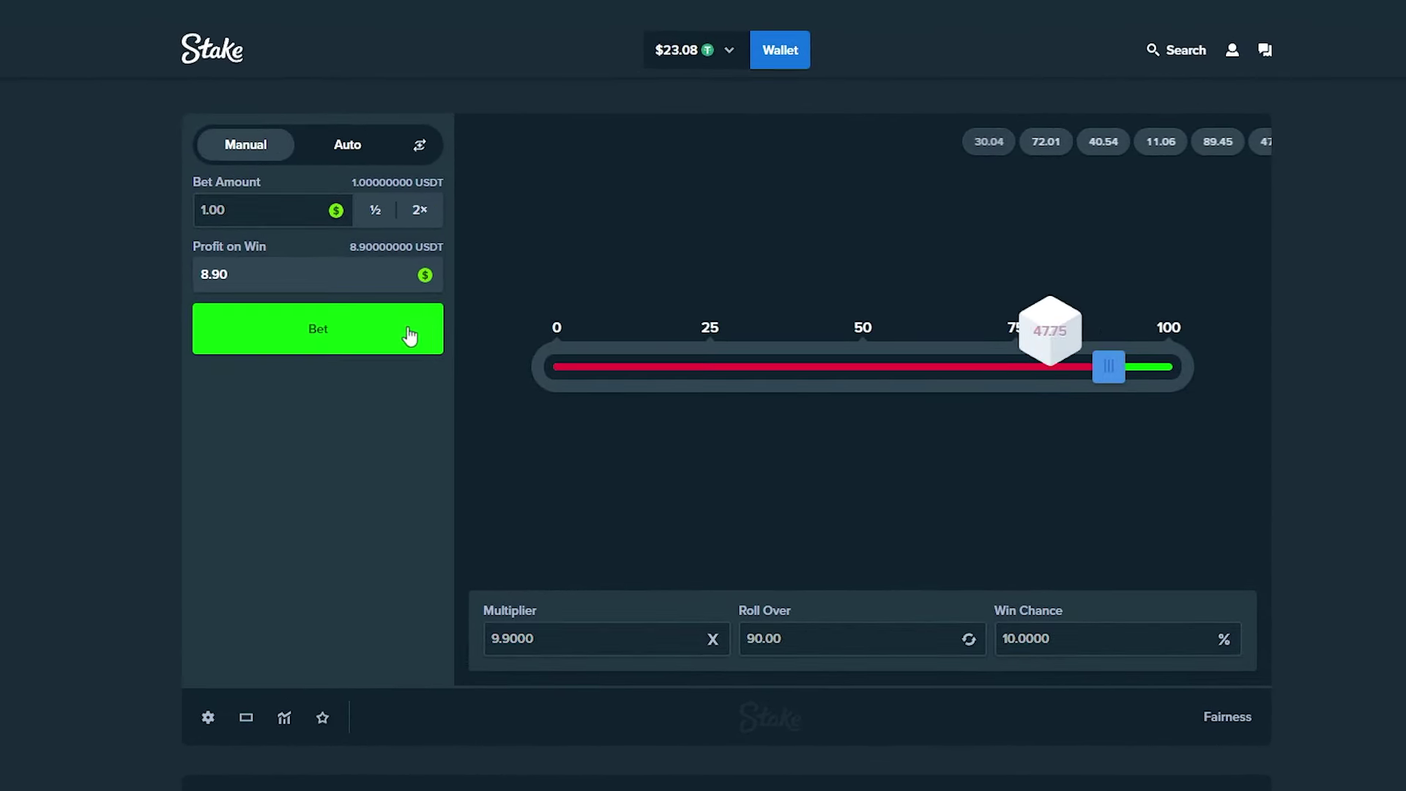
{"action": "left_click", "coordinate": [408, 335]}
{"action": "left_click", "coordinate": [407, 334]}
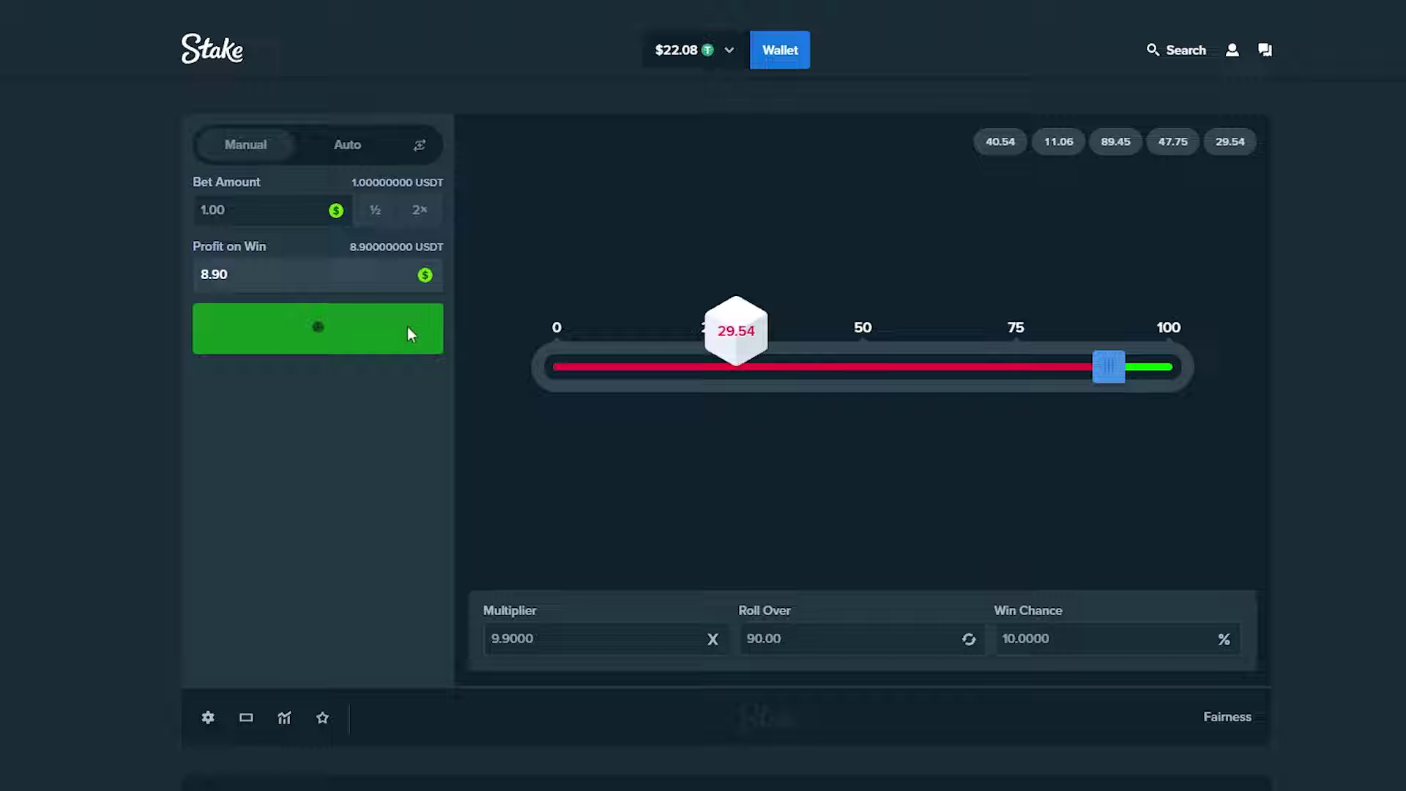
{"action": "left_click", "coordinate": [408, 334]}
{"action": "left_click", "coordinate": [407, 334]}
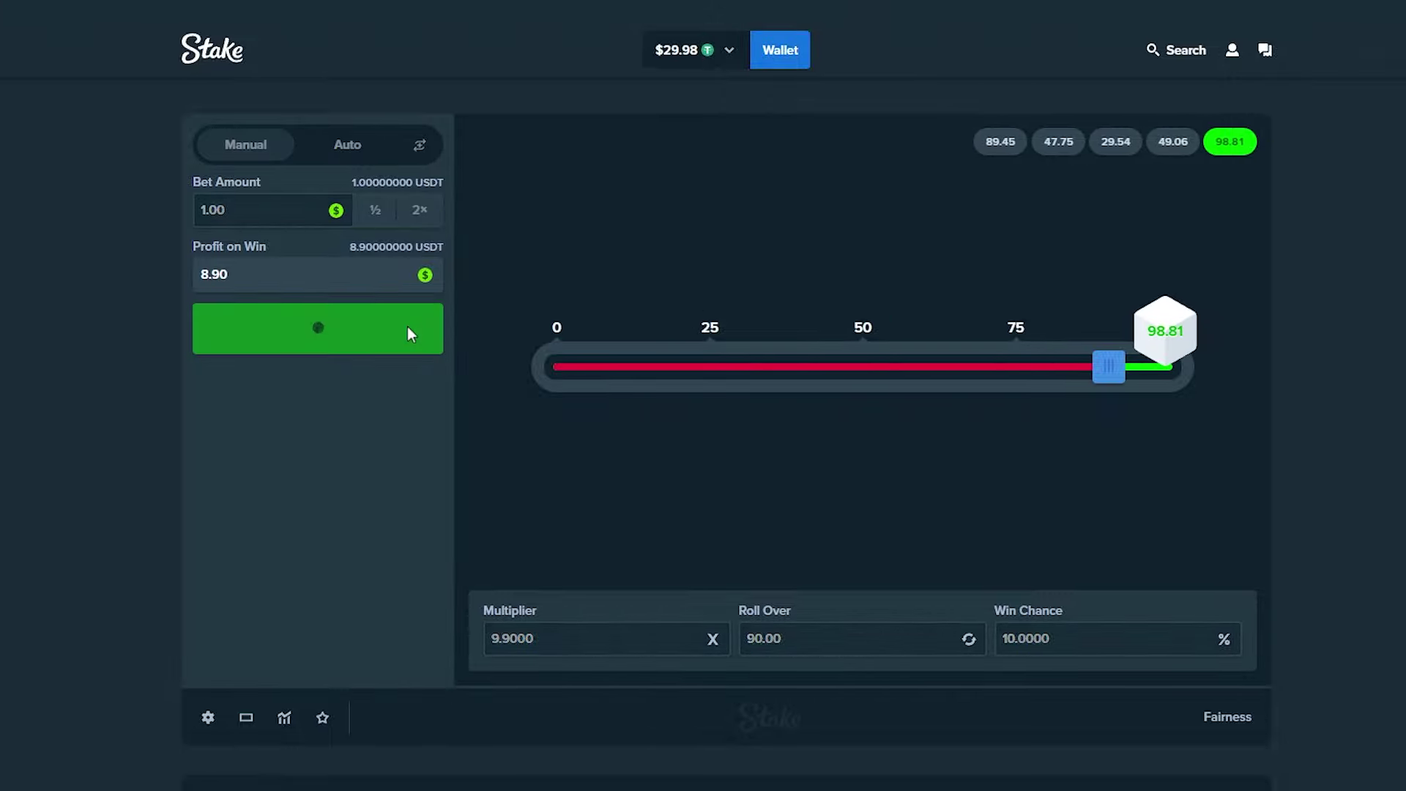
{"action": "left_click", "coordinate": [408, 335]}
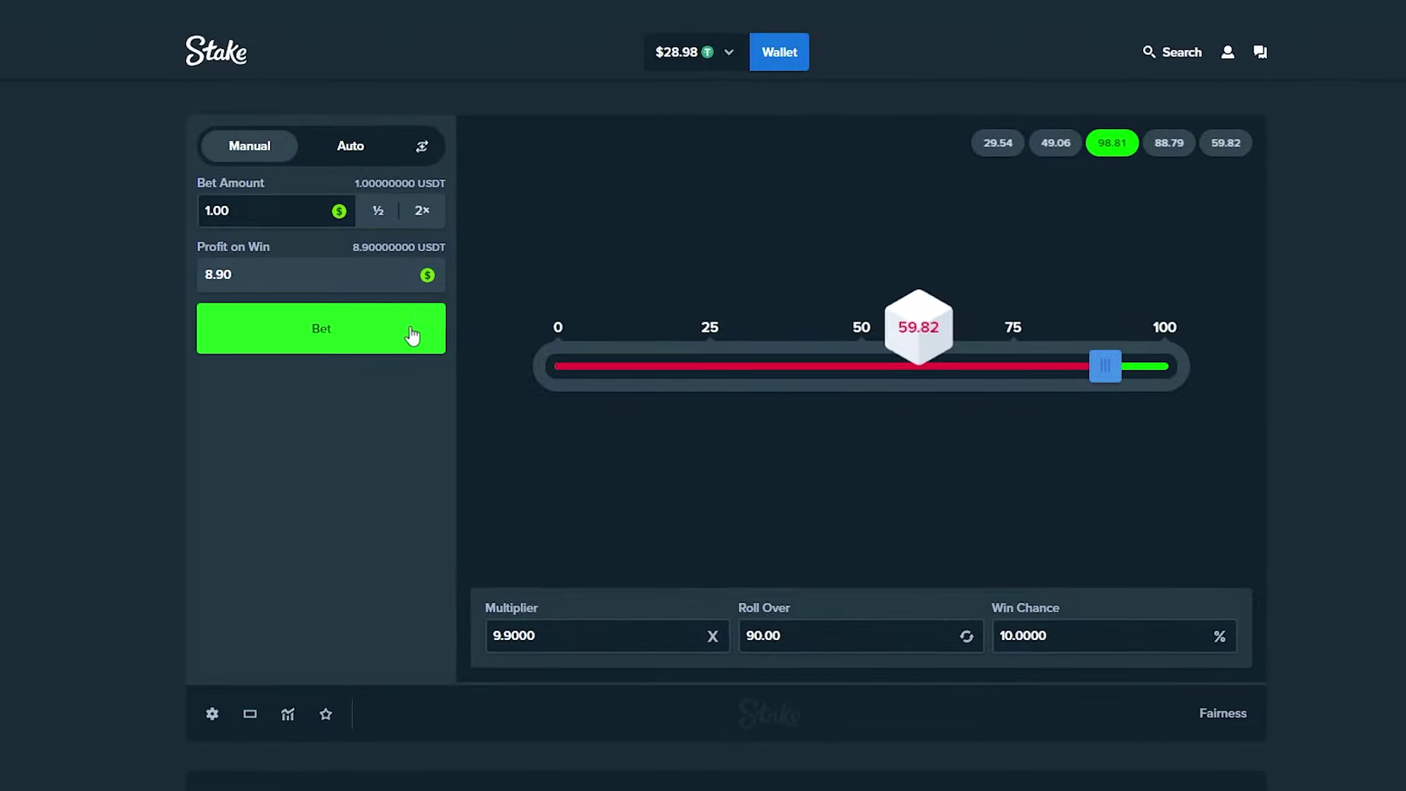
{"action": "left_click", "coordinate": [410, 334]}
{"action": "left_click", "coordinate": [417, 335]}
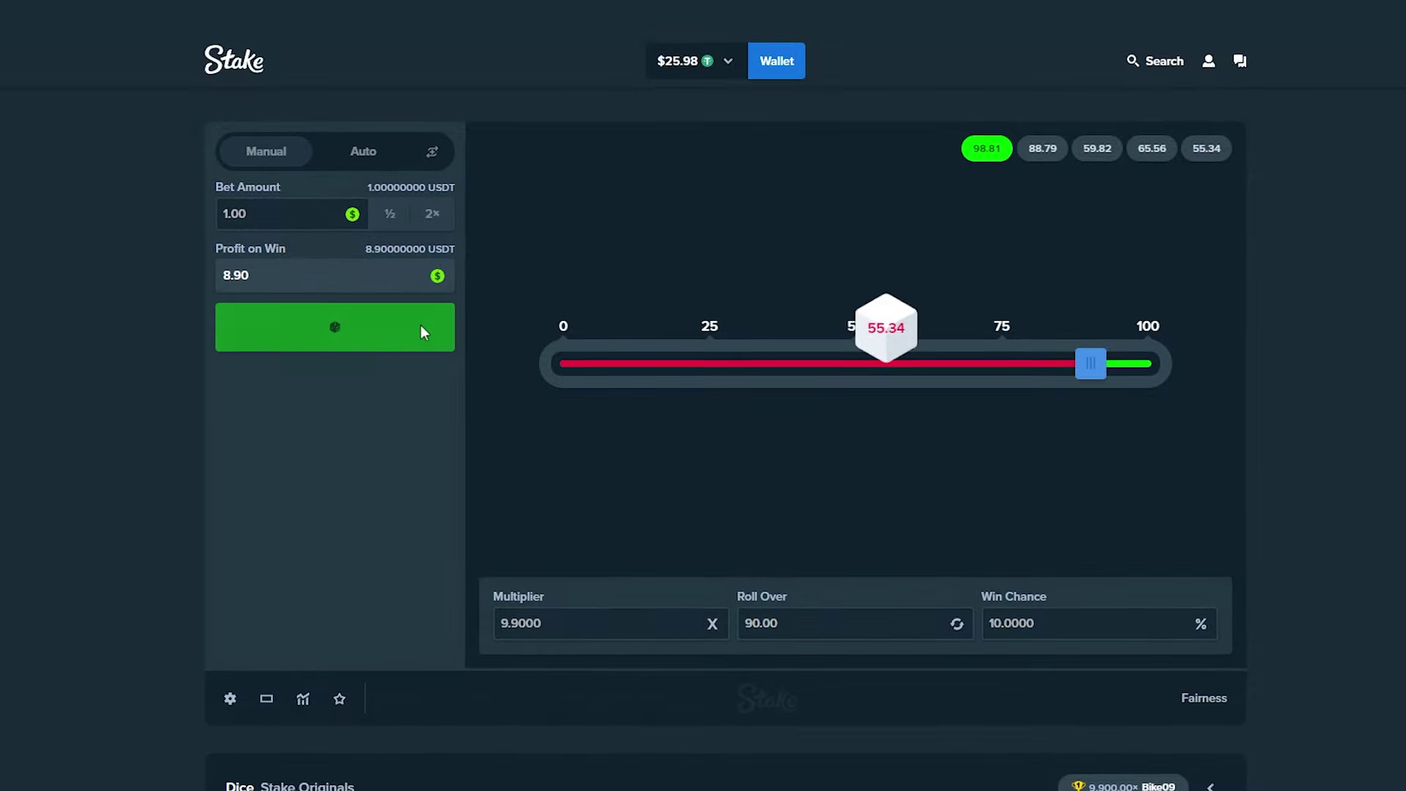
{"action": "left_click", "coordinate": [417, 334]}
{"action": "left_click", "coordinate": [410, 334]}
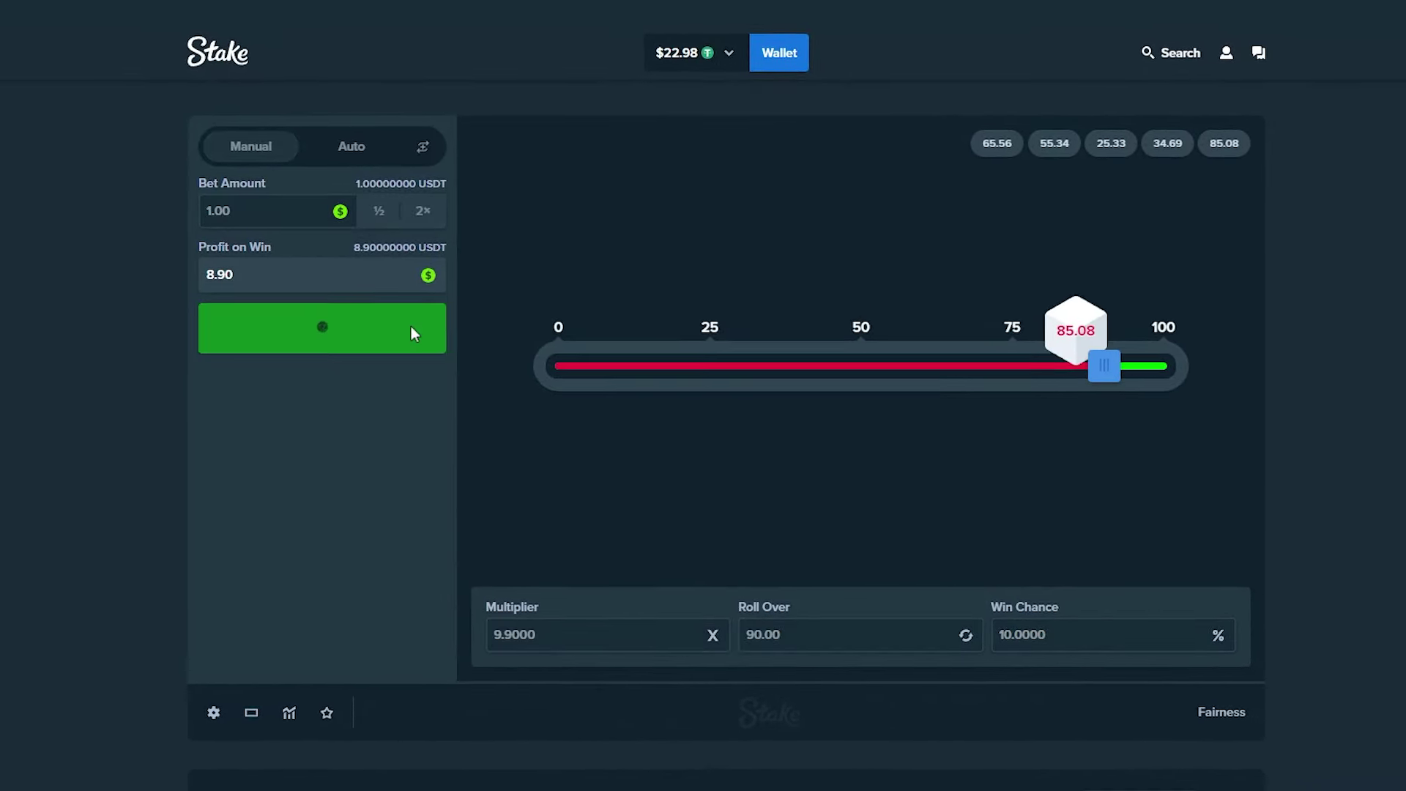
{"action": "left_click", "coordinate": [413, 334]}
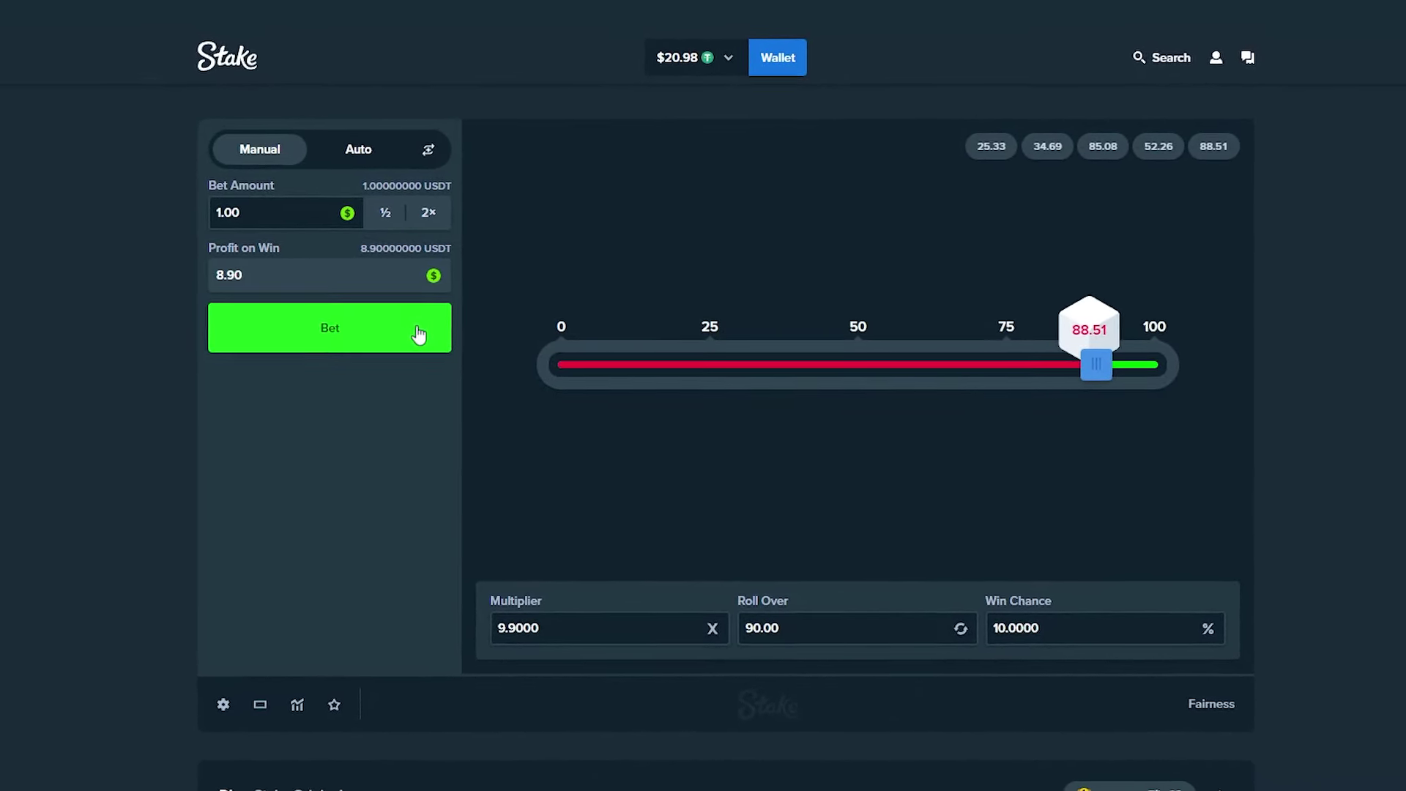
{"action": "left_click", "coordinate": [418, 334]}
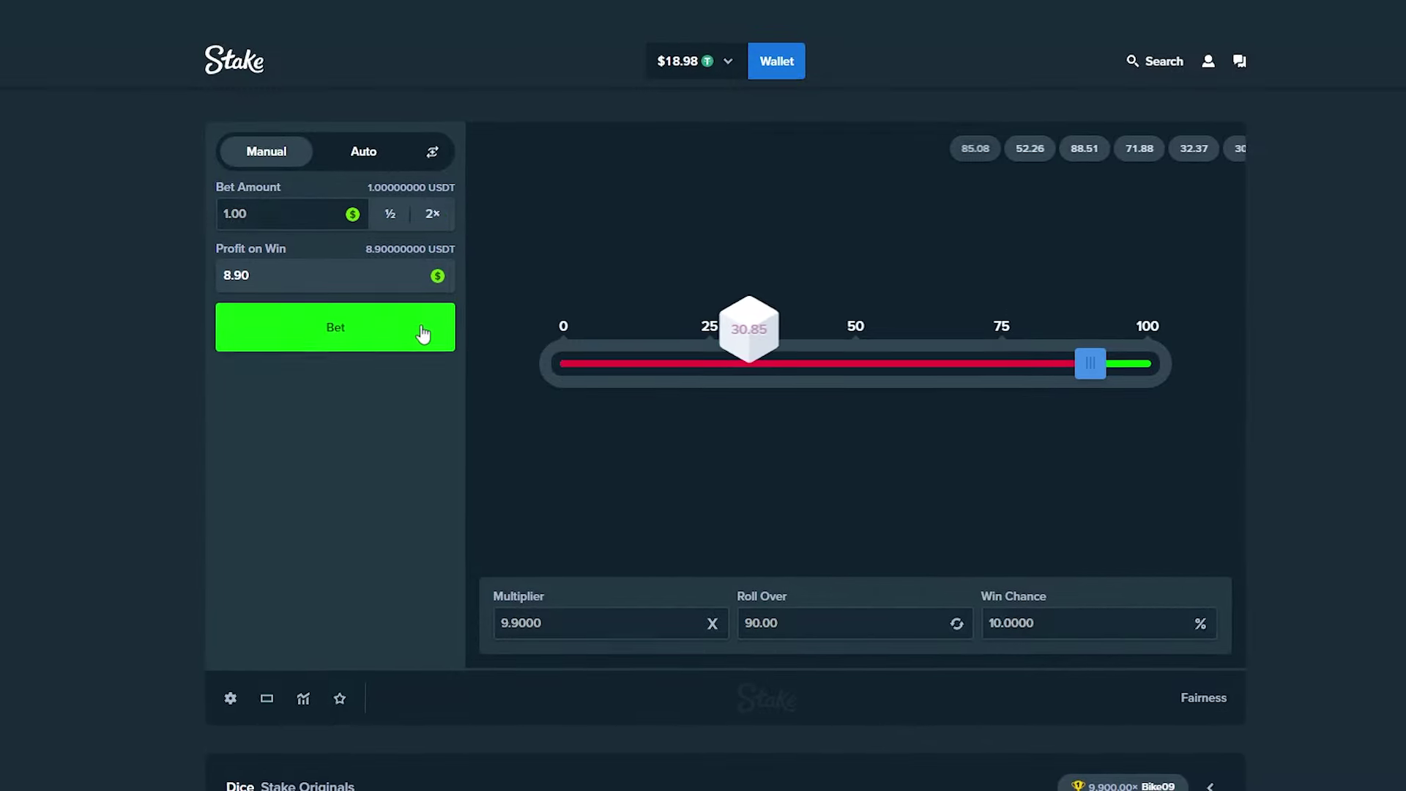
{"action": "left_click", "coordinate": [424, 334]}
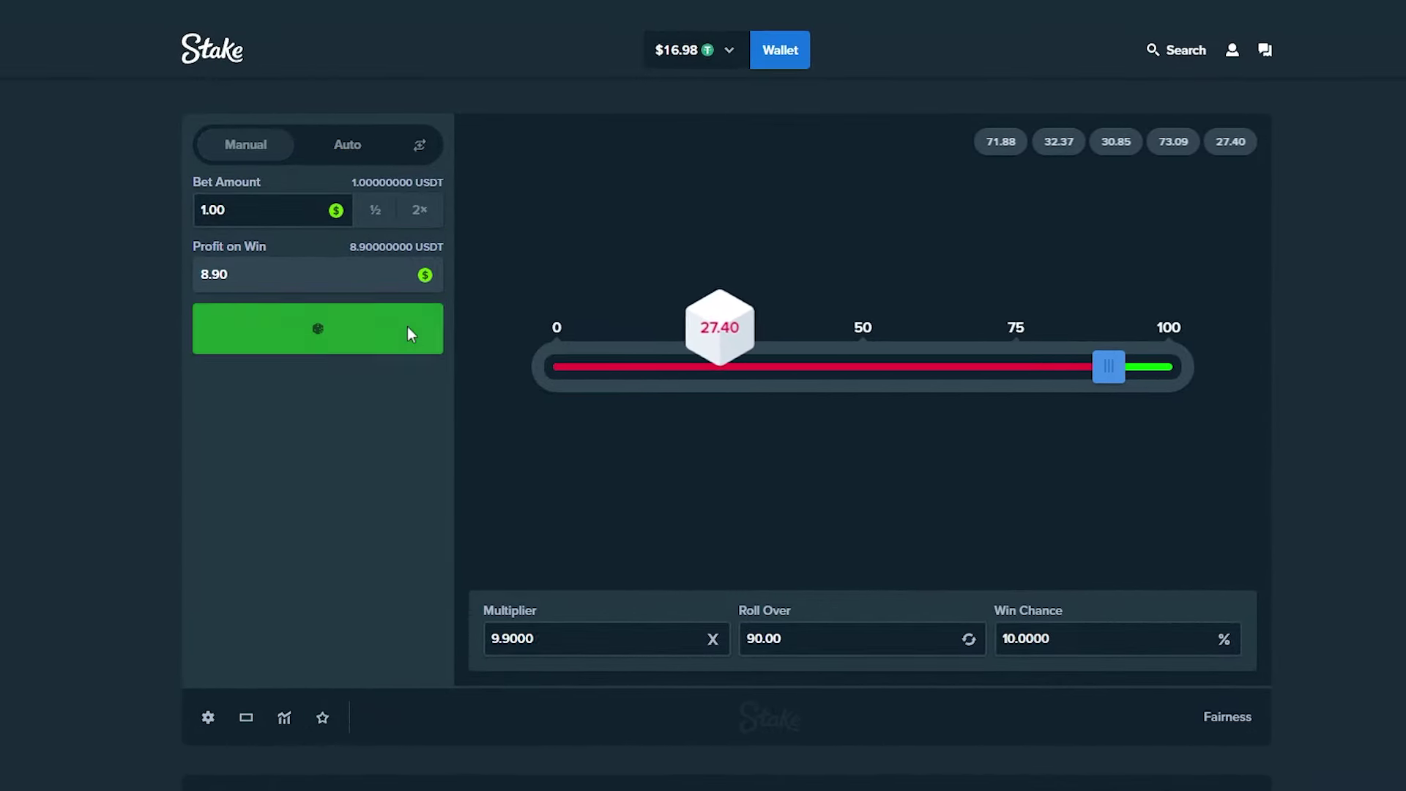
{"action": "left_click", "coordinate": [424, 334]}
{"action": "left_click", "coordinate": [415, 335]}
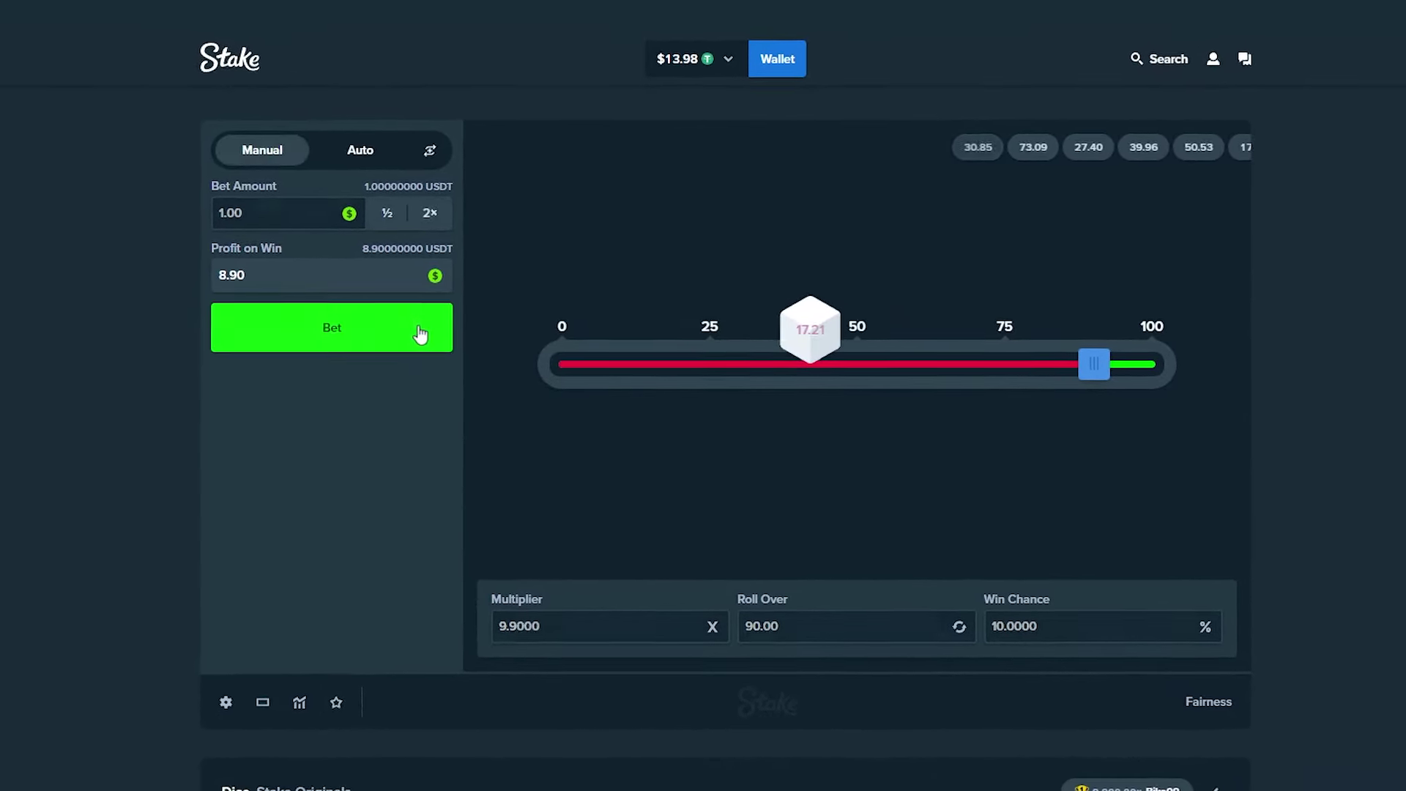
{"action": "left_click", "coordinate": [422, 335]}
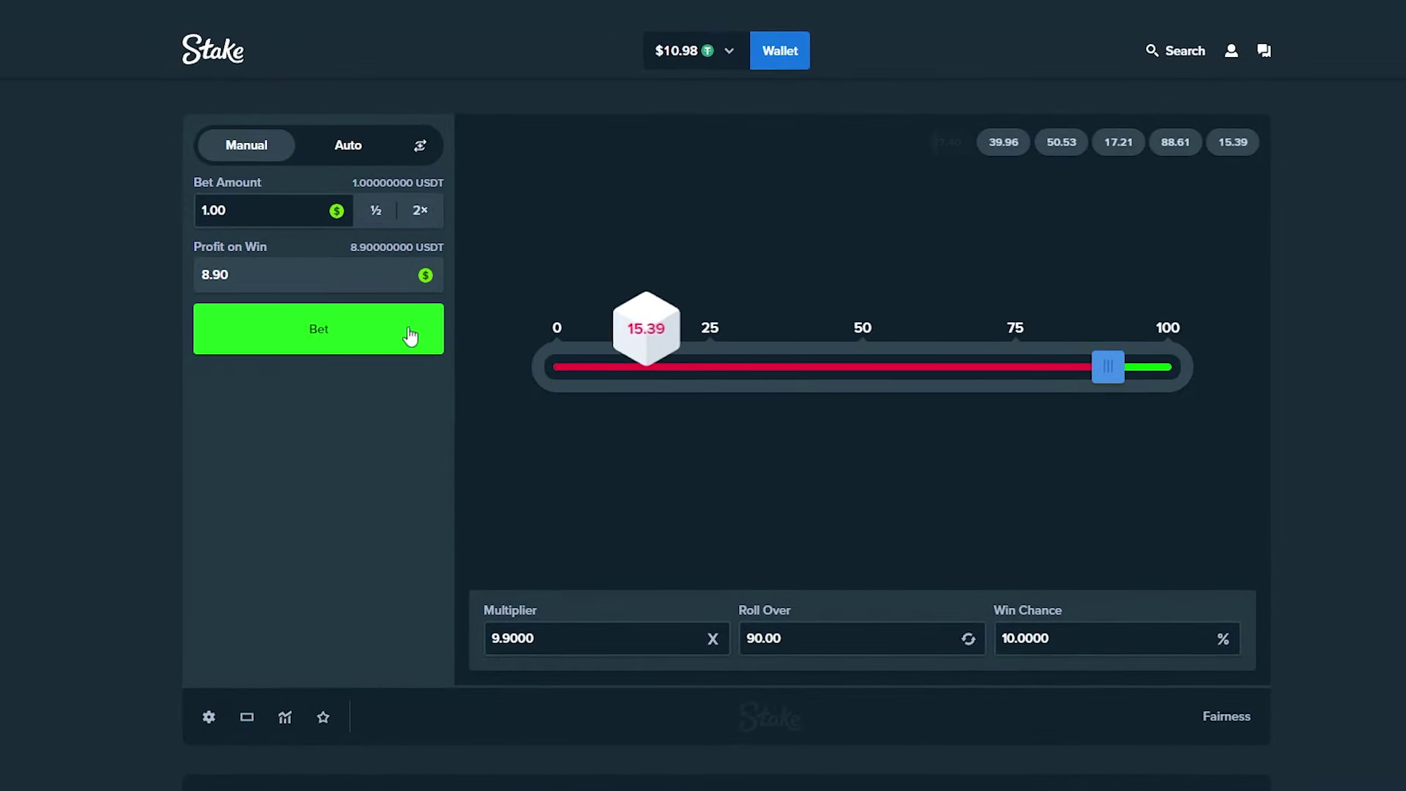
{"action": "left_click", "coordinate": [408, 335]}
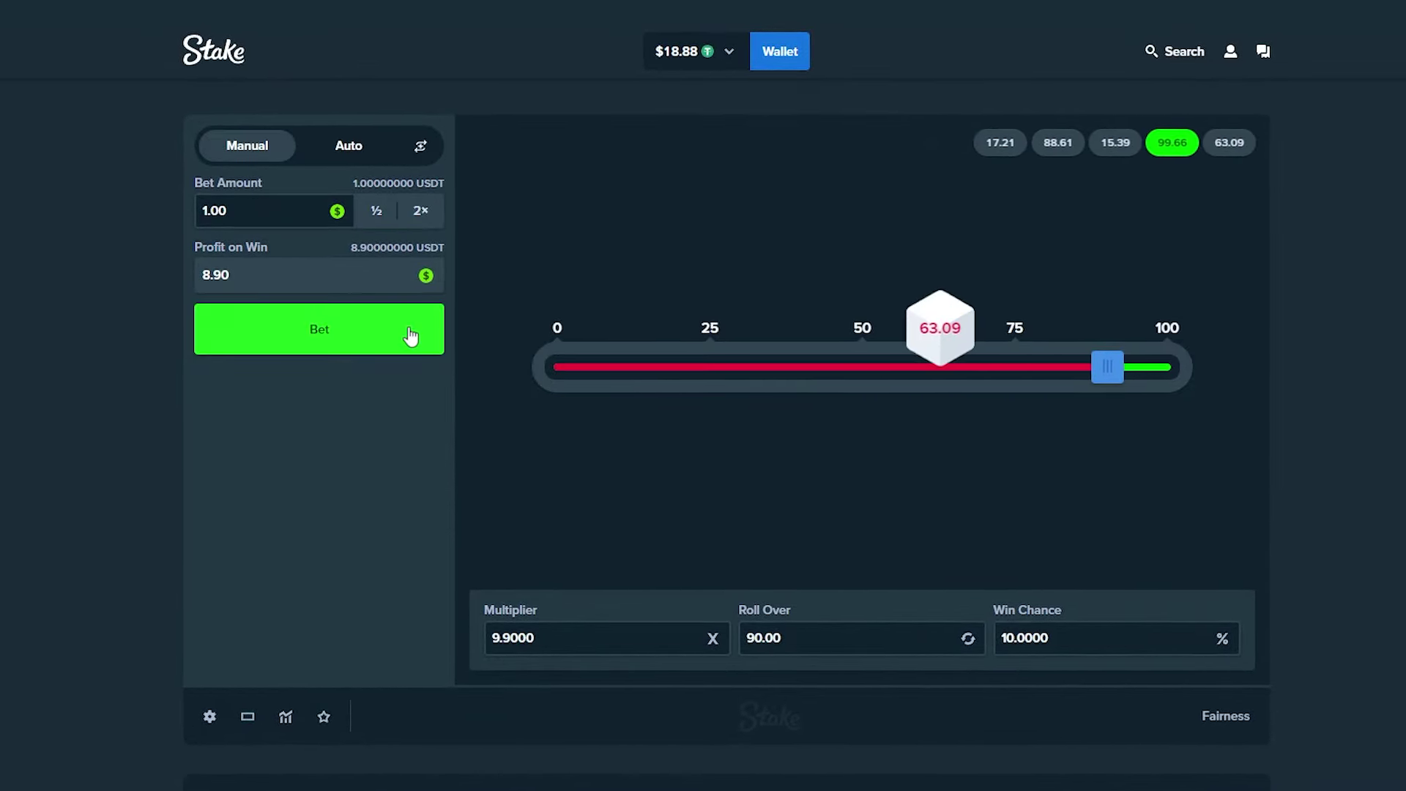
{"action": "left_click", "coordinate": [409, 335]}
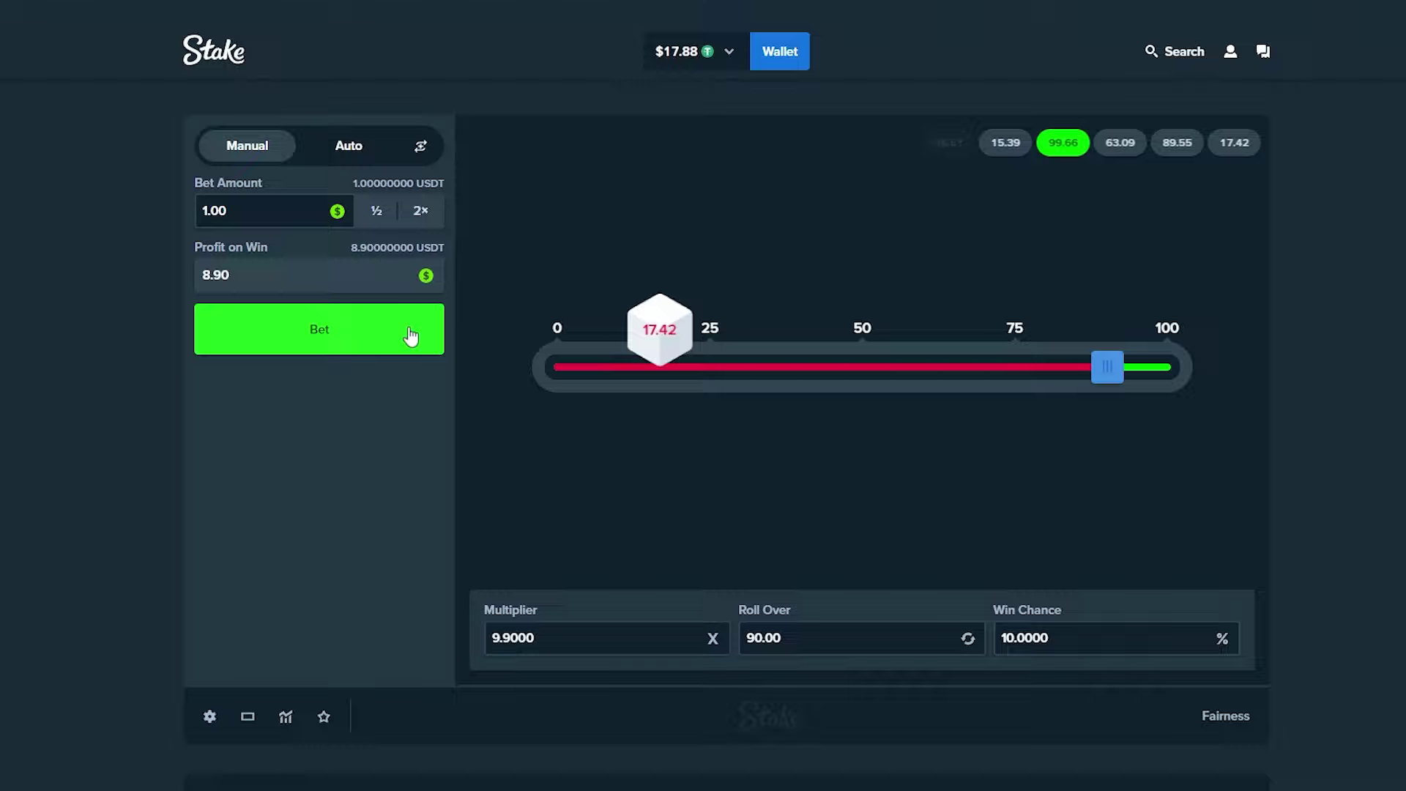
{"action": "left_click", "coordinate": [408, 328]}
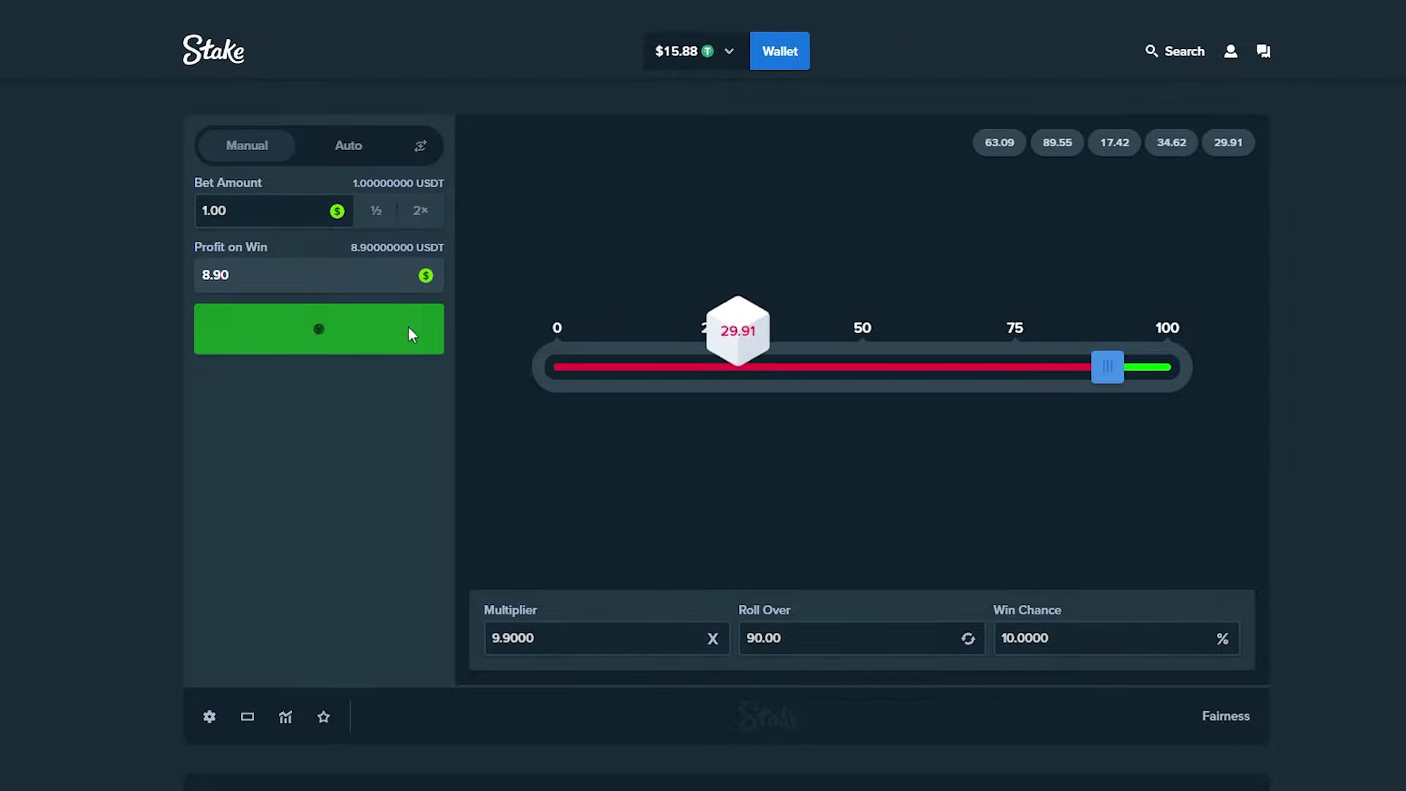
{"action": "left_click", "coordinate": [408, 328]}
{"action": "left_click", "coordinate": [408, 332]}
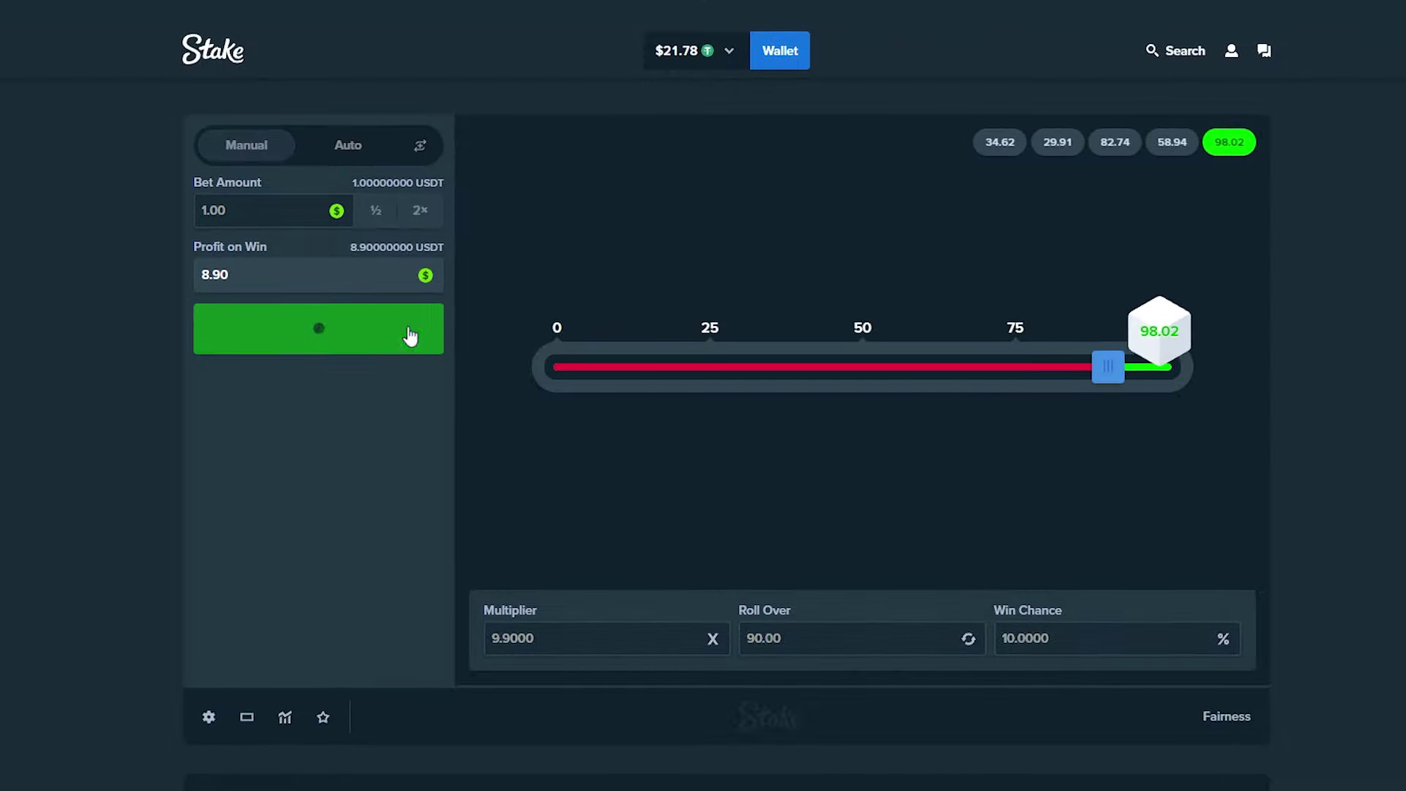
{"action": "left_click", "coordinate": [408, 332]}
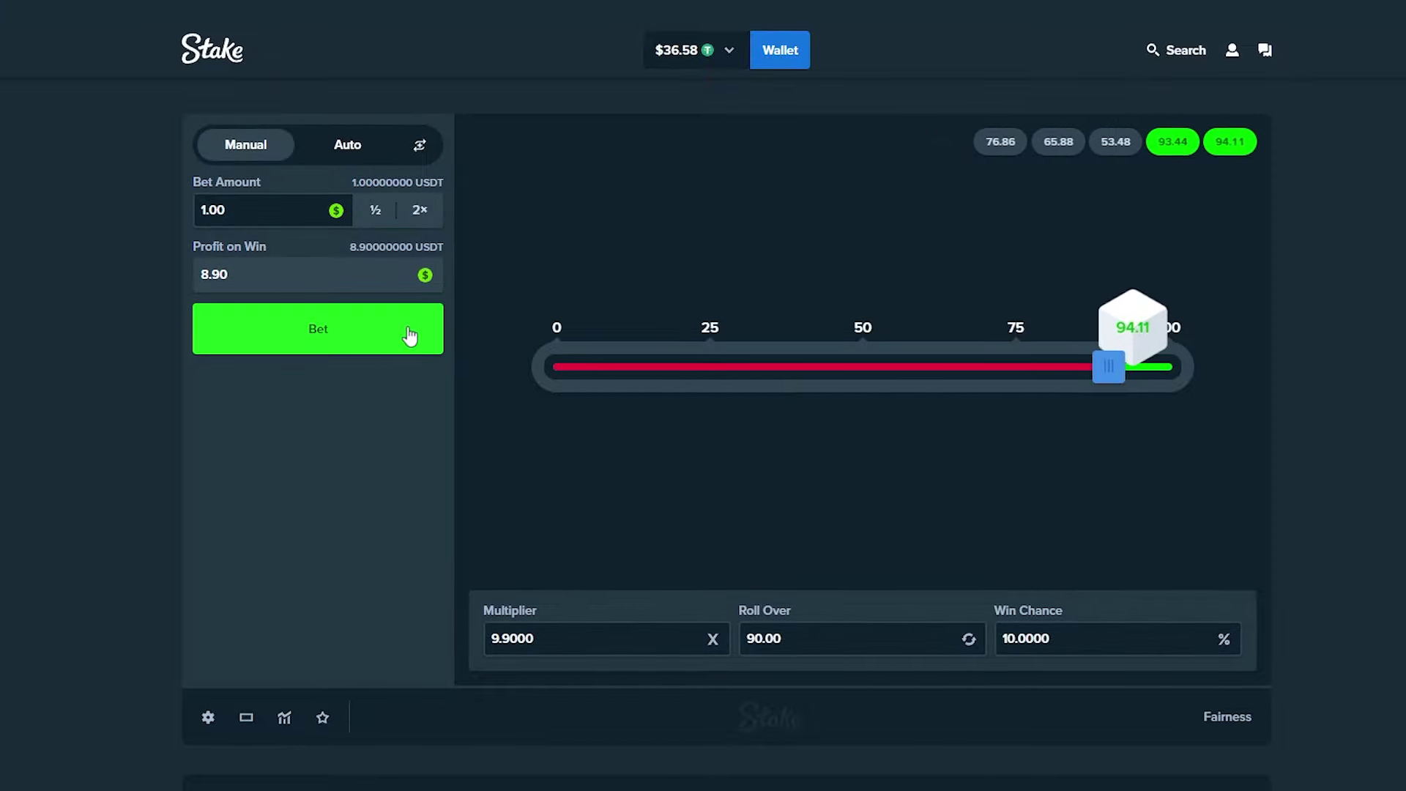
{"action": "left_click", "coordinate": [408, 332]}
{"action": "left_click", "coordinate": [408, 335]}
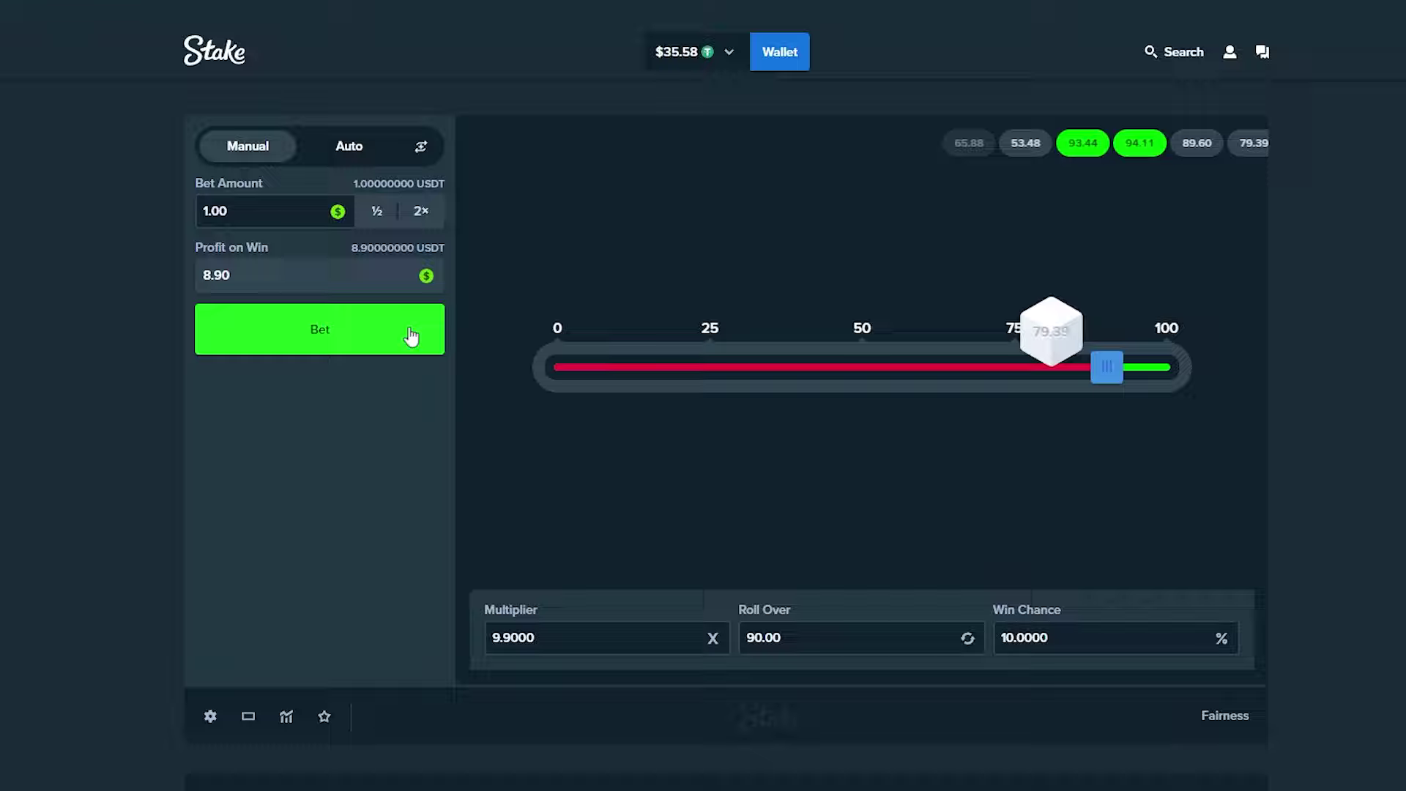
{"action": "left_click", "coordinate": [414, 335]}
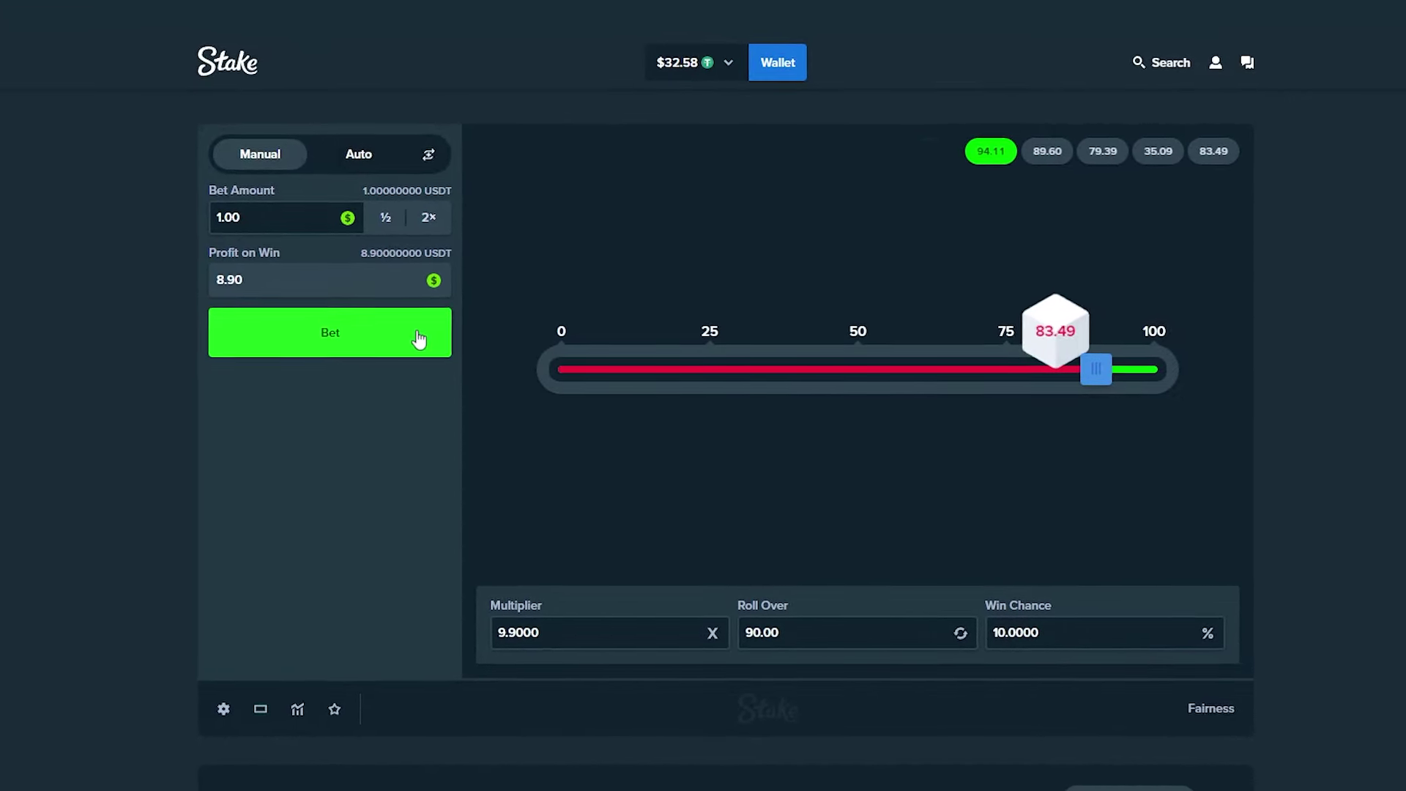
{"action": "left_click", "coordinate": [417, 339]}
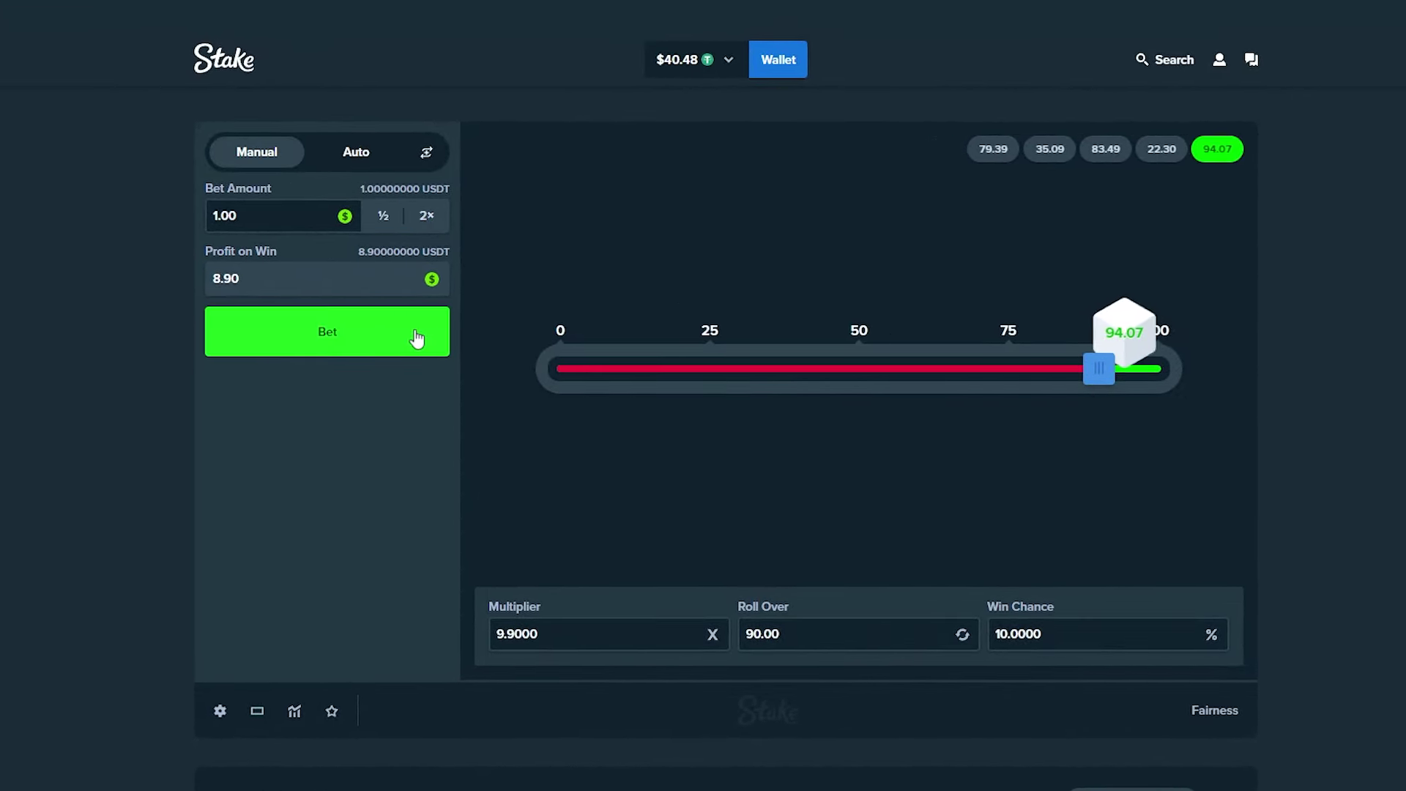
{"action": "left_click", "coordinate": [417, 337]}
{"action": "left_click", "coordinate": [418, 336]}
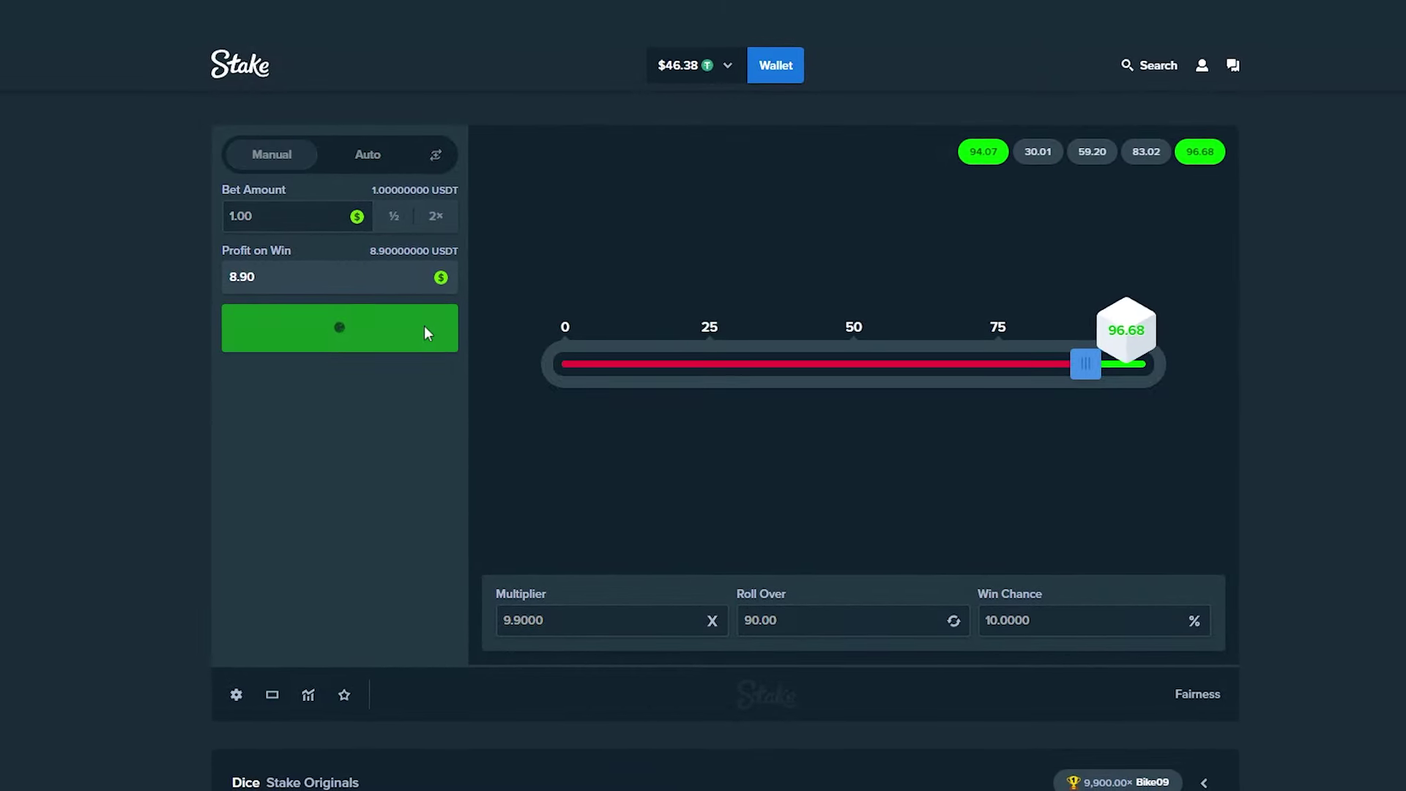
{"action": "left_click", "coordinate": [428, 336]}
{"action": "left_click", "coordinate": [427, 334]}
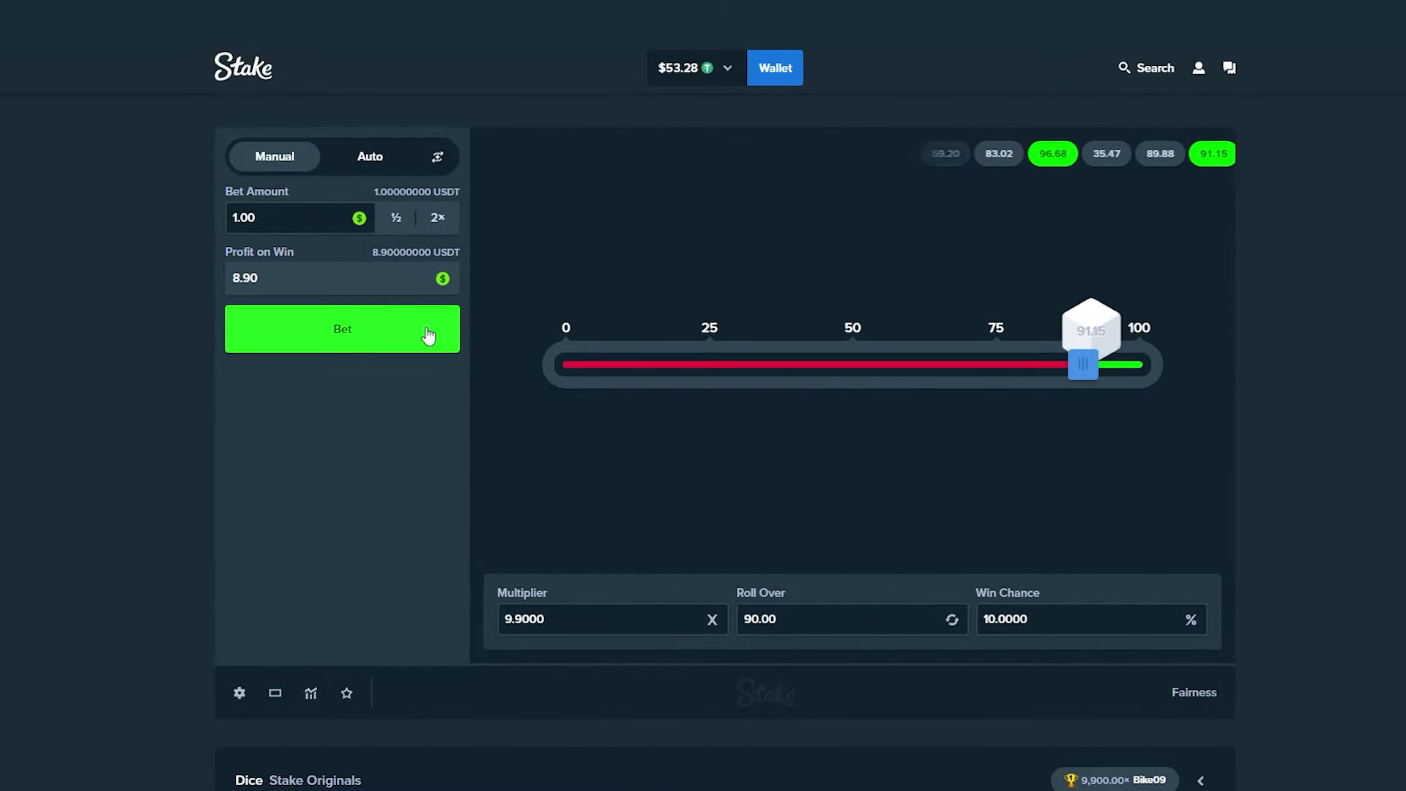
{"action": "left_click", "coordinate": [427, 334]}
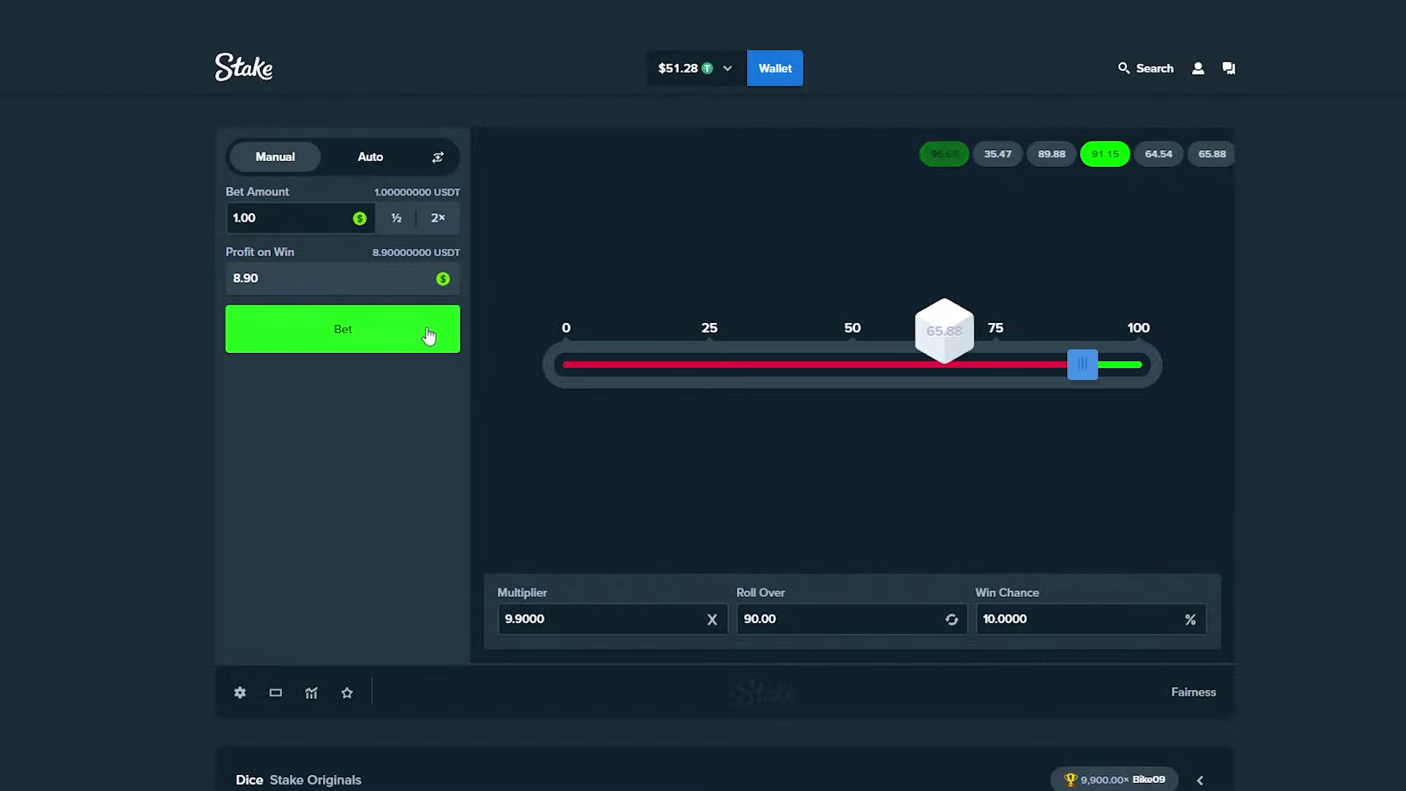
{"action": "left_click", "coordinate": [423, 338]}
{"action": "left_click", "coordinate": [419, 335]}
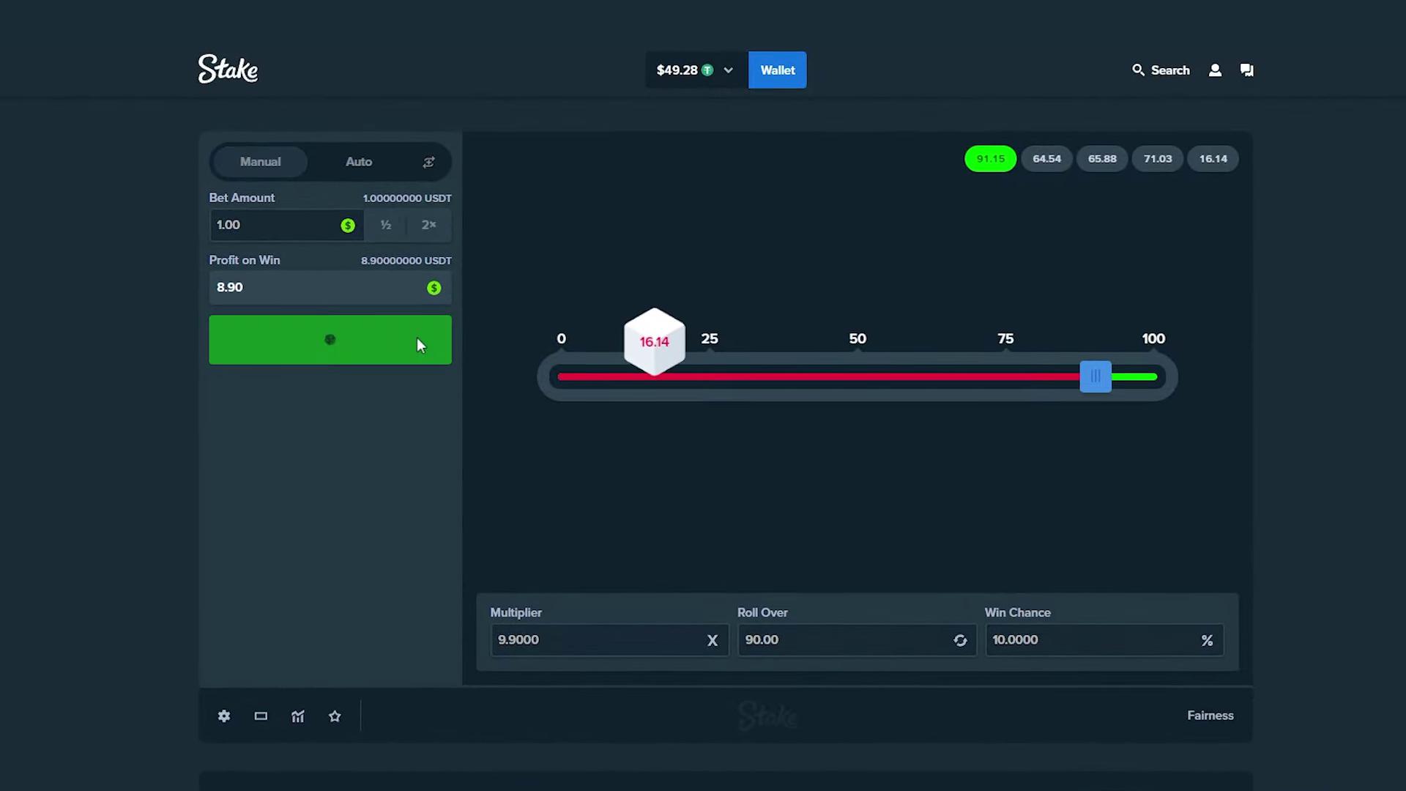
{"action": "left_click", "coordinate": [417, 345]}
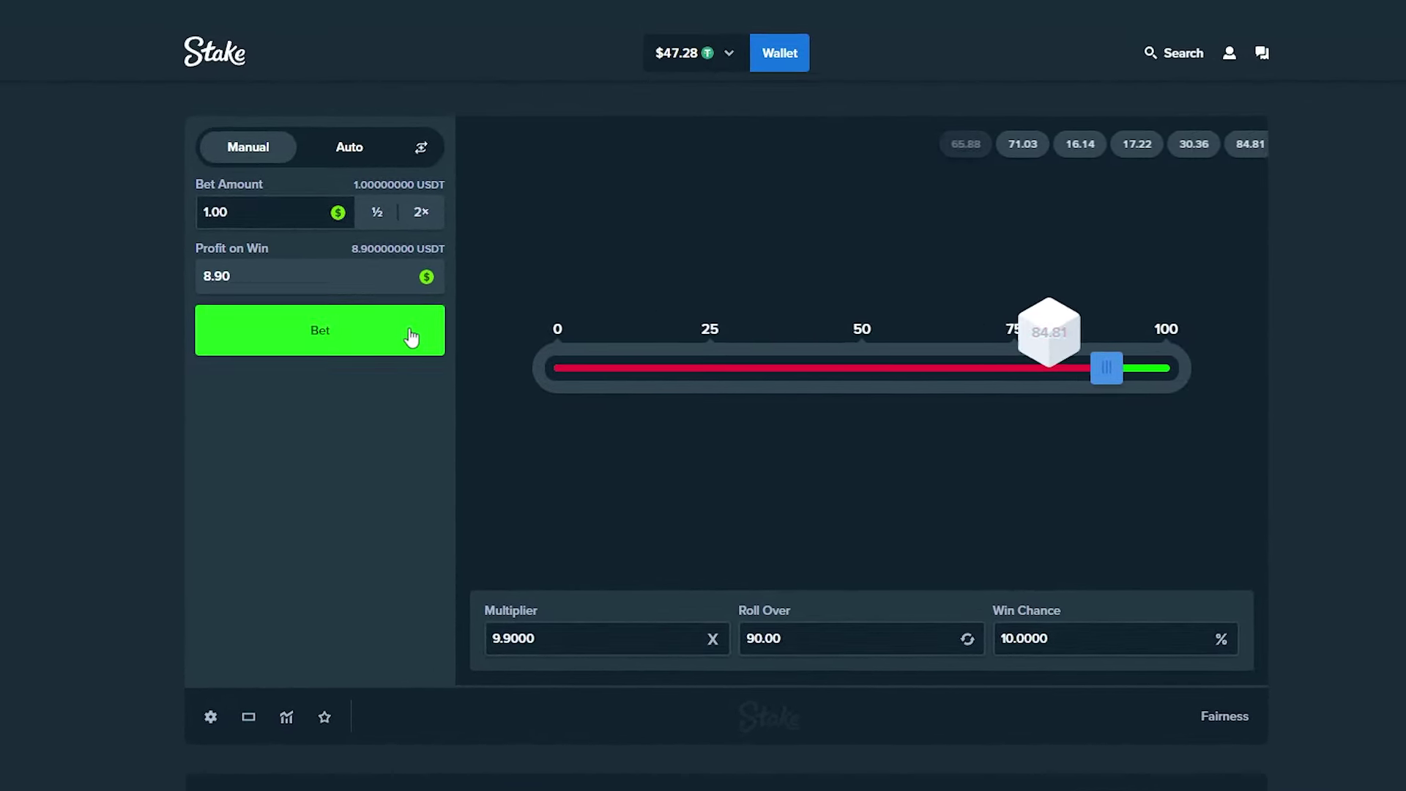
{"action": "left_click", "coordinate": [419, 345]}
{"action": "left_click", "coordinate": [409, 338]}
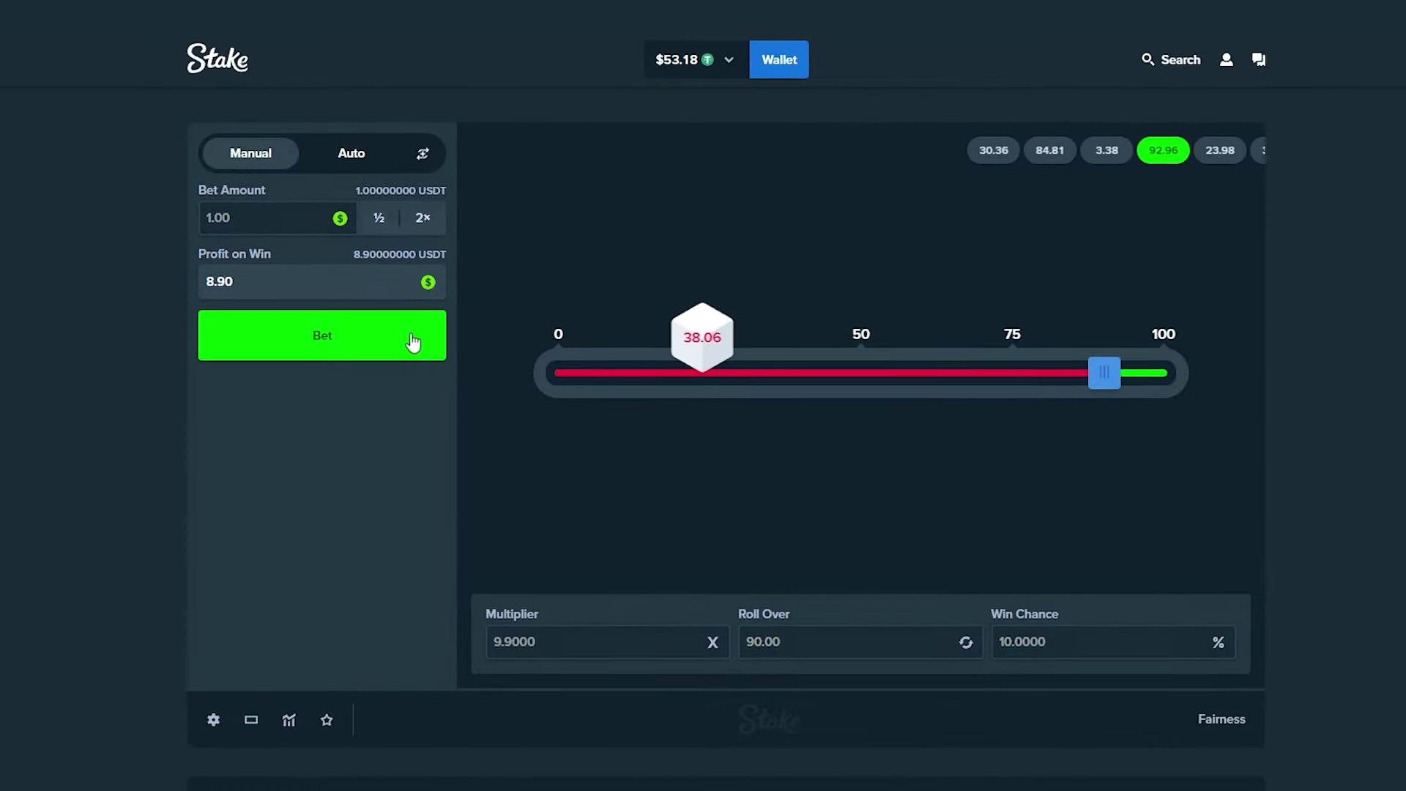
{"action": "left_click", "coordinate": [415, 344]}
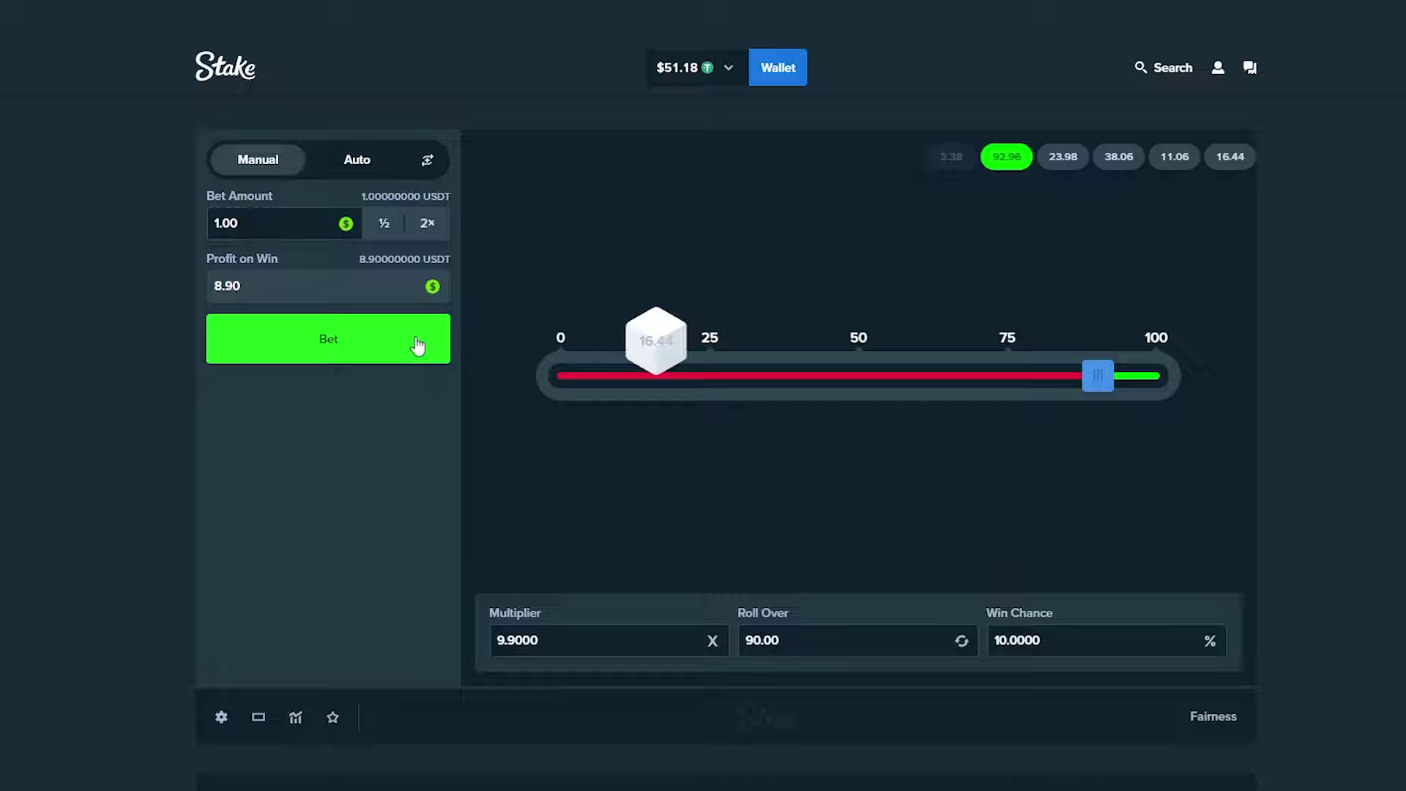
{"action": "left_click", "coordinate": [416, 344]}
{"action": "left_click", "coordinate": [417, 346]}
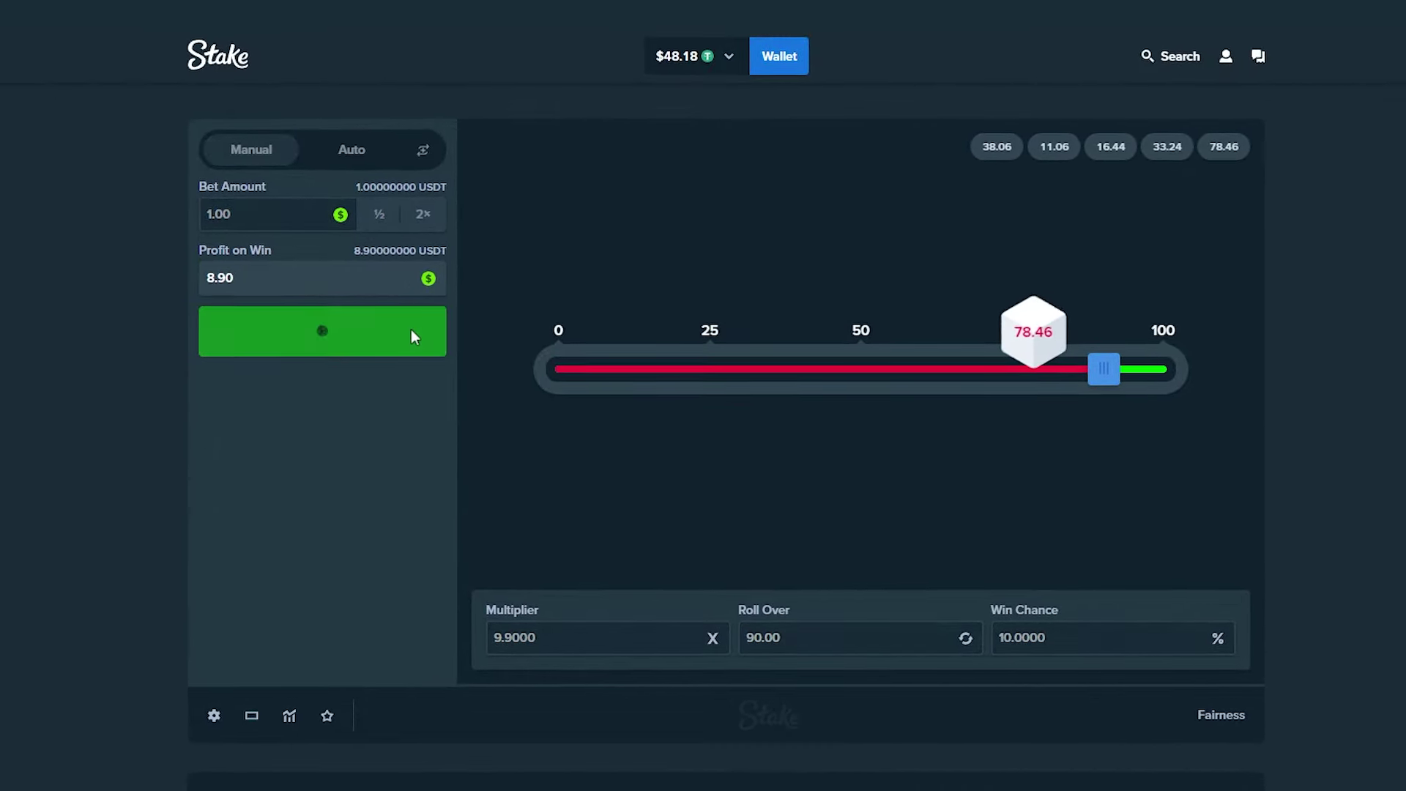
{"action": "left_click", "coordinate": [418, 344]}
{"action": "left_click", "coordinate": [419, 345]}
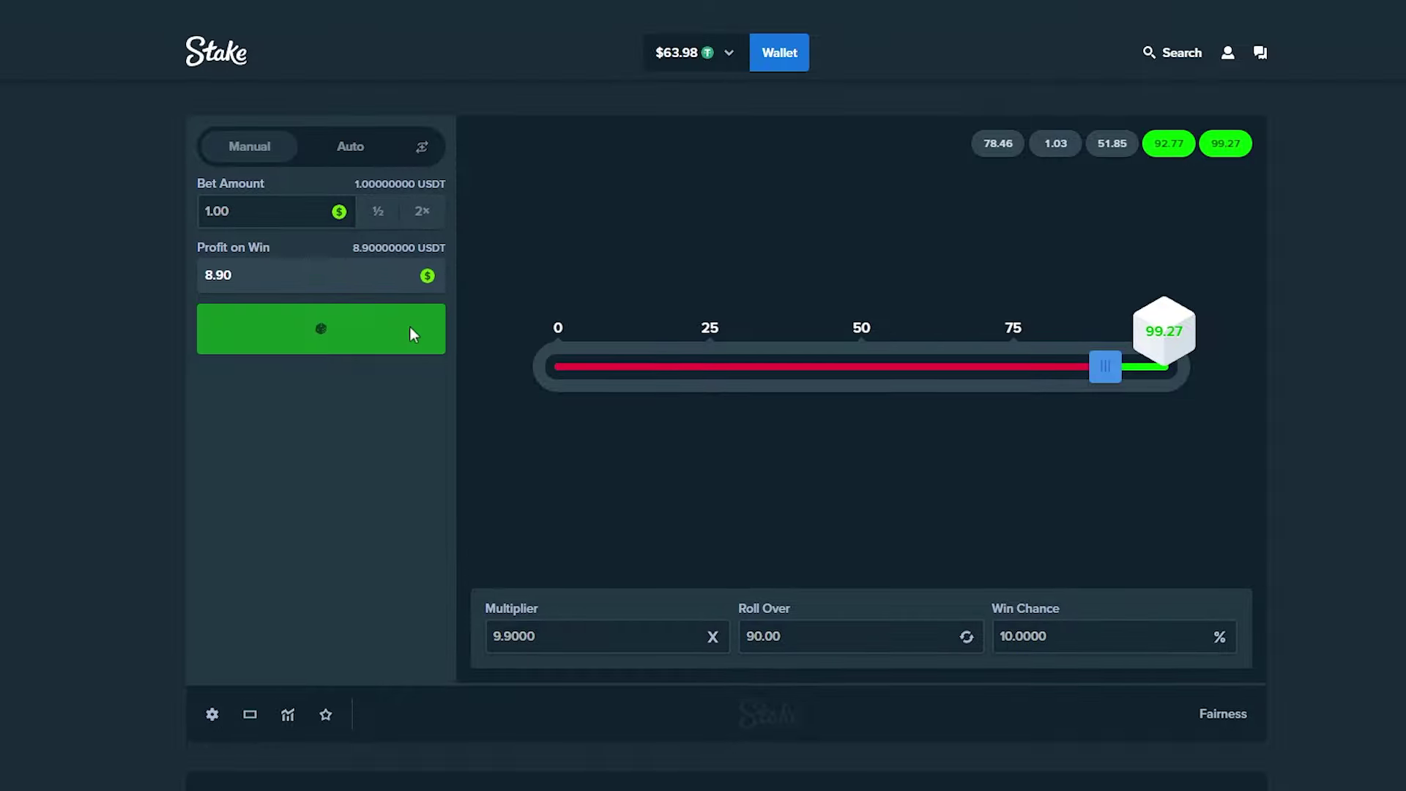
{"action": "left_click", "coordinate": [412, 330]}
{"action": "left_click", "coordinate": [412, 329]}
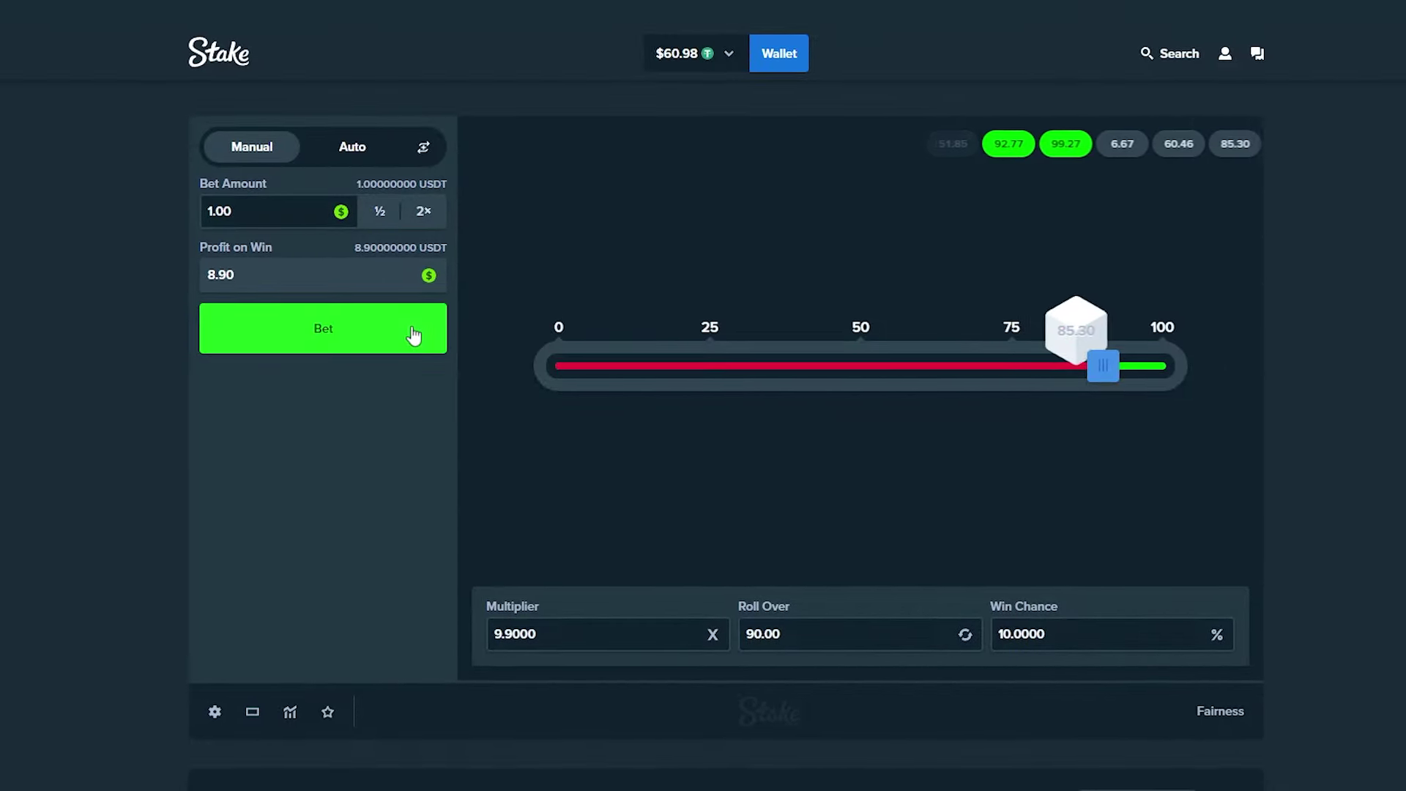
{"action": "left_click", "coordinate": [413, 332]}
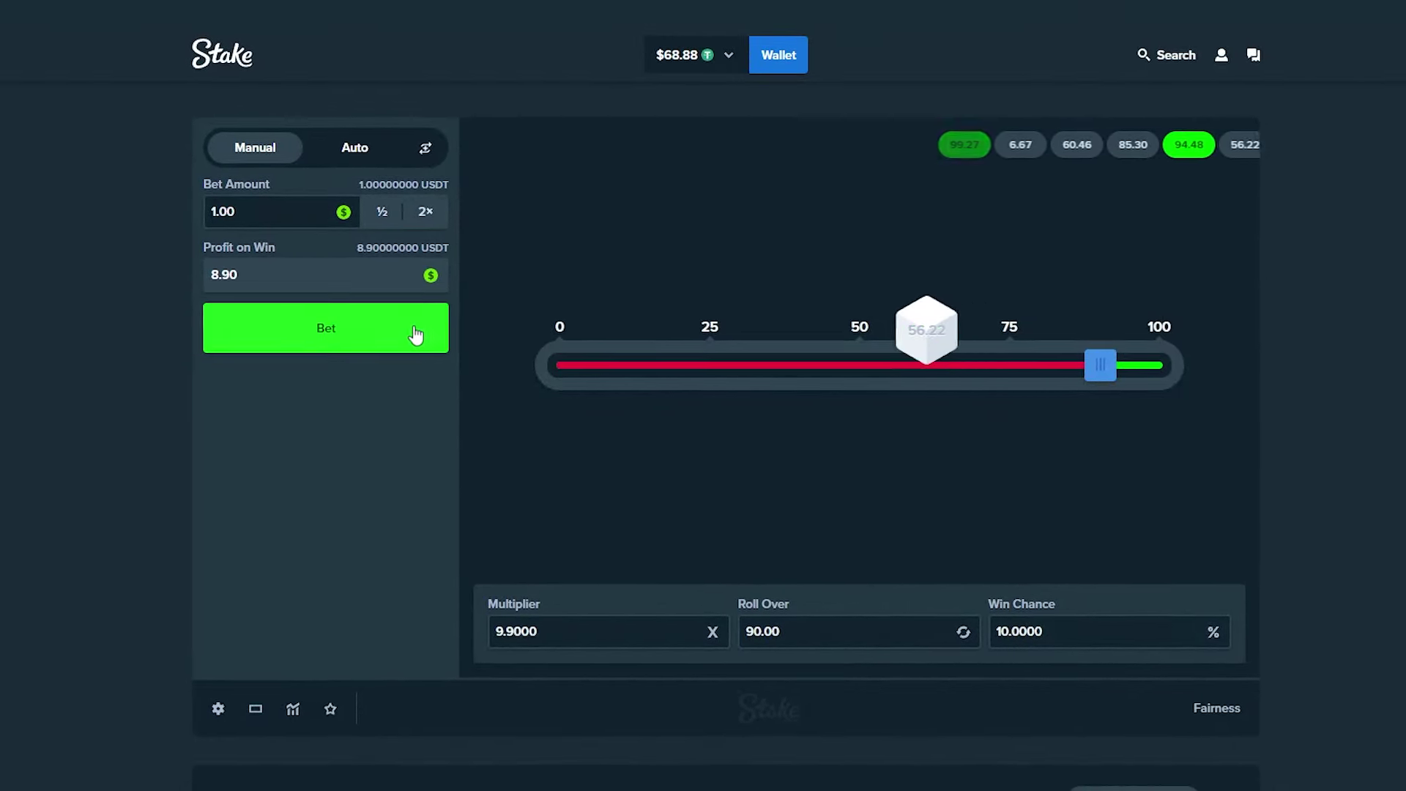
{"action": "left_click", "coordinate": [415, 332]}
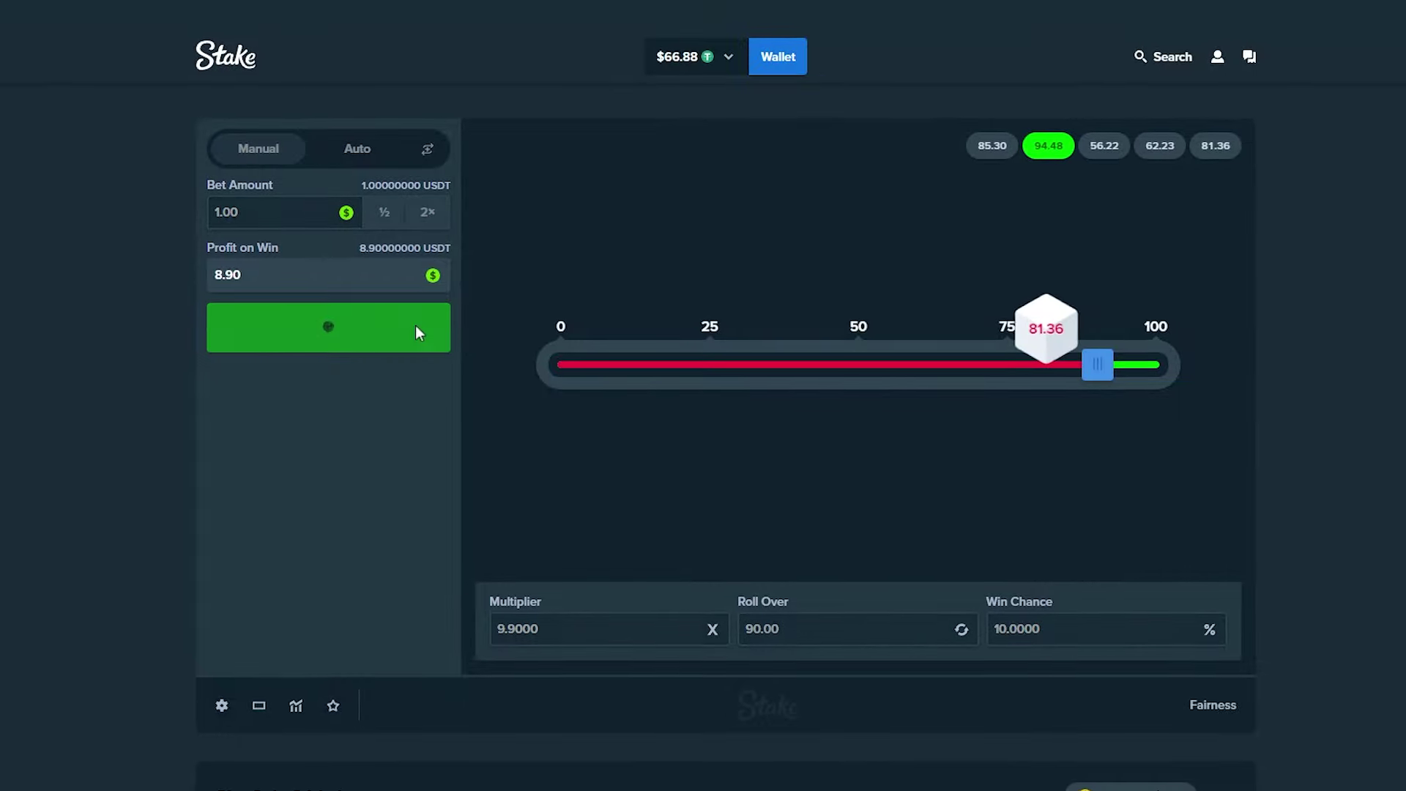
{"action": "left_click", "coordinate": [416, 333]}
{"action": "left_click", "coordinate": [419, 332]}
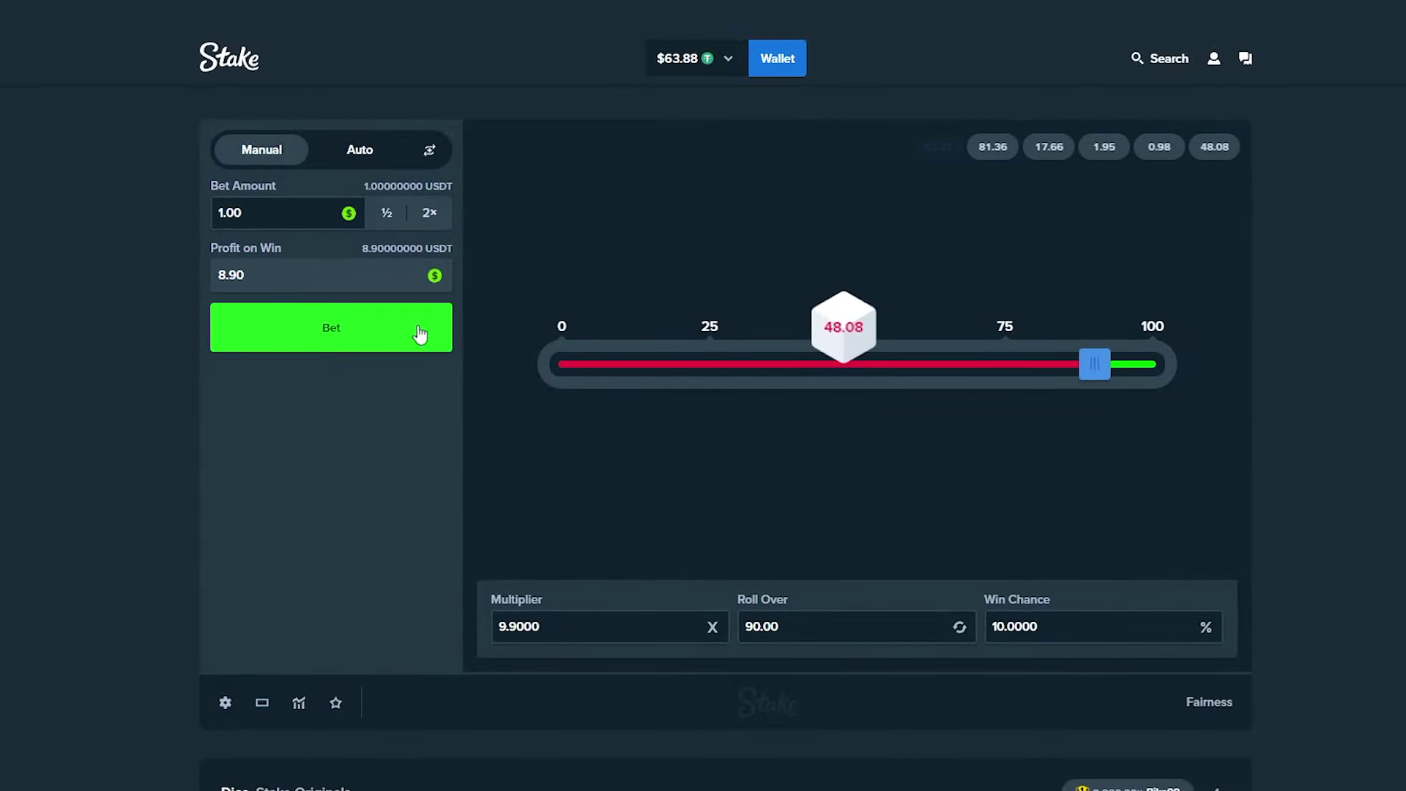
{"action": "left_click", "coordinate": [420, 335]}
{"action": "left_click", "coordinate": [421, 333]}
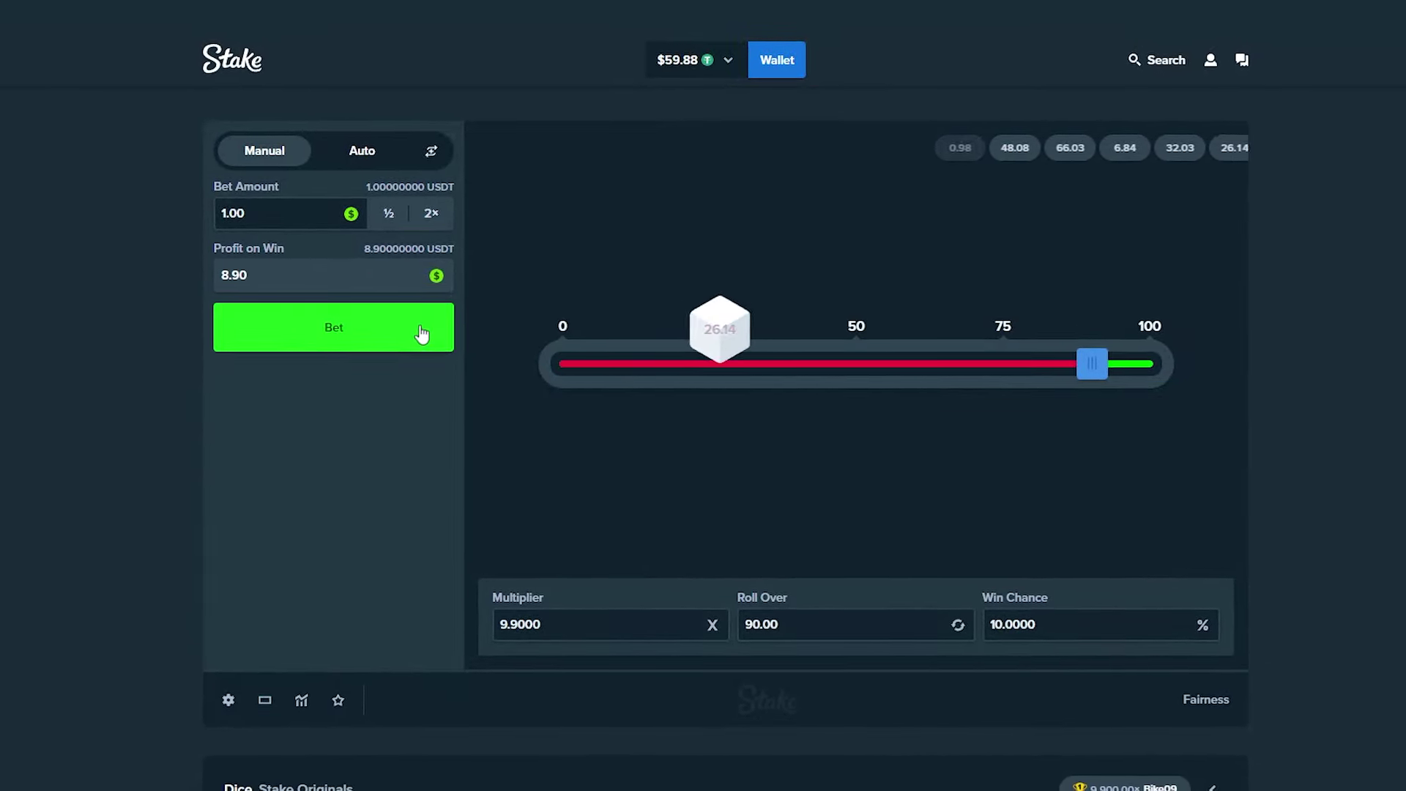
{"action": "left_click", "coordinate": [423, 334]}
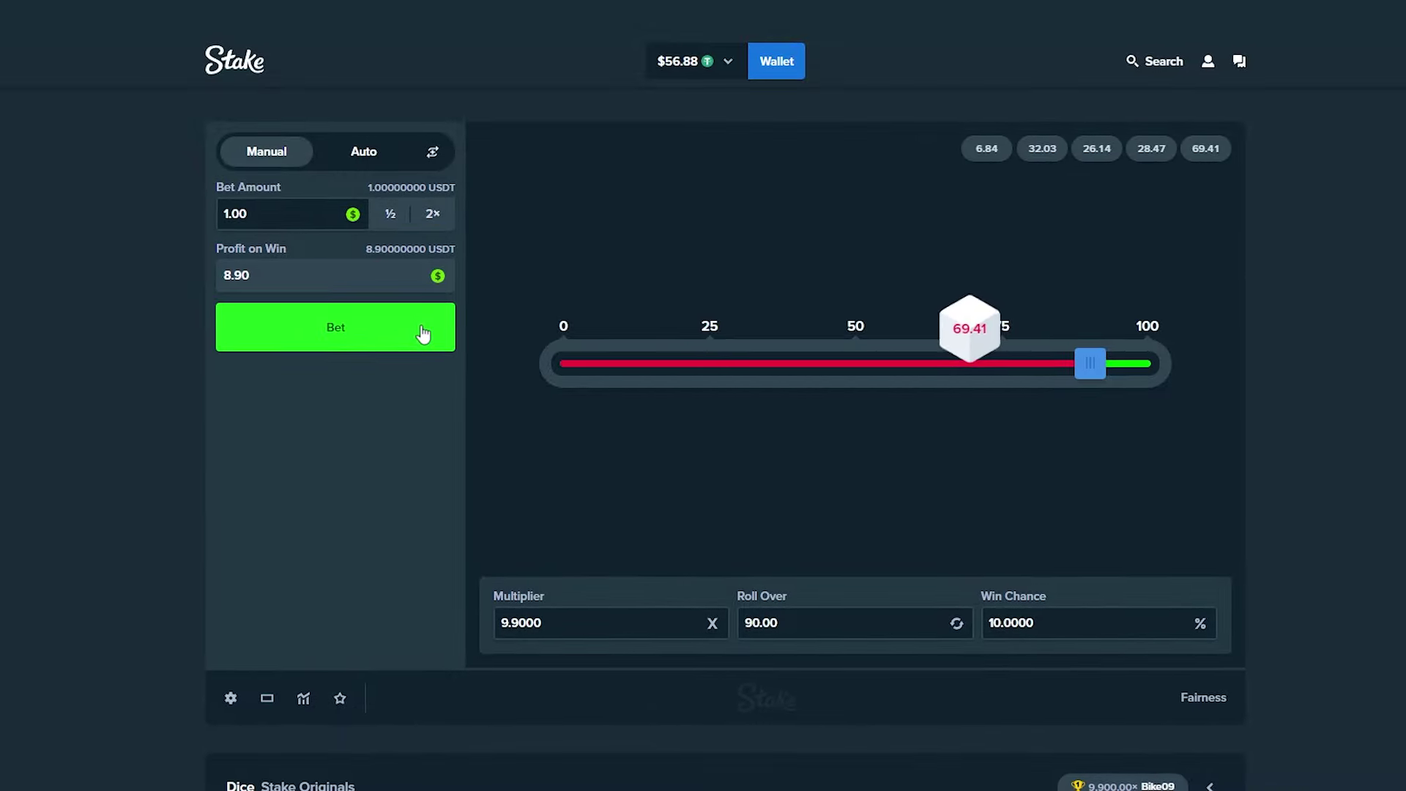
{"action": "left_click", "coordinate": [423, 332]}
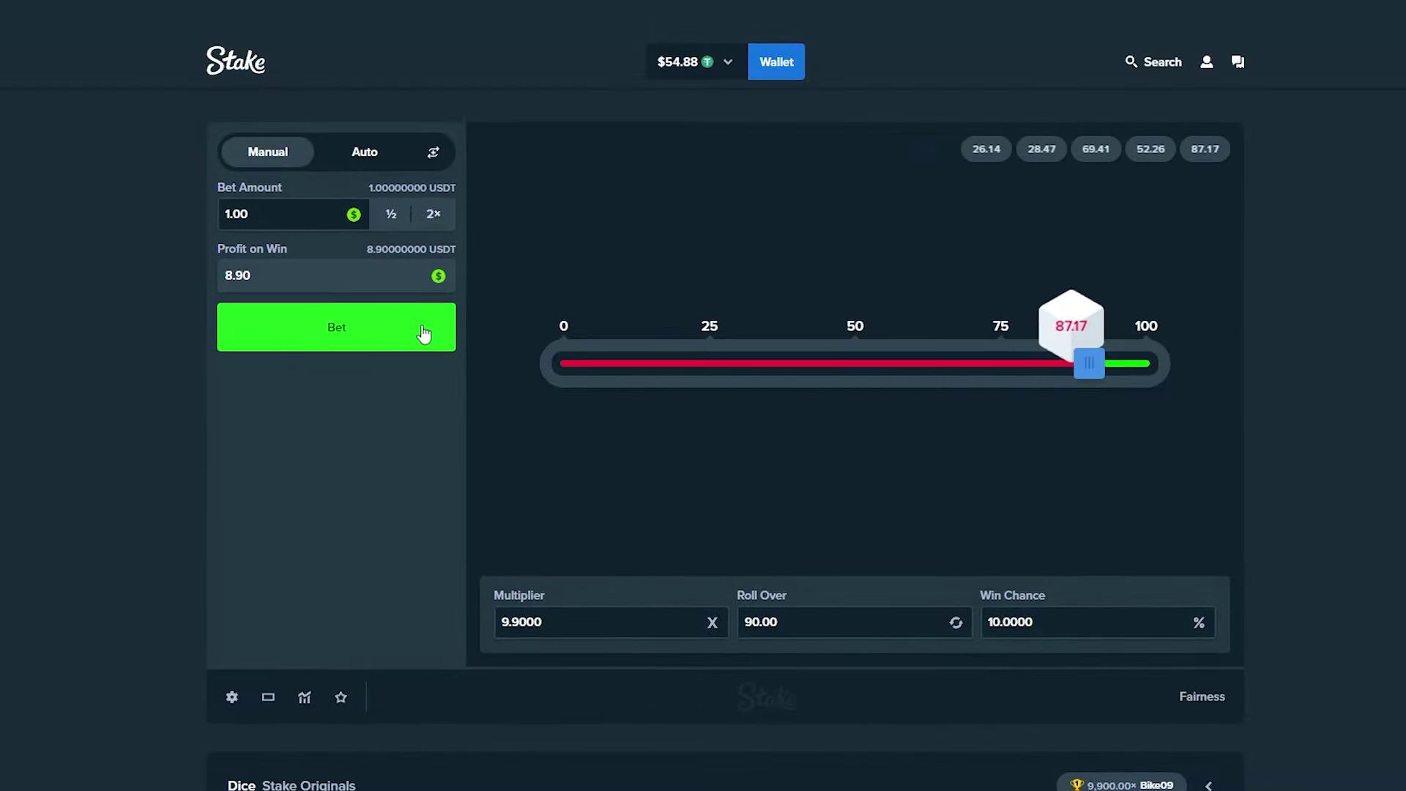
{"action": "left_click", "coordinate": [409, 334]}
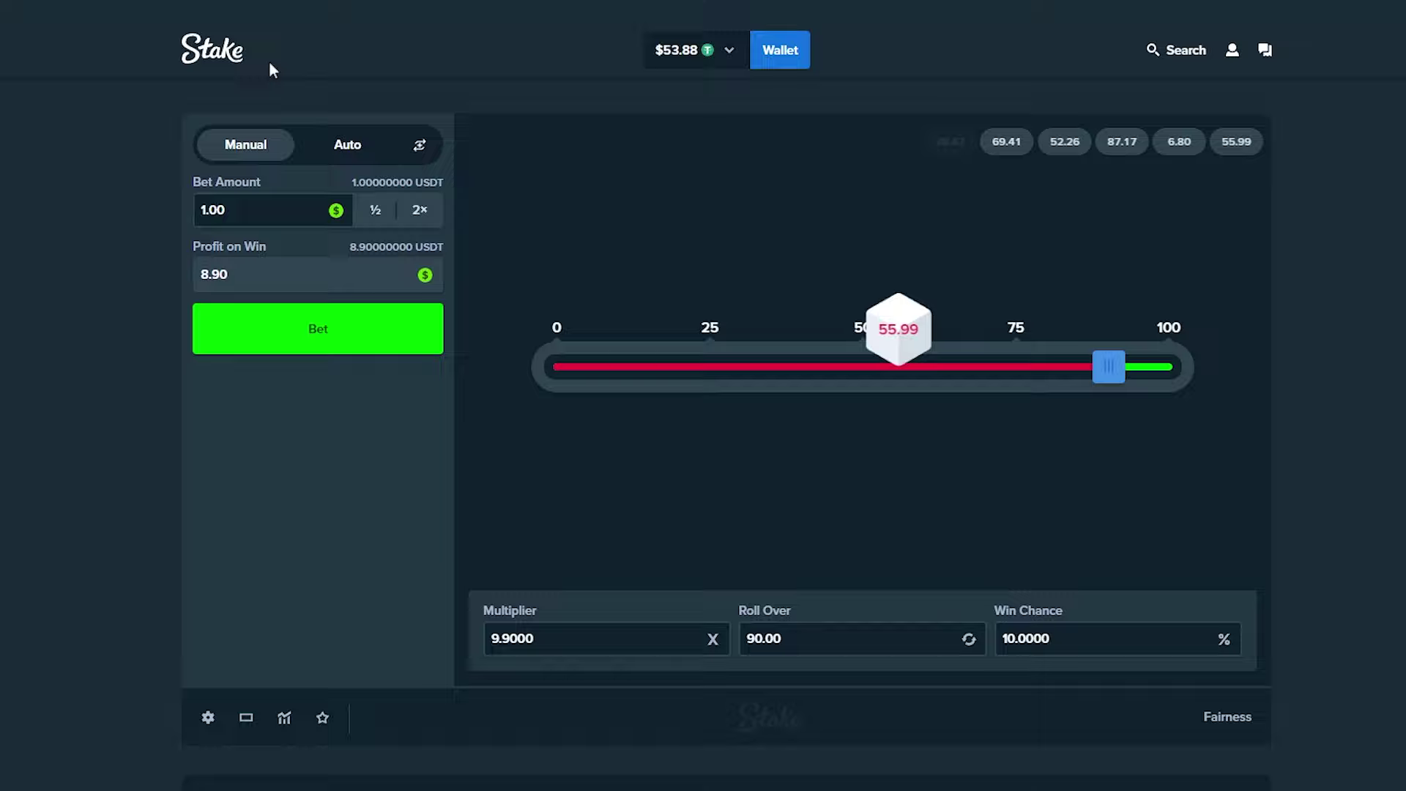
{"action": "left_click", "coordinate": [237, 63]}
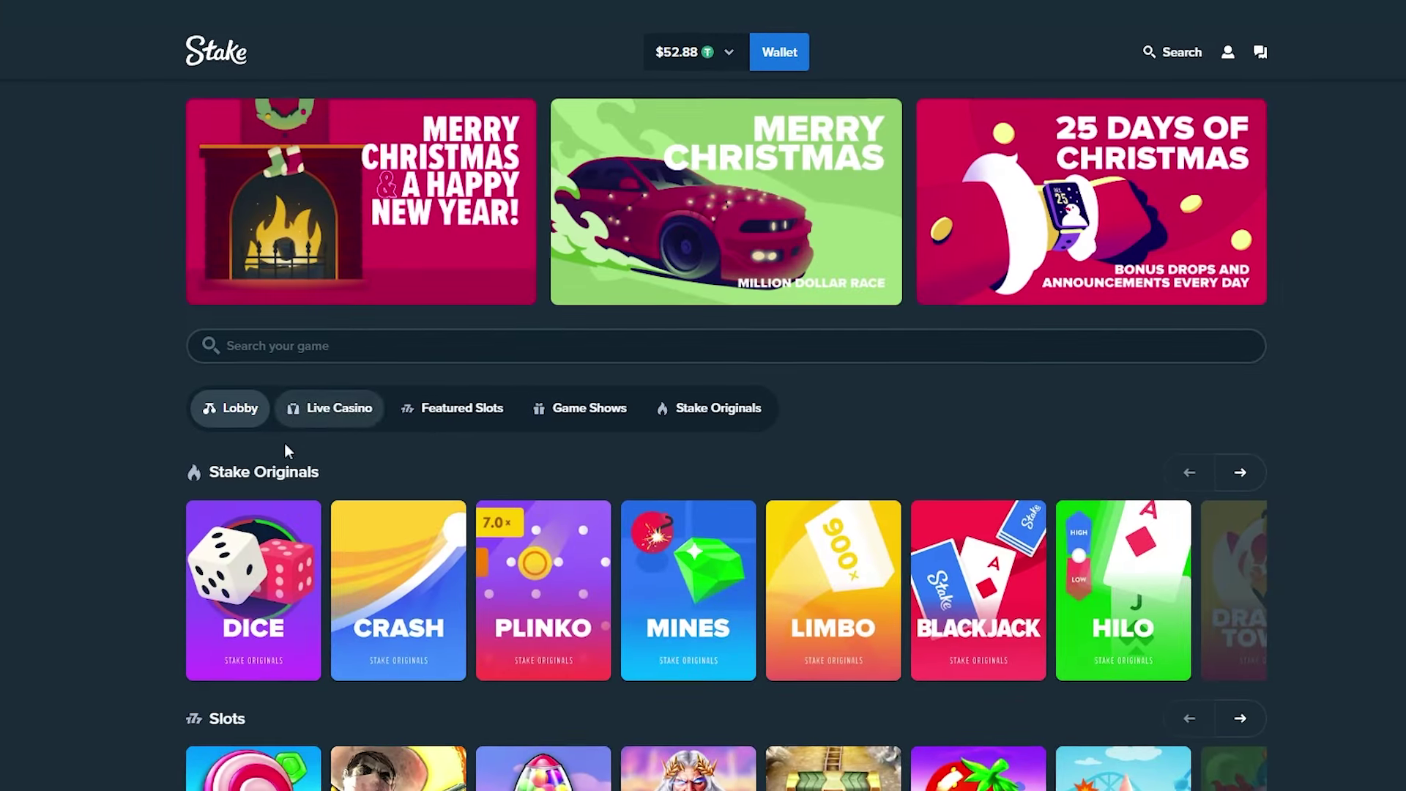
{"action": "left_click", "coordinate": [280, 468]}
{"action": "left_click", "coordinate": [310, 516]}
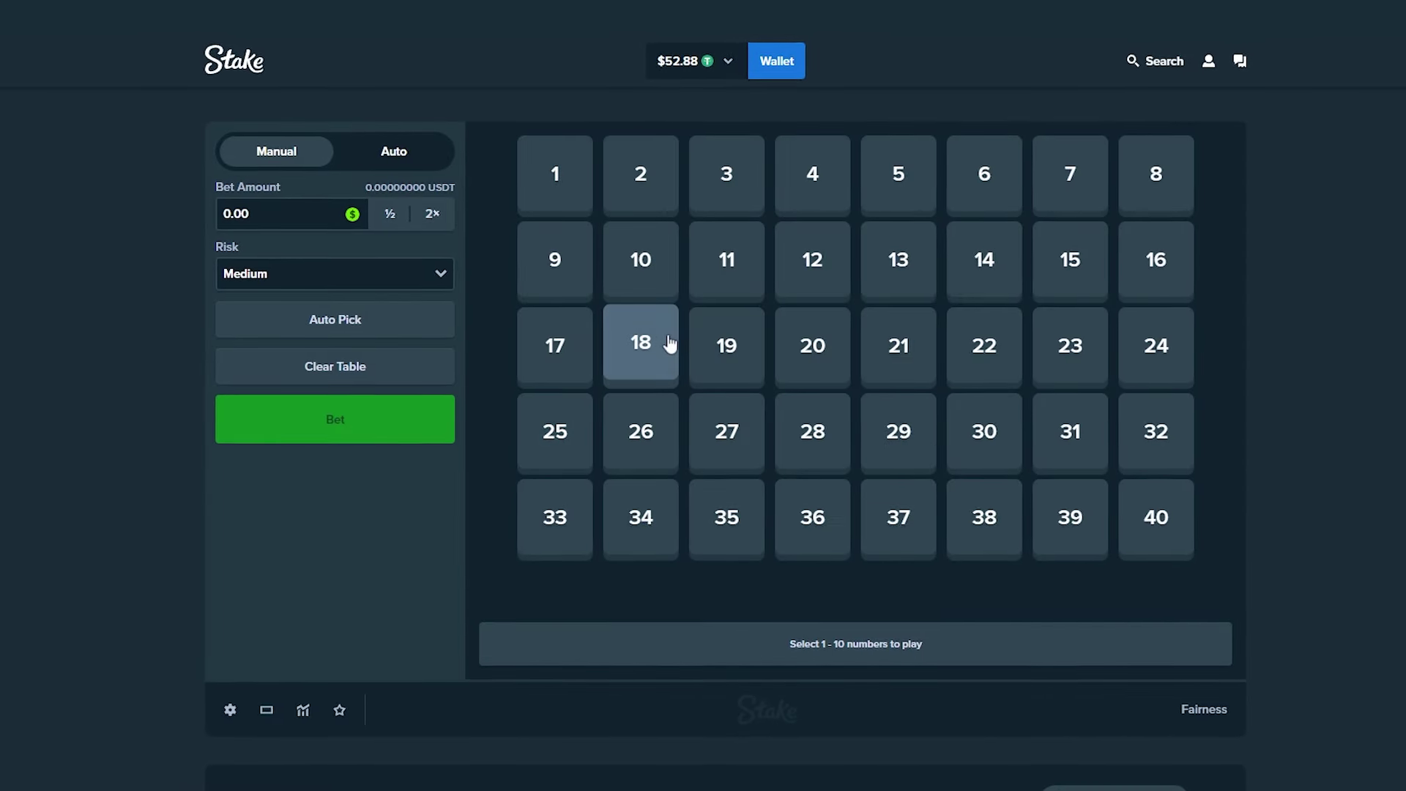
{"action": "left_click", "coordinate": [548, 347]}
{"action": "left_click", "coordinate": [638, 348]}
{"action": "left_click", "coordinate": [729, 348]}
{"action": "left_click", "coordinate": [817, 348]}
{"action": "left_click", "coordinate": [923, 345]}
{"action": "left_click", "coordinate": [997, 348]}
{"action": "left_click", "coordinate": [1087, 347]}
{"action": "left_click", "coordinate": [1177, 348]}
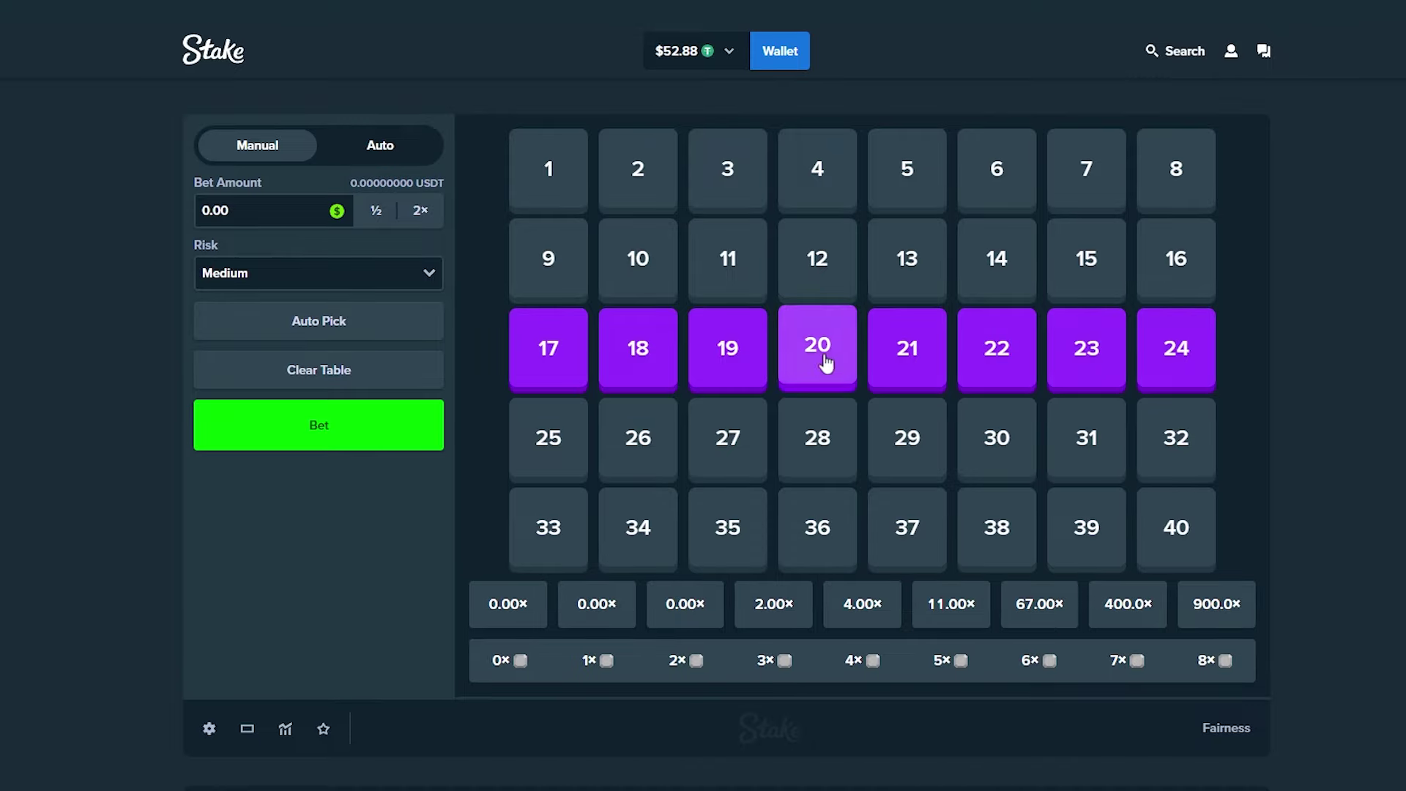
{"action": "left_click", "coordinate": [817, 437]}
{"action": "left_click", "coordinate": [907, 438]}
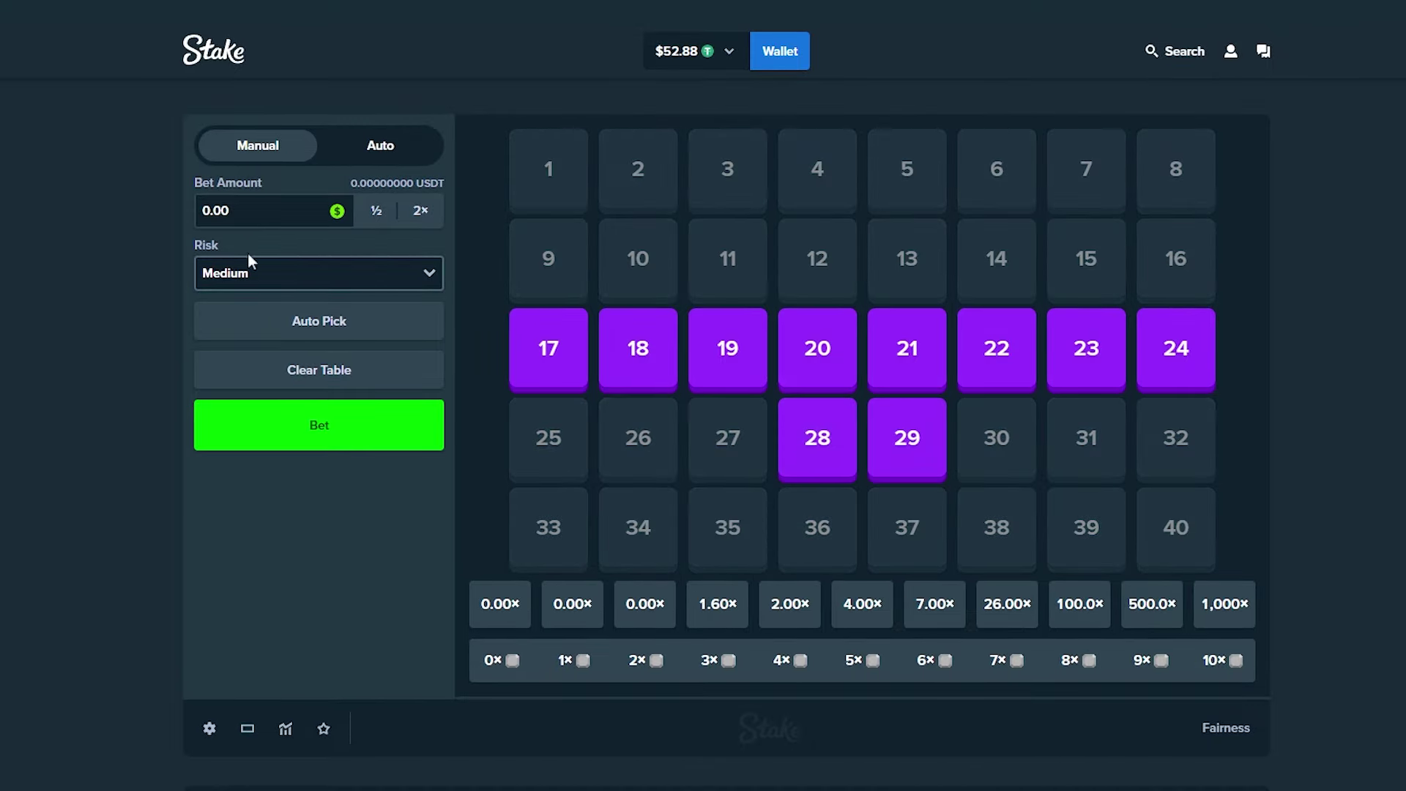
{"action": "left_click", "coordinate": [277, 429]}
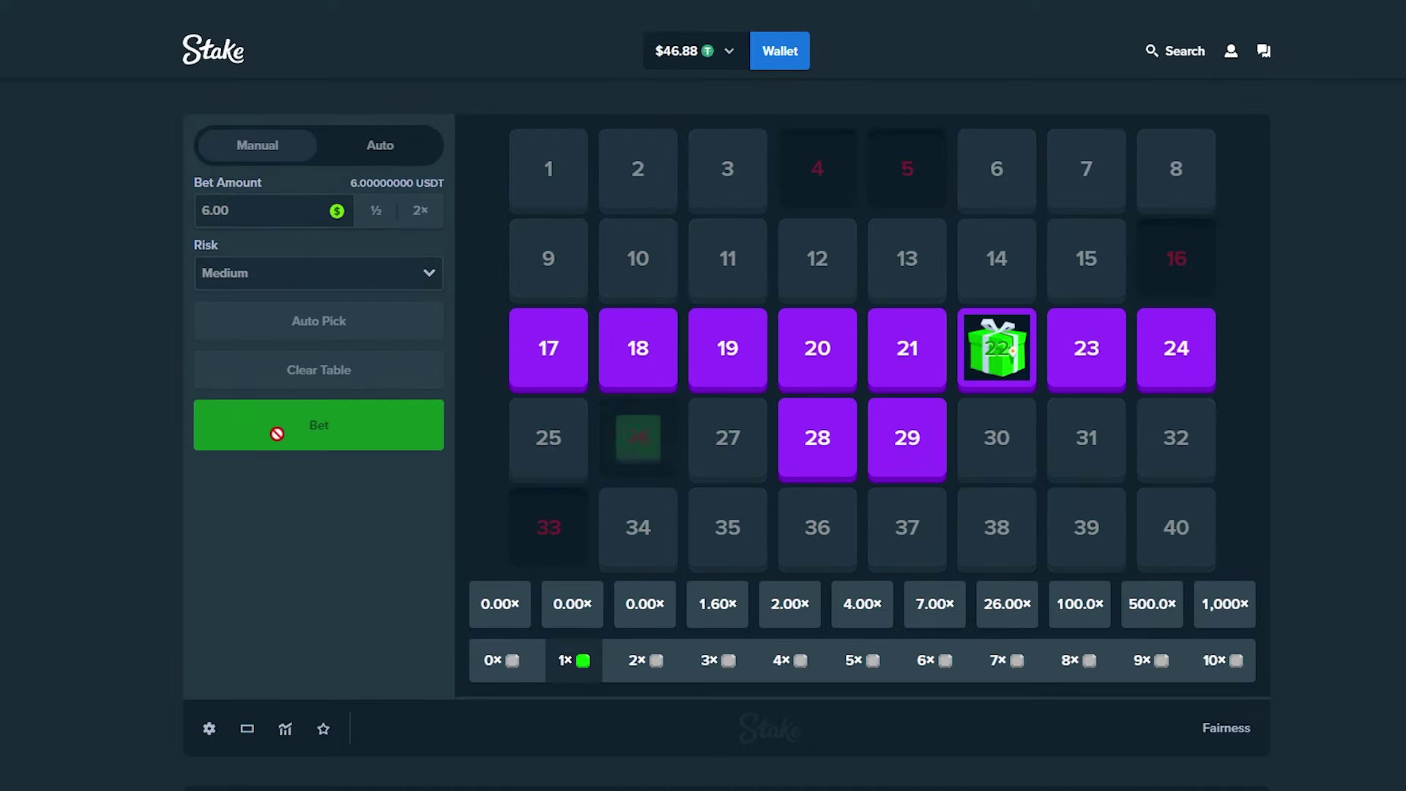
{"action": "left_click", "coordinate": [277, 433]}
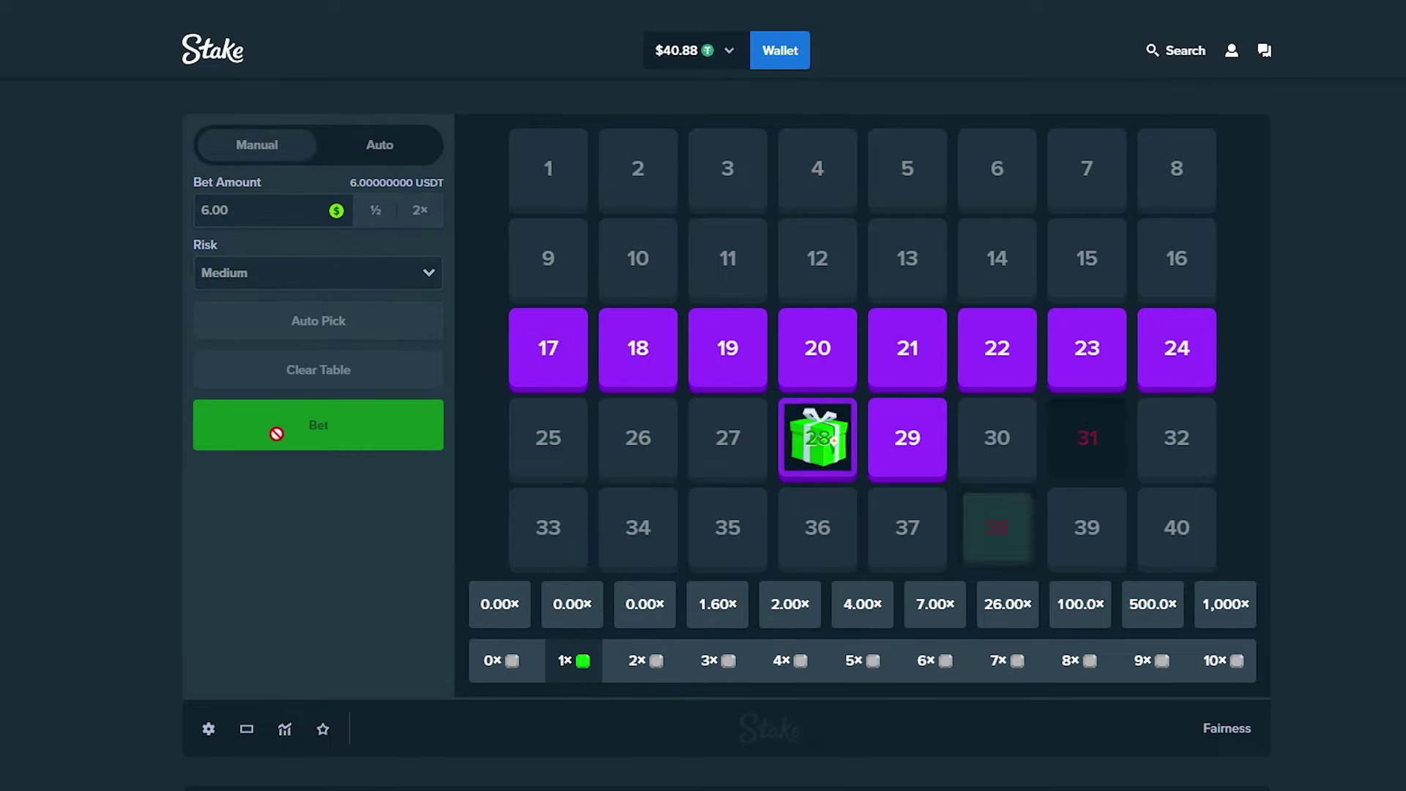
{"action": "left_click", "coordinate": [278, 439]}
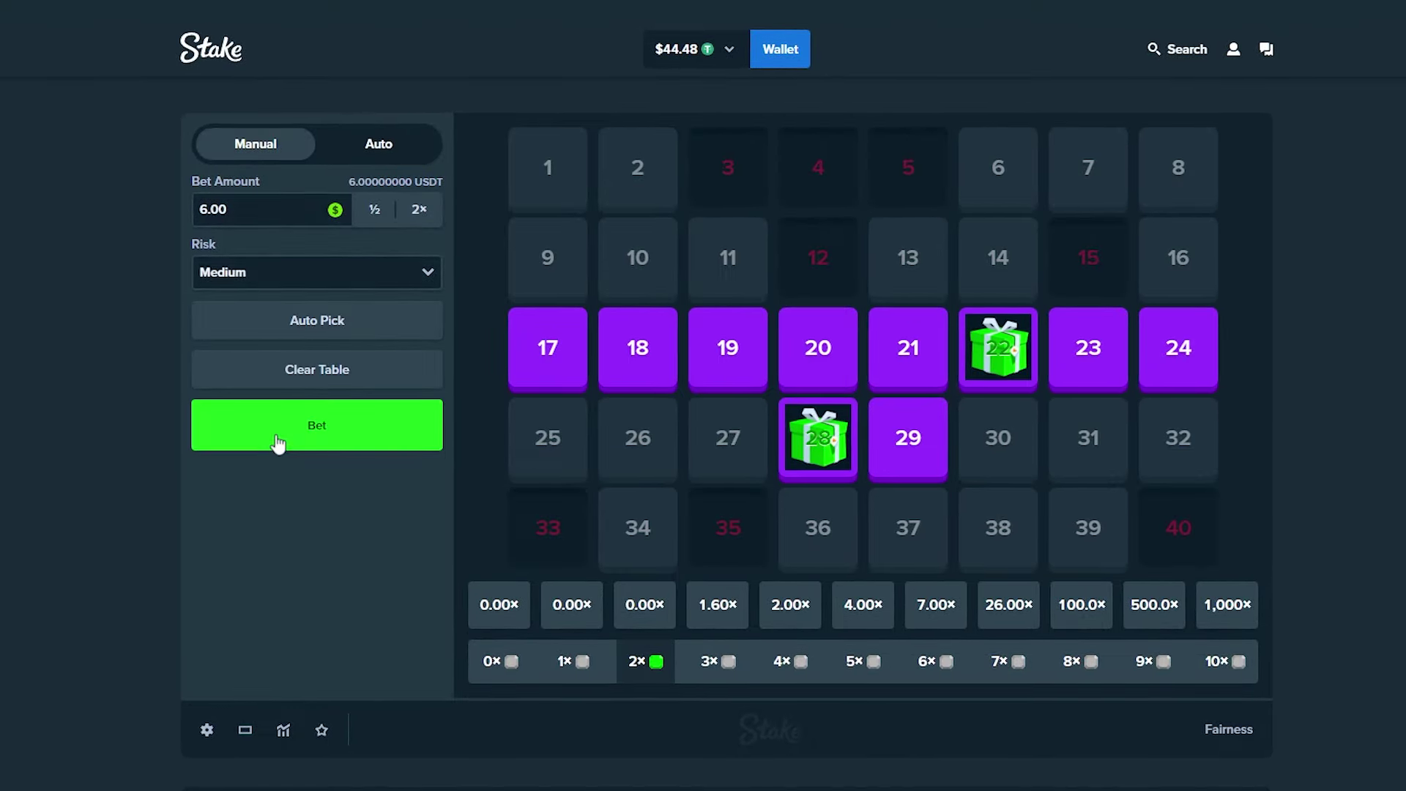
{"action": "left_click", "coordinate": [278, 442]}
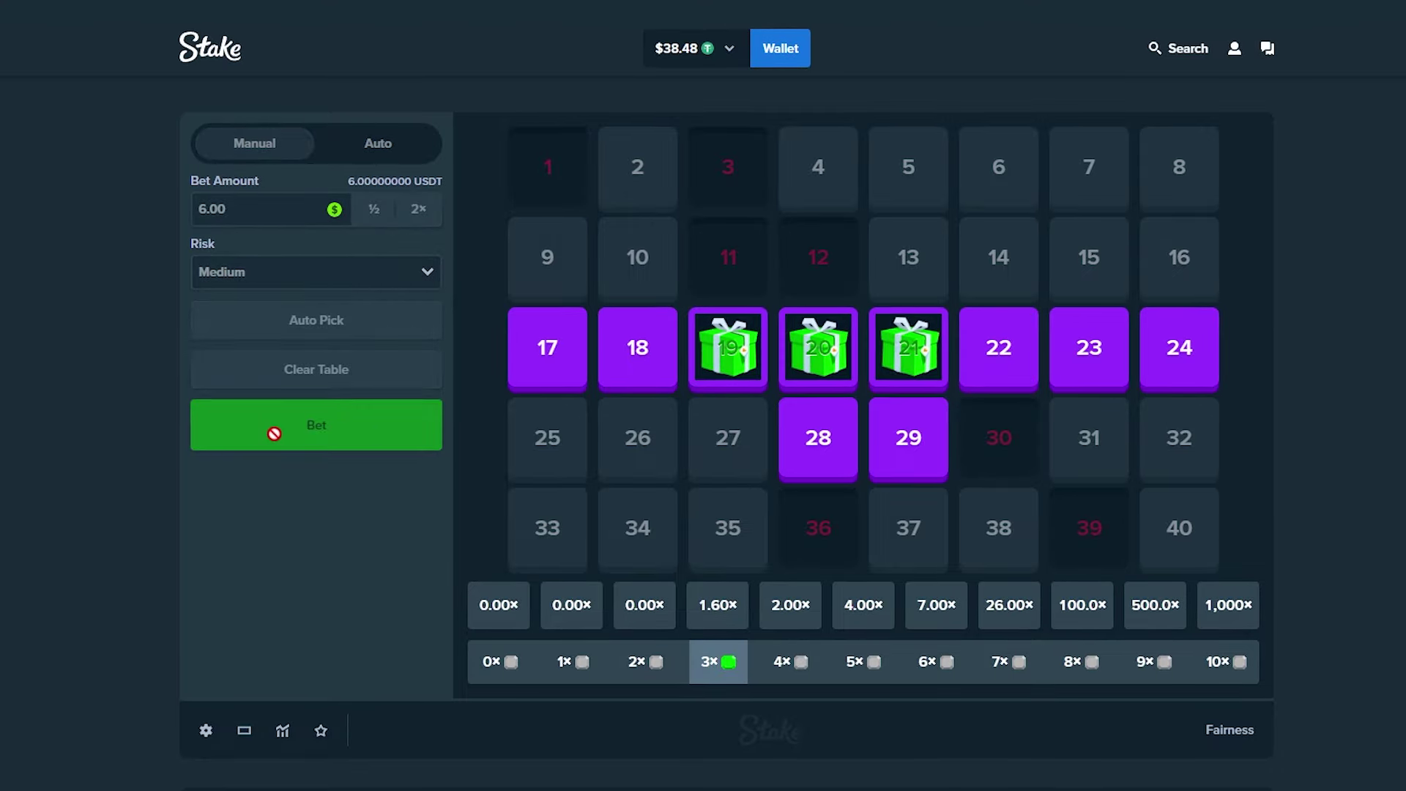
{"action": "left_click", "coordinate": [274, 436]}
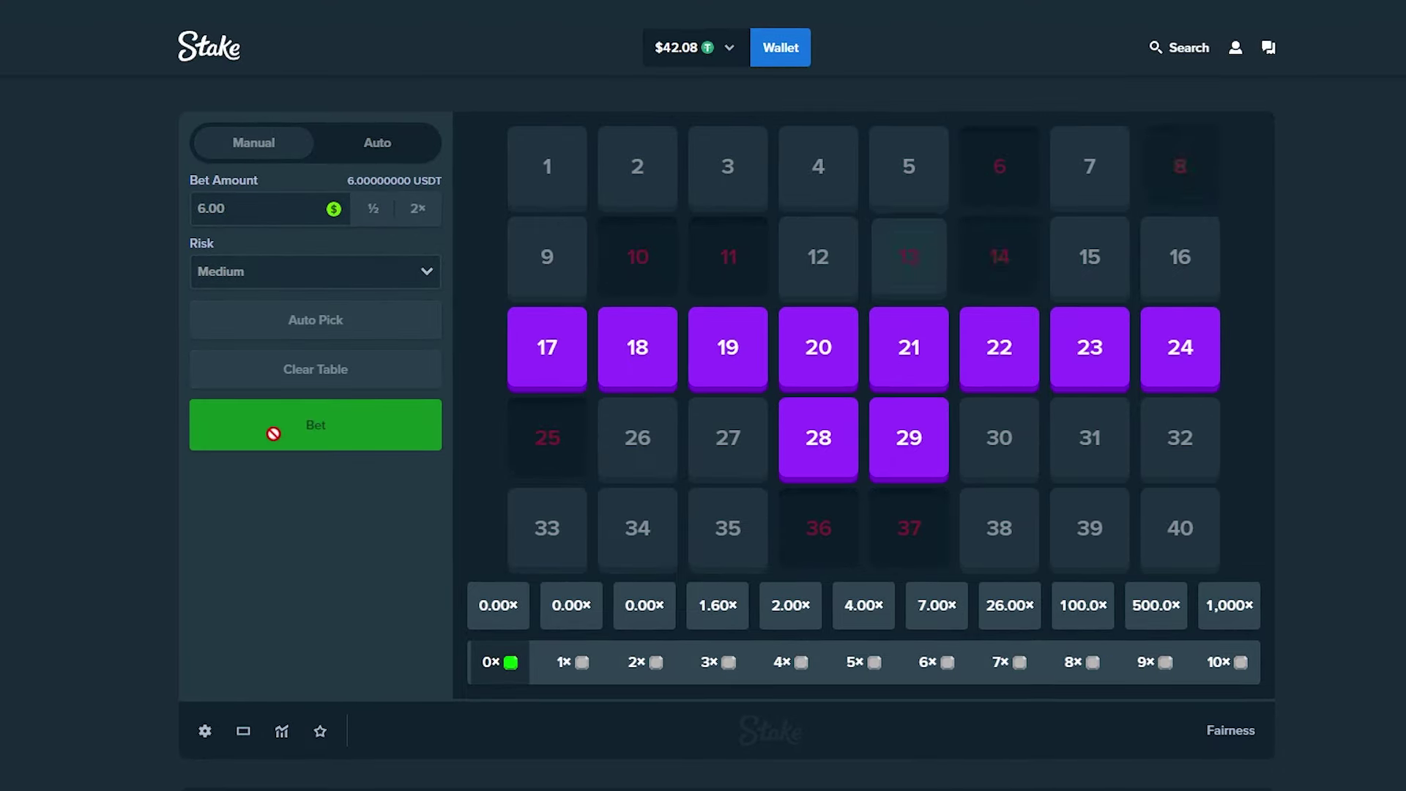
{"action": "left_click", "coordinate": [273, 435]}
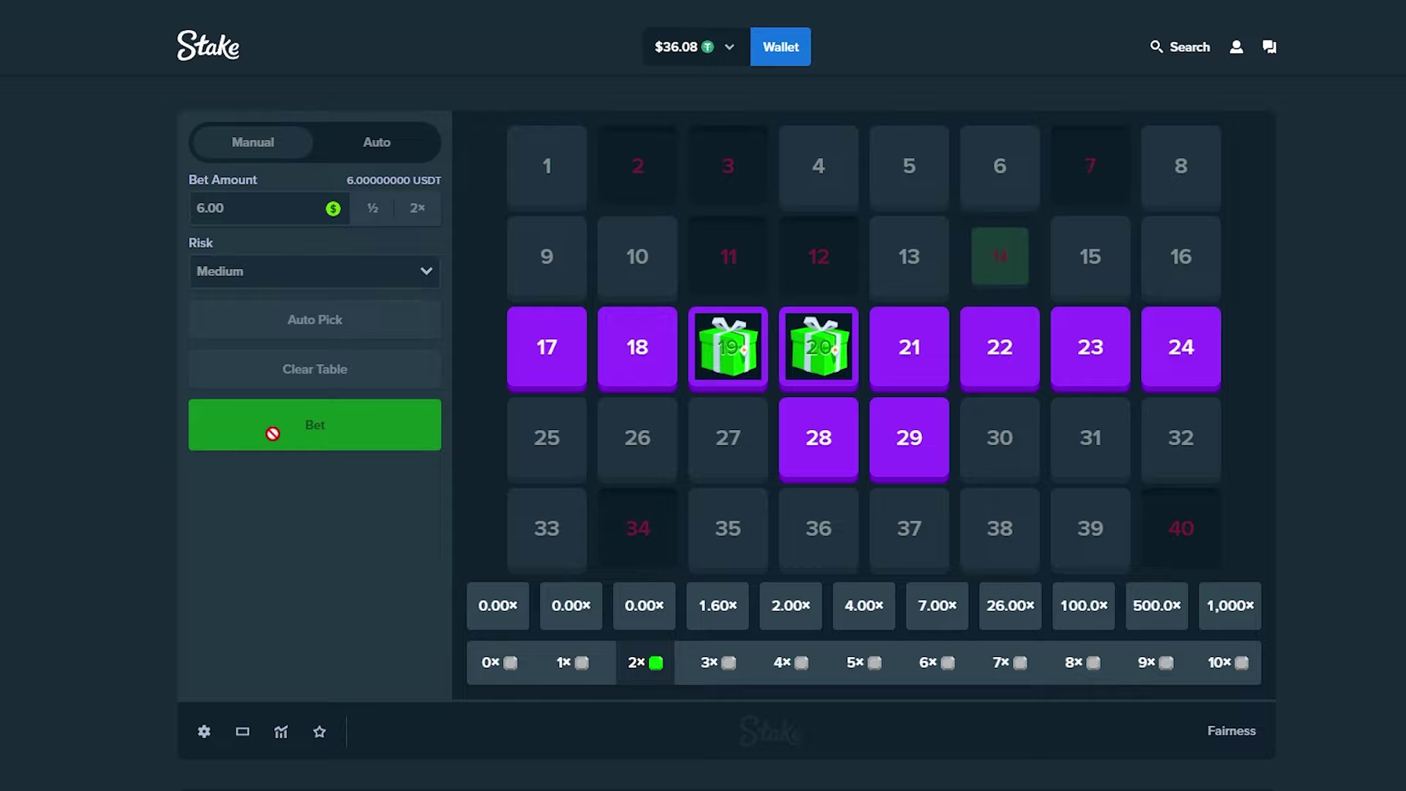
{"action": "left_click", "coordinate": [261, 447]}
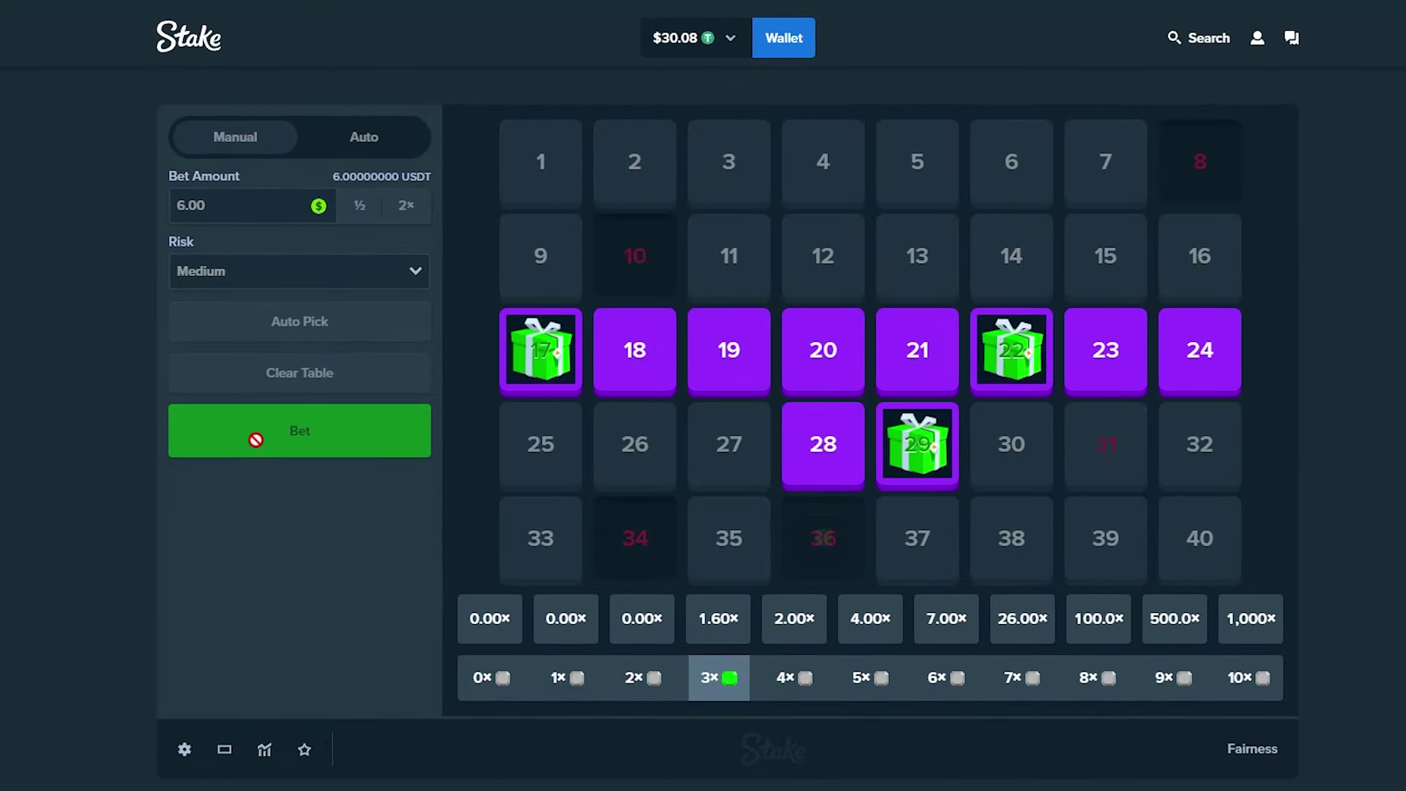
{"action": "left_click", "coordinate": [257, 442]}
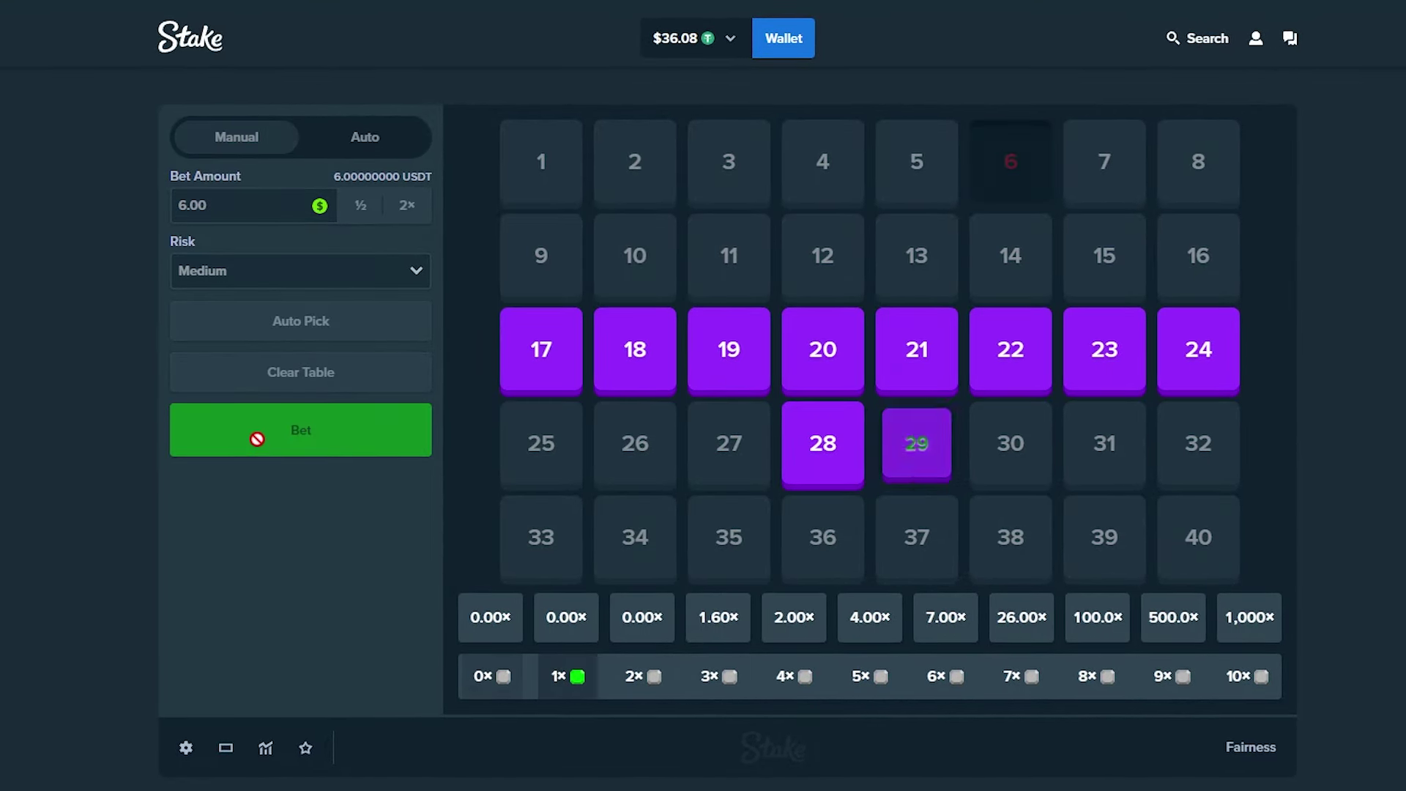
{"action": "left_click", "coordinate": [259, 439]}
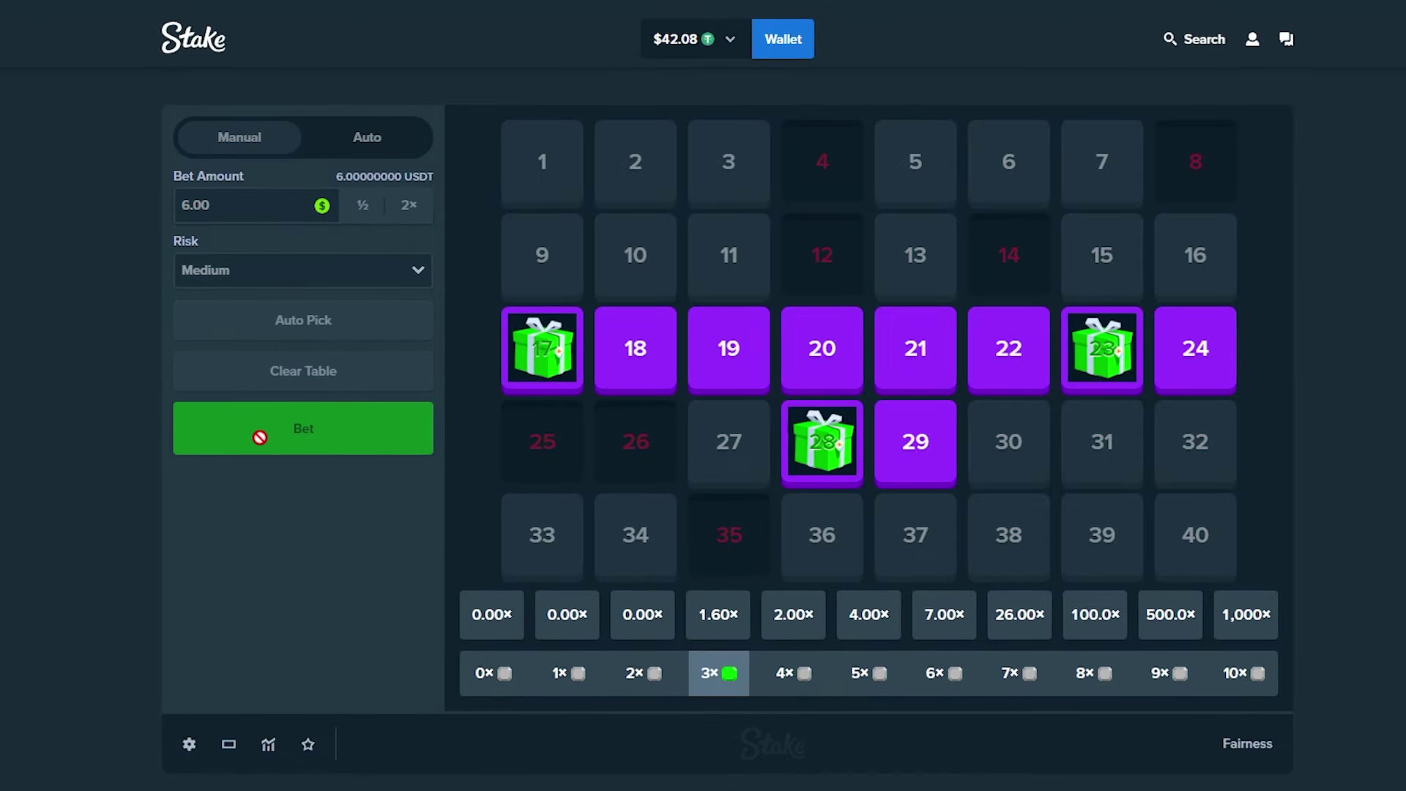
{"action": "left_click", "coordinate": [263, 446]}
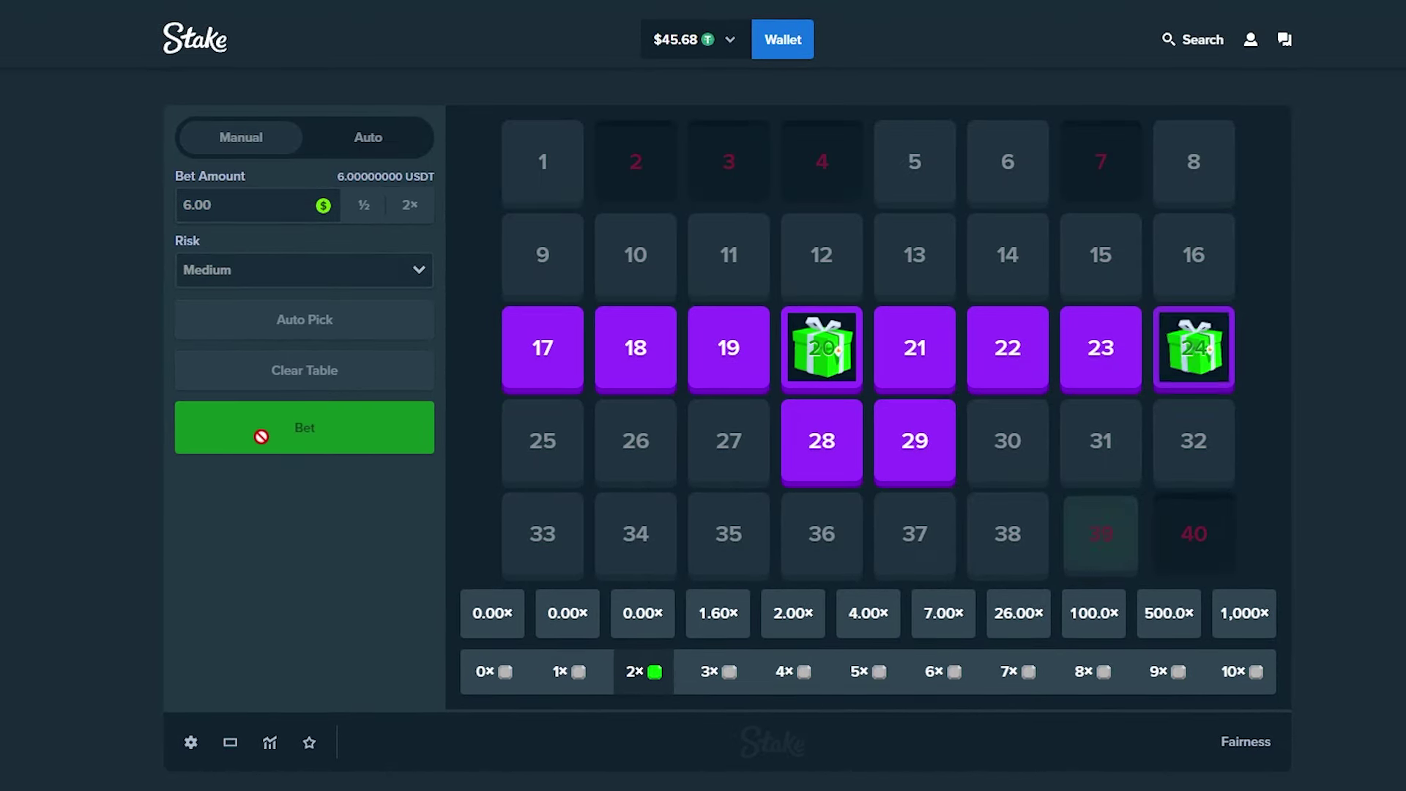
{"action": "left_click", "coordinate": [264, 439]}
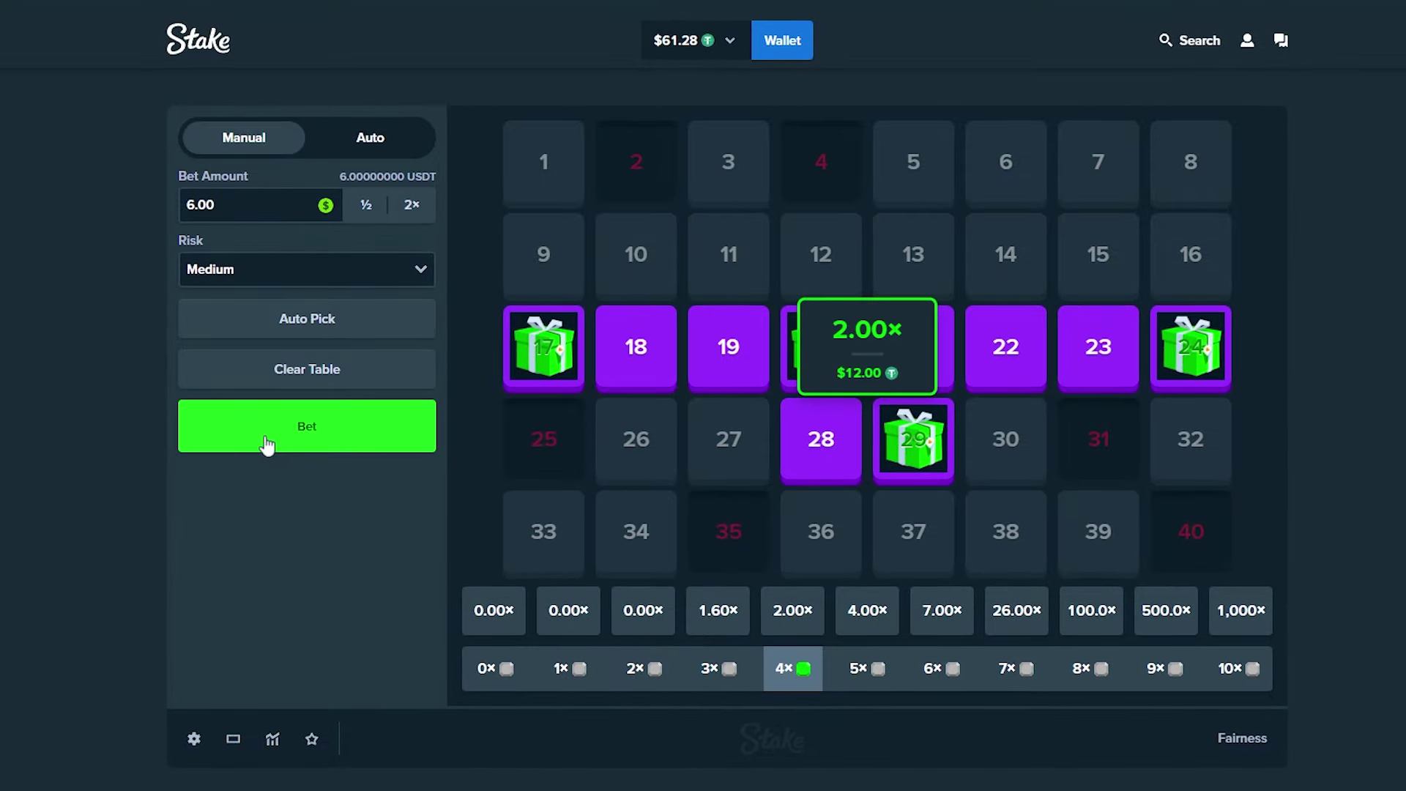
{"action": "left_click", "coordinate": [266, 442]}
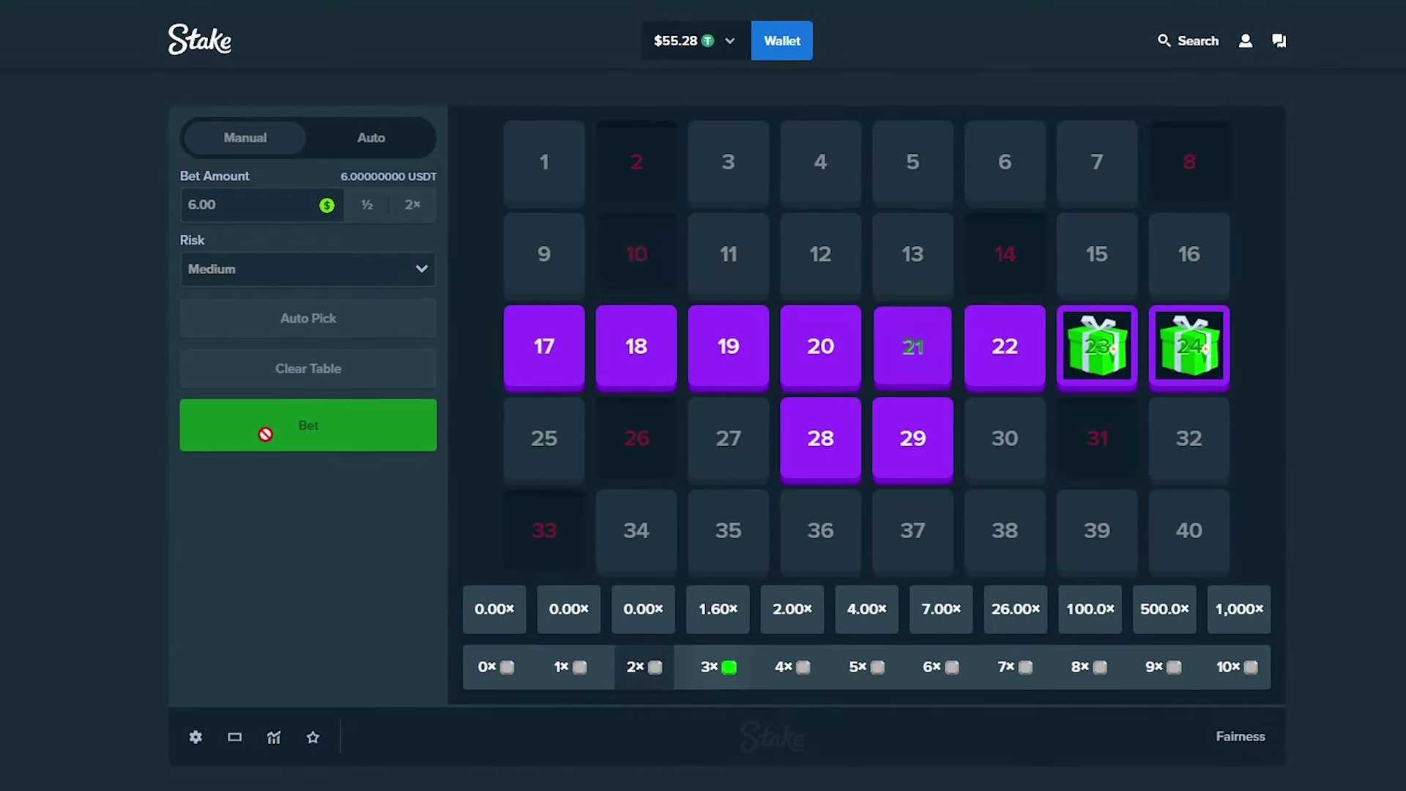
{"action": "left_click", "coordinate": [267, 440]}
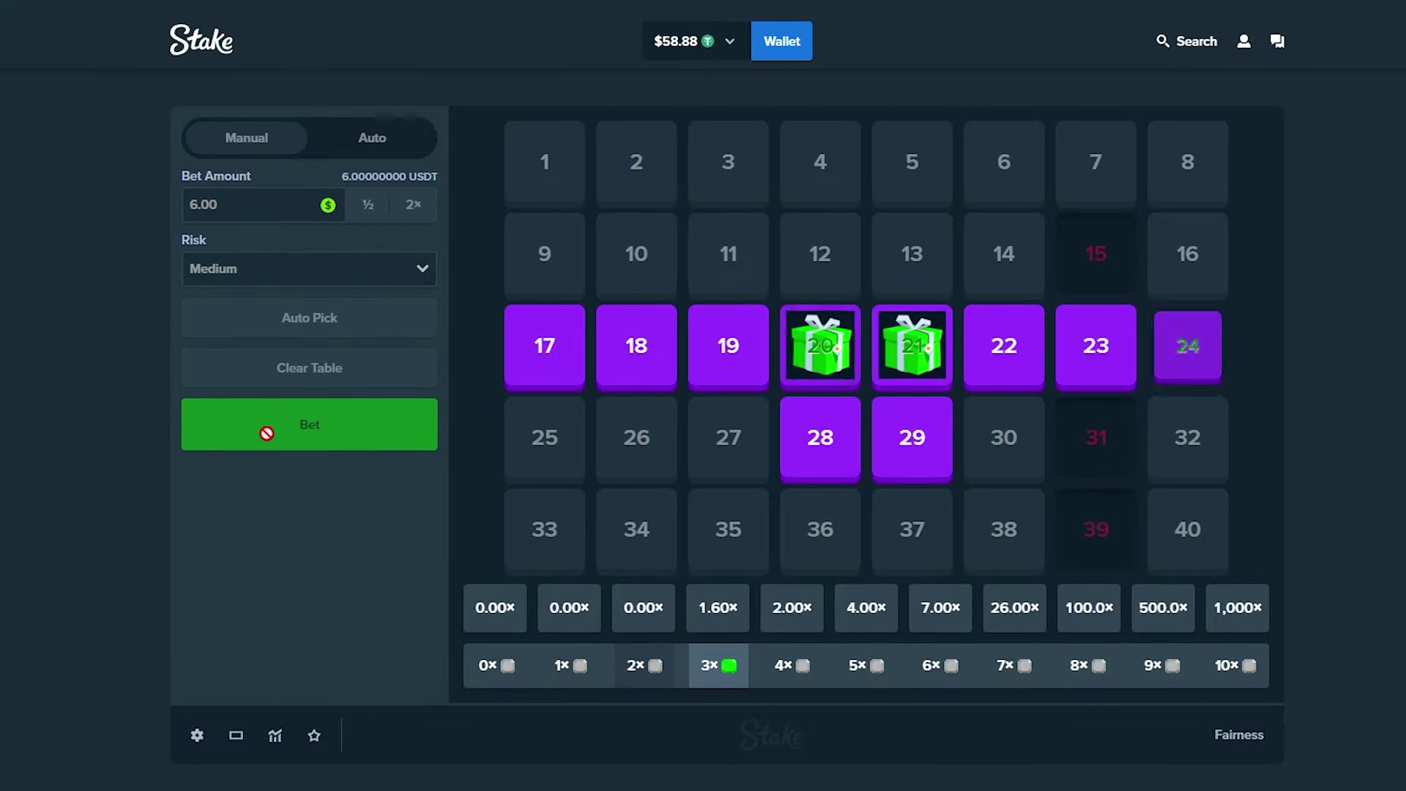
{"action": "left_click", "coordinate": [268, 433]}
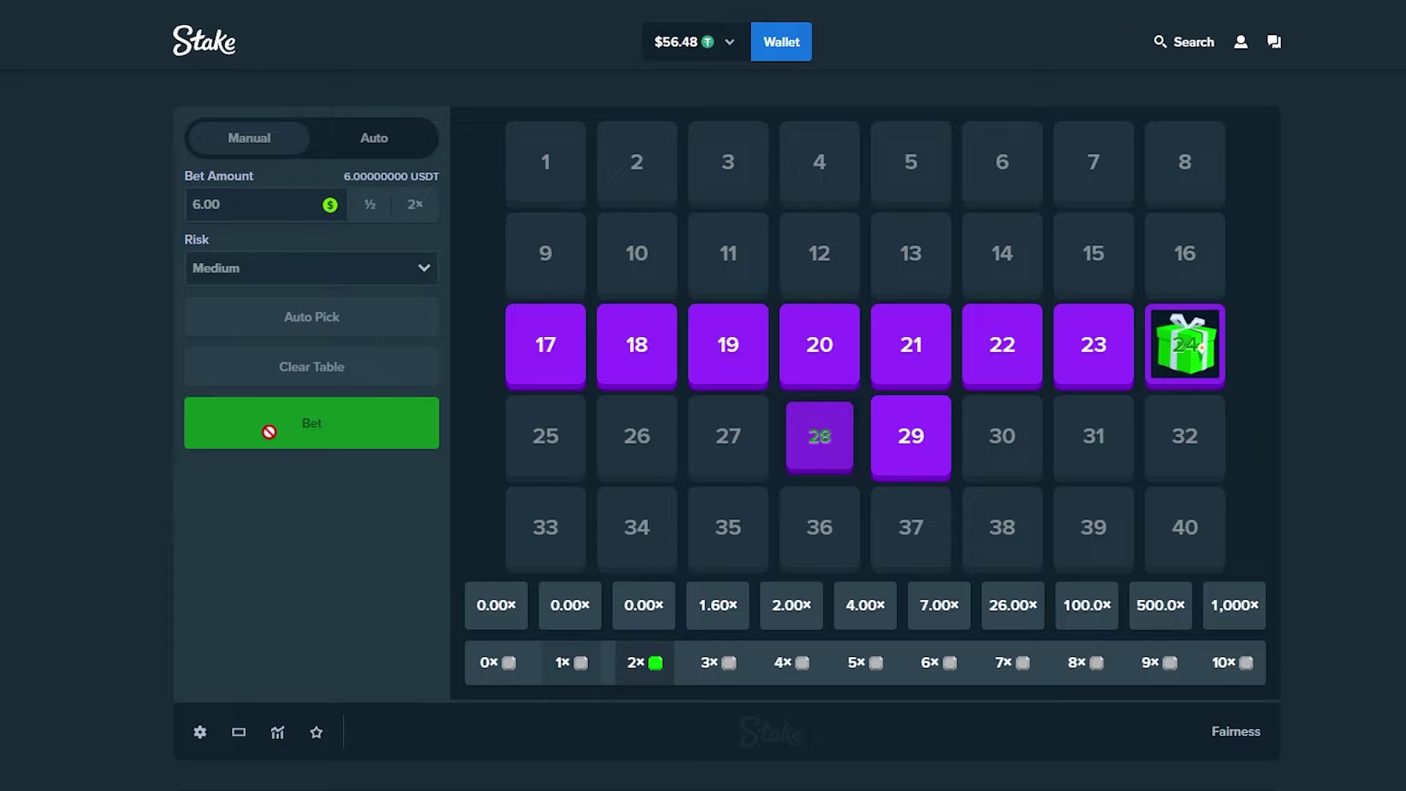
{"action": "left_click", "coordinate": [269, 431]}
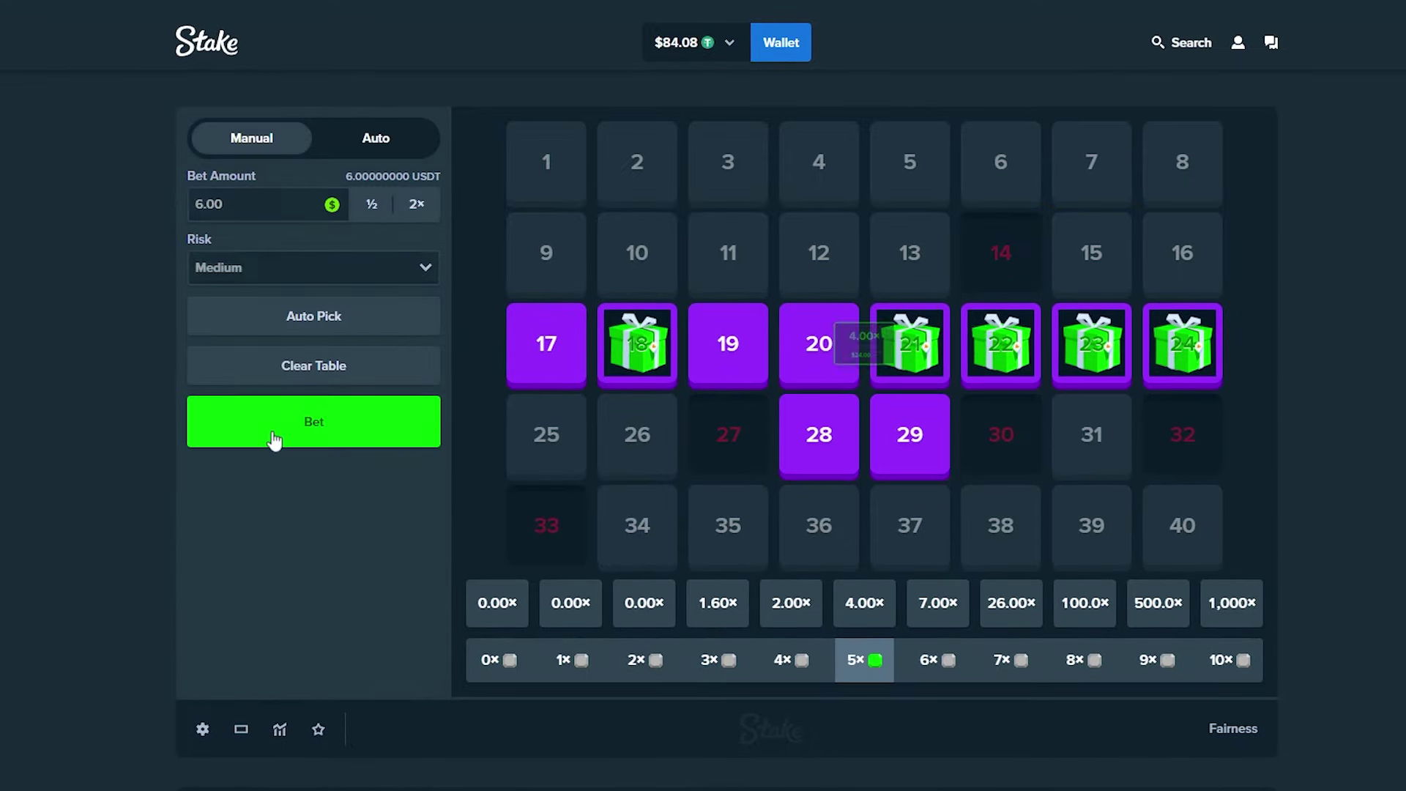
{"action": "left_click", "coordinate": [275, 440]}
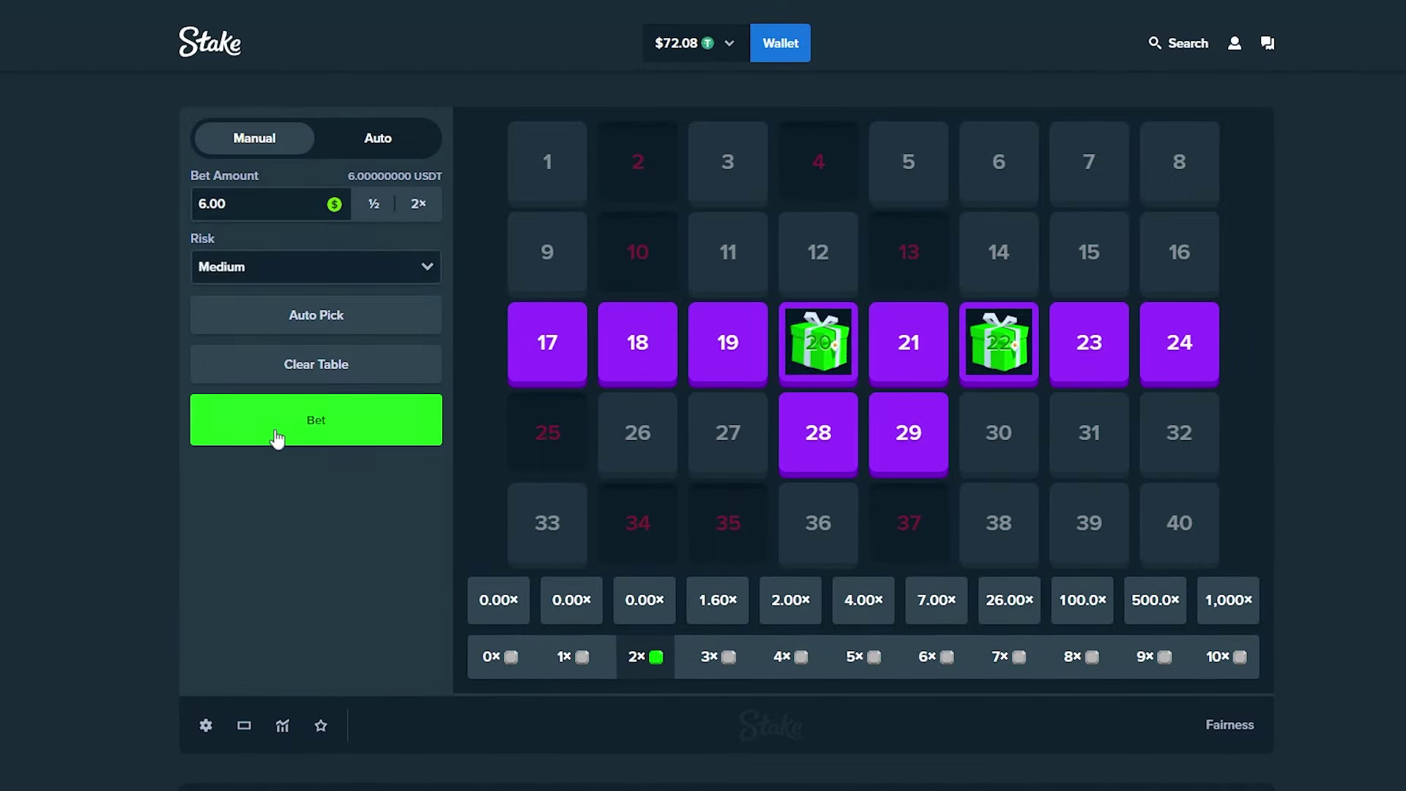
{"action": "left_click", "coordinate": [274, 428]}
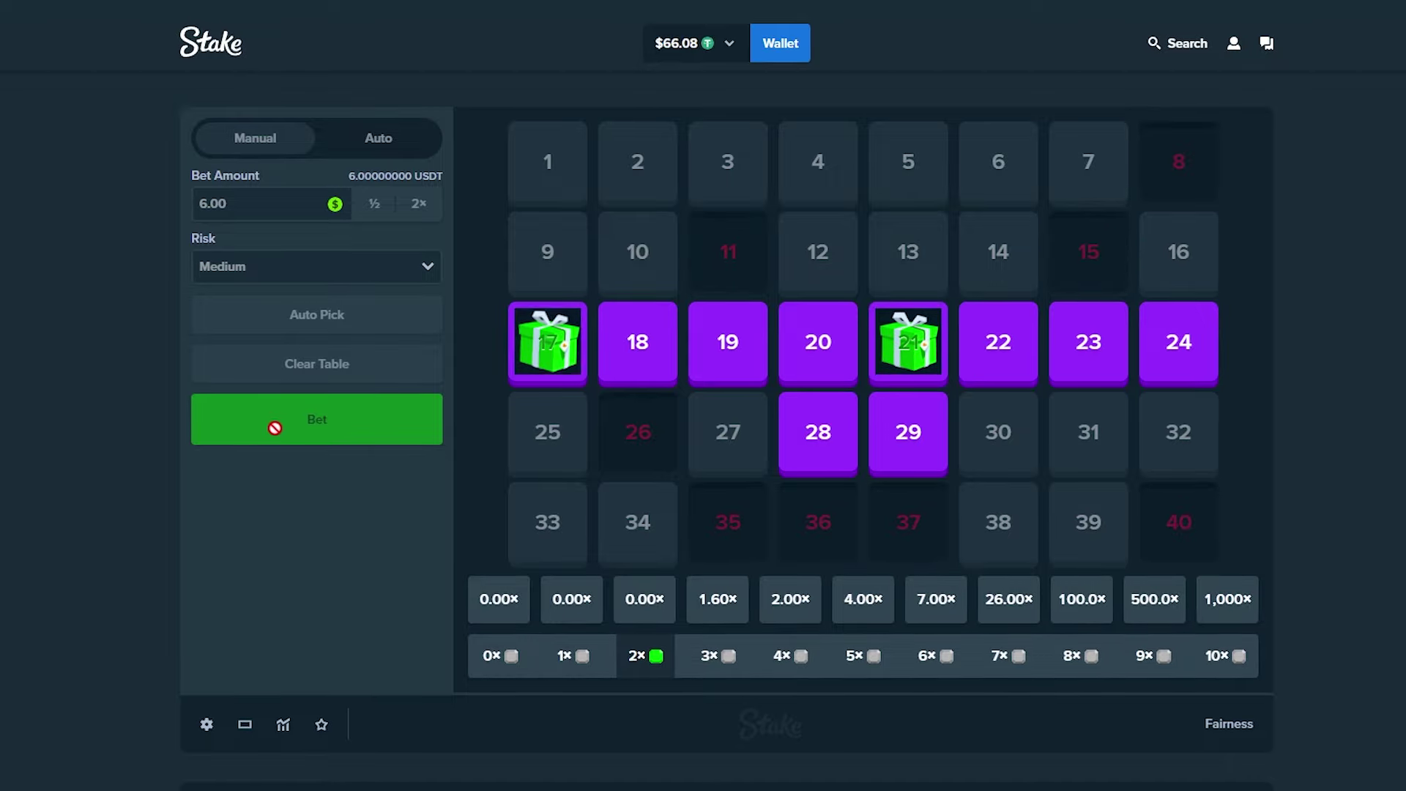
{"action": "left_click", "coordinate": [276, 428]}
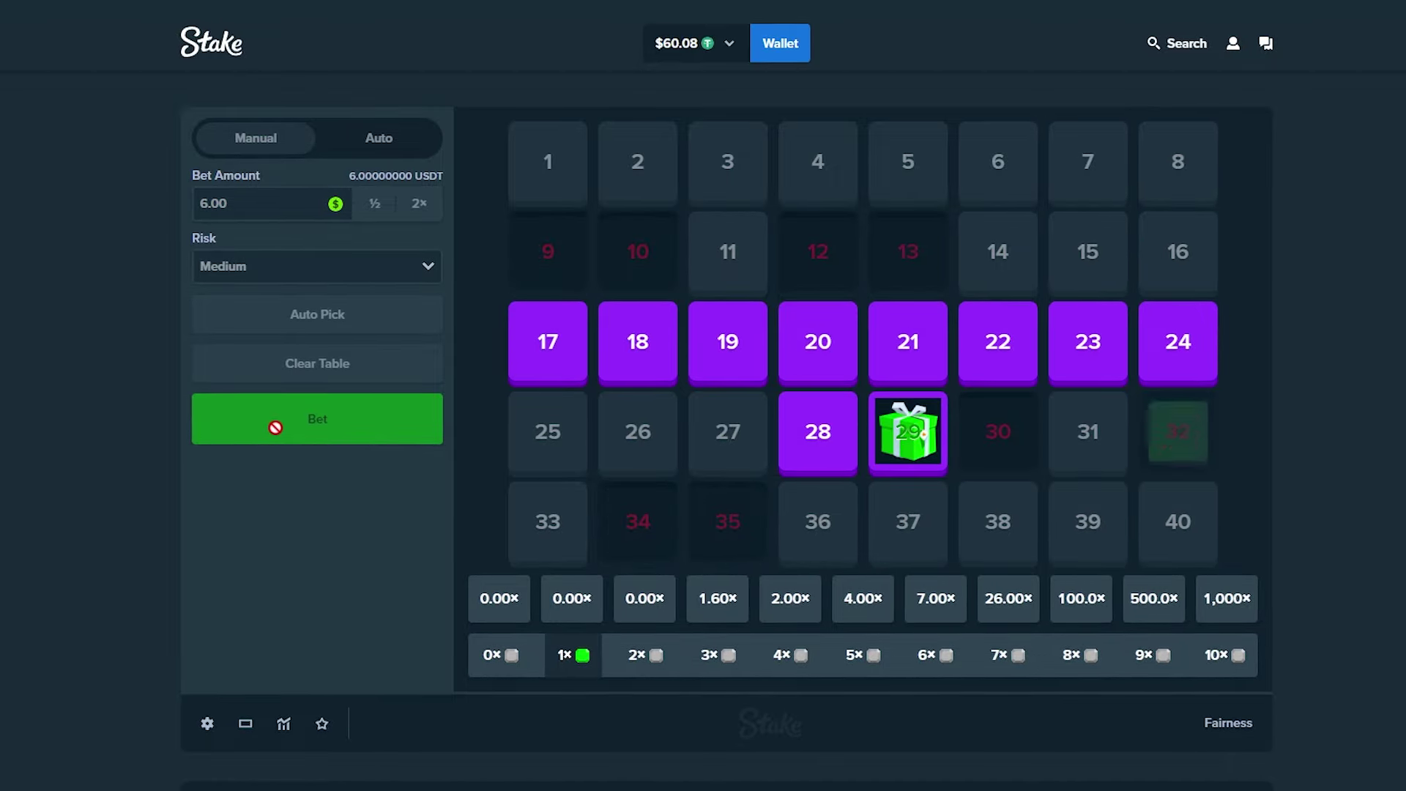
{"action": "left_click", "coordinate": [275, 427]}
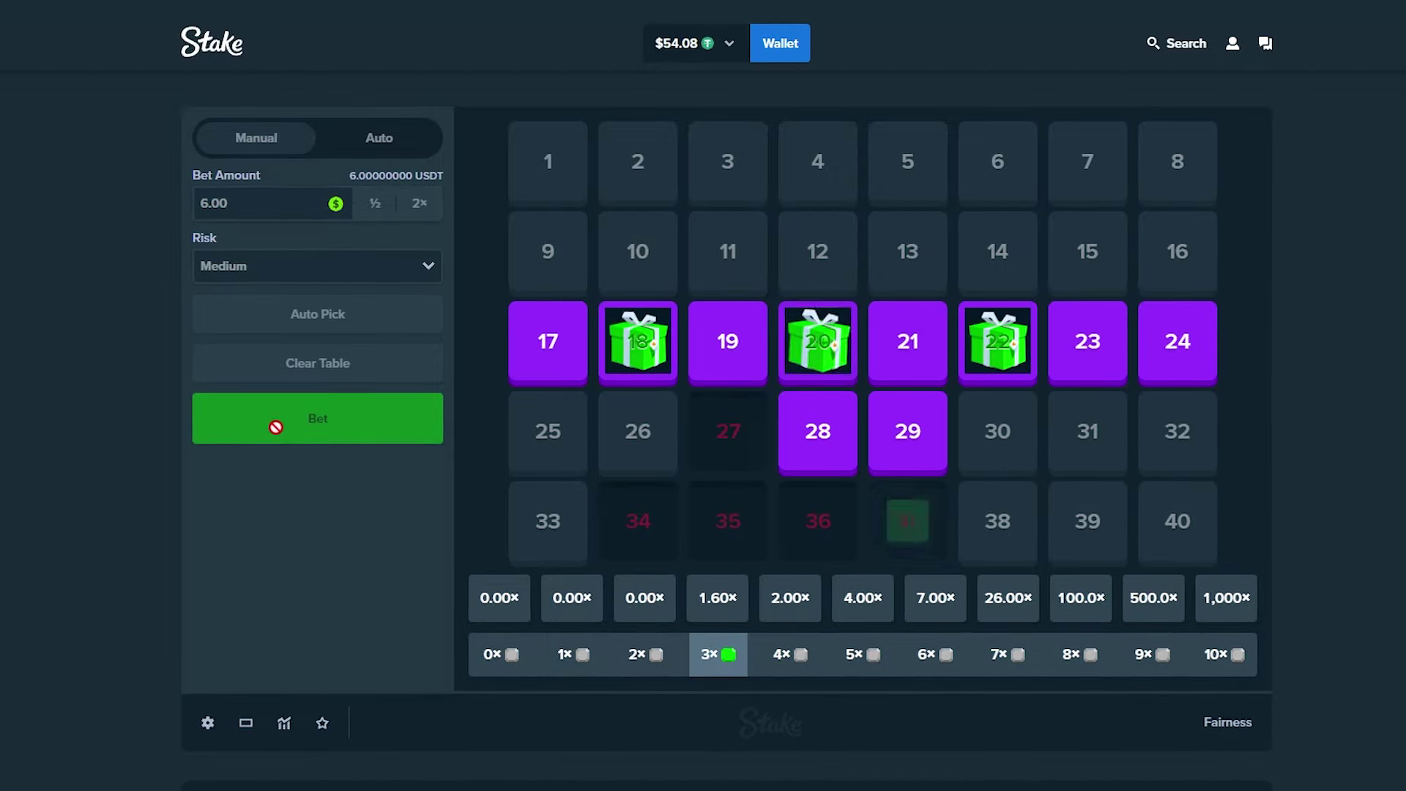
{"action": "left_click", "coordinate": [275, 428]}
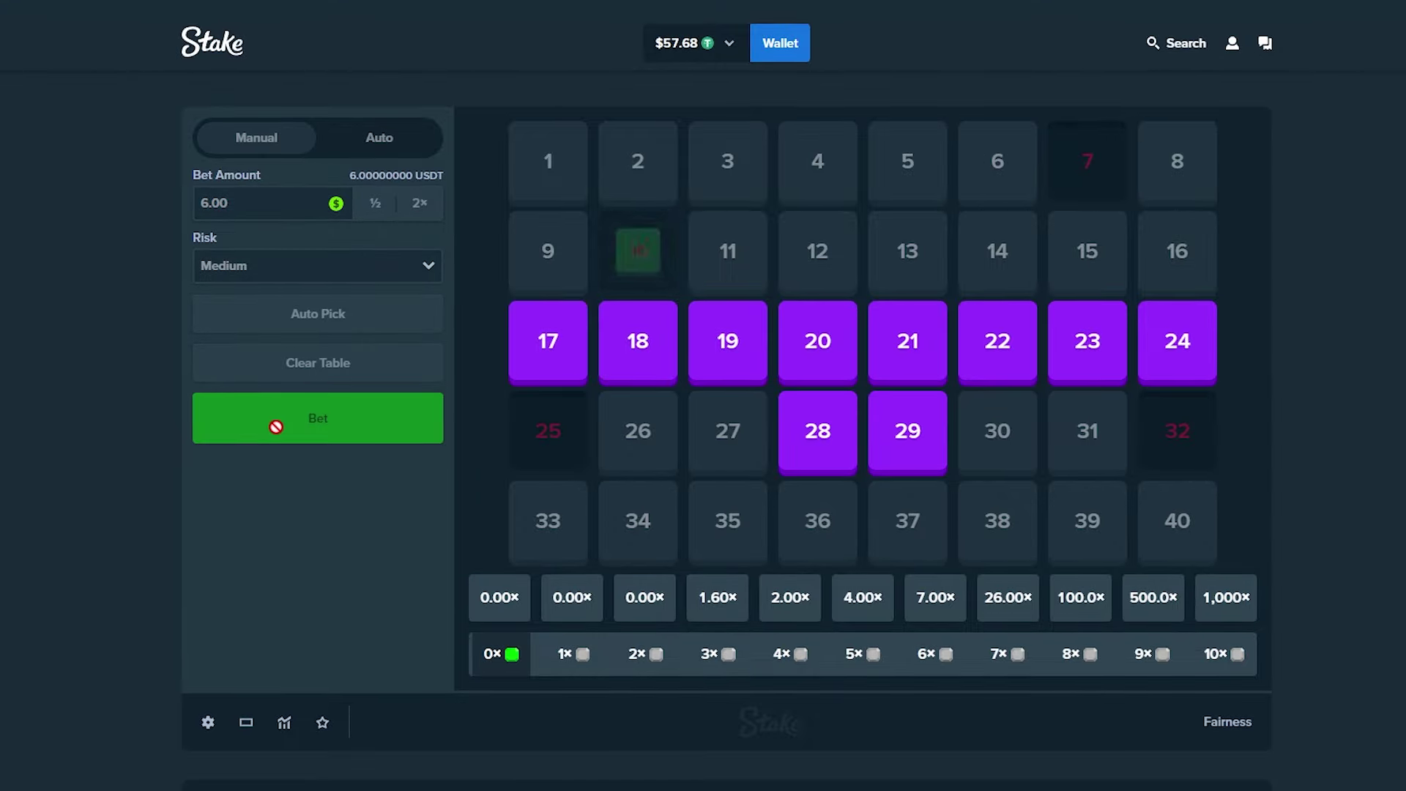
{"action": "left_click", "coordinate": [276, 426]}
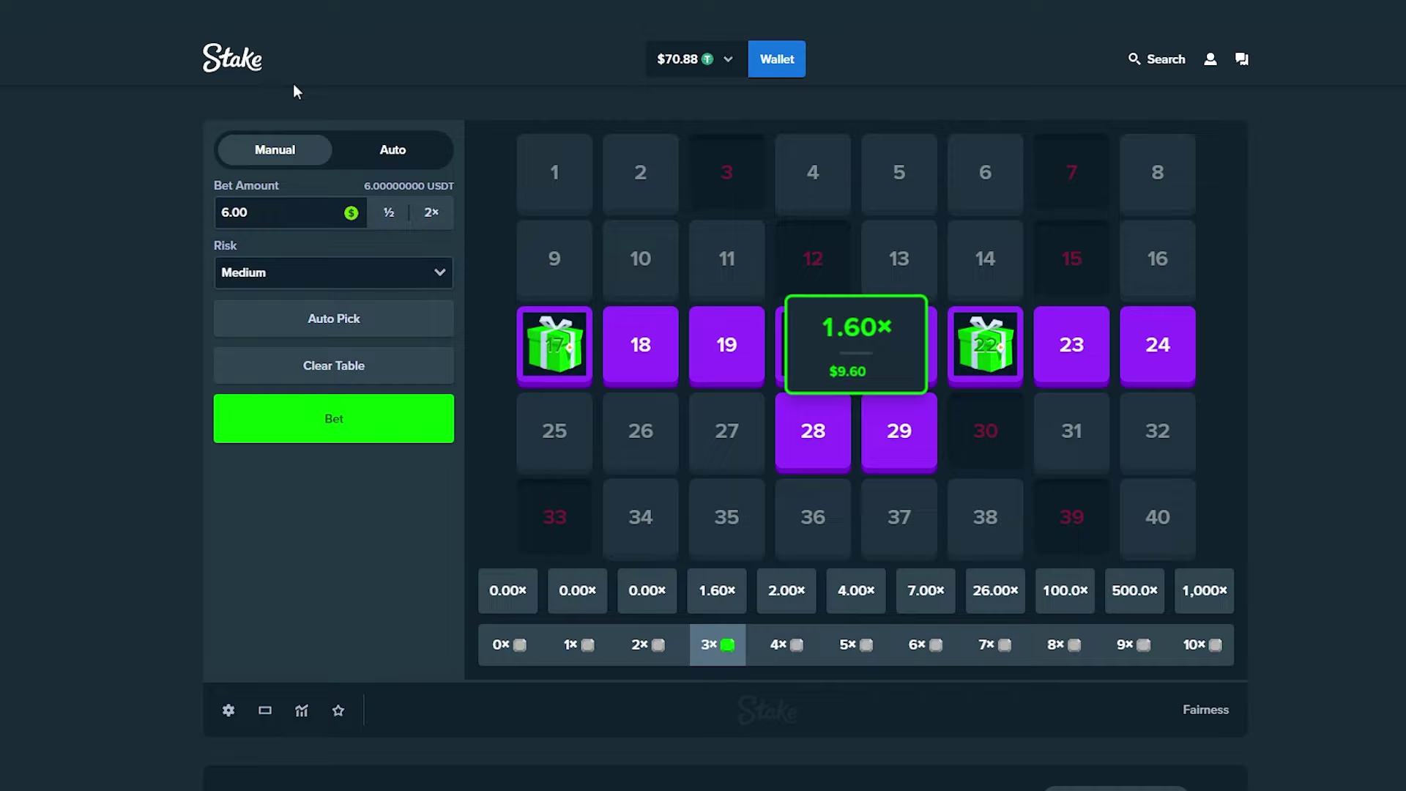
{"action": "left_click", "coordinate": [251, 59]}
{"action": "left_click", "coordinate": [276, 475]}
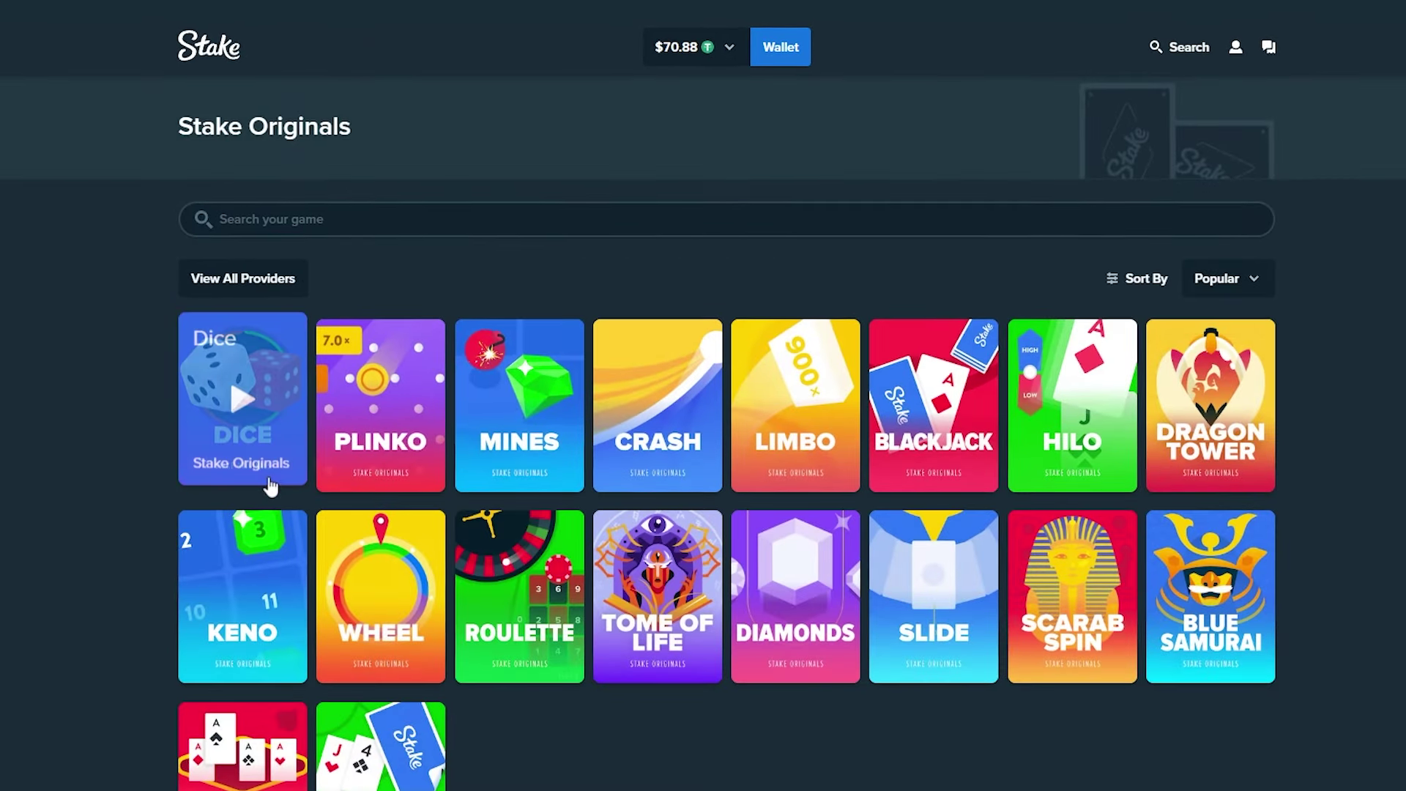
{"action": "left_click", "coordinate": [1259, 433]}
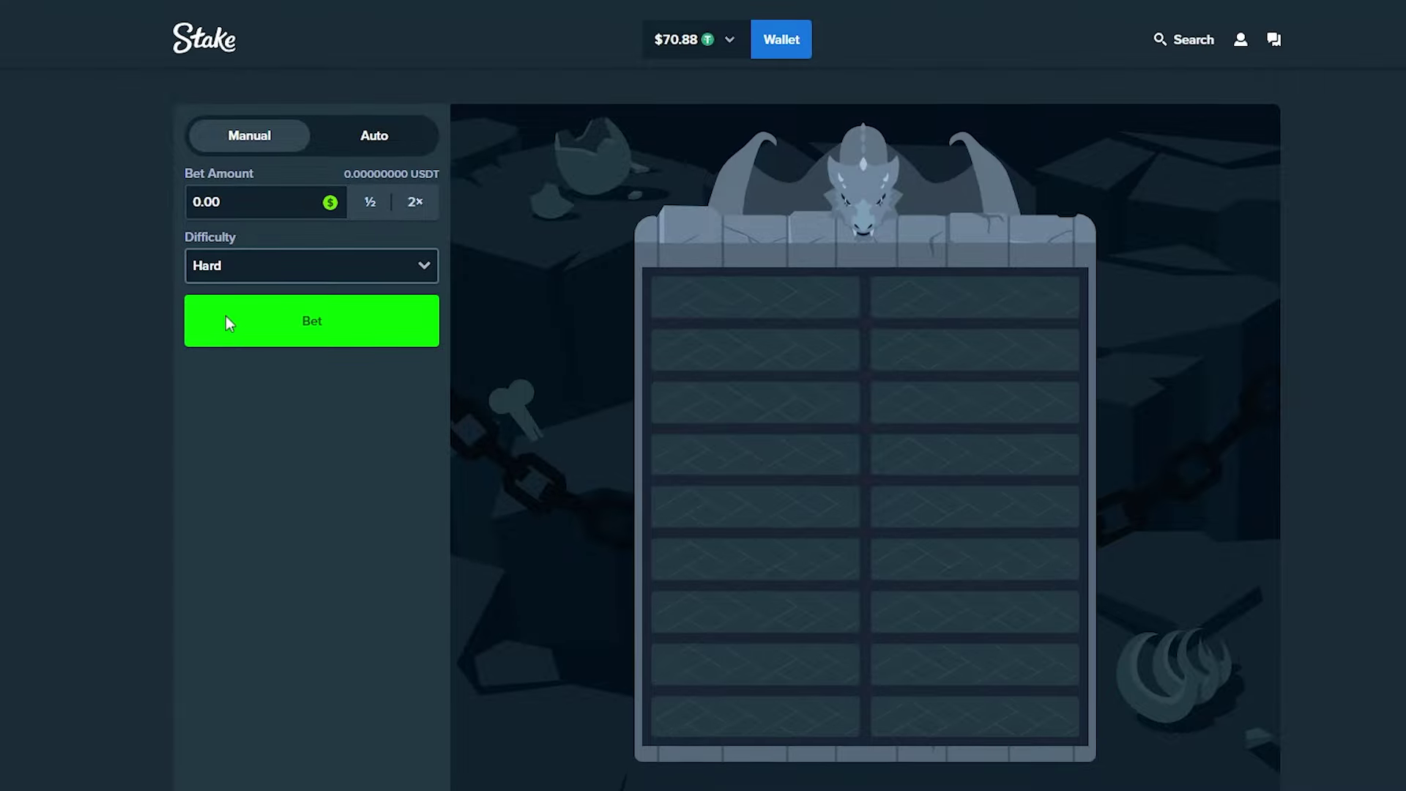
{"action": "left_click", "coordinate": [301, 319]}
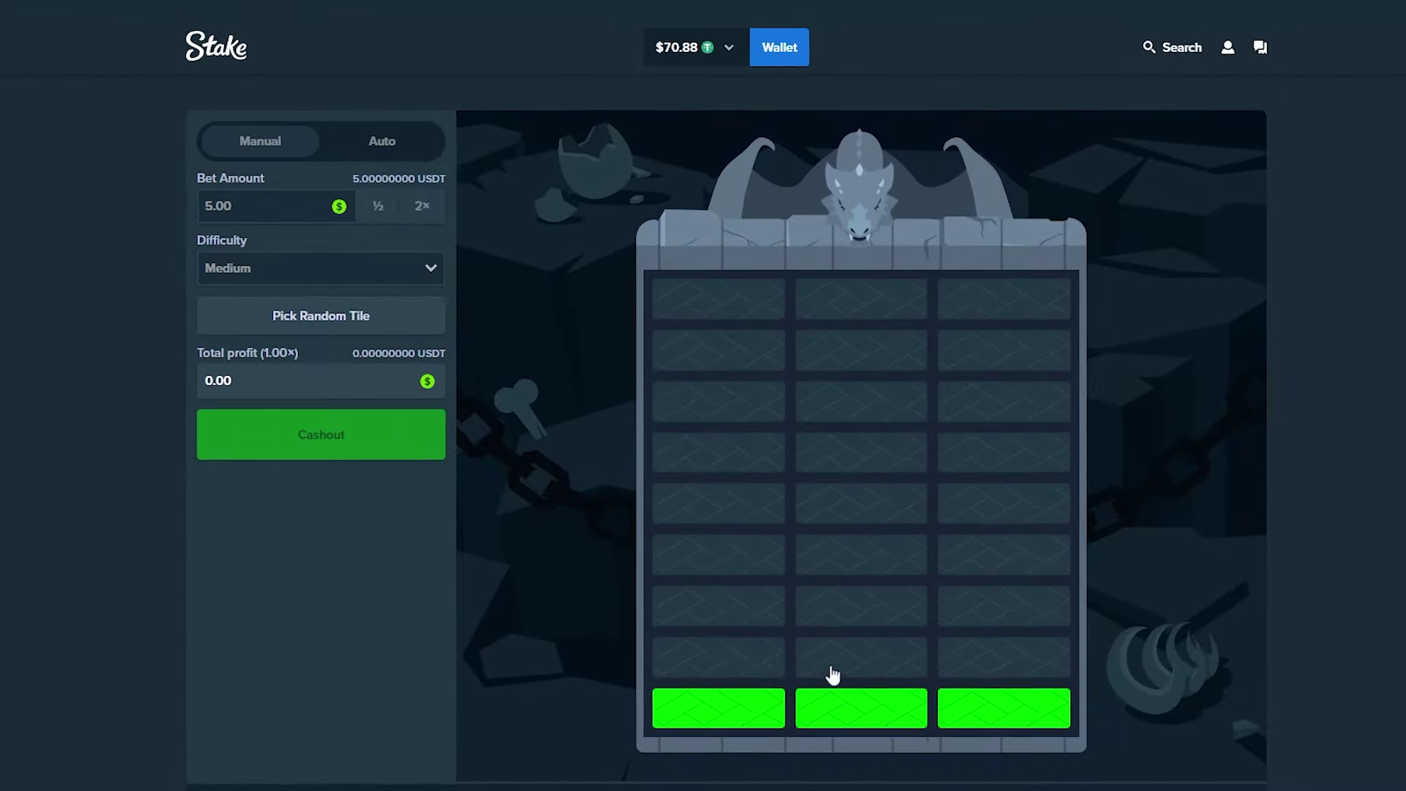
{"action": "left_click", "coordinate": [874, 707]}
{"action": "left_click", "coordinate": [773, 653]}
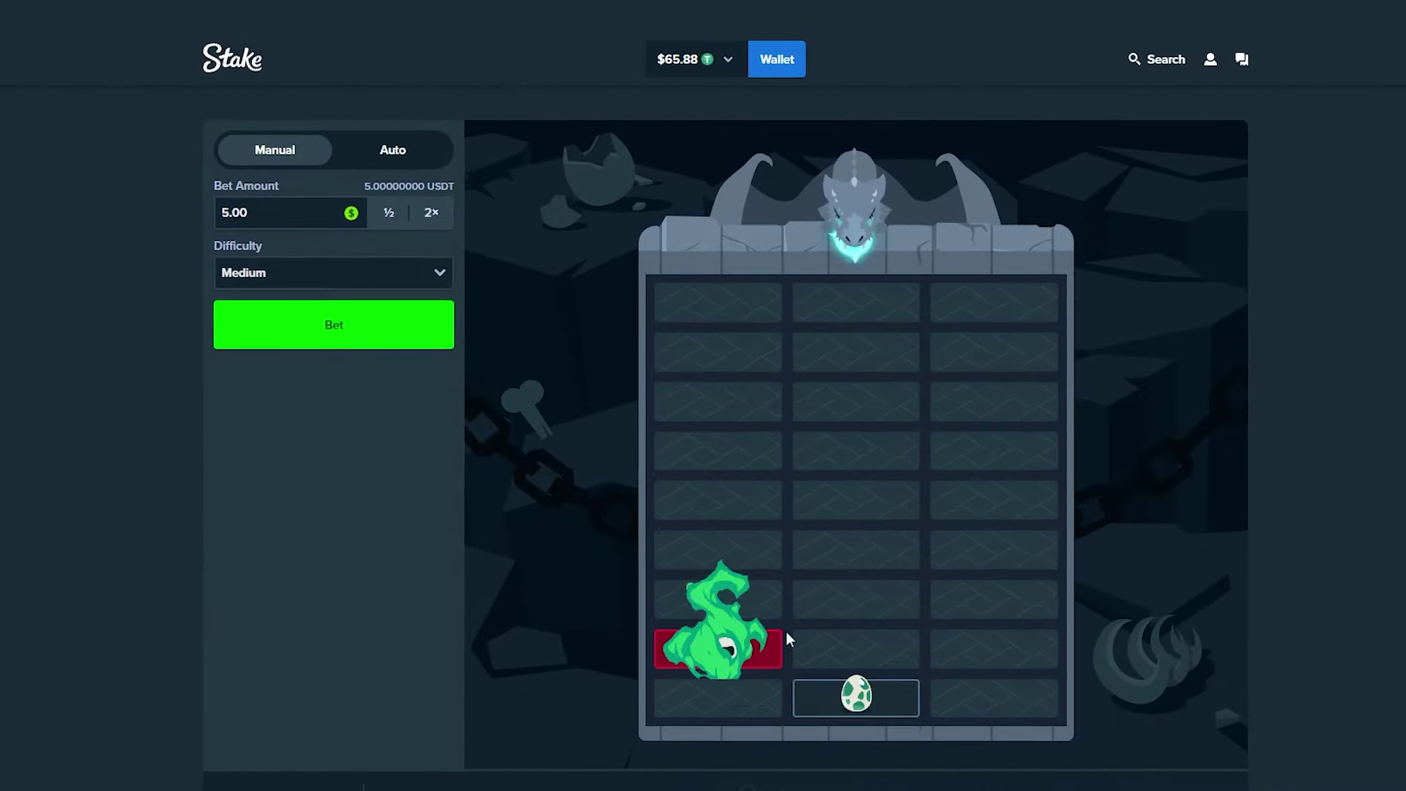
{"action": "left_click", "coordinate": [346, 355]}
{"action": "key", "text": "q"}
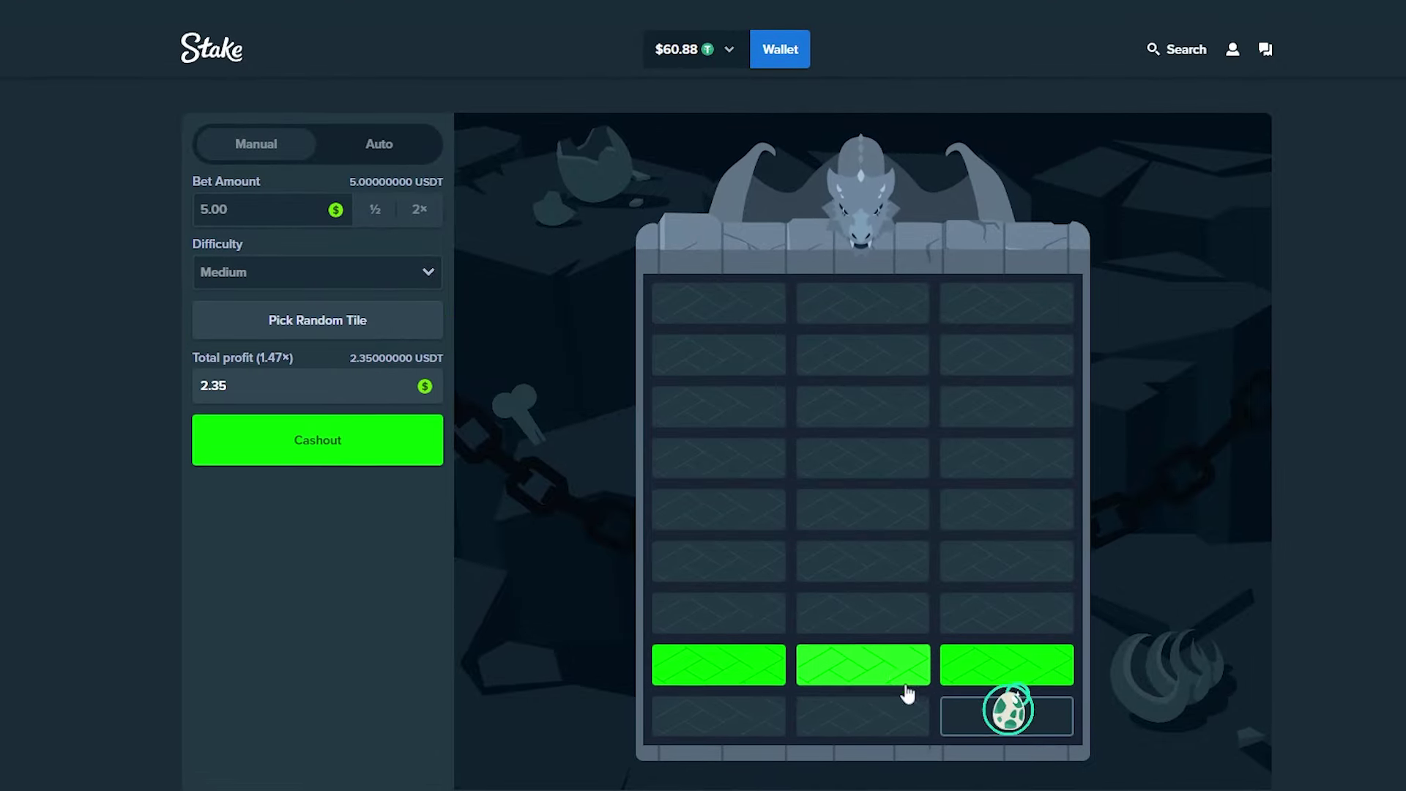
{"action": "left_click", "coordinate": [913, 680]}
{"action": "left_click", "coordinate": [318, 330]}
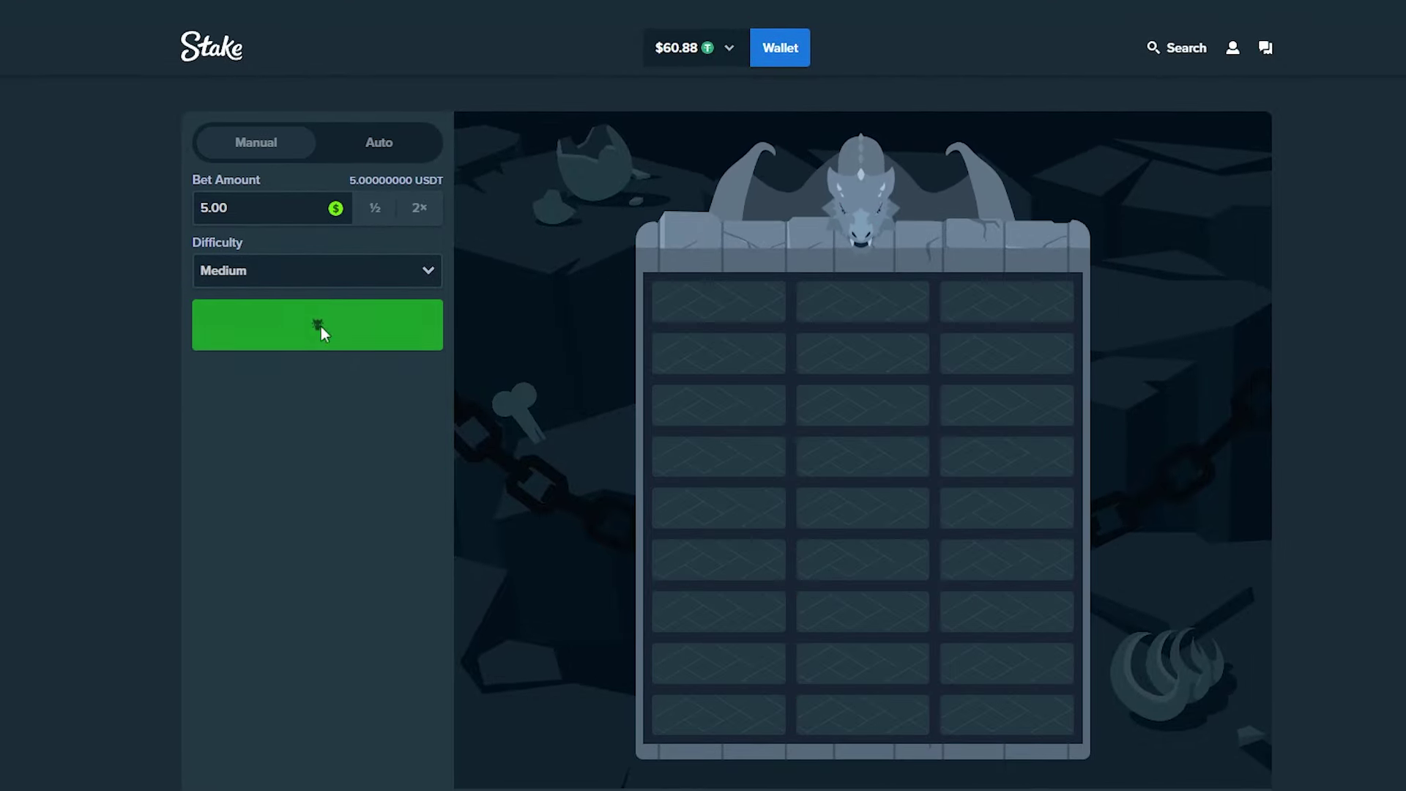
{"action": "left_click", "coordinate": [860, 720]}
{"action": "left_click", "coordinate": [355, 339]}
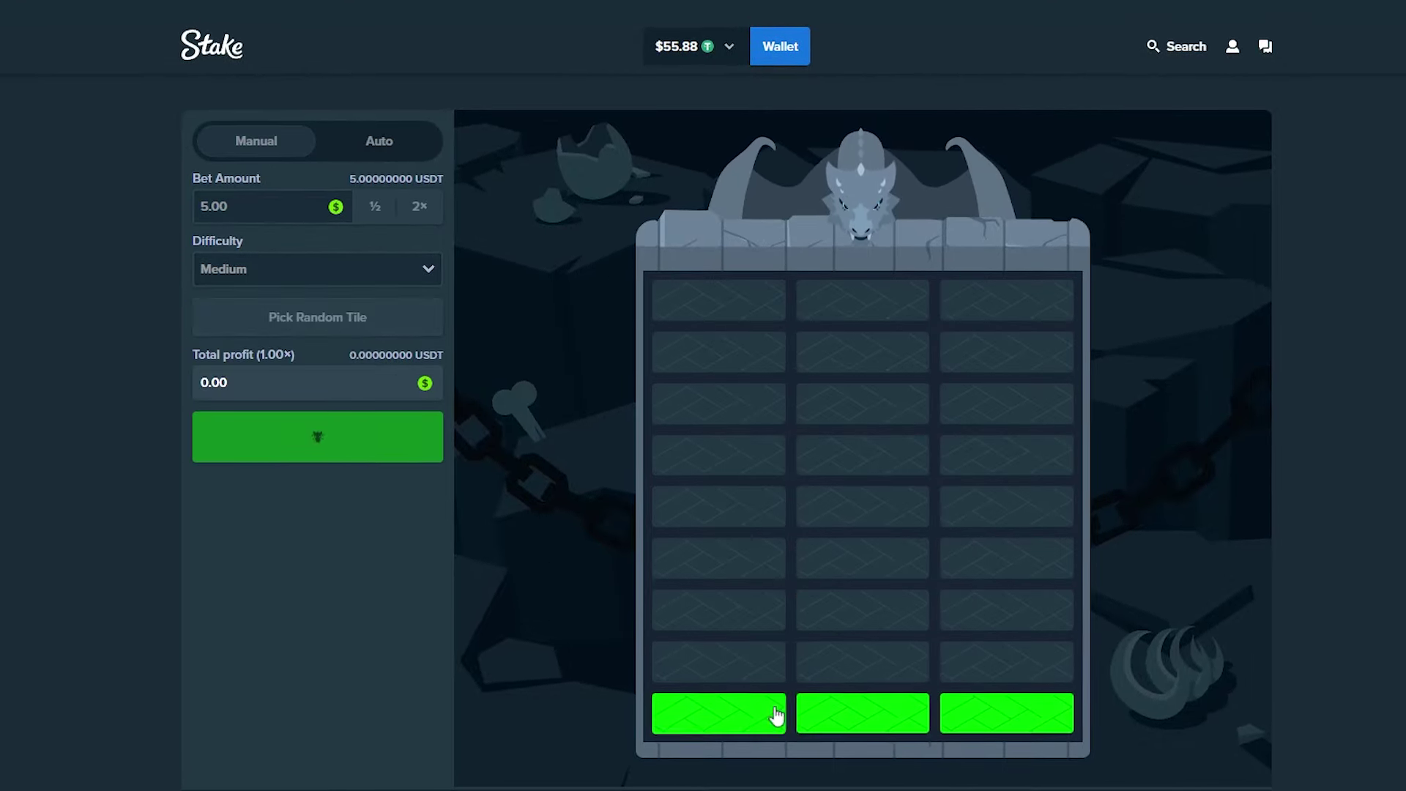
{"action": "left_click", "coordinate": [776, 716]}
{"action": "left_click", "coordinate": [863, 659]}
{"action": "left_click", "coordinate": [316, 337]}
{"action": "left_click", "coordinate": [813, 715]}
{"action": "left_click", "coordinate": [758, 662]}
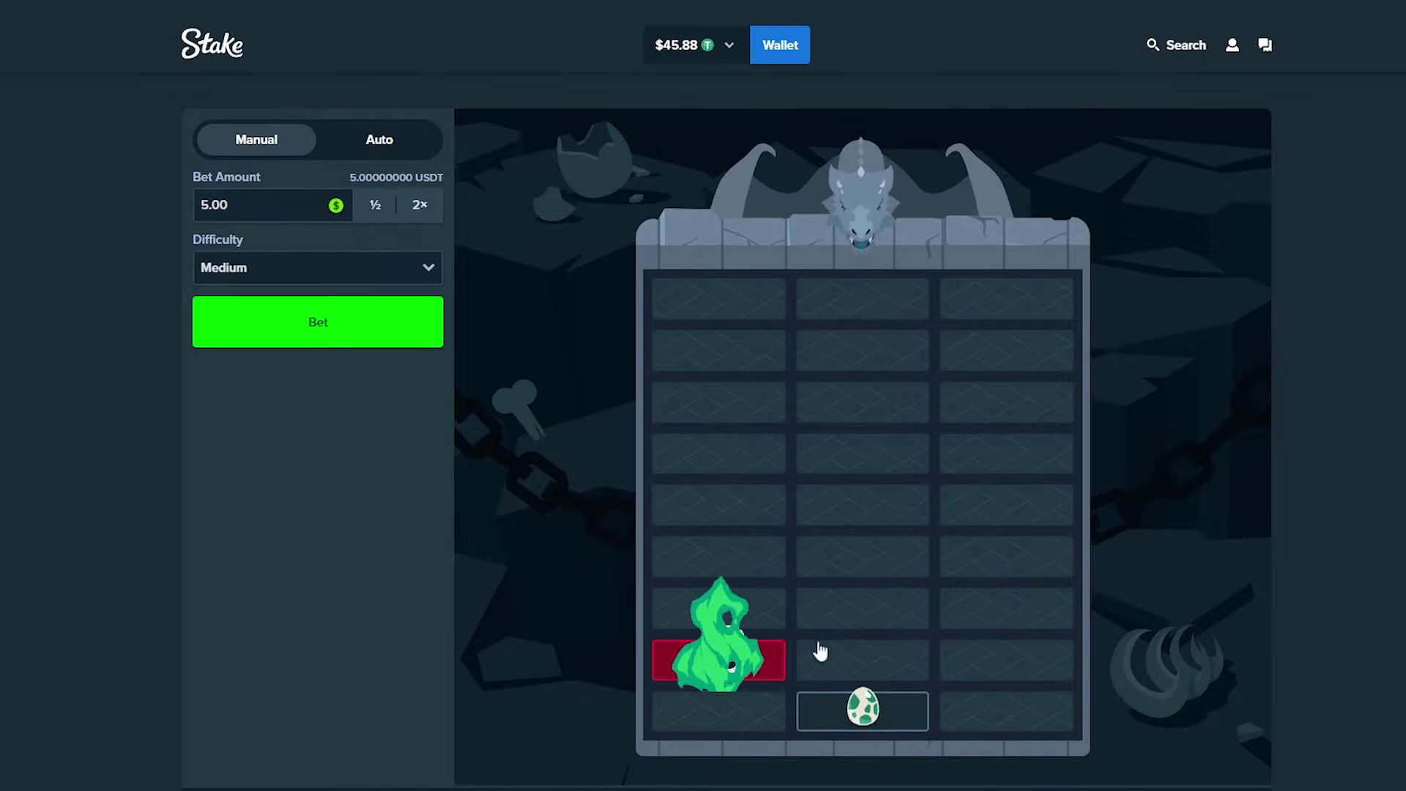
{"action": "left_click", "coordinate": [318, 344]}
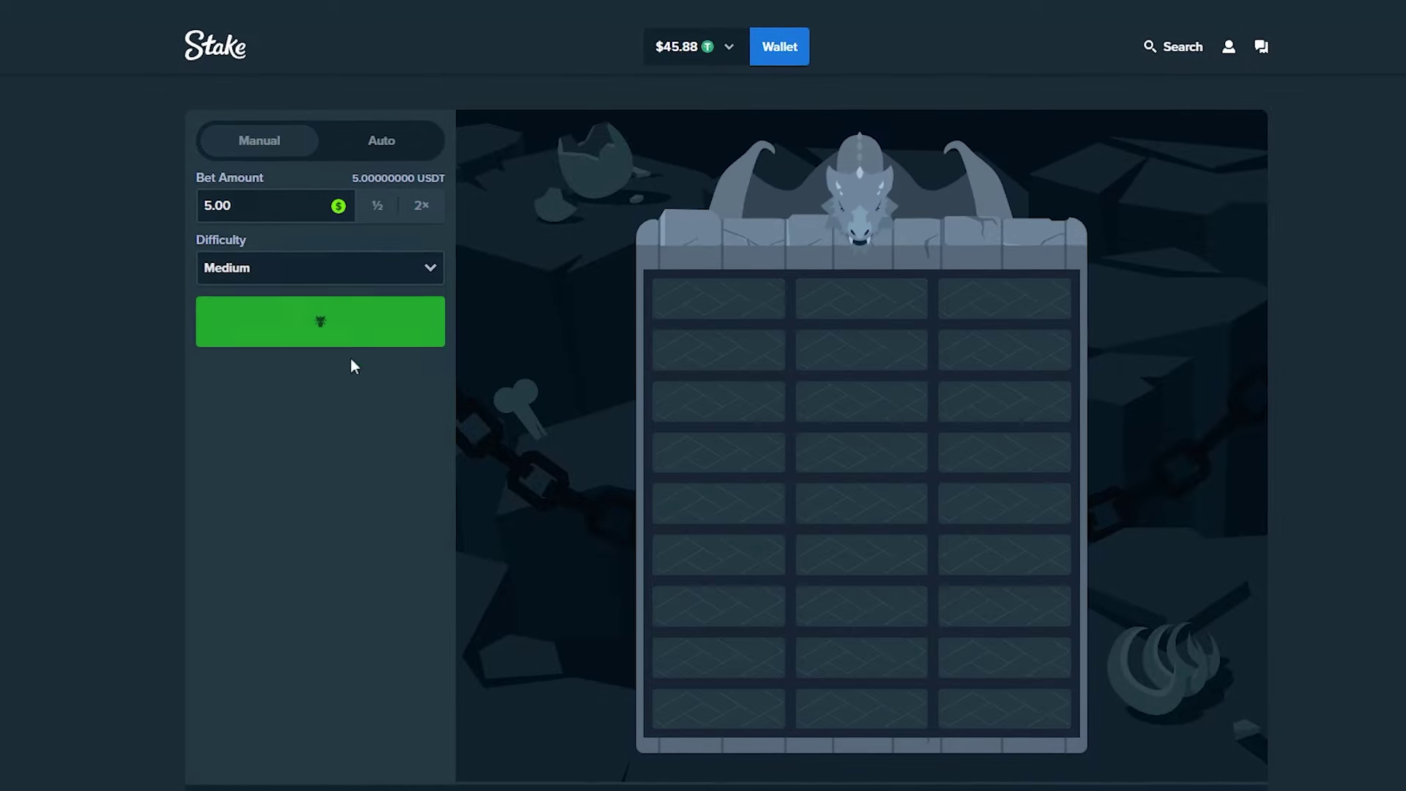
{"action": "left_click", "coordinate": [983, 710]}
{"action": "left_click", "coordinate": [863, 658]}
{"action": "left_click", "coordinate": [994, 607]}
{"action": "left_click", "coordinate": [373, 435]}
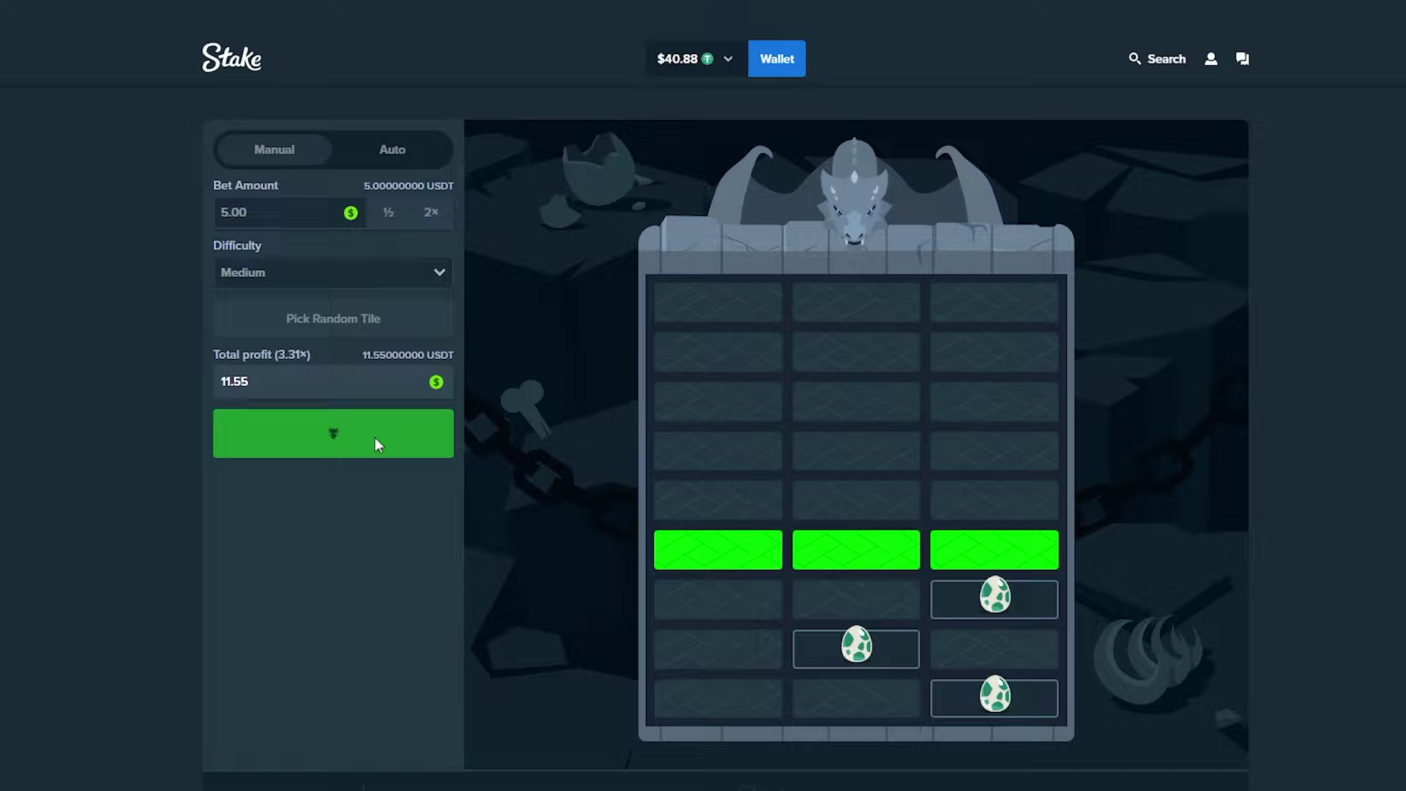
{"action": "left_click", "coordinate": [346, 343]}
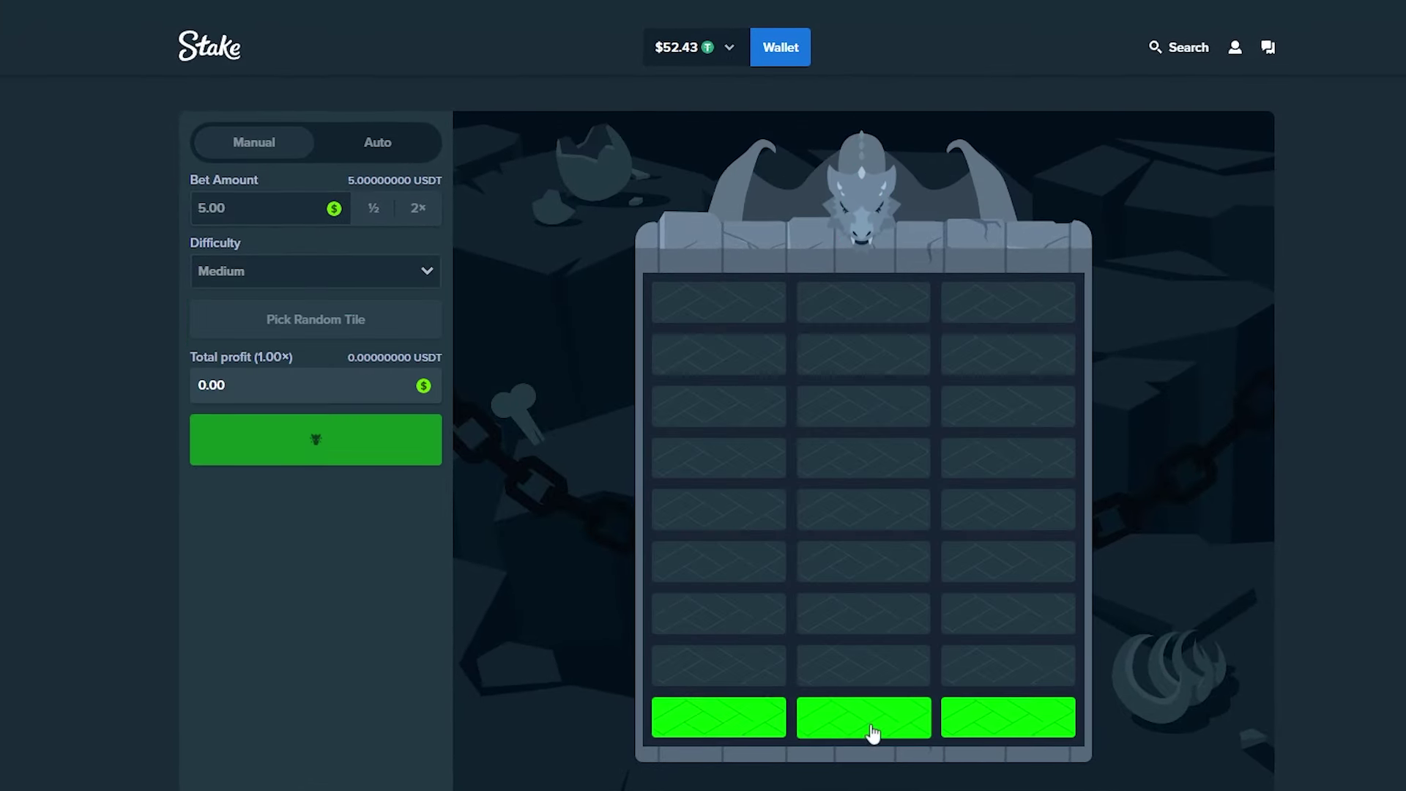
{"action": "left_click", "coordinate": [865, 716]}
{"action": "left_click", "coordinate": [775, 669]}
{"action": "left_click", "coordinate": [857, 611]}
{"action": "left_click", "coordinate": [324, 445]}
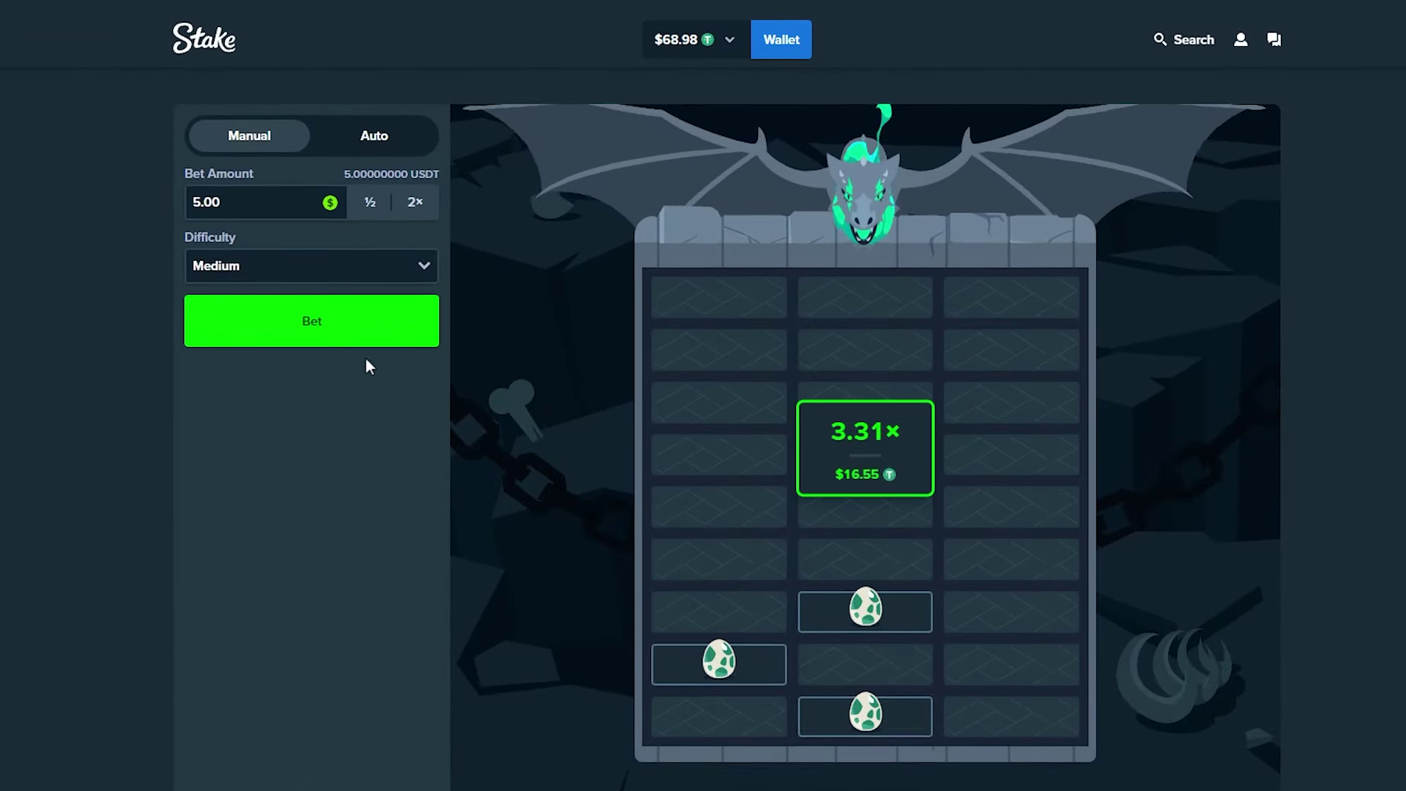
{"action": "left_click", "coordinate": [346, 329]}
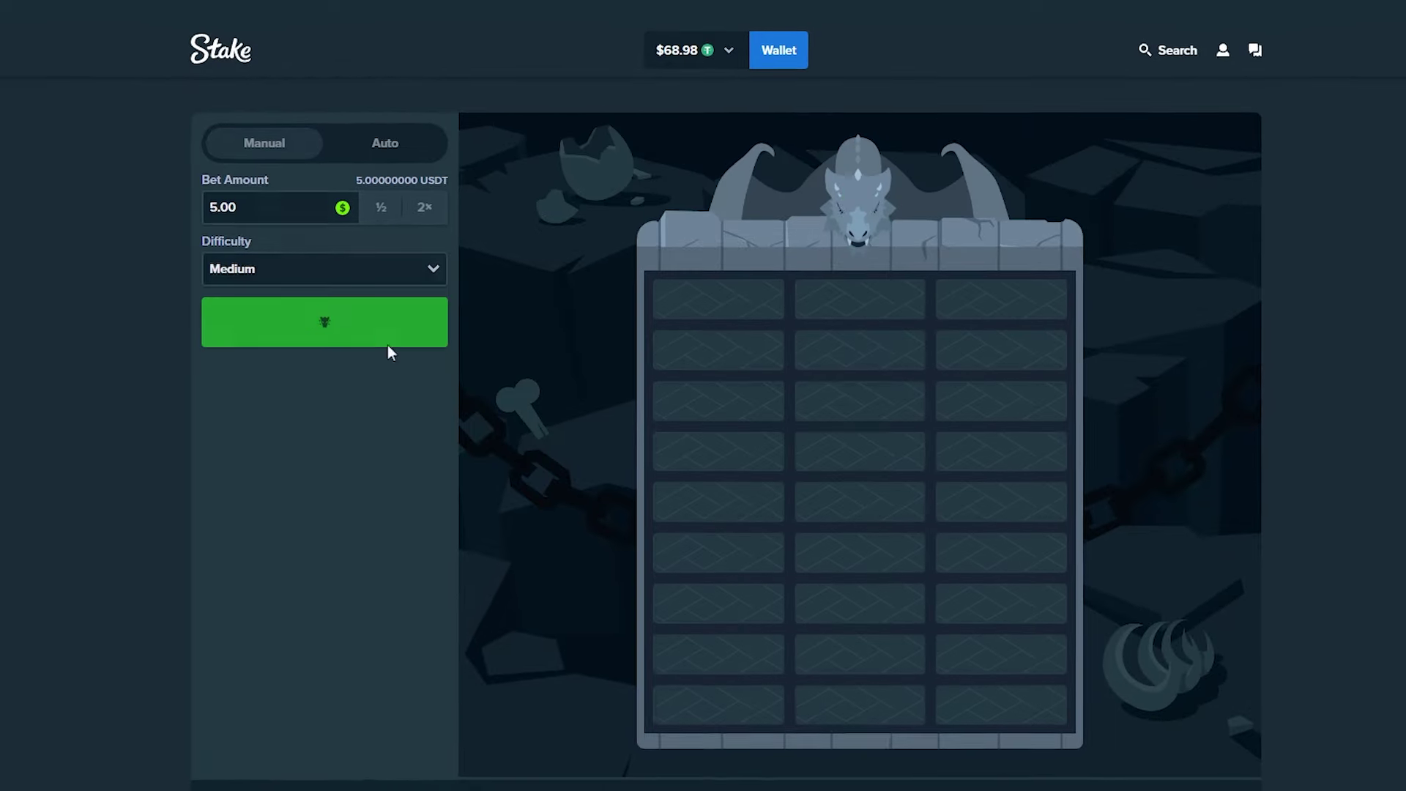
{"action": "left_click", "coordinate": [995, 708]}
{"action": "left_click", "coordinate": [401, 453]}
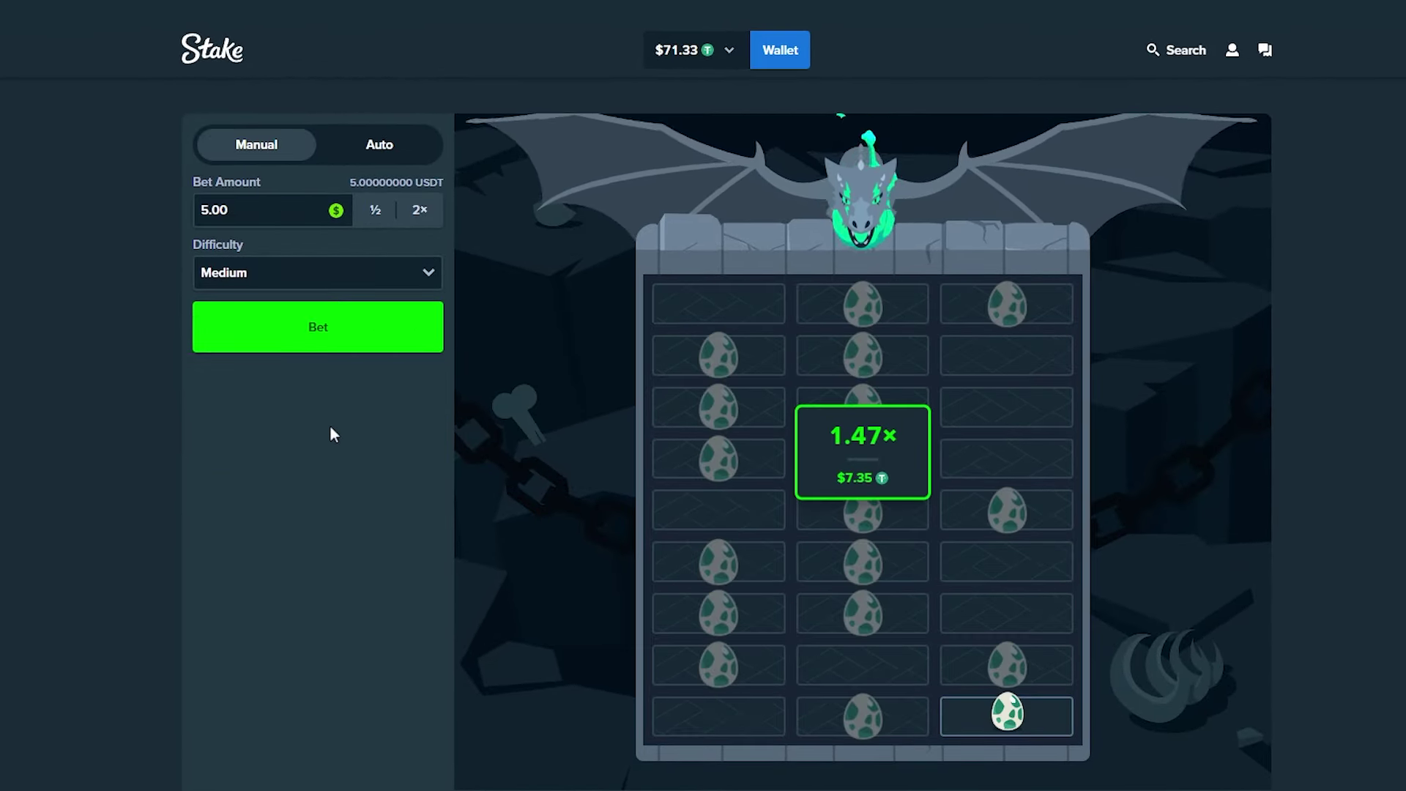
{"action": "left_click", "coordinate": [213, 50]}
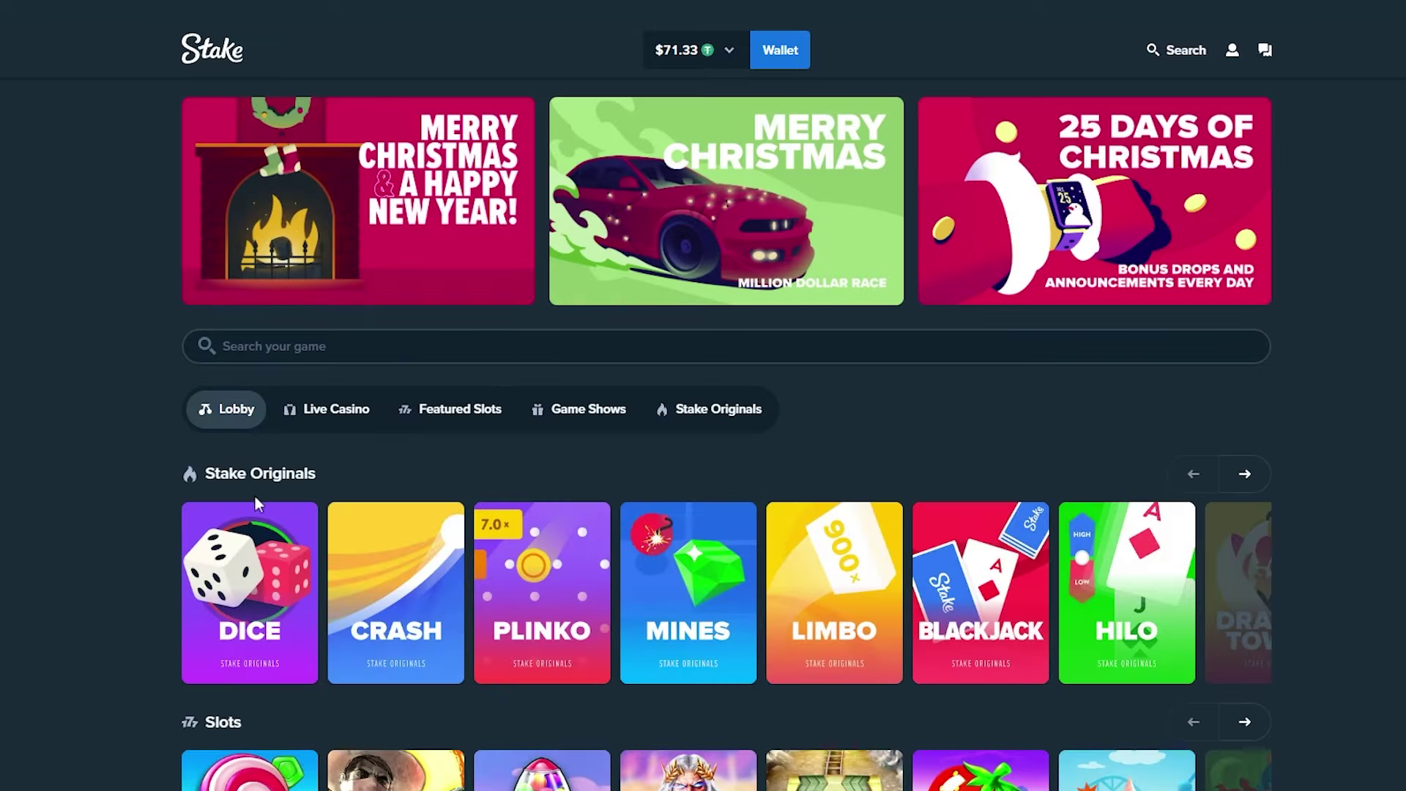
{"action": "left_click", "coordinate": [254, 484]}
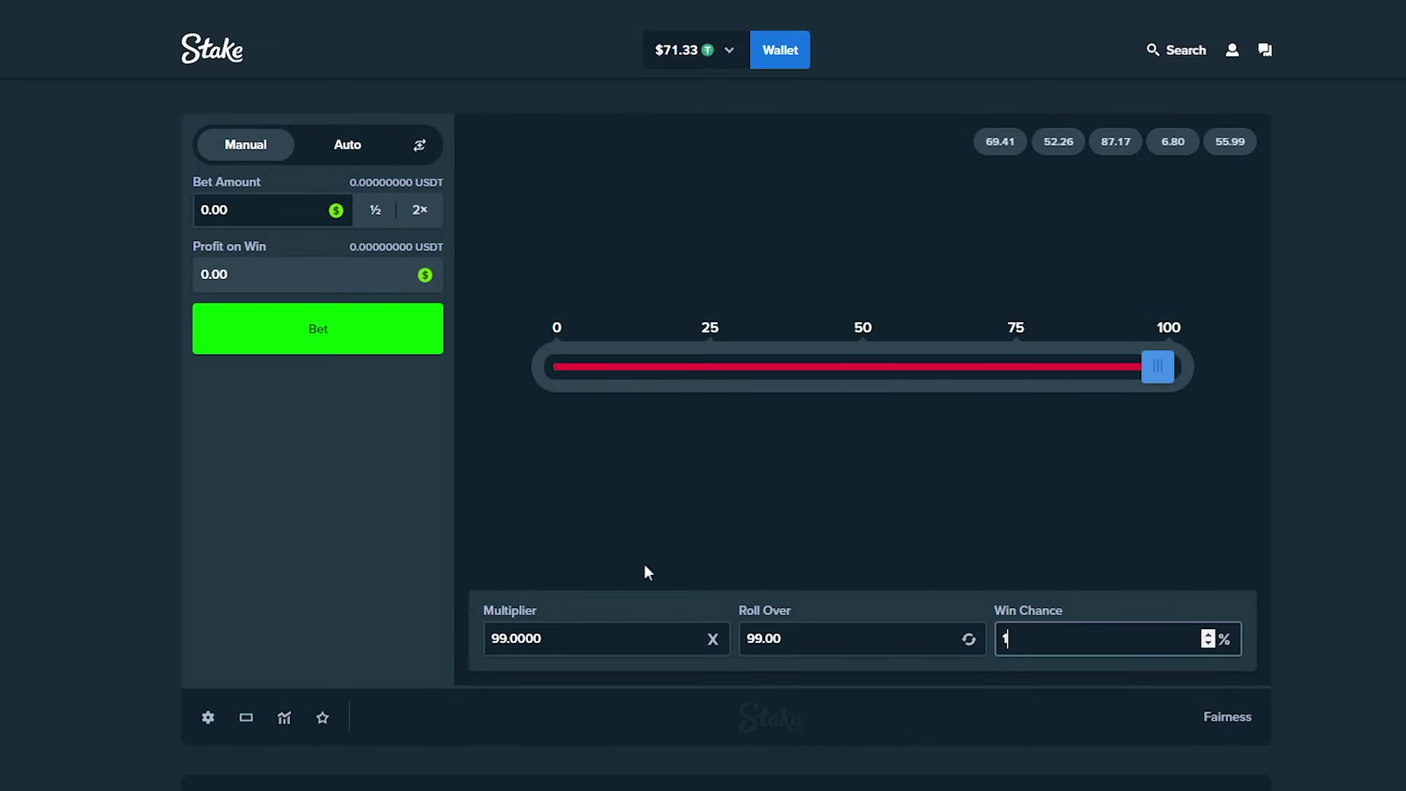
{"action": "type", "text": "0"}
{"action": "left_click", "coordinate": [264, 211]}
{"action": "type", "text": "1"}
{"action": "left_click", "coordinate": [291, 344]}
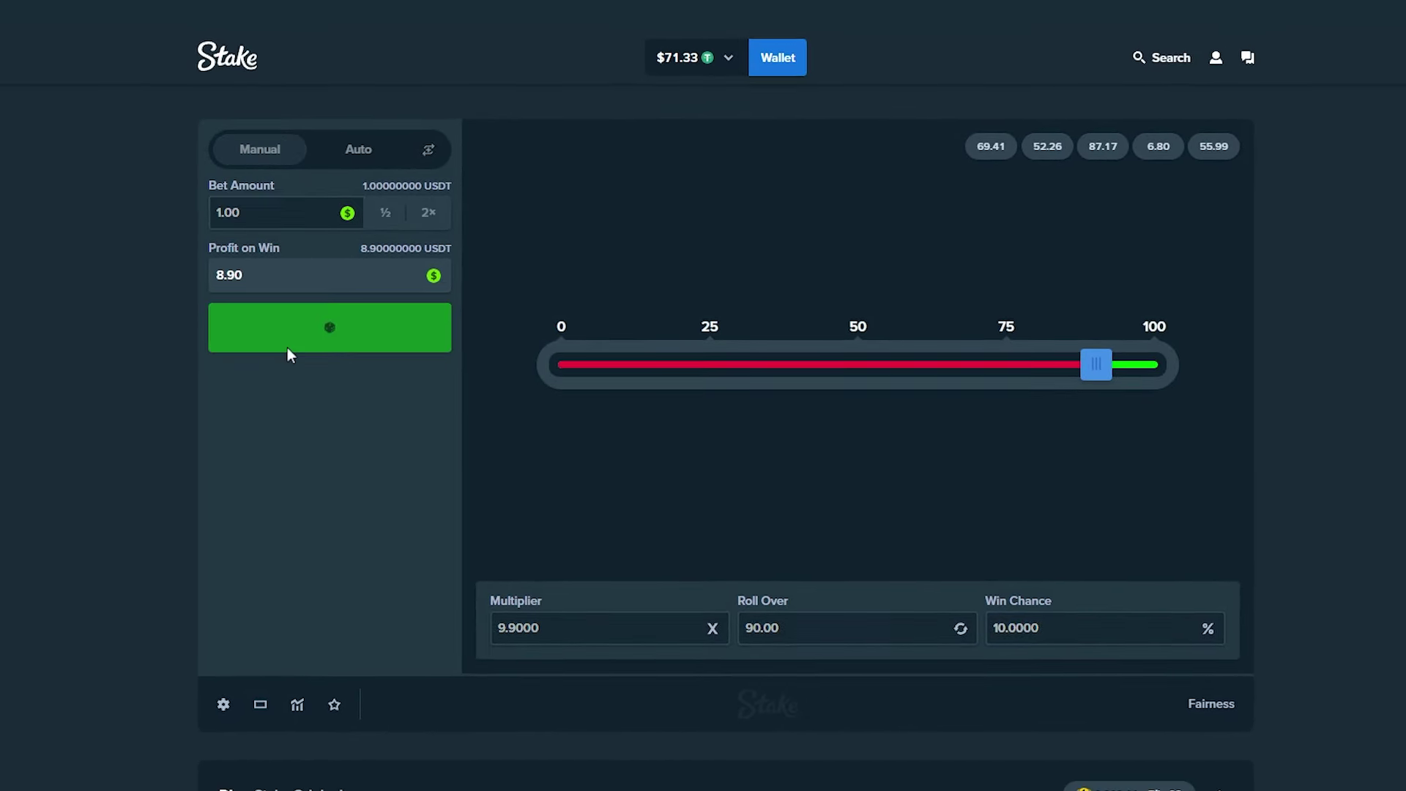
{"action": "left_click", "coordinate": [298, 346]}
{"action": "left_click", "coordinate": [286, 338]}
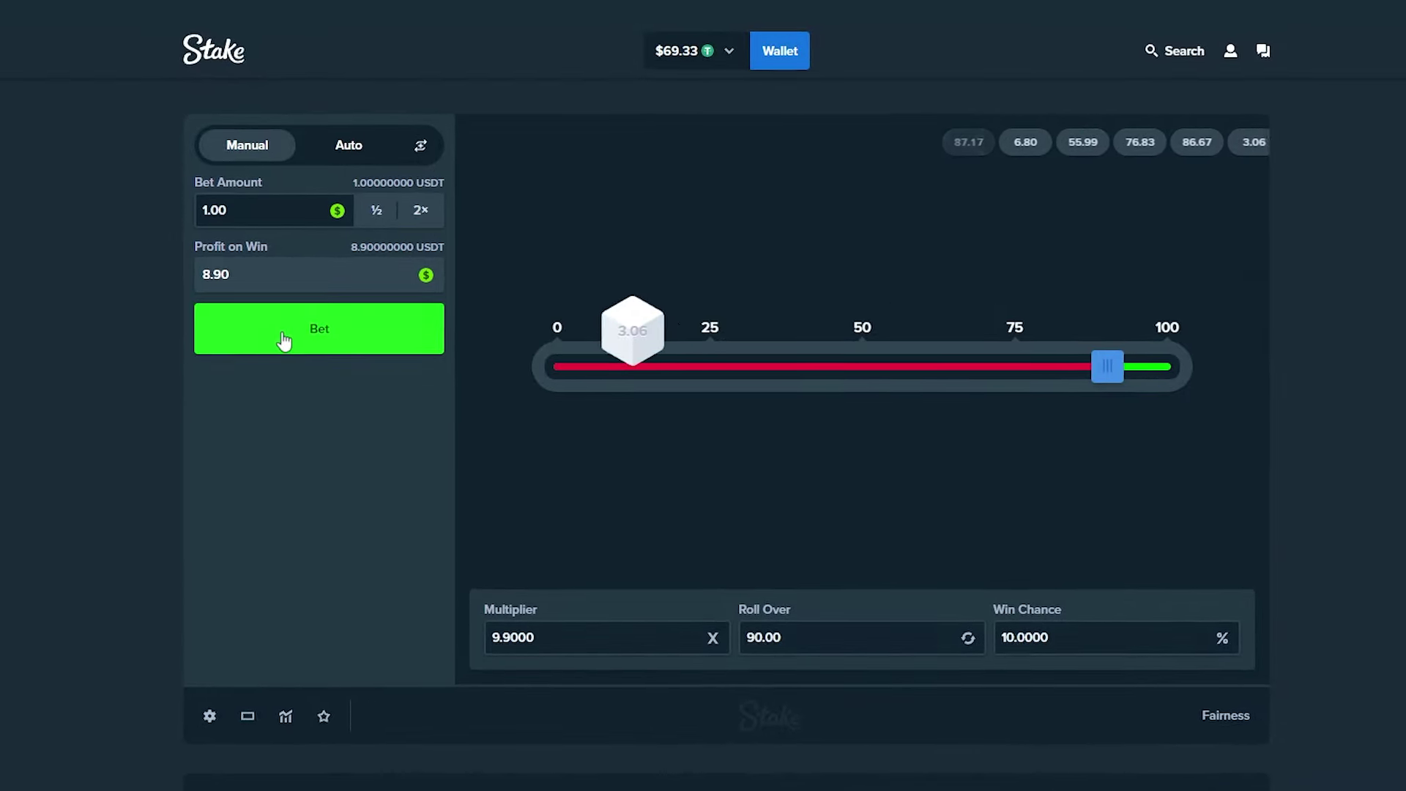
{"action": "left_click", "coordinate": [285, 330]}
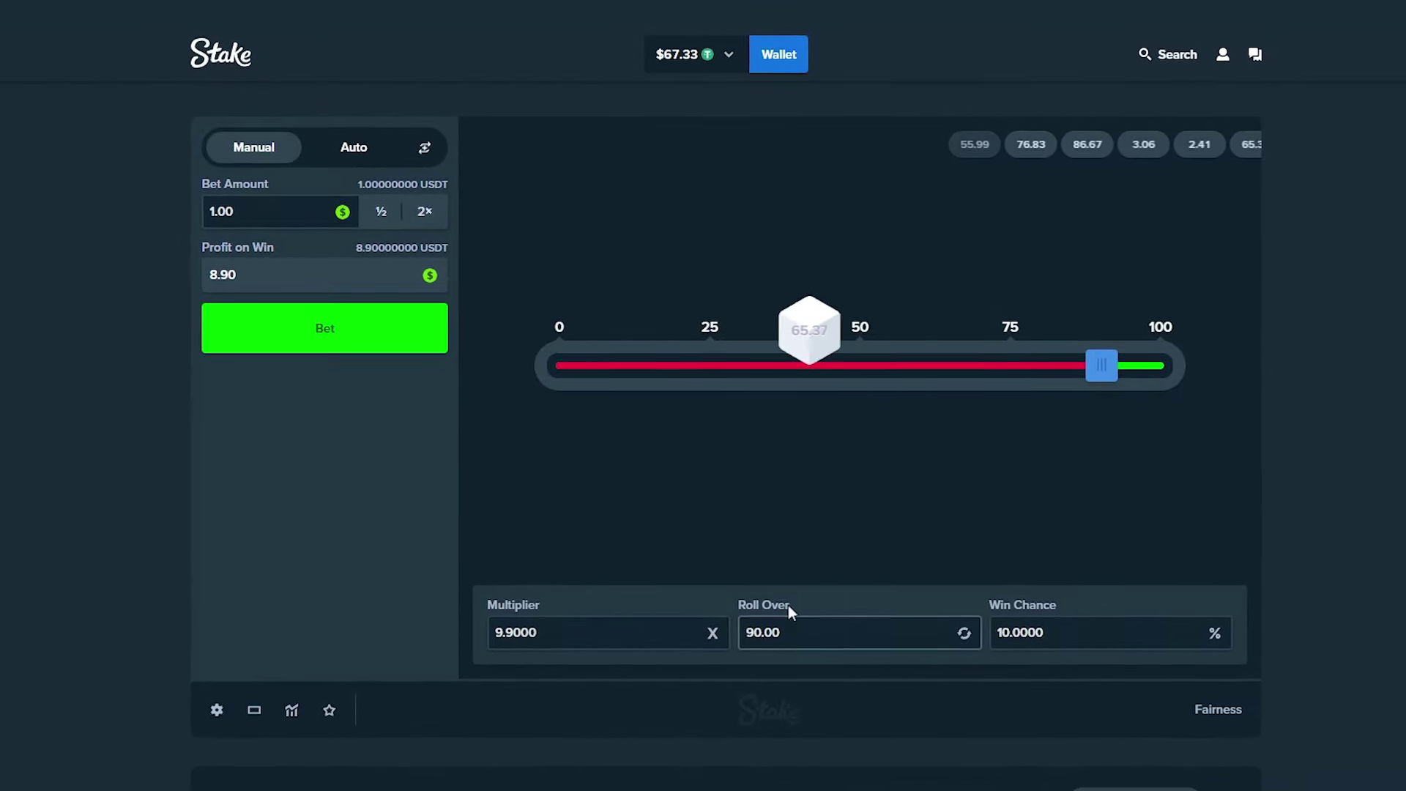
{"action": "left_click", "coordinate": [273, 321]}
{"action": "left_click", "coordinate": [283, 324]}
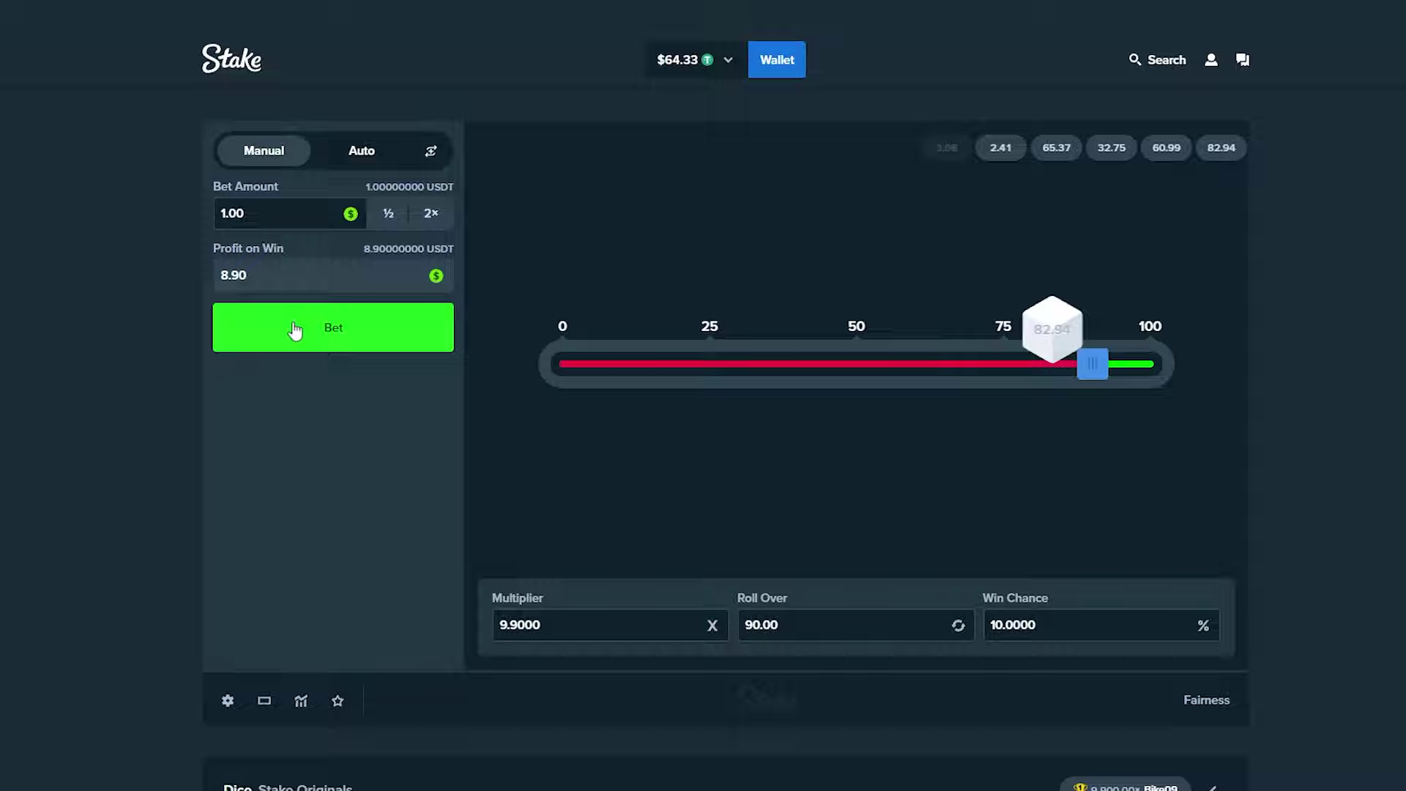
{"action": "left_click", "coordinate": [294, 328]}
{"action": "left_click", "coordinate": [294, 327]}
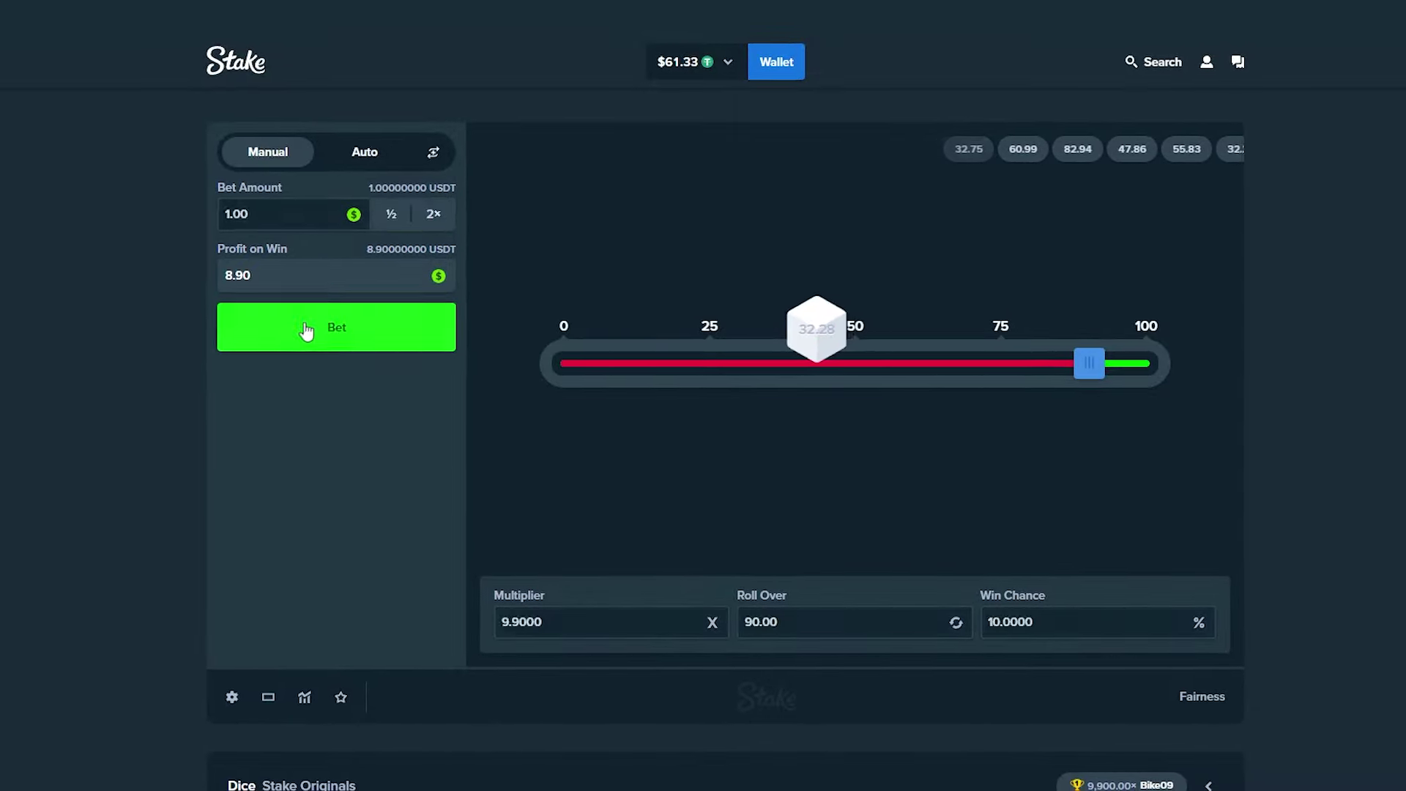
{"action": "left_click", "coordinate": [292, 329]}
{"action": "left_click", "coordinate": [303, 327]}
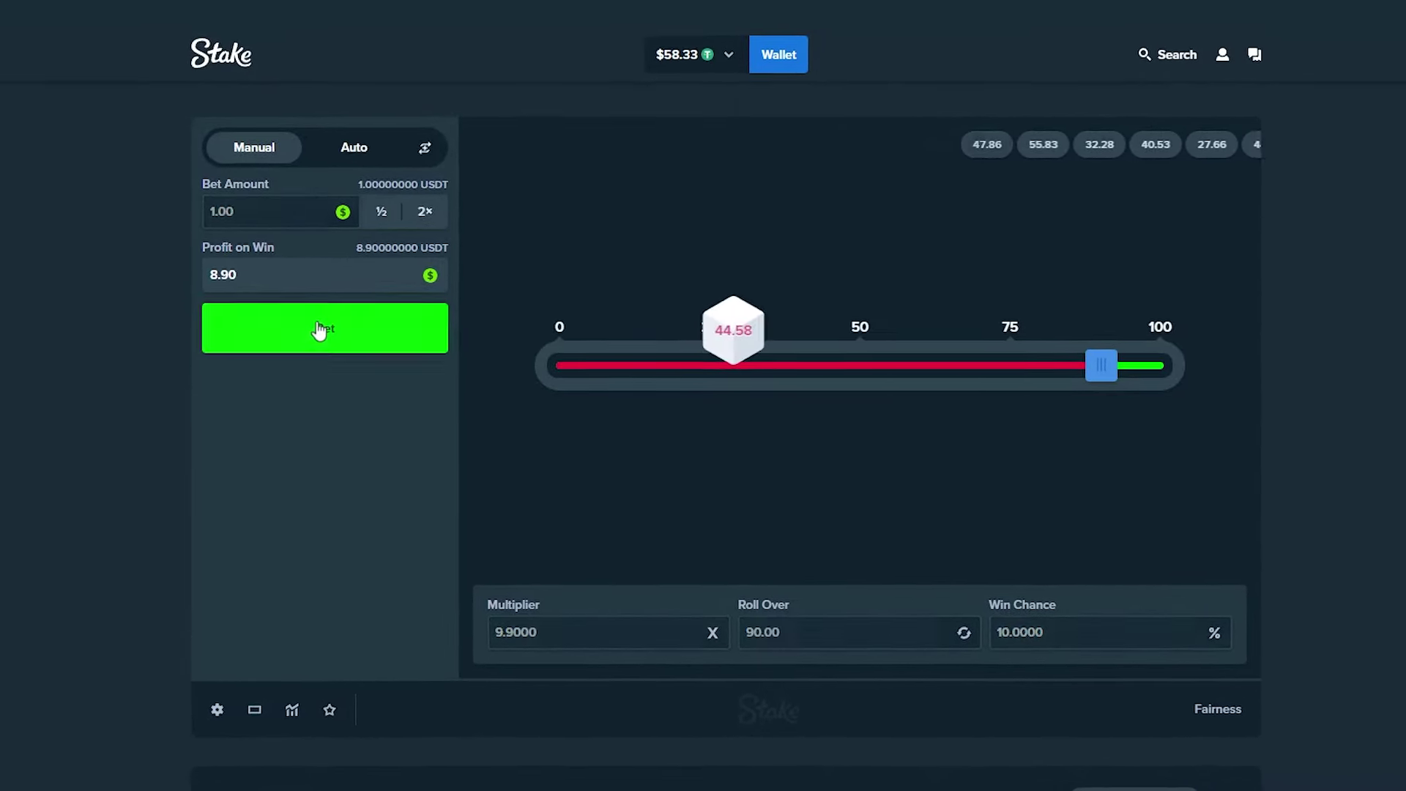
Place another $1 Dice bet rolling over 90.
{"action": "left_click", "coordinate": [323, 328]}
{"action": "left_click", "coordinate": [328, 326]}
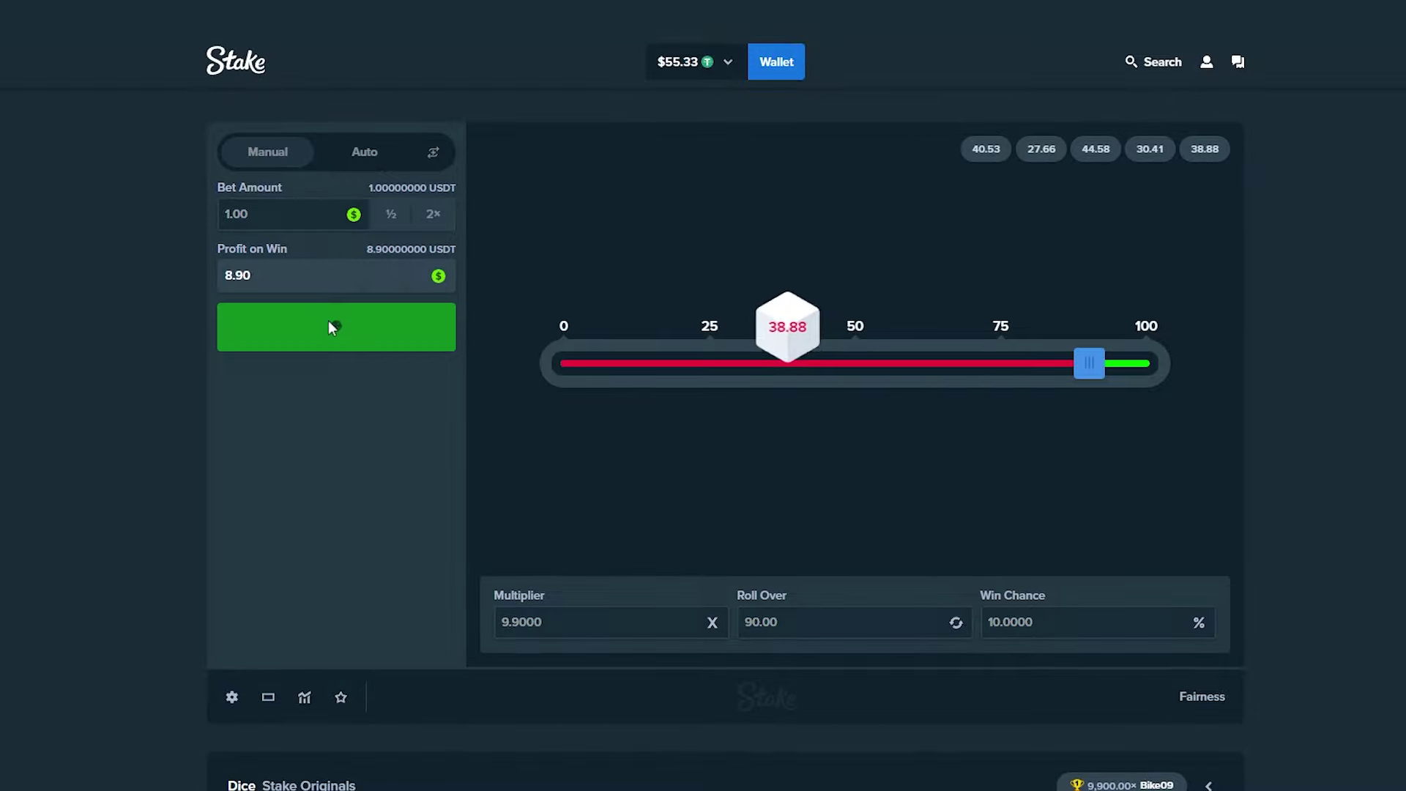
{"action": "left_click", "coordinate": [310, 328]}
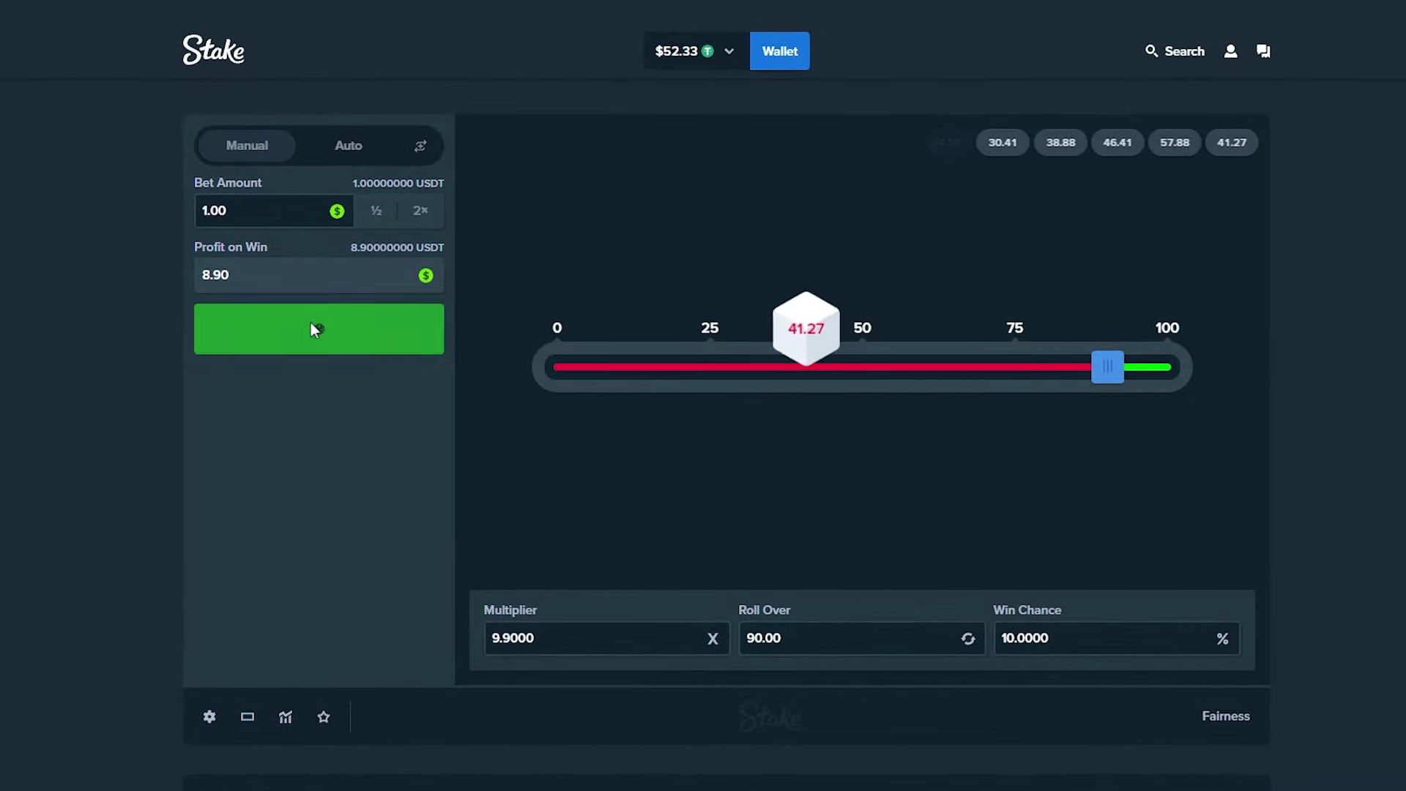
{"action": "left_click", "coordinate": [314, 330]}
{"action": "left_click", "coordinate": [320, 331]}
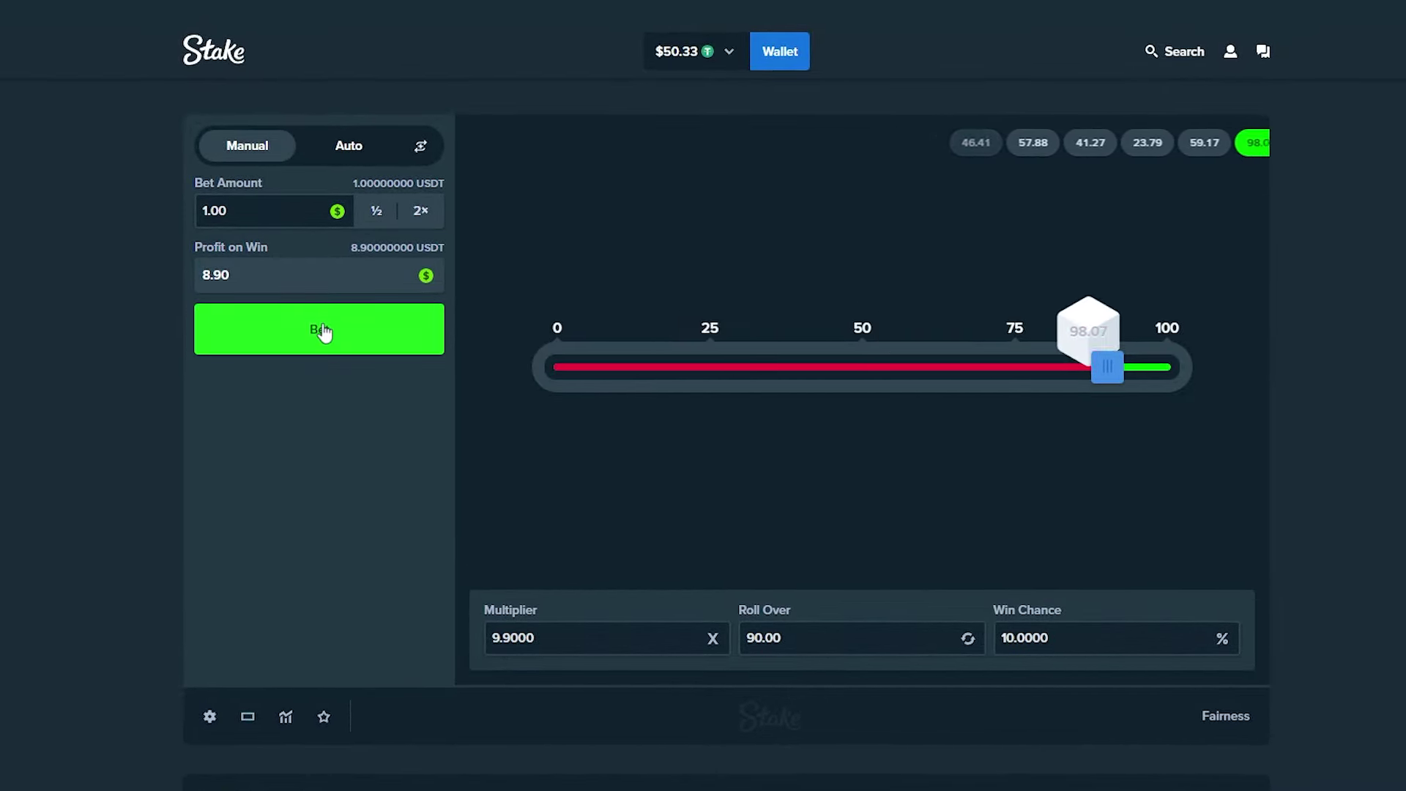
{"action": "left_click", "coordinate": [322, 328]}
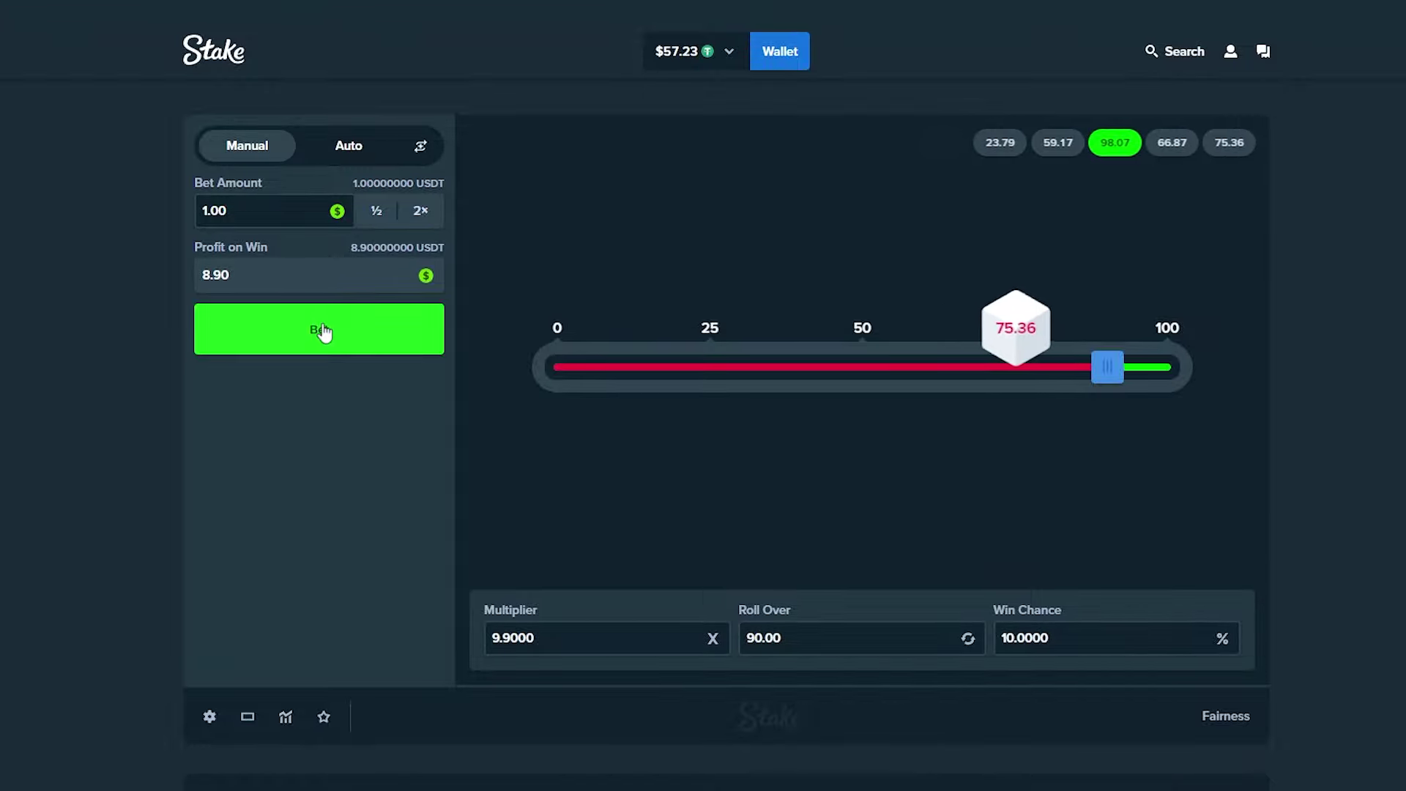
{"action": "left_click", "coordinate": [322, 328]}
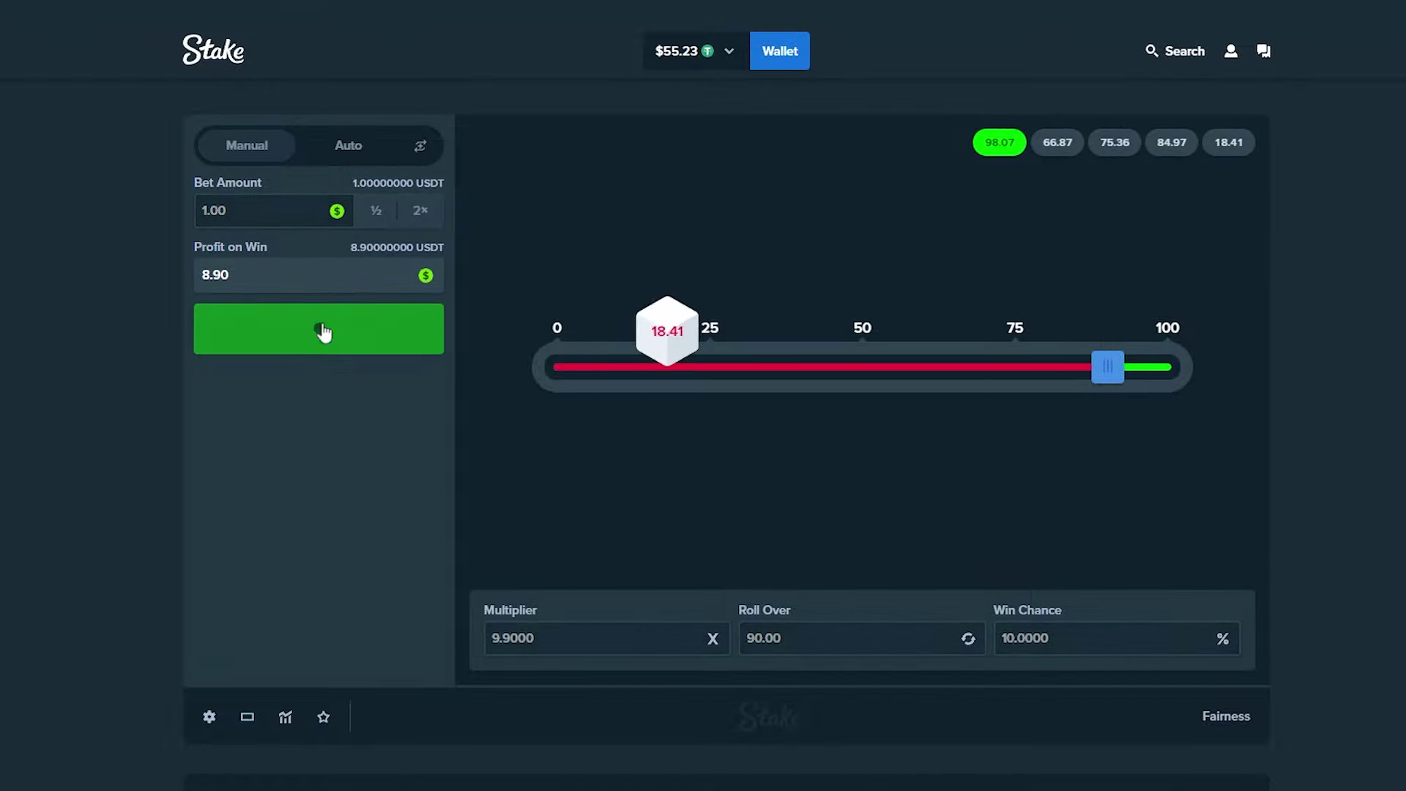
{"action": "left_click", "coordinate": [323, 329]}
{"action": "left_click", "coordinate": [323, 328]}
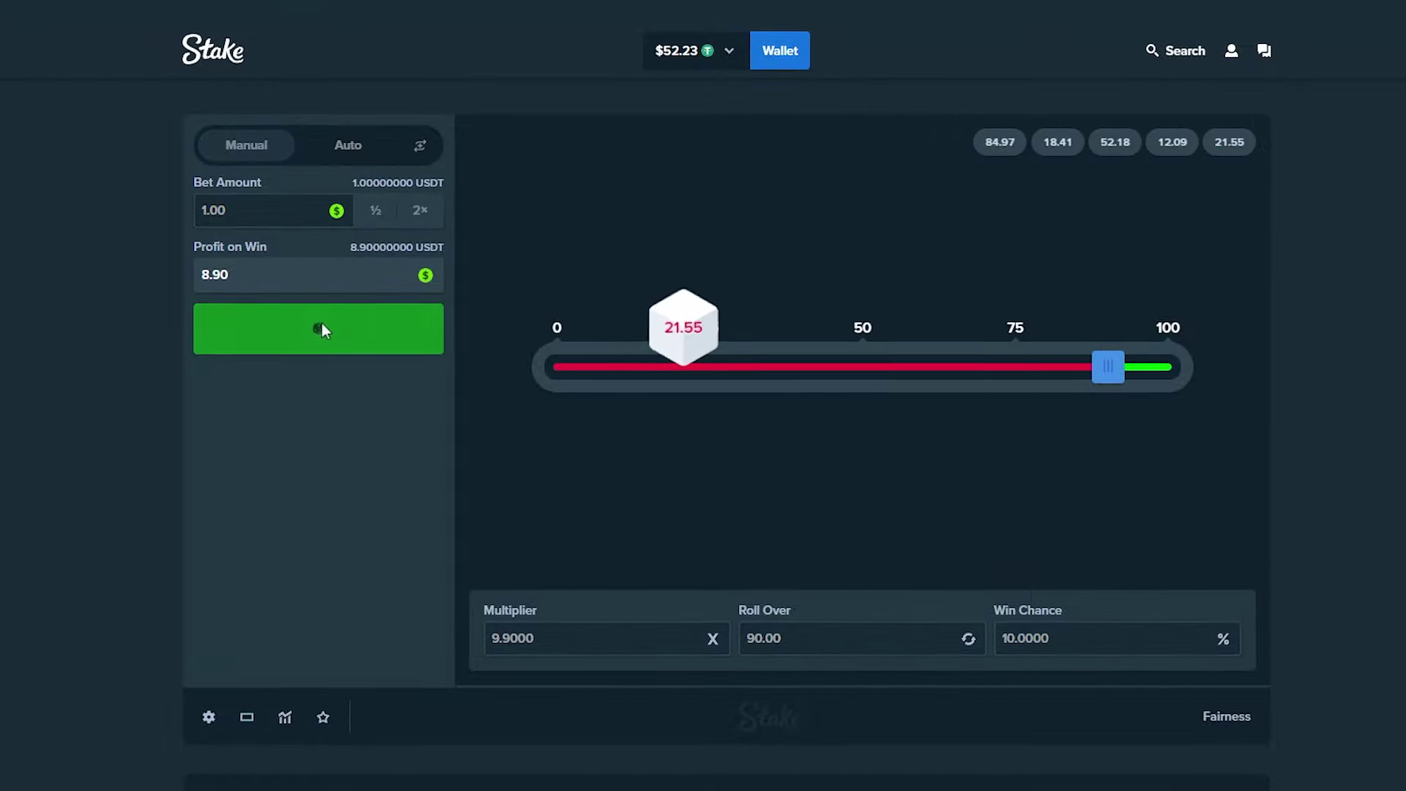
{"action": "left_click", "coordinate": [322, 328]}
{"action": "left_click", "coordinate": [321, 330]}
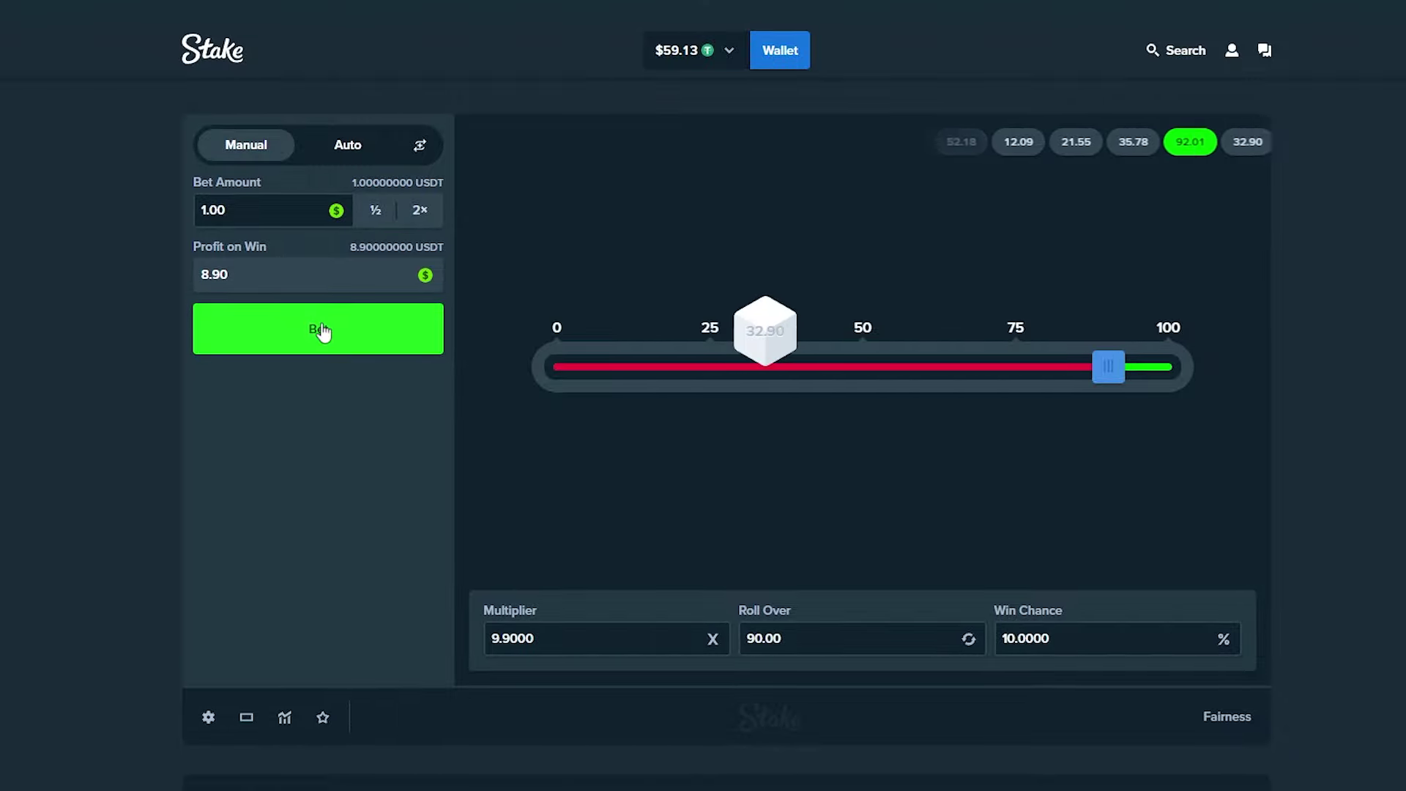
{"action": "left_click", "coordinate": [322, 329]}
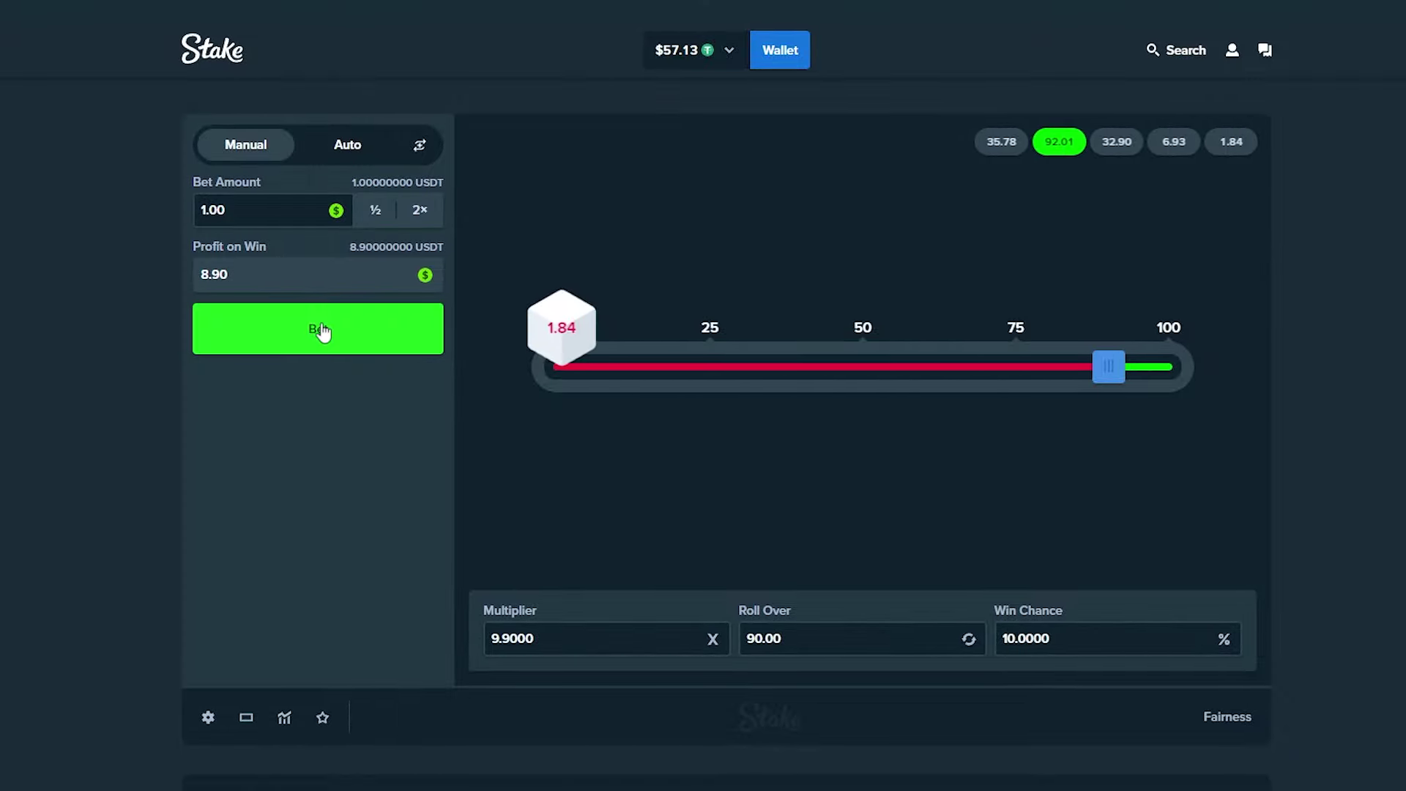
{"action": "left_click", "coordinate": [321, 331]}
{"action": "left_click", "coordinate": [321, 330]}
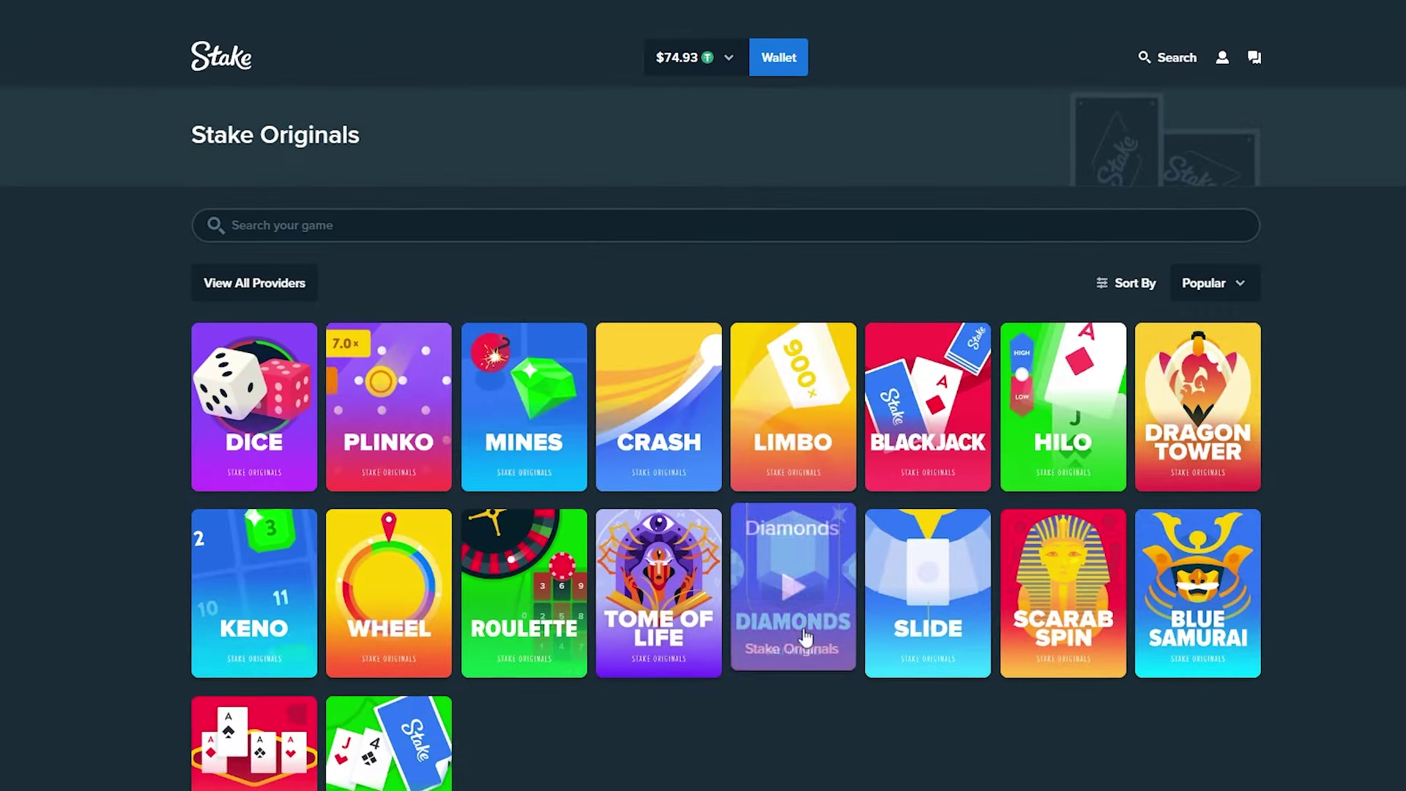
{"action": "left_click", "coordinate": [549, 607]}
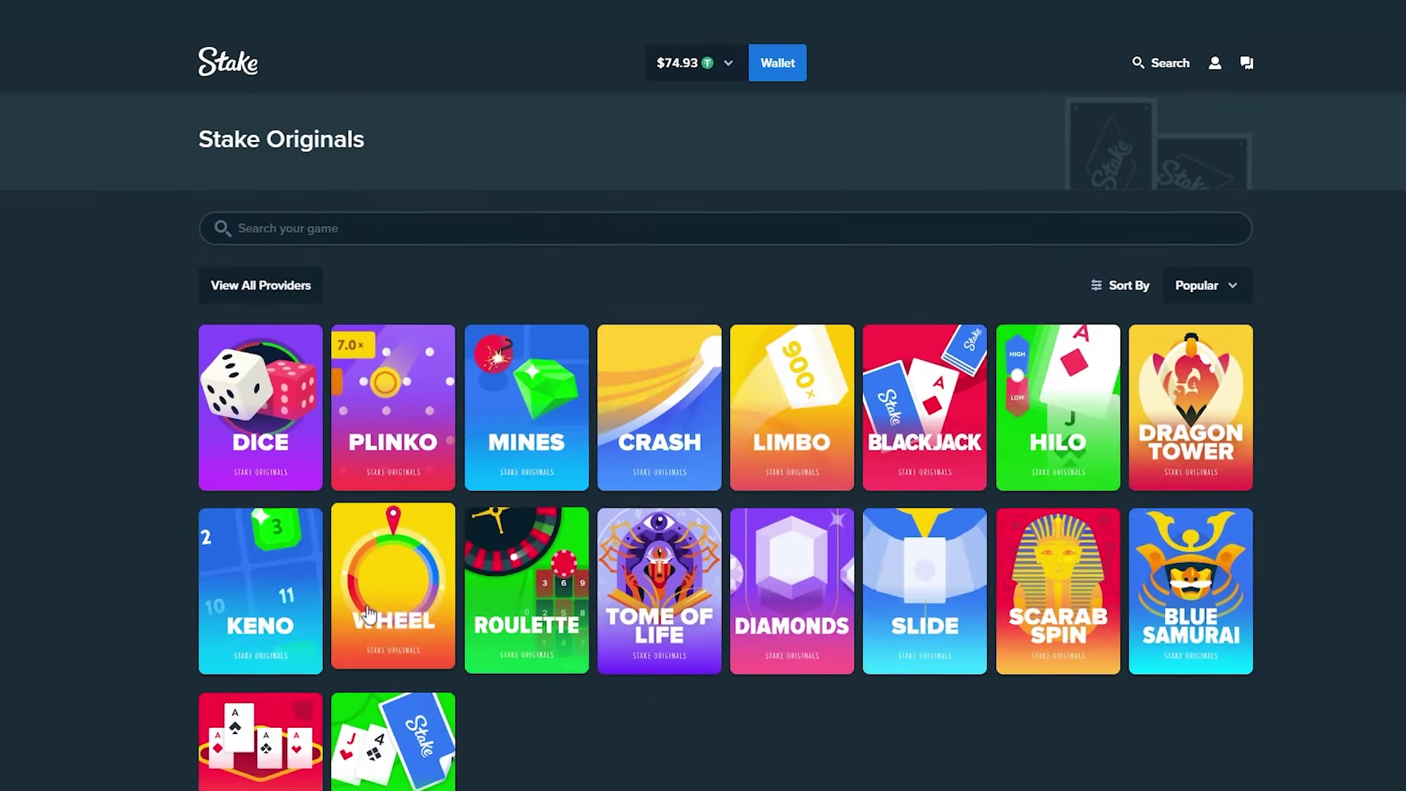
{"action": "left_click", "coordinate": [789, 445]}
{"action": "double_click", "coordinate": [516, 634]}
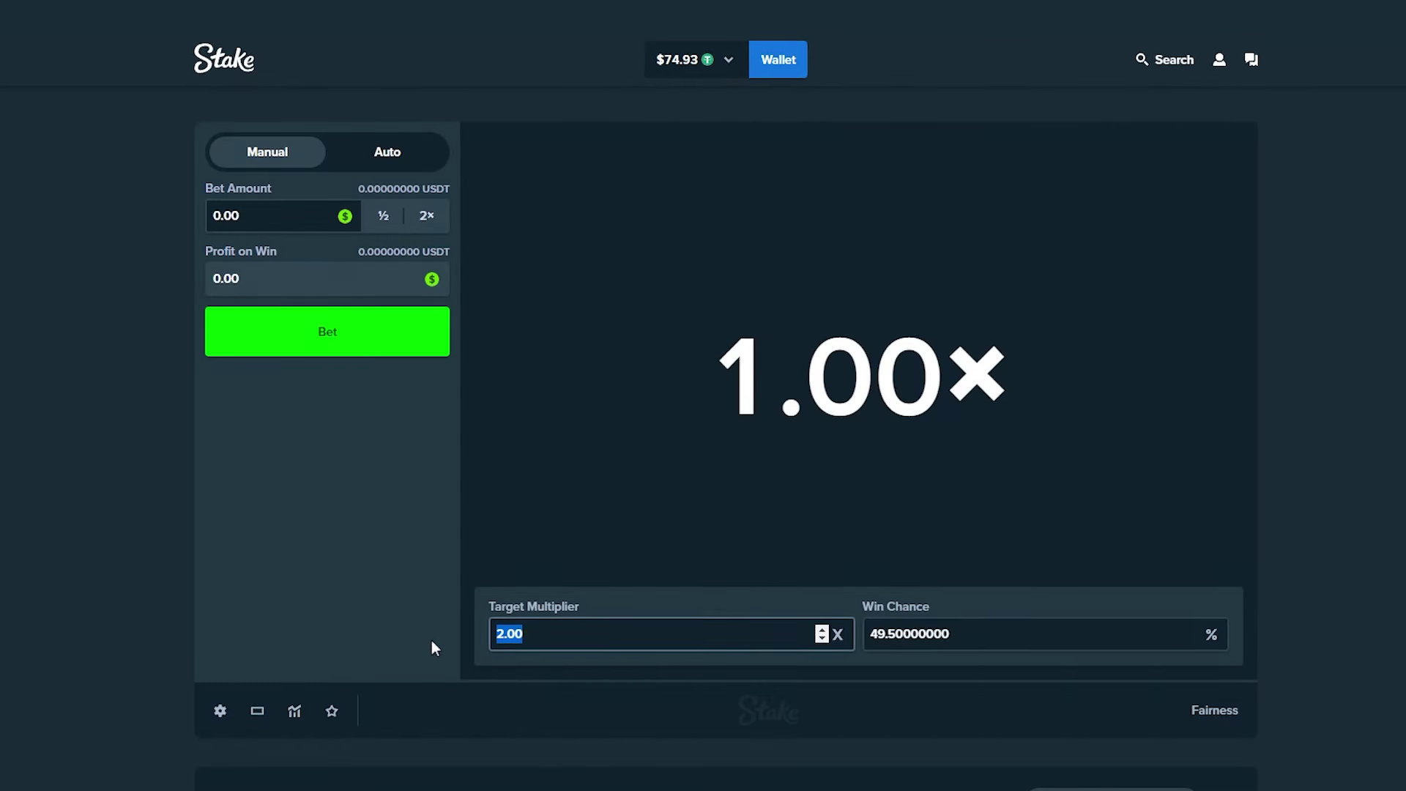
{"action": "type", "text": "5"}
{"action": "left_click", "coordinate": [275, 215]}
{"action": "type", "text": "2"}
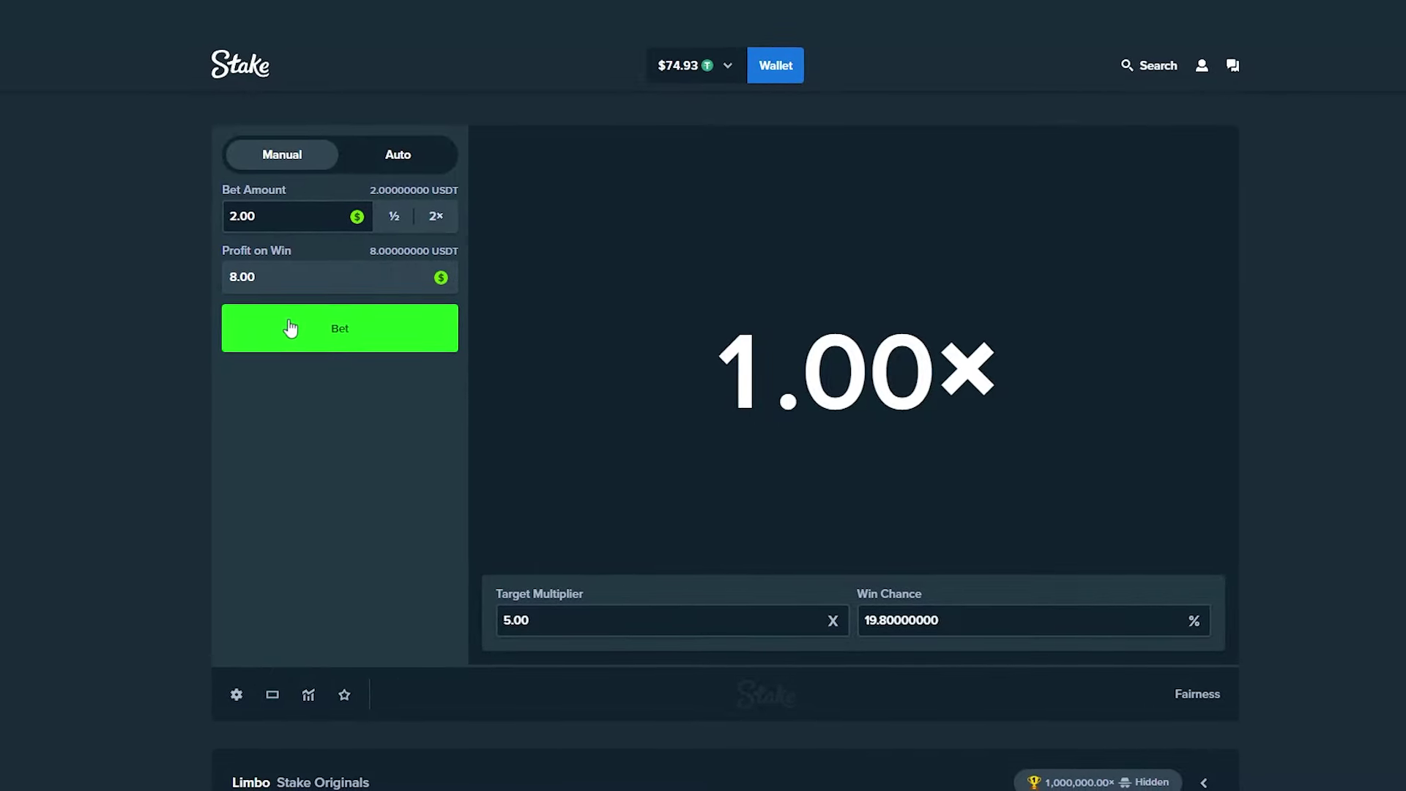
{"action": "left_click", "coordinate": [292, 328]}
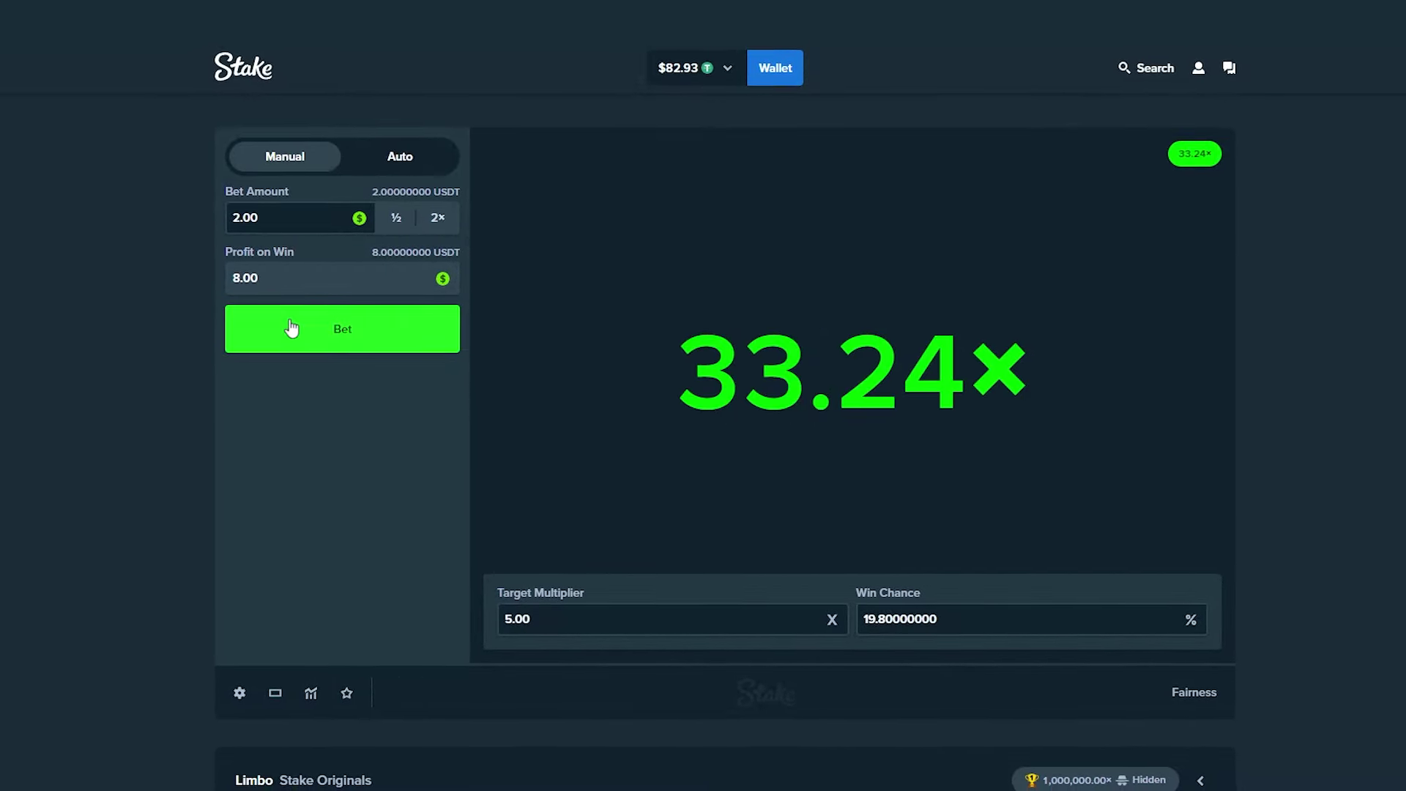
{"action": "left_click", "coordinate": [290, 329]}
{"action": "left_click", "coordinate": [290, 330]}
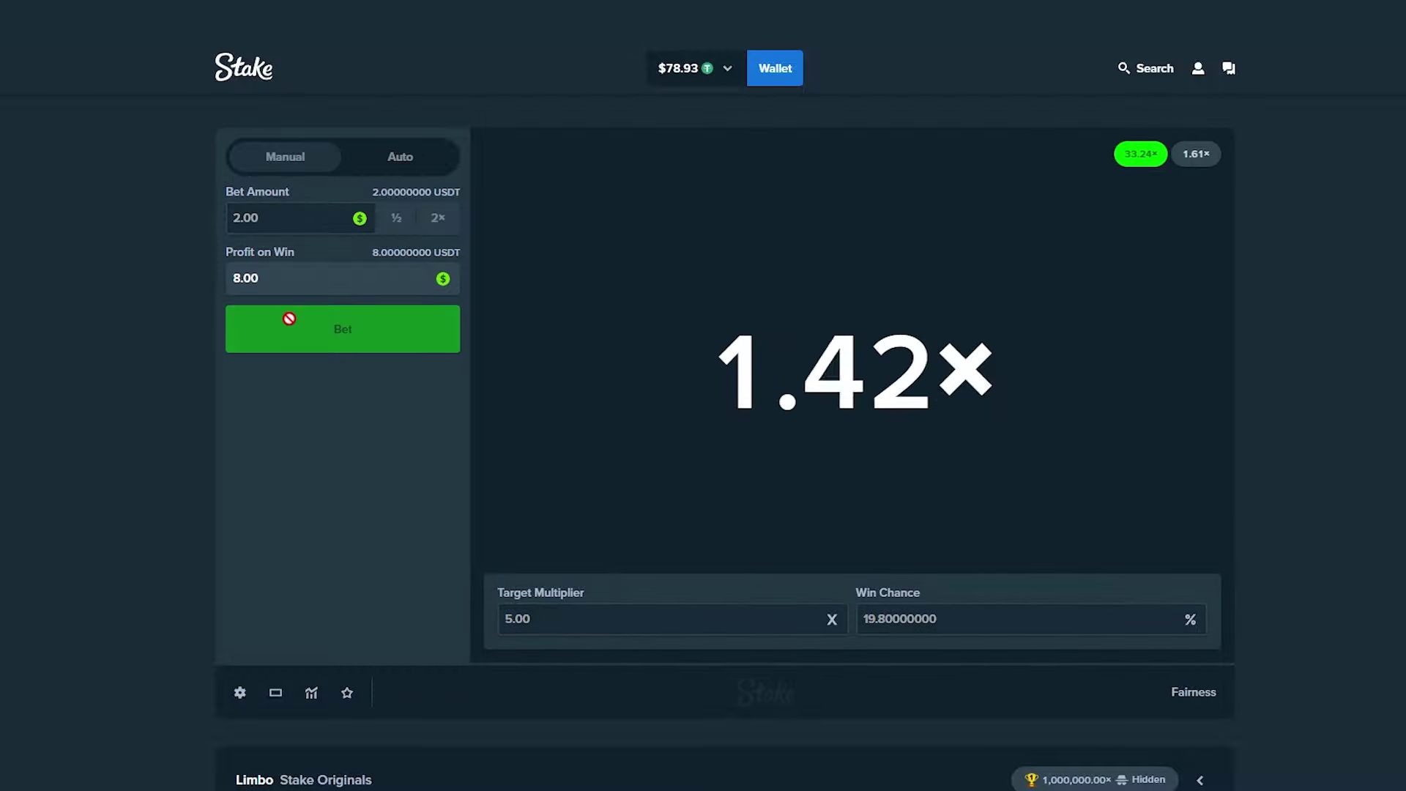
{"action": "left_click", "coordinate": [288, 330]}
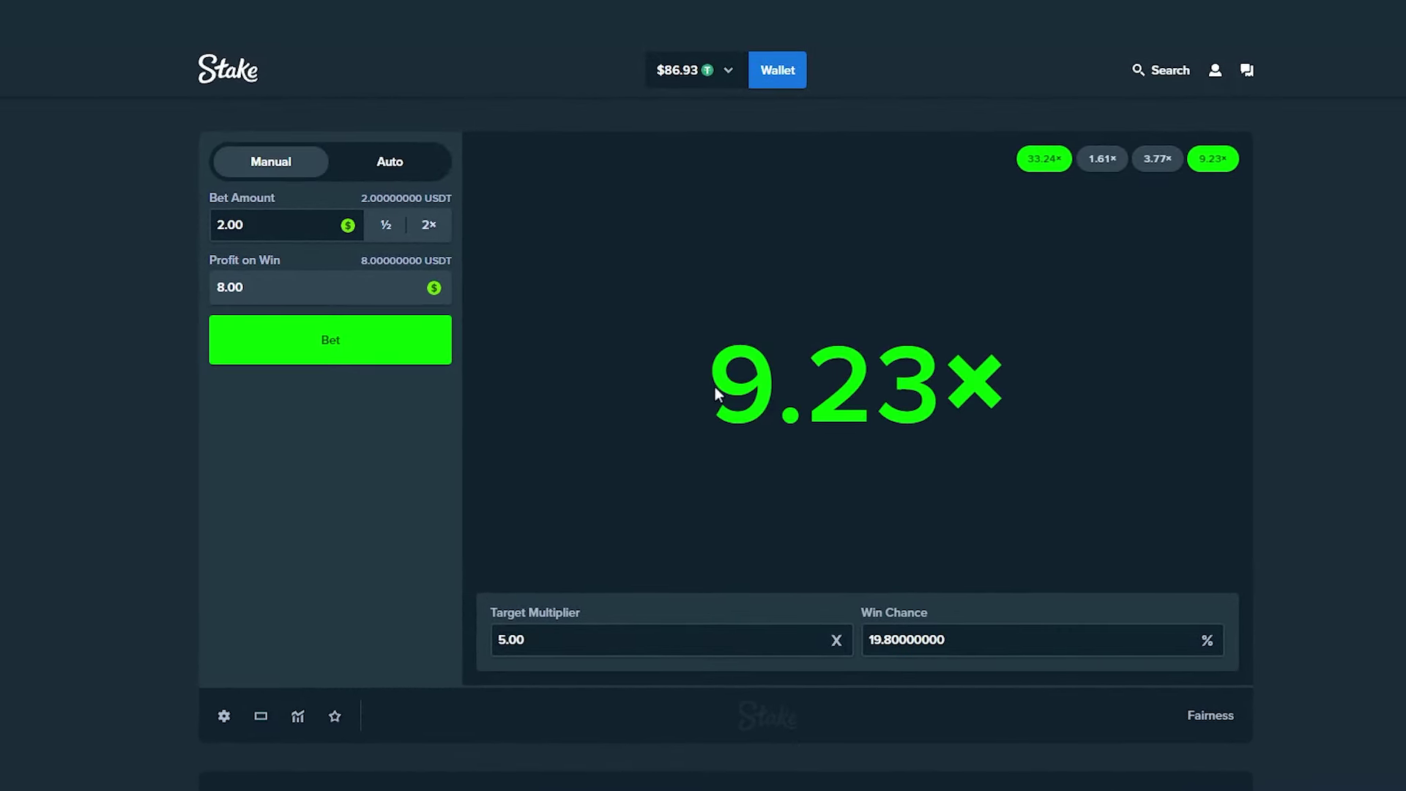
{"action": "left_click", "coordinate": [379, 338]}
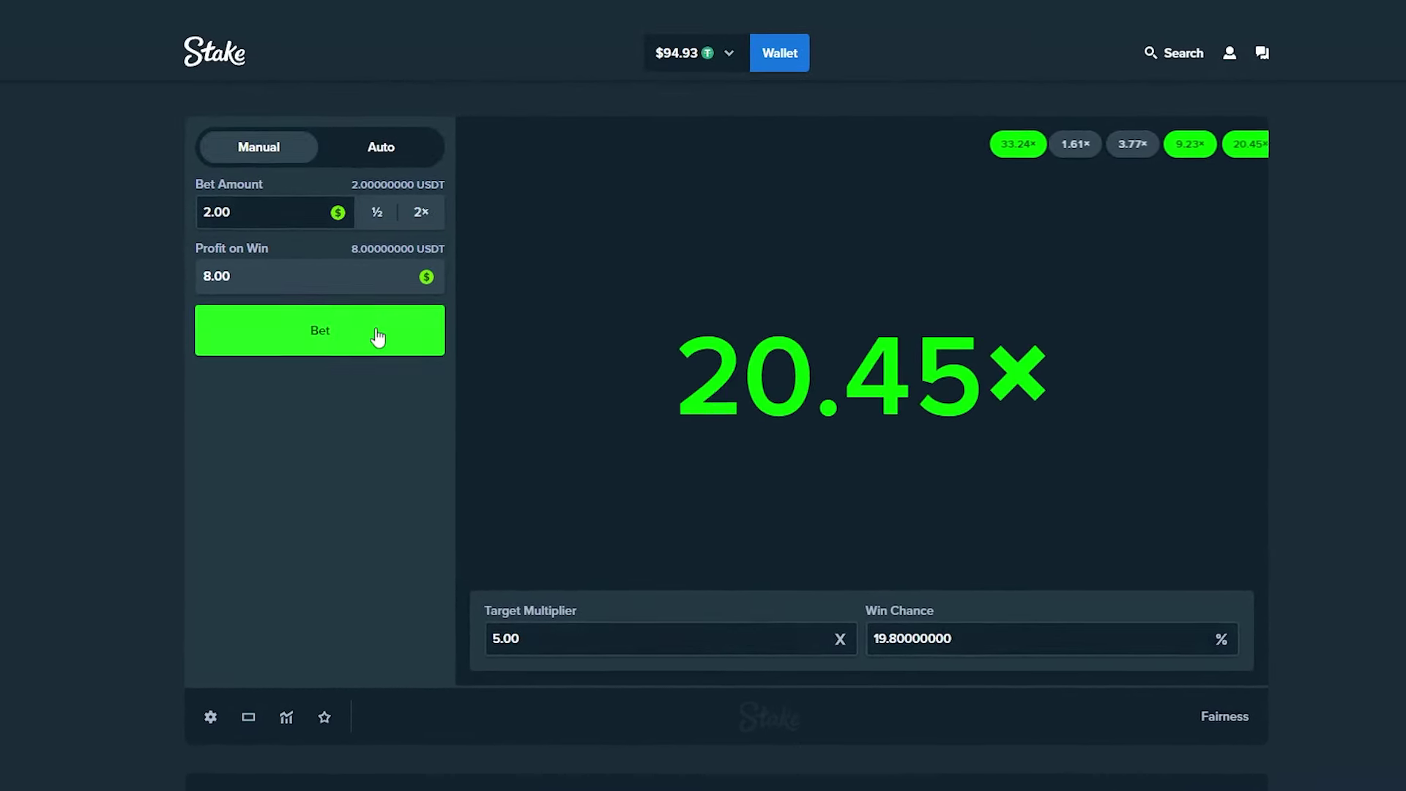
{"action": "left_click", "coordinate": [361, 333]}
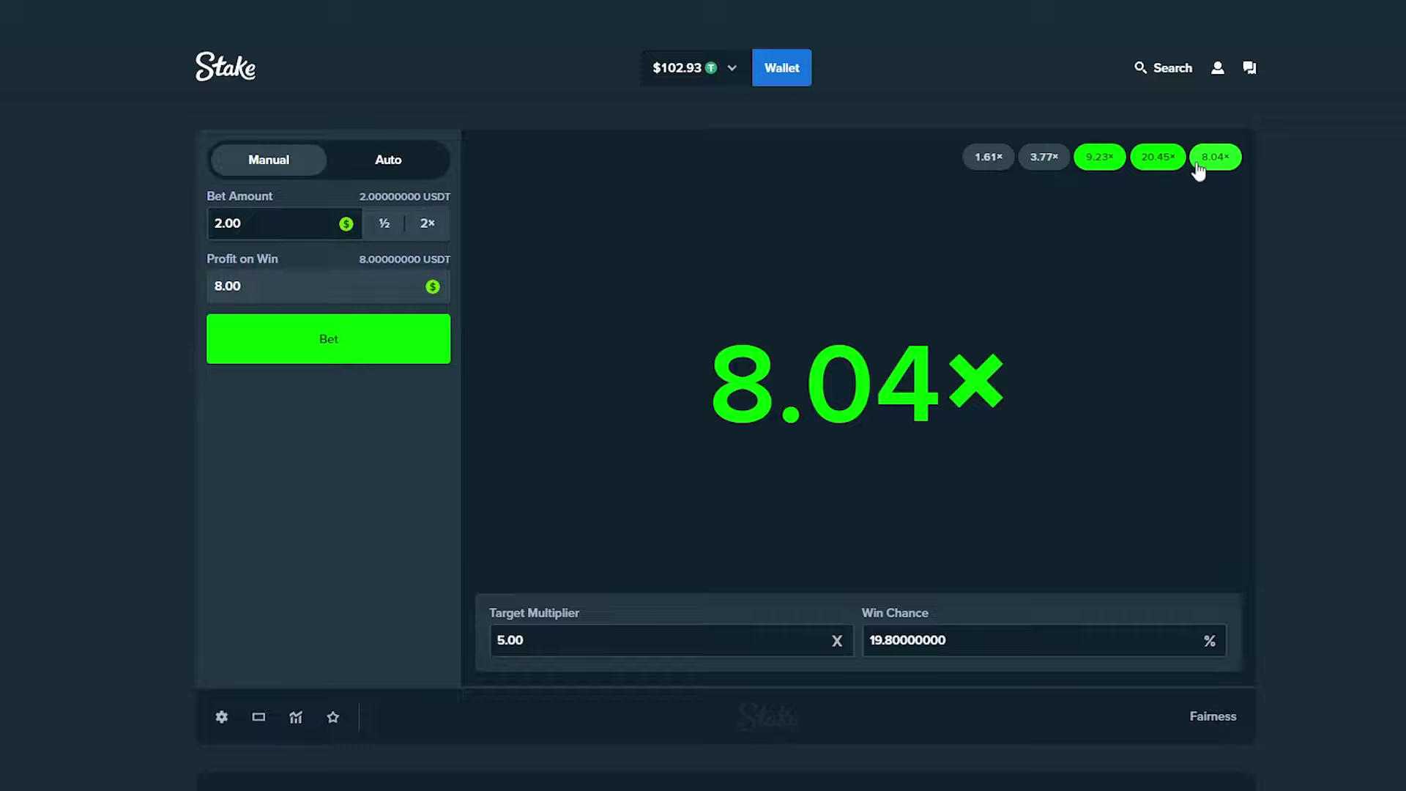
{"action": "double_click", "coordinate": [280, 230]}
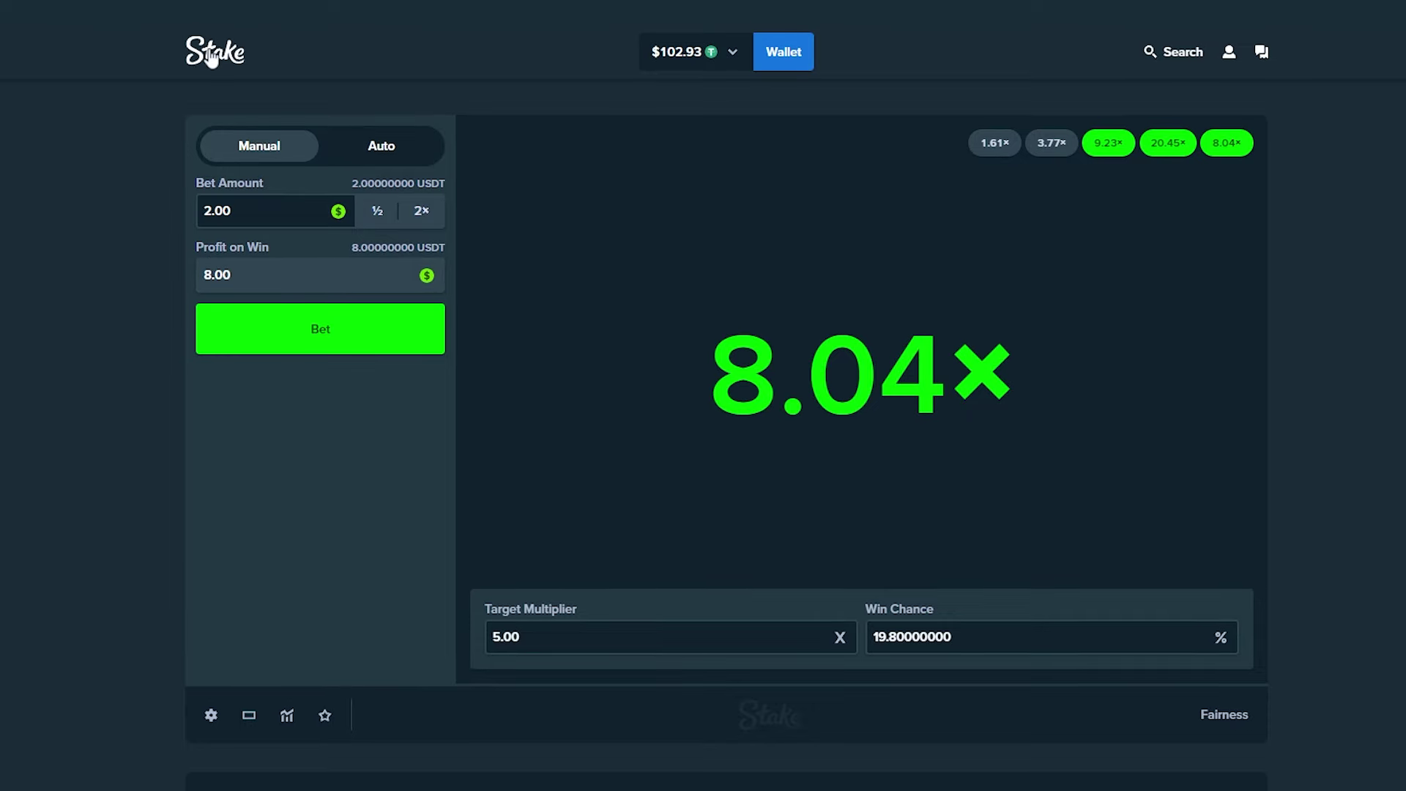
Return to the Stake casino lobby.
{"action": "left_click", "coordinate": [219, 65]}
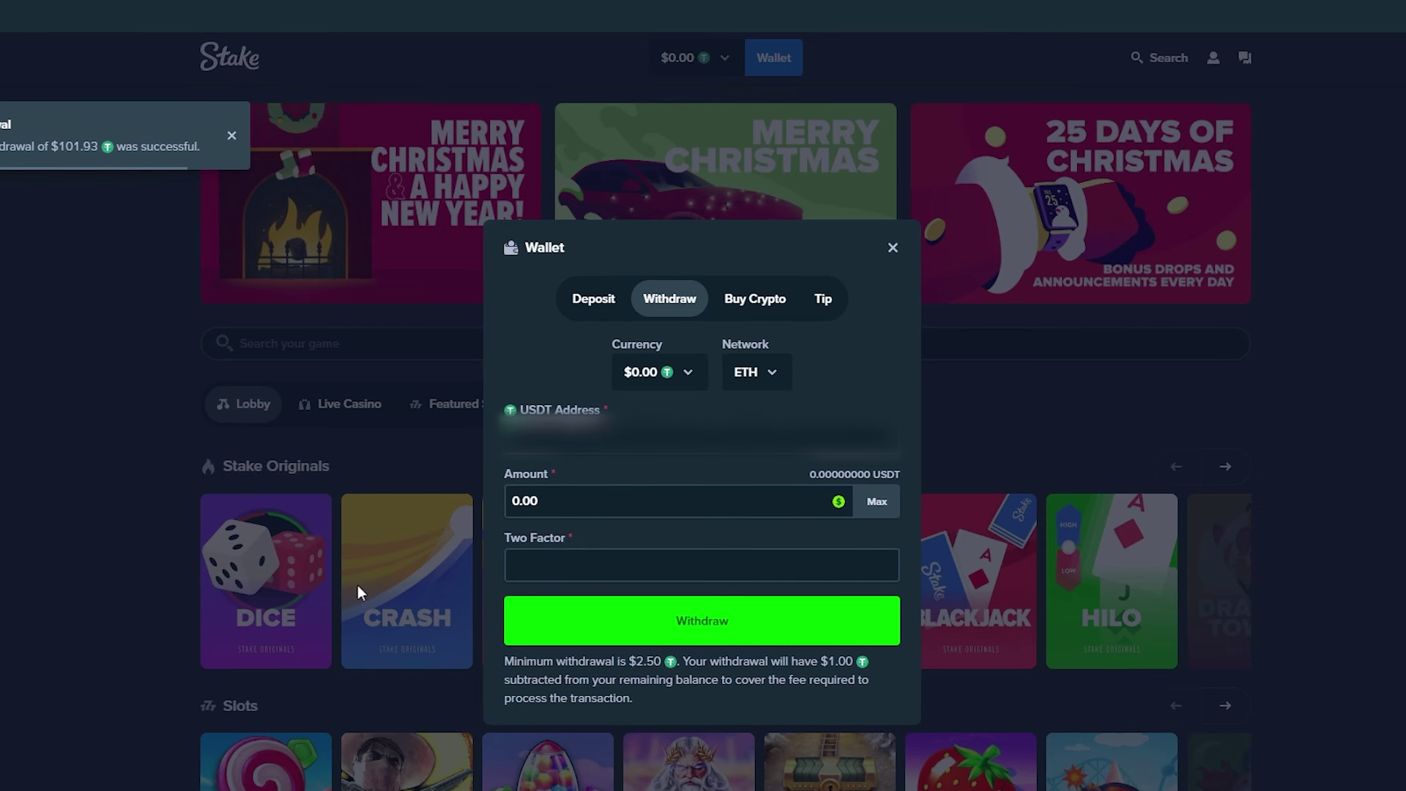
{"action": "left_click", "coordinate": [353, 595]}
{"action": "scroll", "coordinate": [231, 459], "scroll_direction": "down", "scroll_amount": 2}
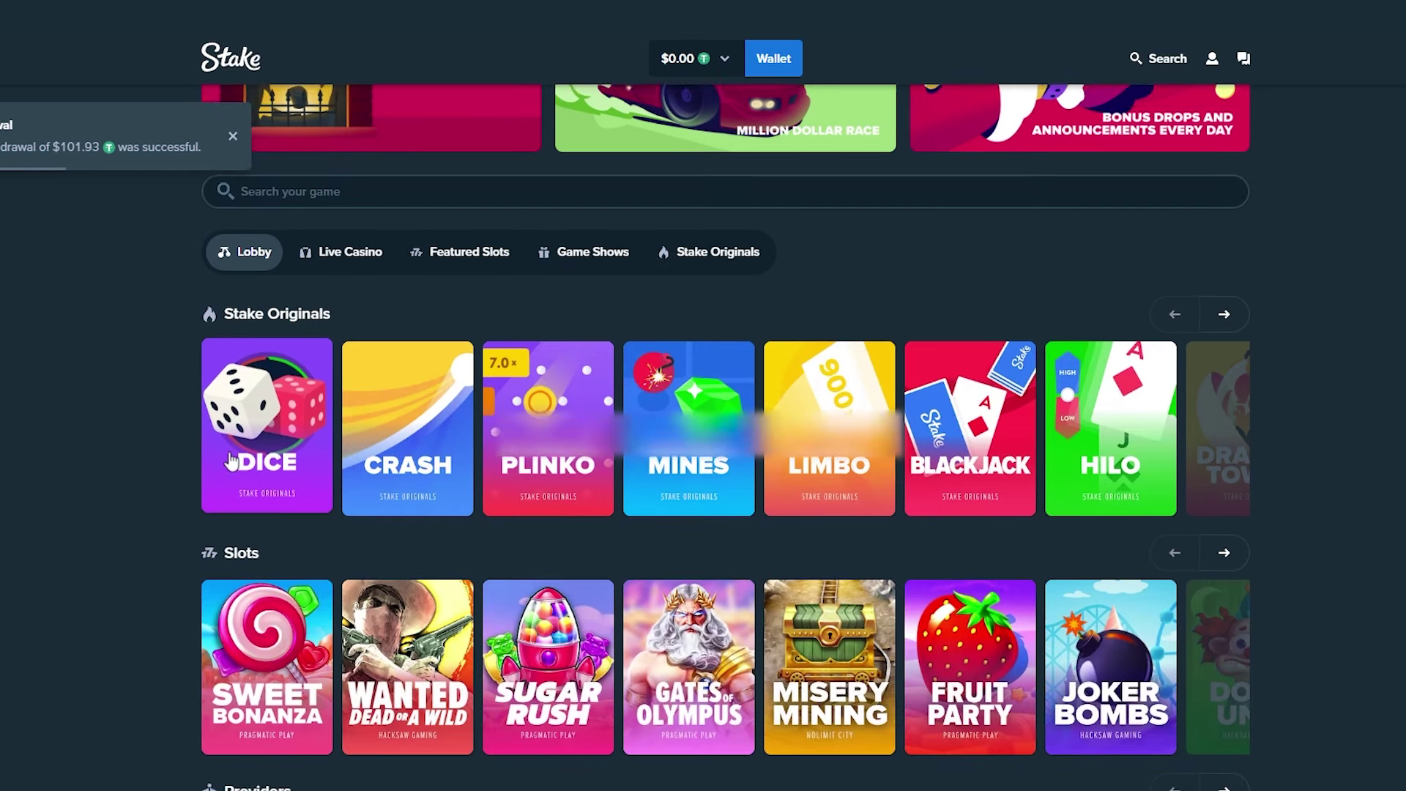
{"action": "scroll", "coordinate": [168, 478], "scroll_direction": "up", "scroll_amount": 2}
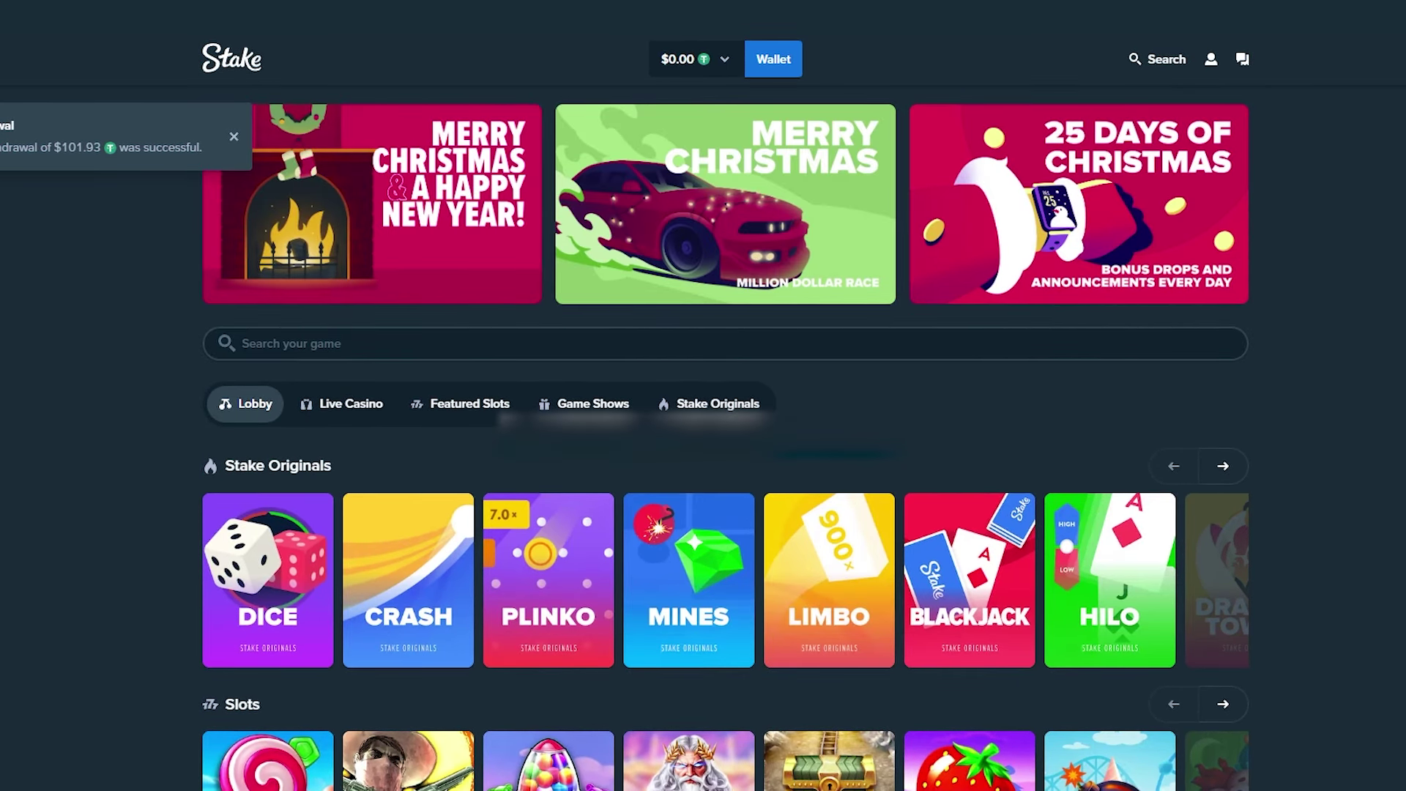